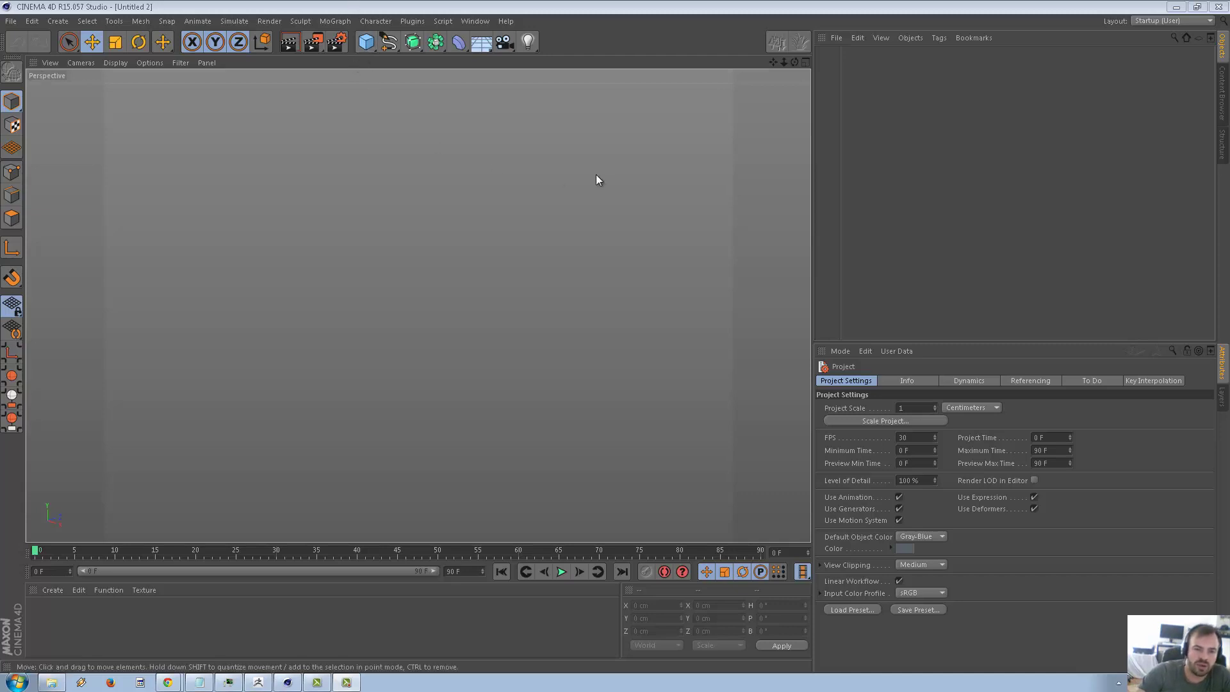
Add a cube primitive to the empty scene
{"action": "left_click", "coordinate": [363, 48]}
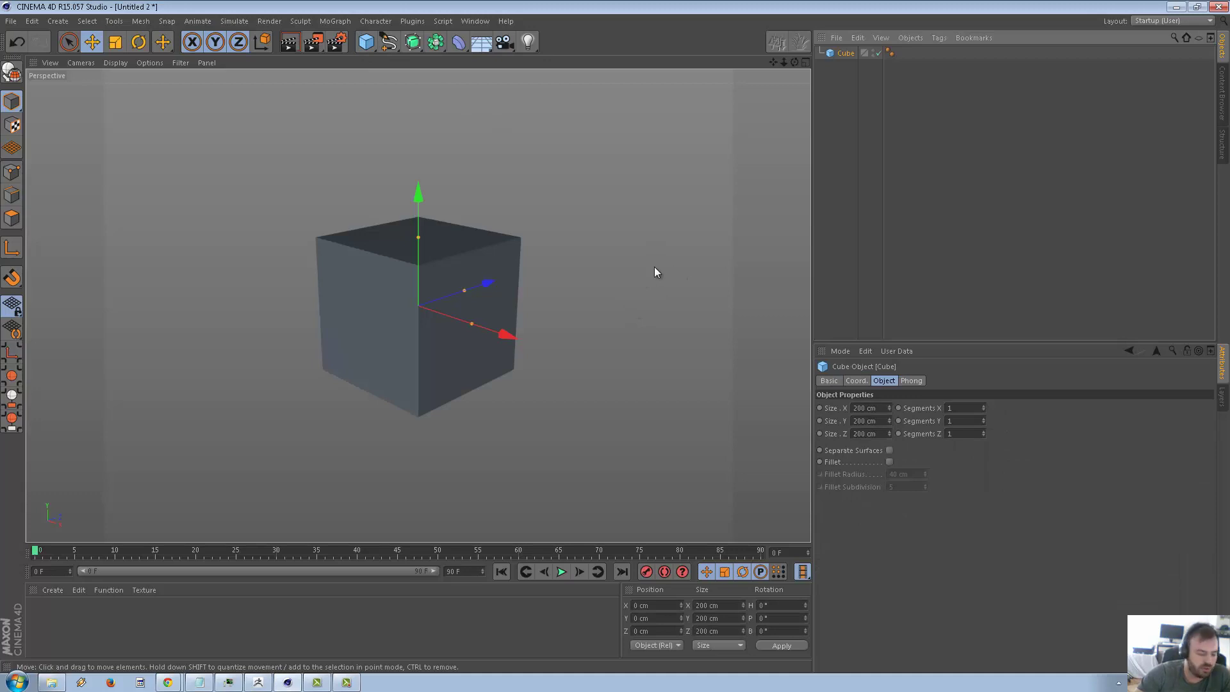
{"action": "left_click_drag", "start_coordinate": [583, 268], "coordinate": [521, 292], "text": "alt"}
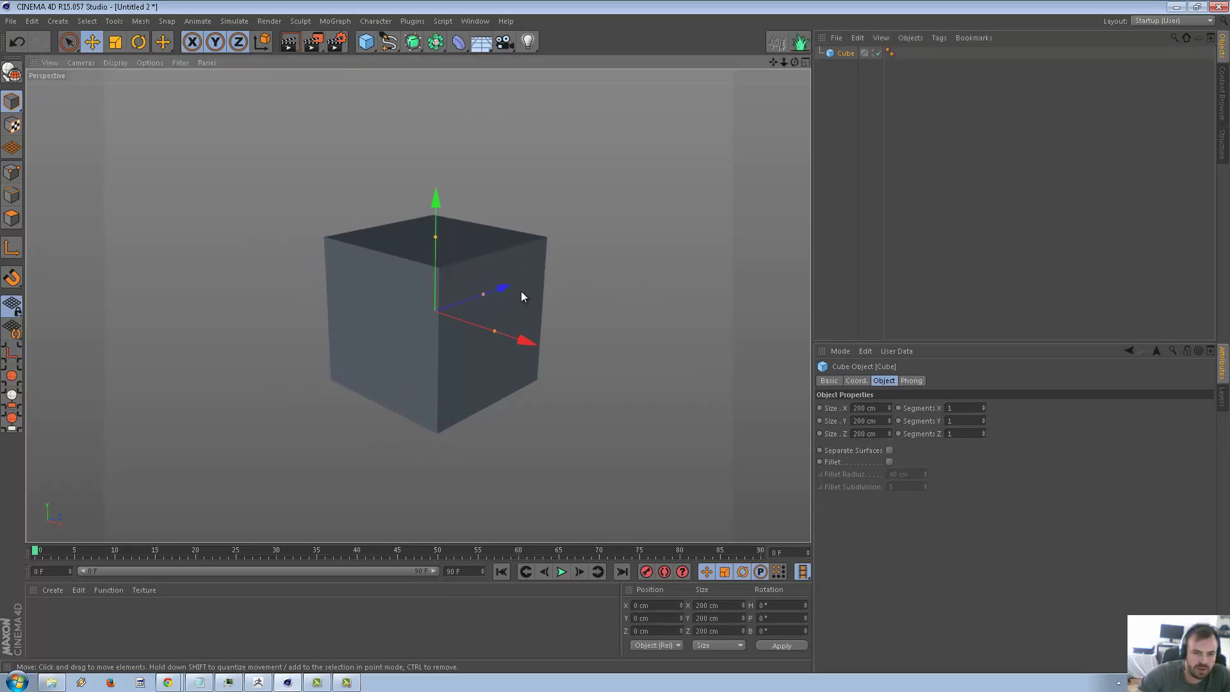
{"action": "scroll", "coordinate": [521, 292], "scroll_direction": "up", "scroll_amount": 2}
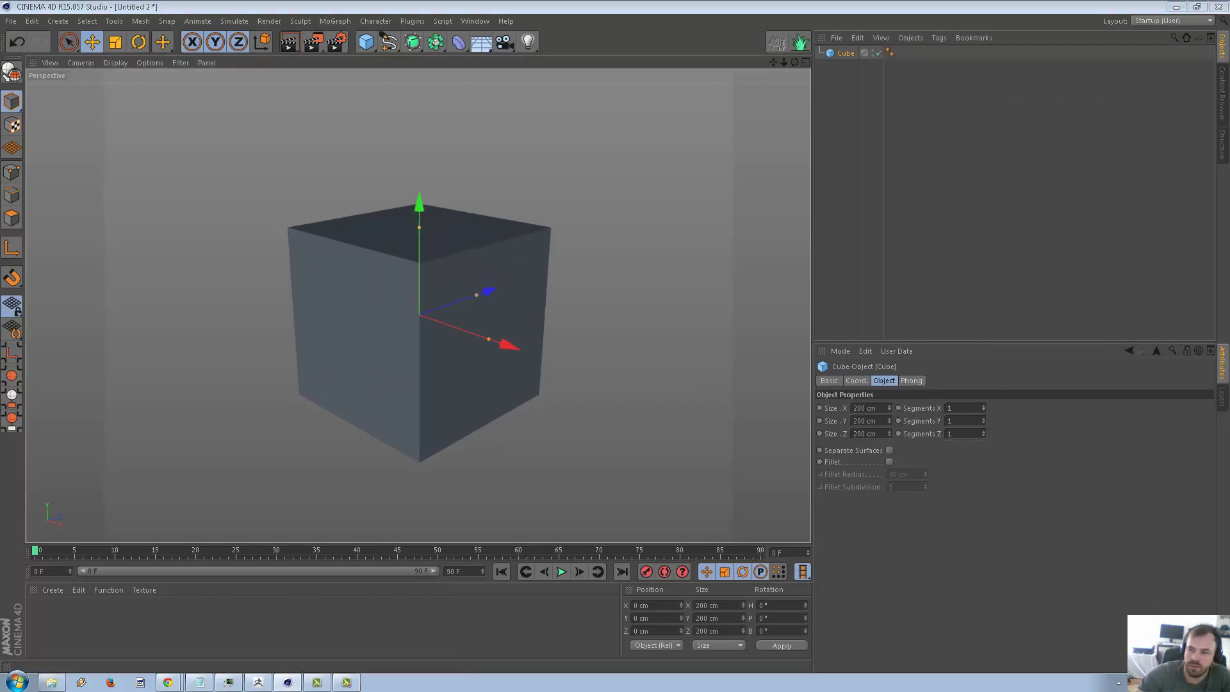
Create a Sketch Material and apply it to the cube
{"action": "left_click", "coordinate": [50, 591]}
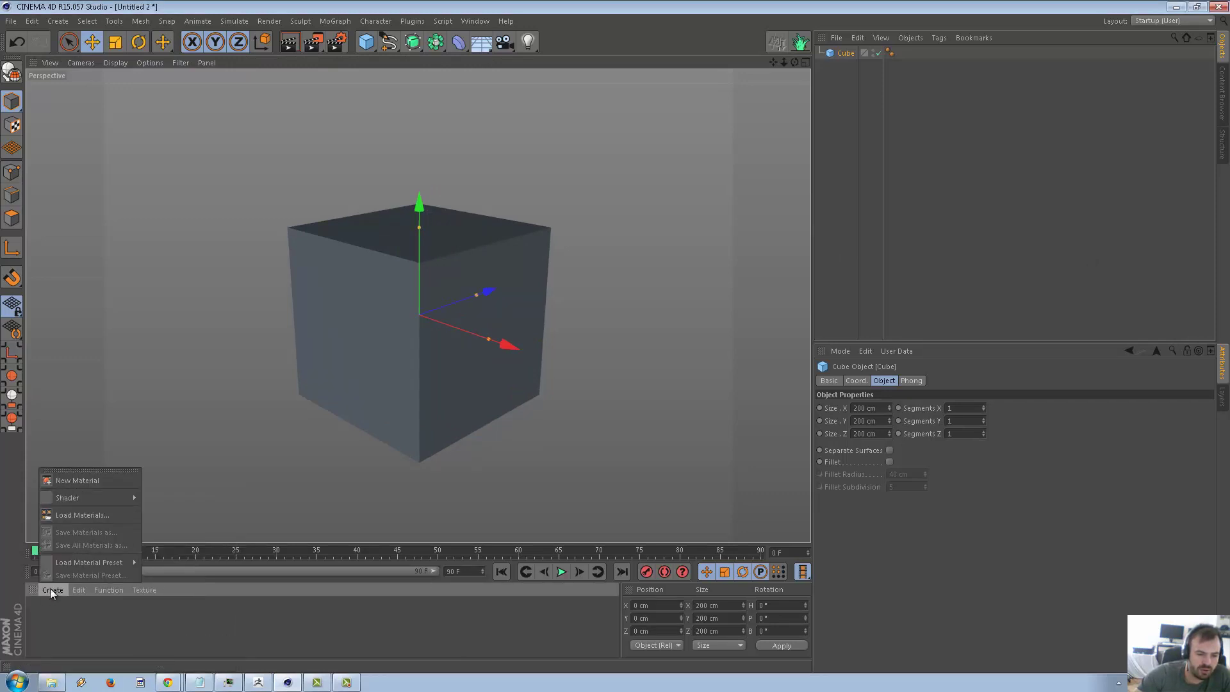
{"action": "mouse_move", "coordinate": [86, 499]}
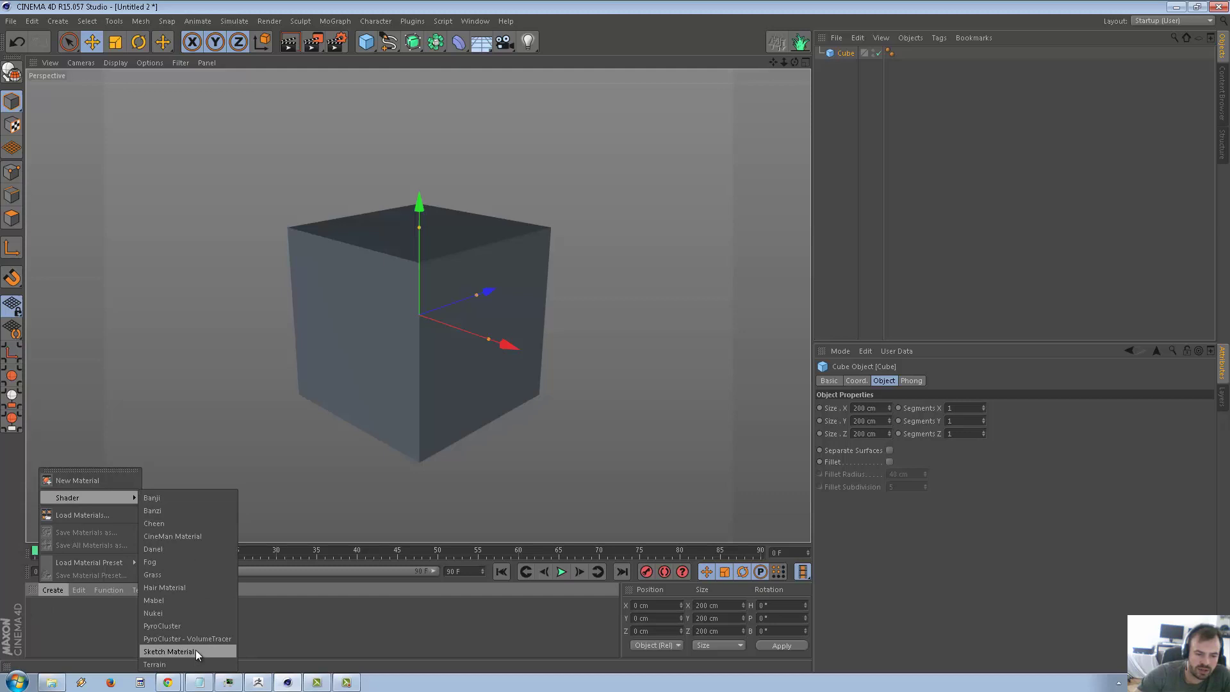
{"action": "left_click", "coordinate": [168, 651]}
{"action": "mouse_move", "coordinate": [41, 612]}
{"action": "left_mouse_down"}
{"action": "mouse_move", "coordinate": [75, 606]}
{"action": "mouse_move", "coordinate": [397, 378]}
{"action": "left_mouse_up"}
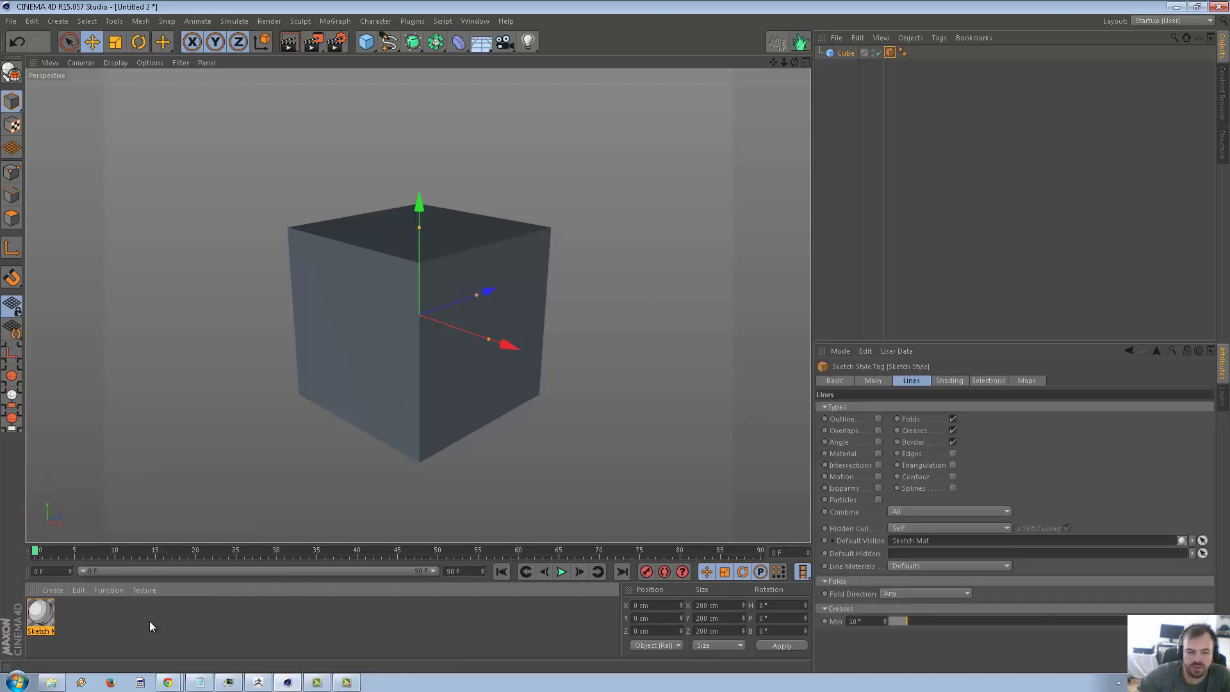
Create a new standard material and set its color to white (RGB 255, 255, 255)
{"action": "left_click", "coordinate": [60, 590]}
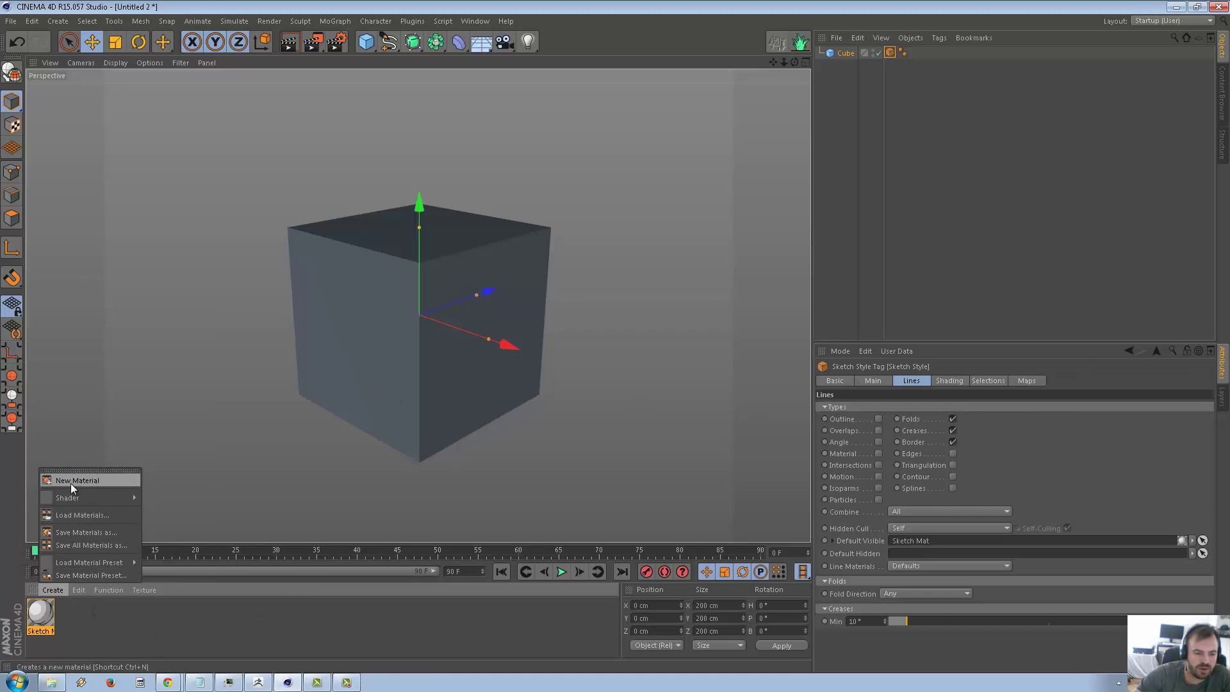
{"action": "left_click", "coordinate": [70, 483]}
{"action": "double_click", "coordinate": [44, 612]}
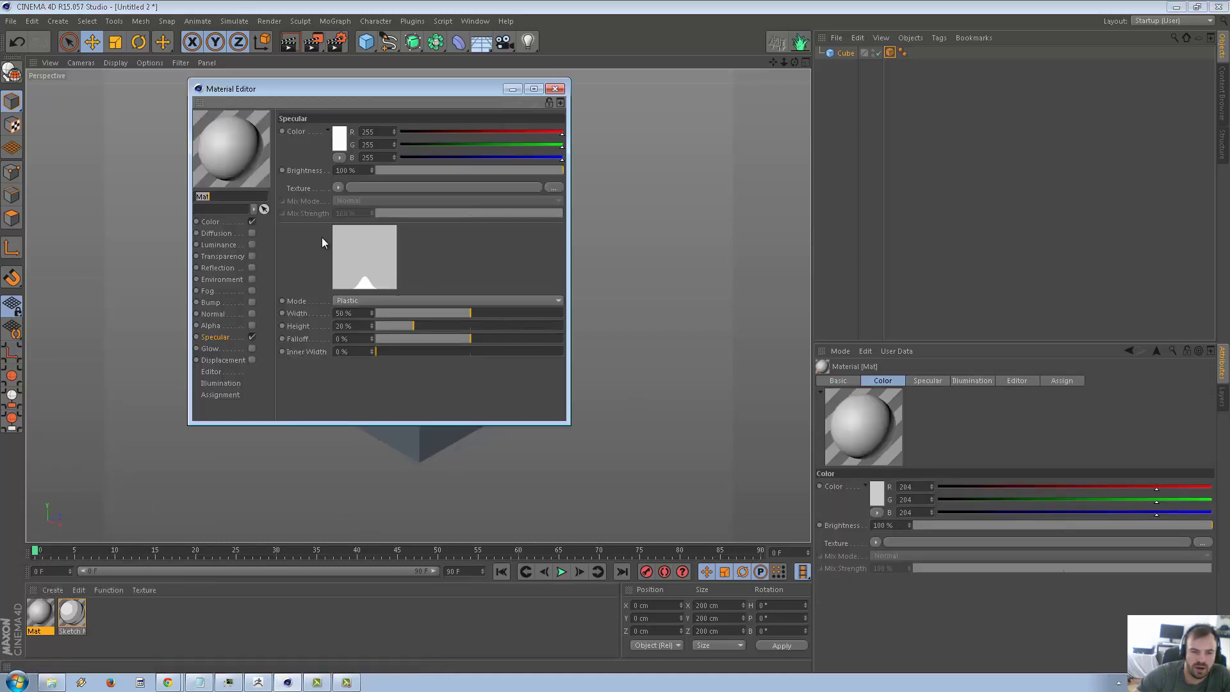
{"action": "left_click", "coordinate": [340, 143]}
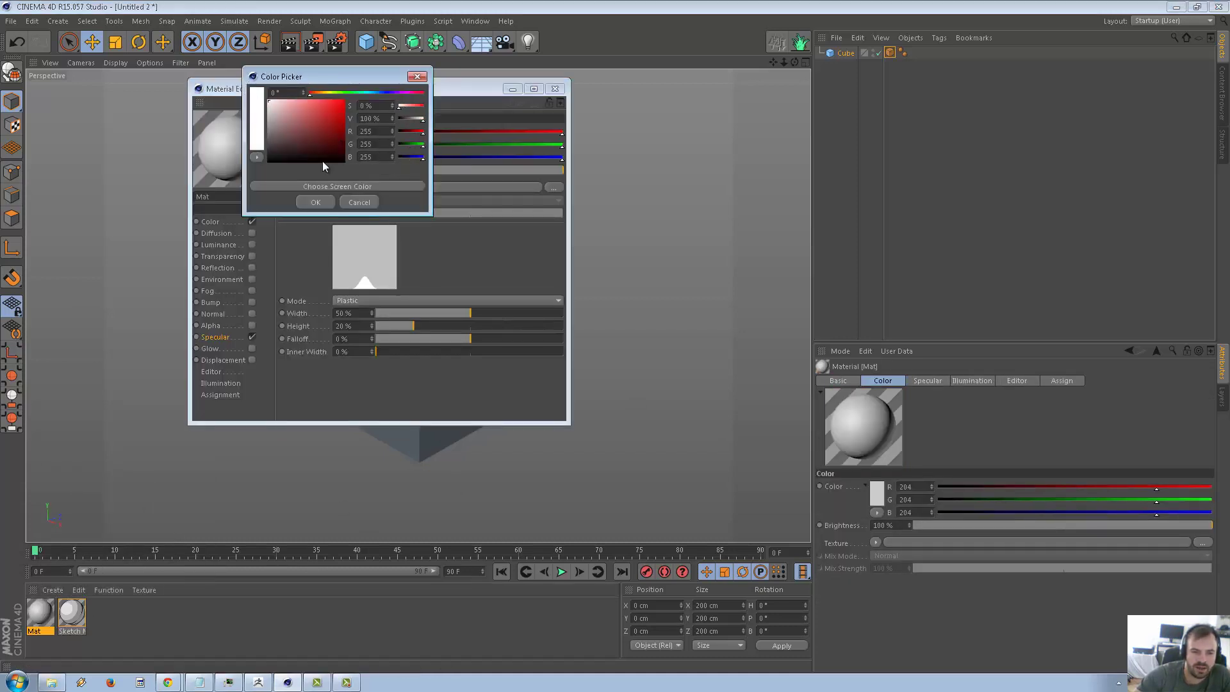
{"action": "left_click", "coordinate": [350, 203]}
{"action": "left_click", "coordinate": [231, 222]}
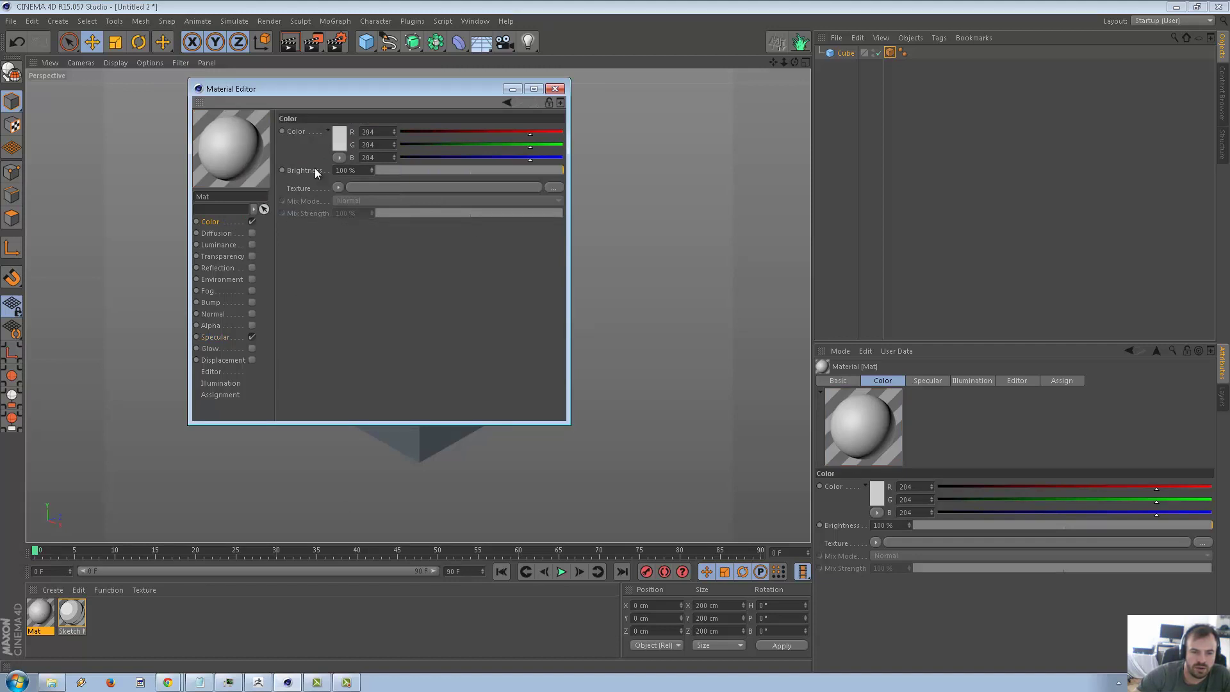
{"action": "left_click", "coordinate": [340, 144]}
{"action": "left_click", "coordinate": [325, 206]}
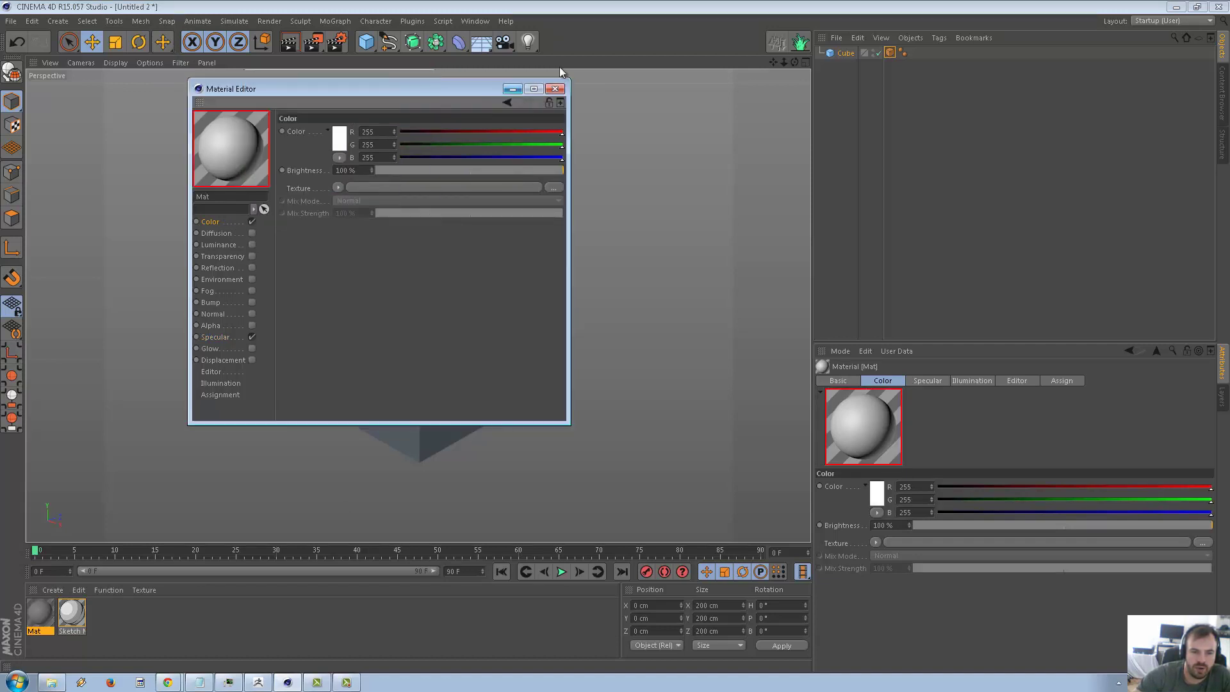
Set the white material's specular mode to Colored and apply the material to the cube
{"action": "left_click", "coordinate": [229, 339]}
{"action": "left_click", "coordinate": [387, 301]}
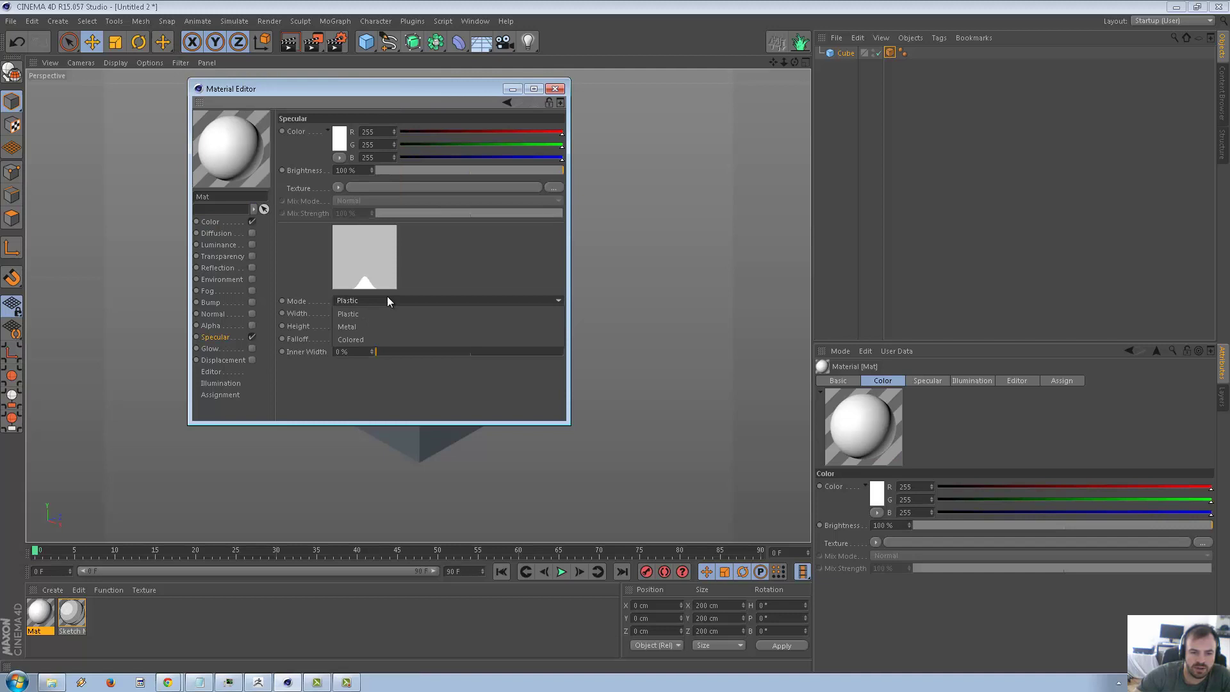
{"action": "left_click", "coordinate": [372, 334]}
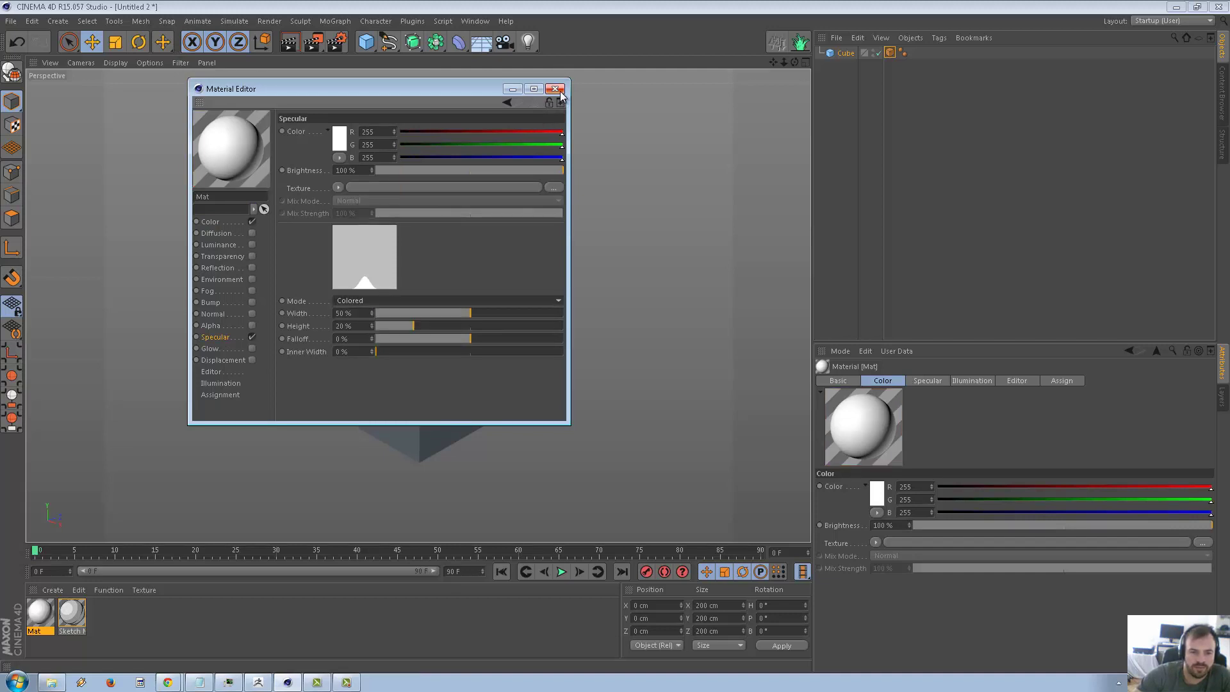
{"action": "left_click", "coordinate": [555, 89]}
{"action": "left_click_drag", "start_coordinate": [29, 613], "coordinate": [844, 54]}
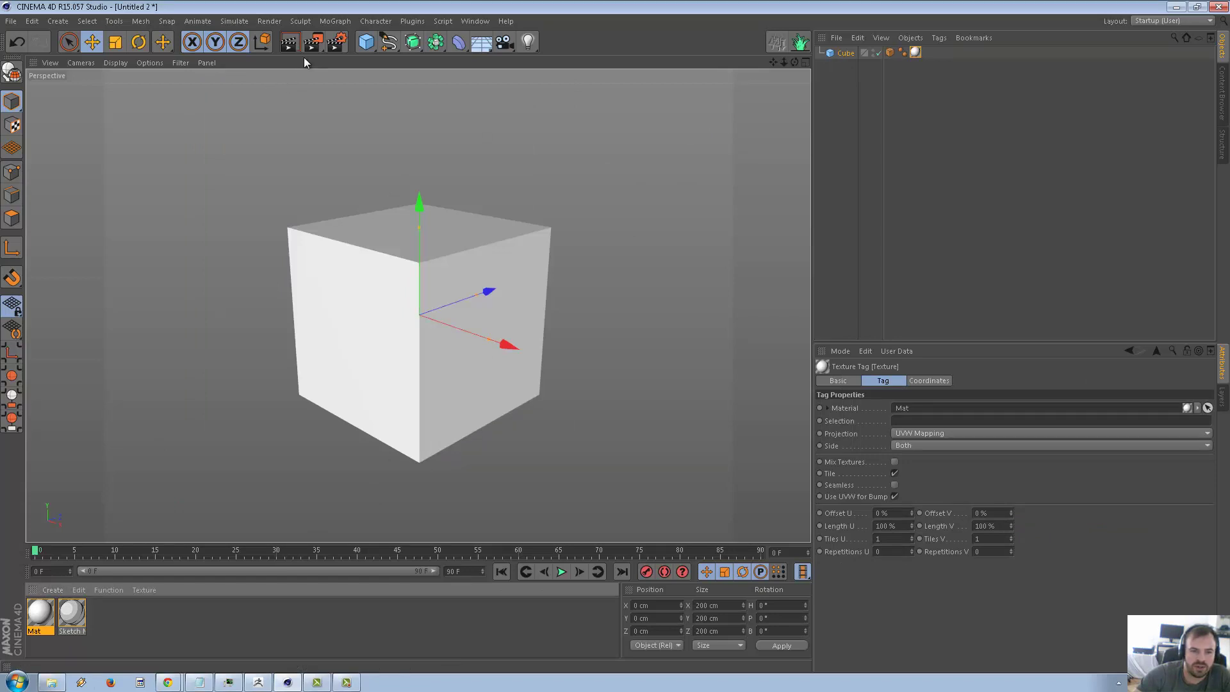
Open the Sketch and Toon effect in the render settings and choose the Advanced control level
{"action": "left_click", "coordinate": [72, 625]}
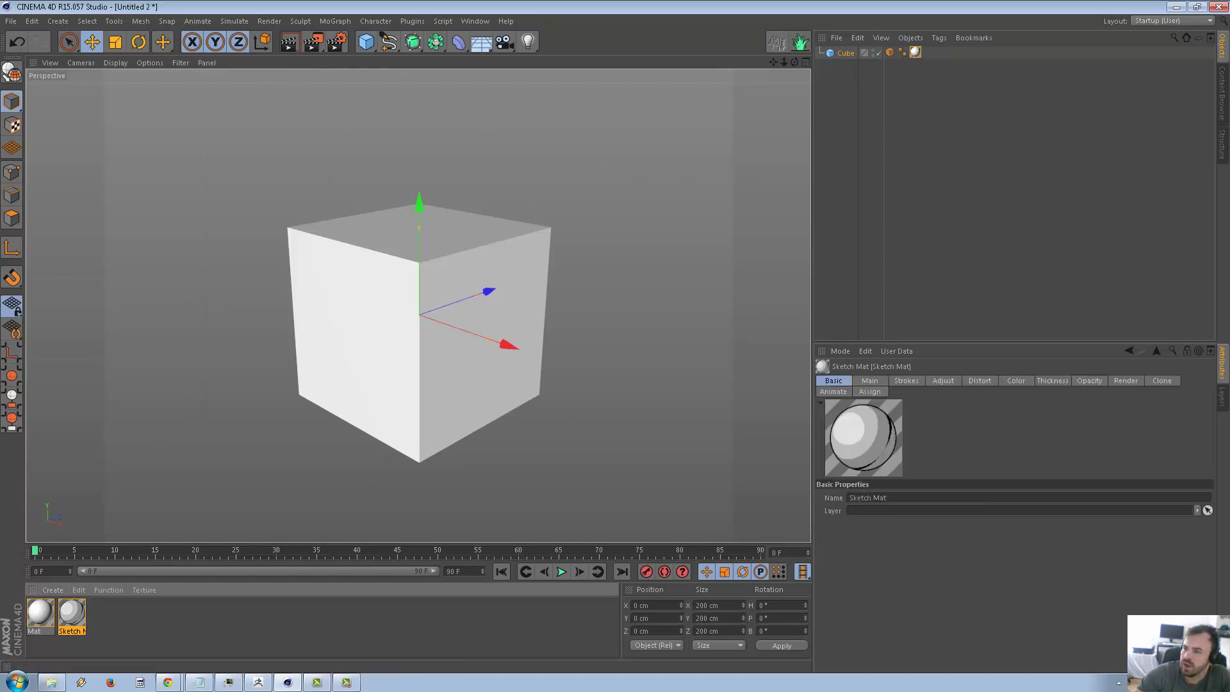
{"action": "key", "text": "ctrl+b"}
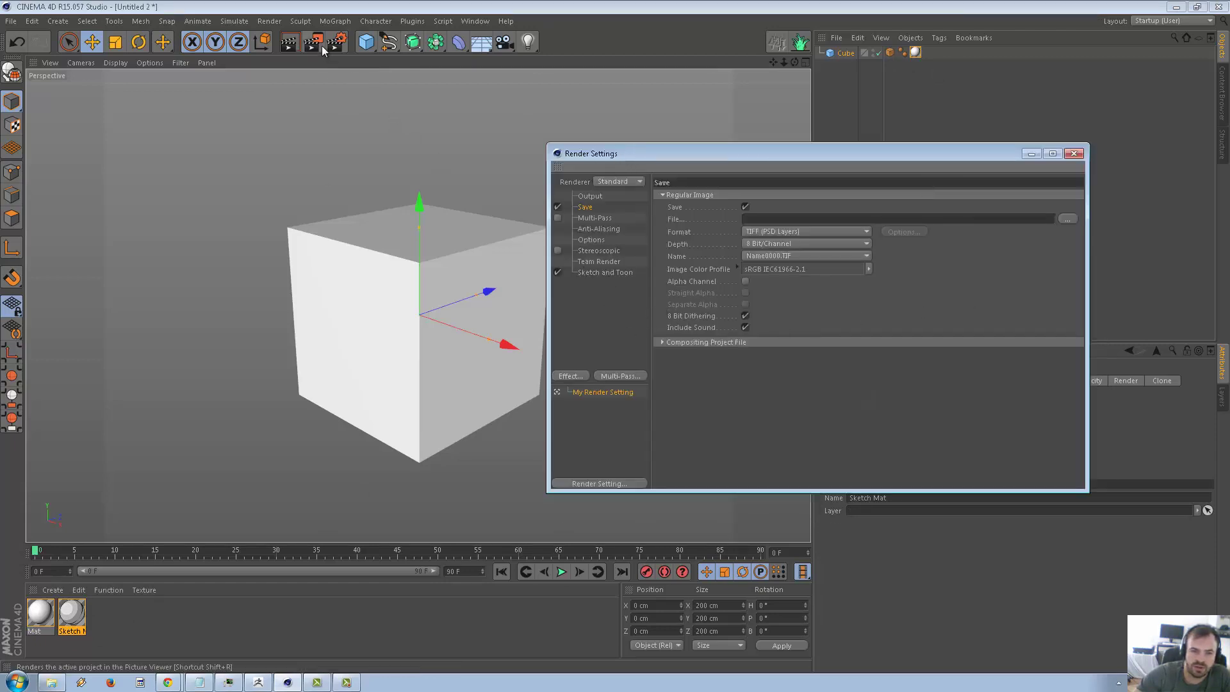
{"action": "left_click", "coordinate": [602, 274]}
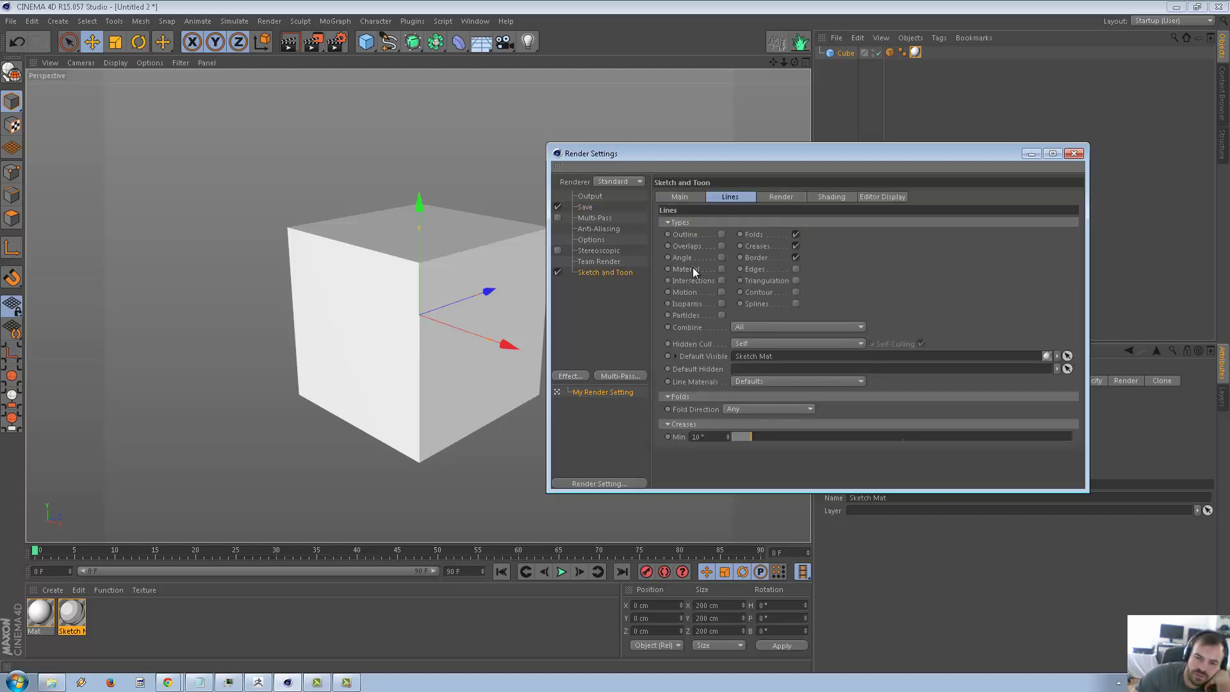
{"action": "left_click", "coordinate": [693, 199]}
{"action": "left_click", "coordinate": [737, 223]}
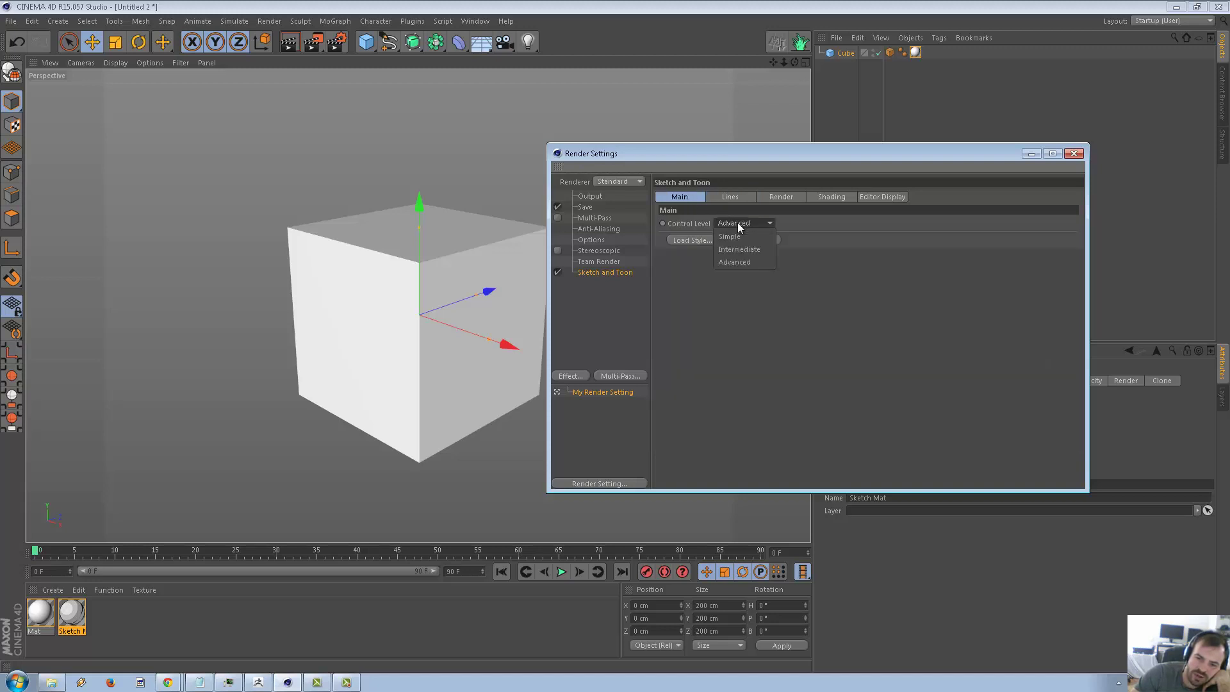
{"action": "left_click", "coordinate": [740, 262]}
{"action": "left_click", "coordinate": [731, 223]}
{"action": "left_click", "coordinate": [733, 262]}
Turn off the Folds, Creases and Border line types for Sketch and Toon
{"action": "left_click", "coordinate": [730, 197]}
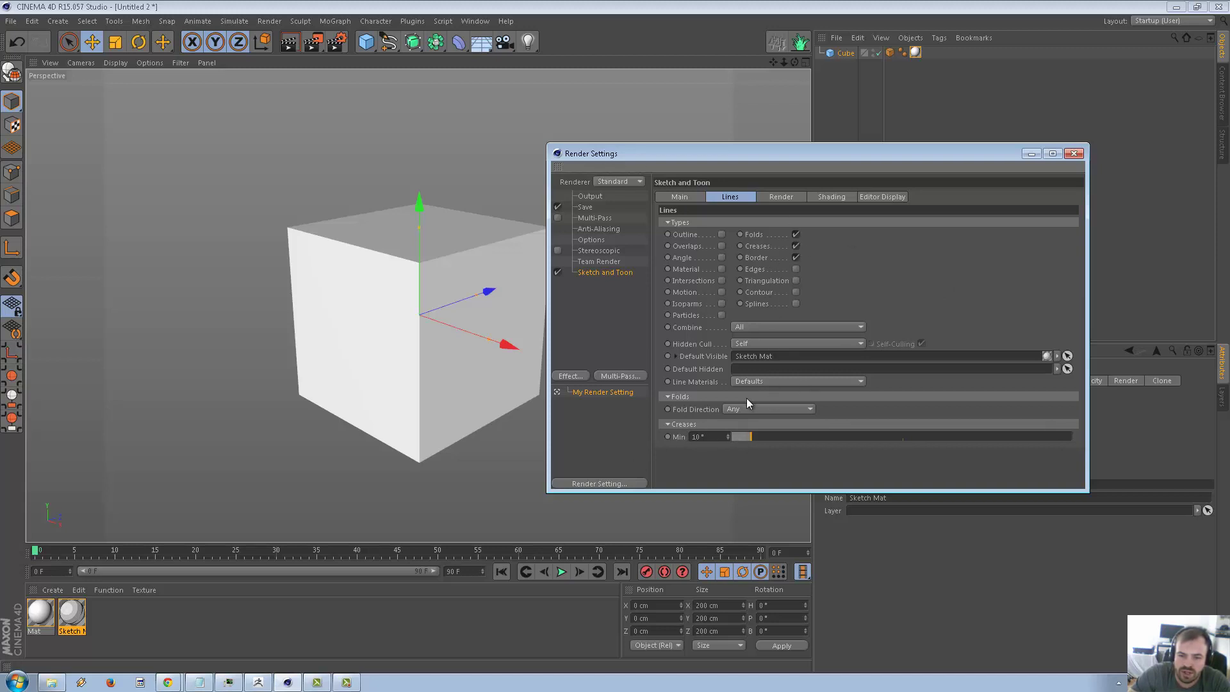
{"action": "left_click", "coordinate": [780, 410]}
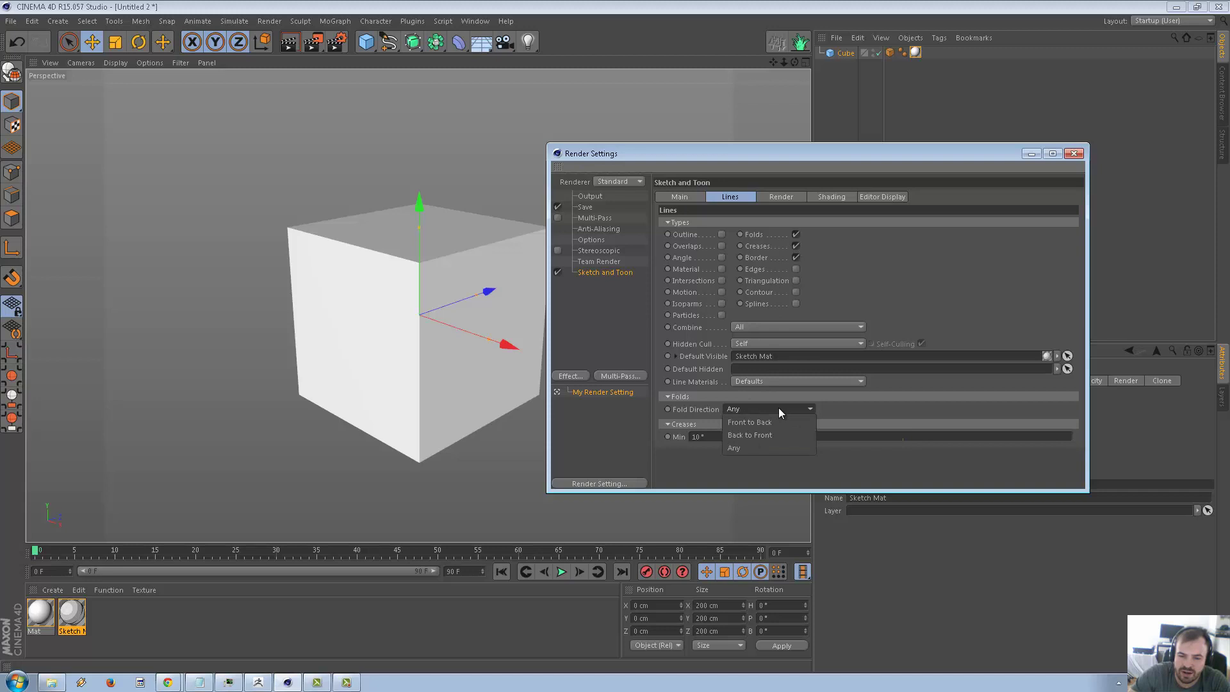
{"action": "left_click", "coordinate": [836, 410]}
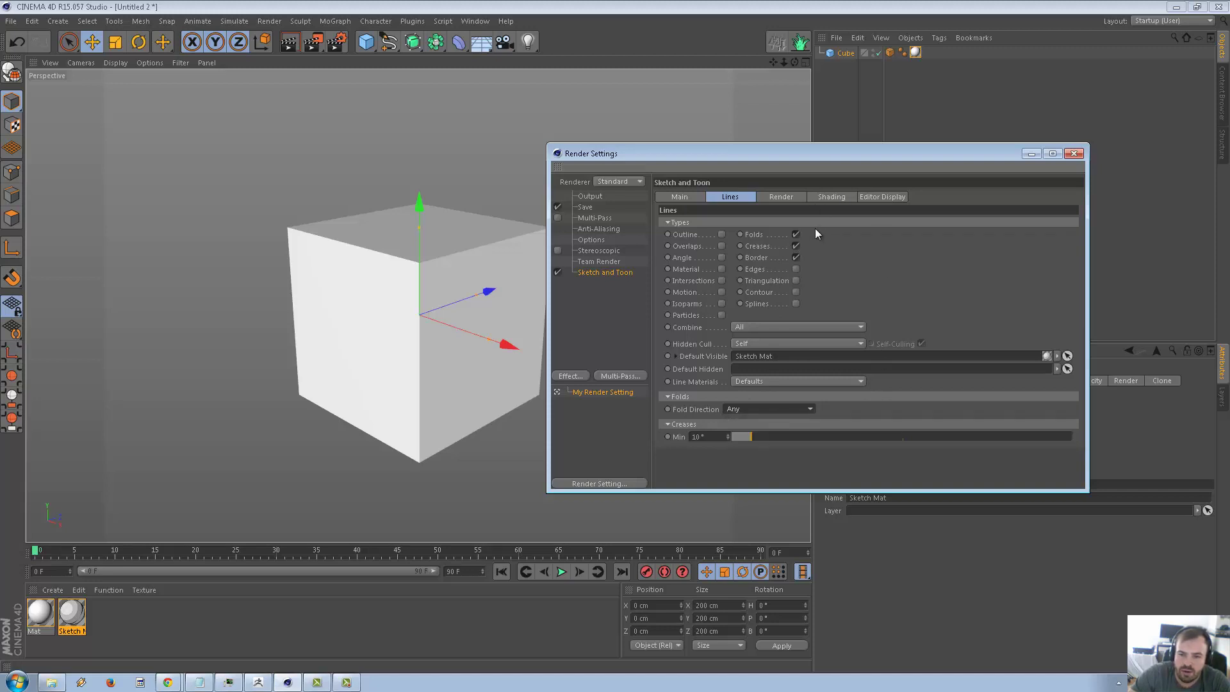
{"action": "left_click", "coordinate": [796, 234]}
{"action": "left_click", "coordinate": [796, 246]}
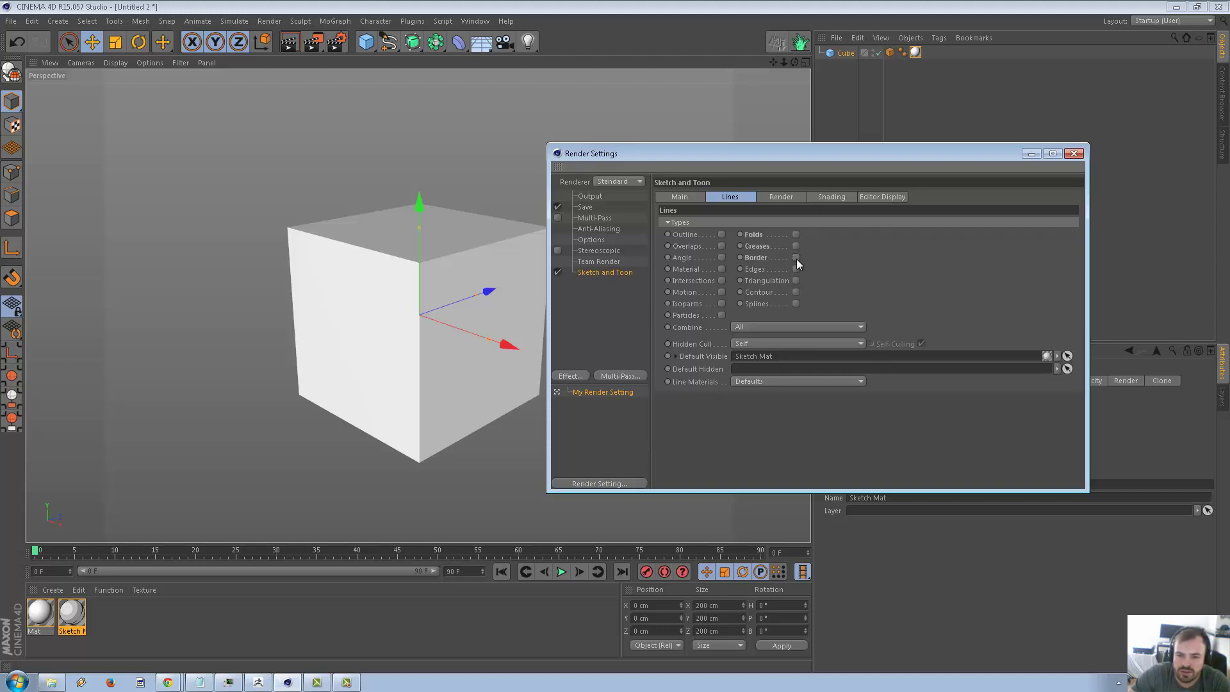
Set the Sketch and Toon line anti-aliasing (Line AA) to Best
{"action": "left_click", "coordinate": [783, 197]}
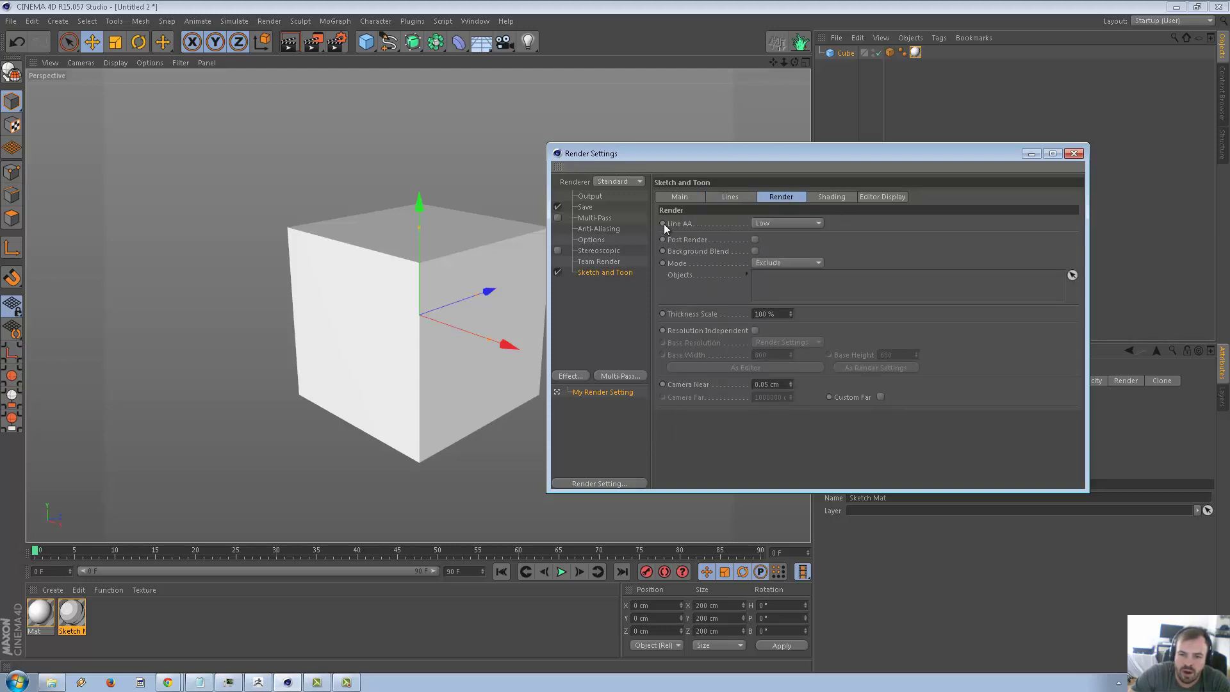
{"action": "left_click", "coordinate": [782, 226]}
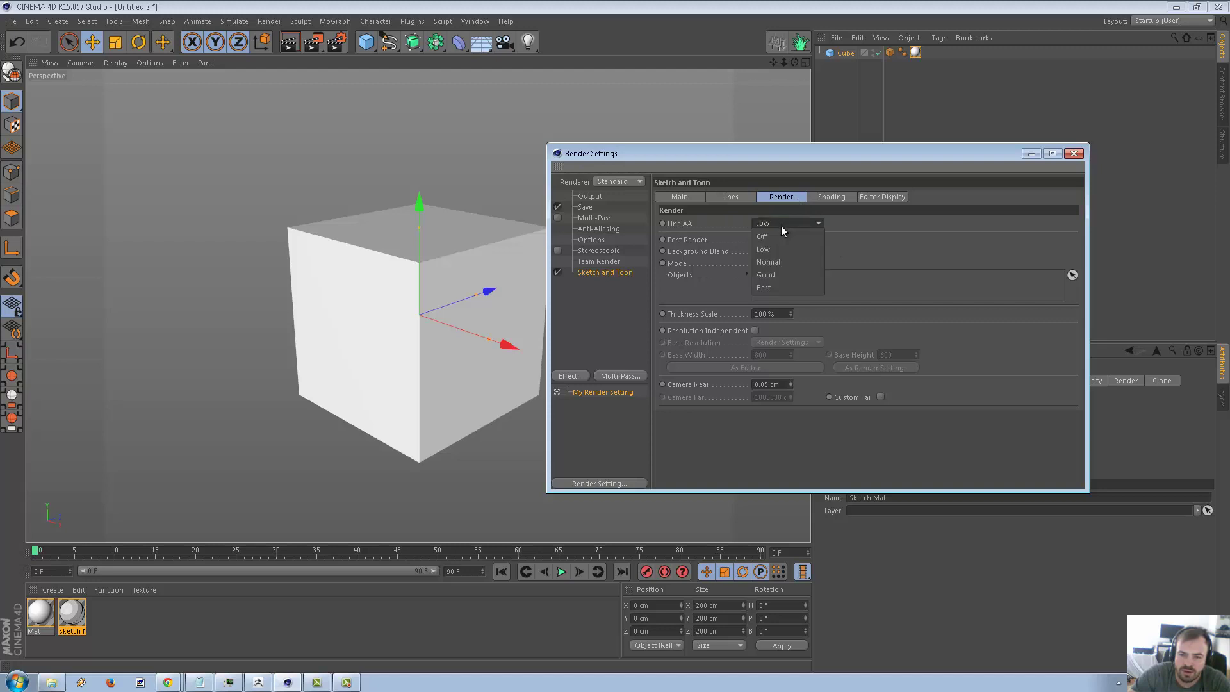
{"action": "left_click", "coordinate": [775, 287]}
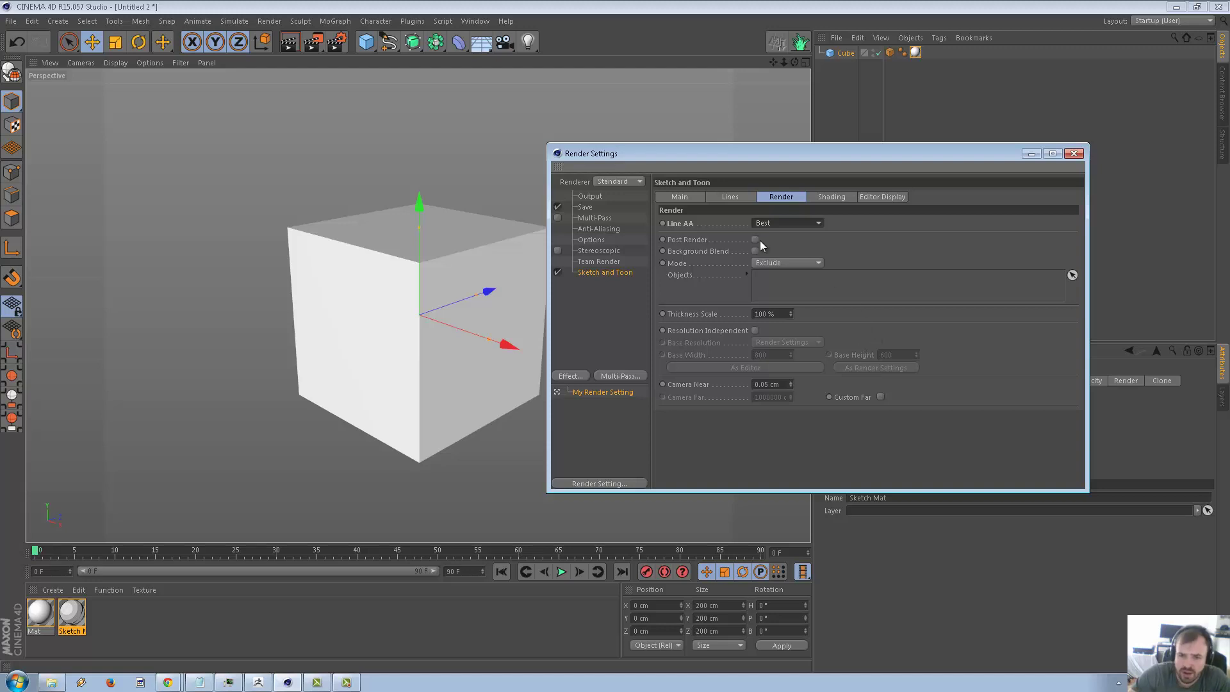
Set both the Background and Object shading of Sketch and Toon to Off
{"action": "left_click", "coordinate": [823, 203]}
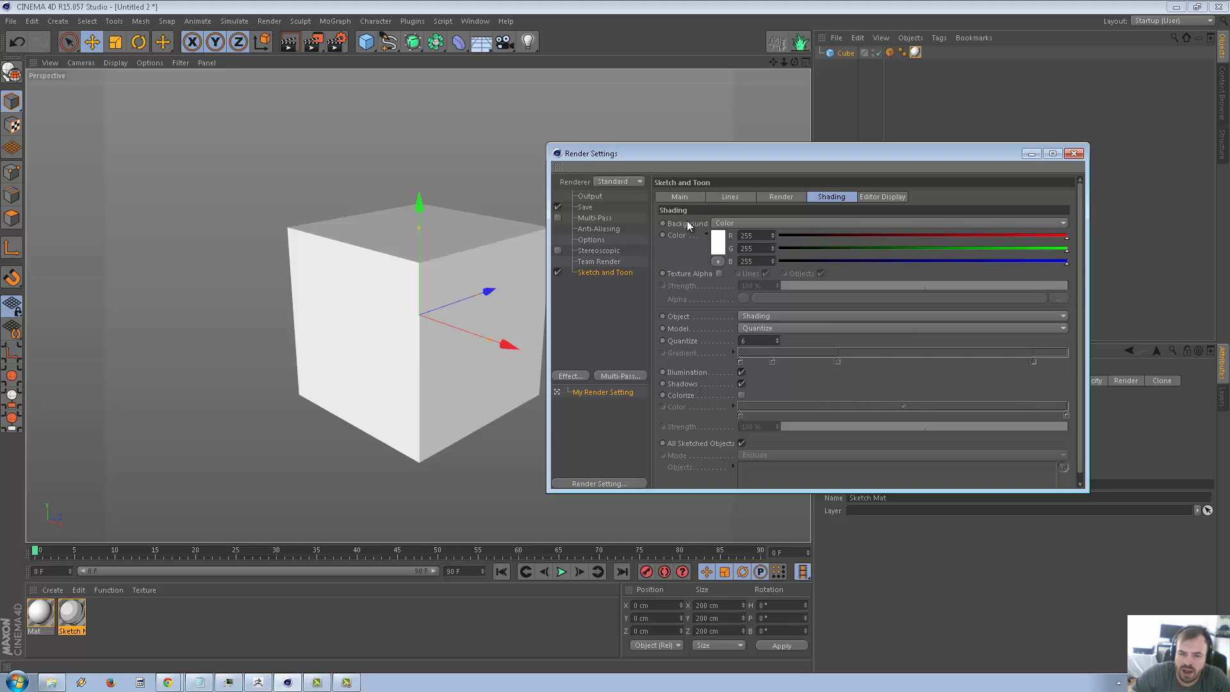
{"action": "left_click", "coordinate": [747, 220]}
{"action": "left_click", "coordinate": [743, 236]}
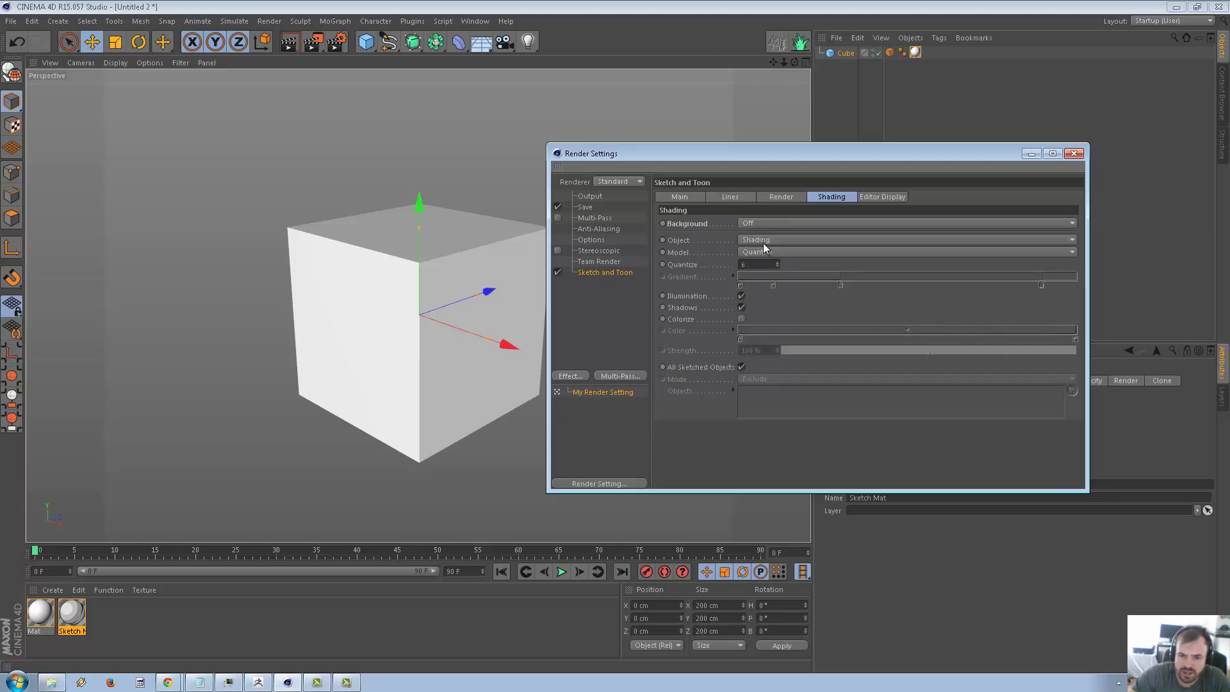
{"action": "left_click", "coordinate": [764, 243]}
{"action": "left_click", "coordinate": [760, 253]}
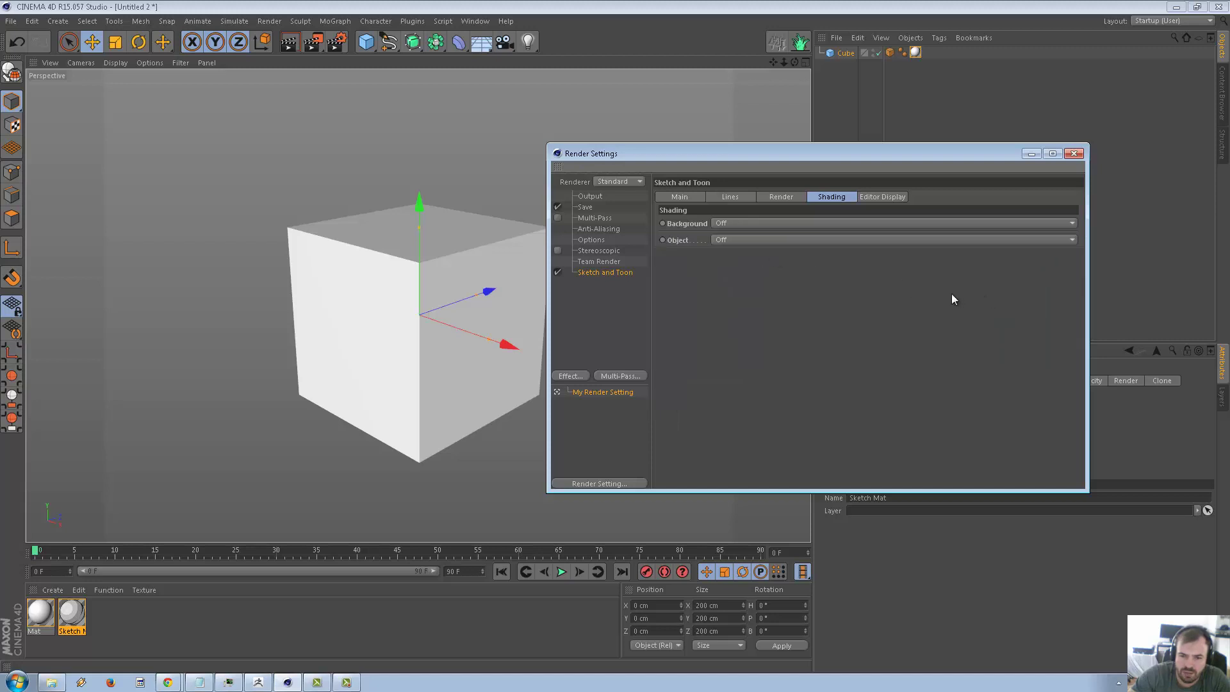
Enable Show Lines in the Sketch and Toon editor display and move the render settings window off the cube
{"action": "left_click", "coordinate": [882, 198]}
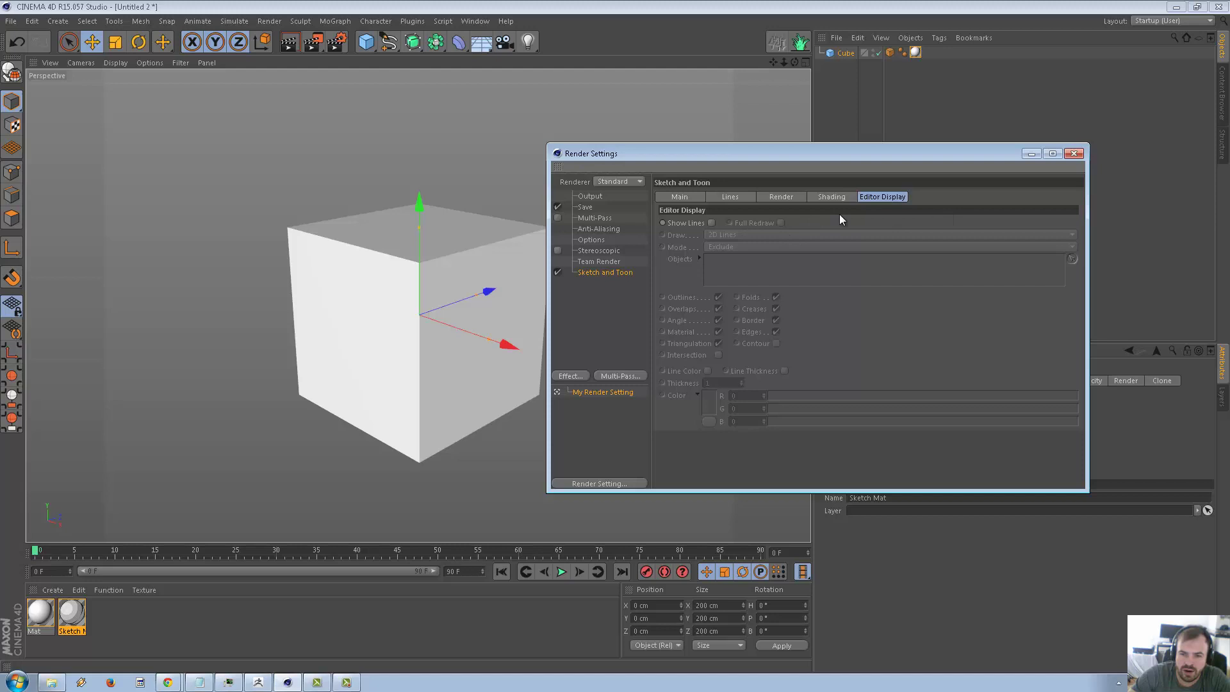
{"action": "left_click", "coordinate": [712, 223]}
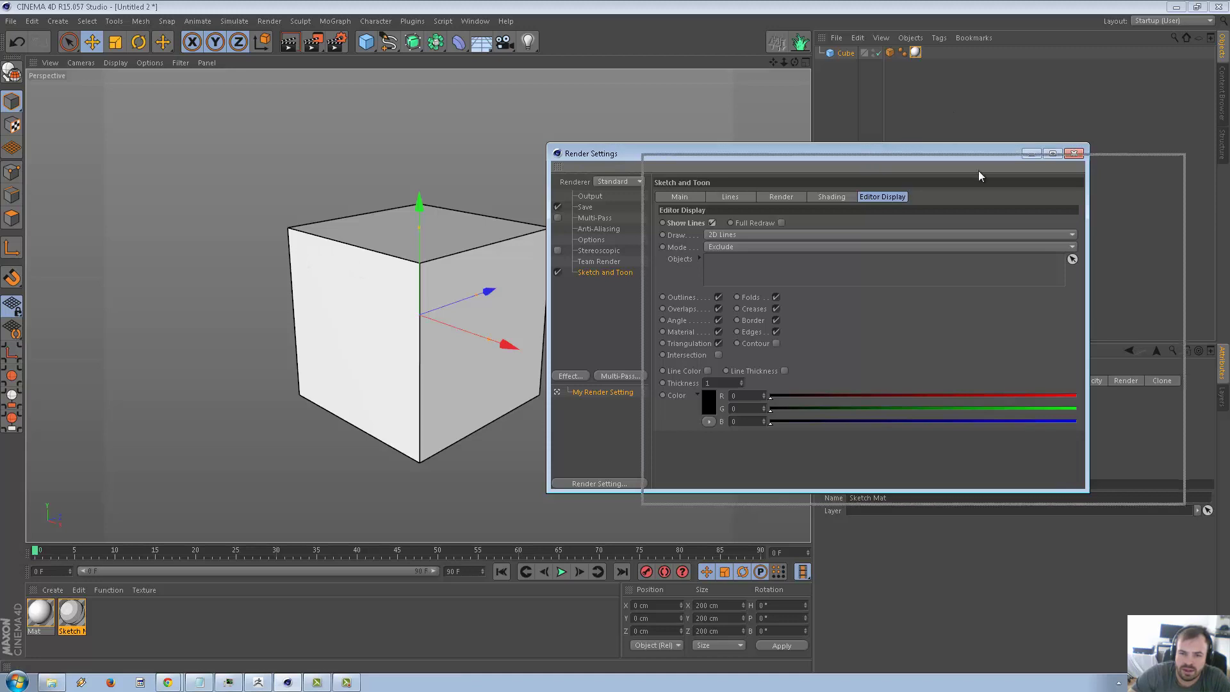
{"action": "left_click_drag", "start_coordinate": [864, 157], "coordinate": [1025, 241]}
{"action": "left_click", "coordinate": [626, 237]}
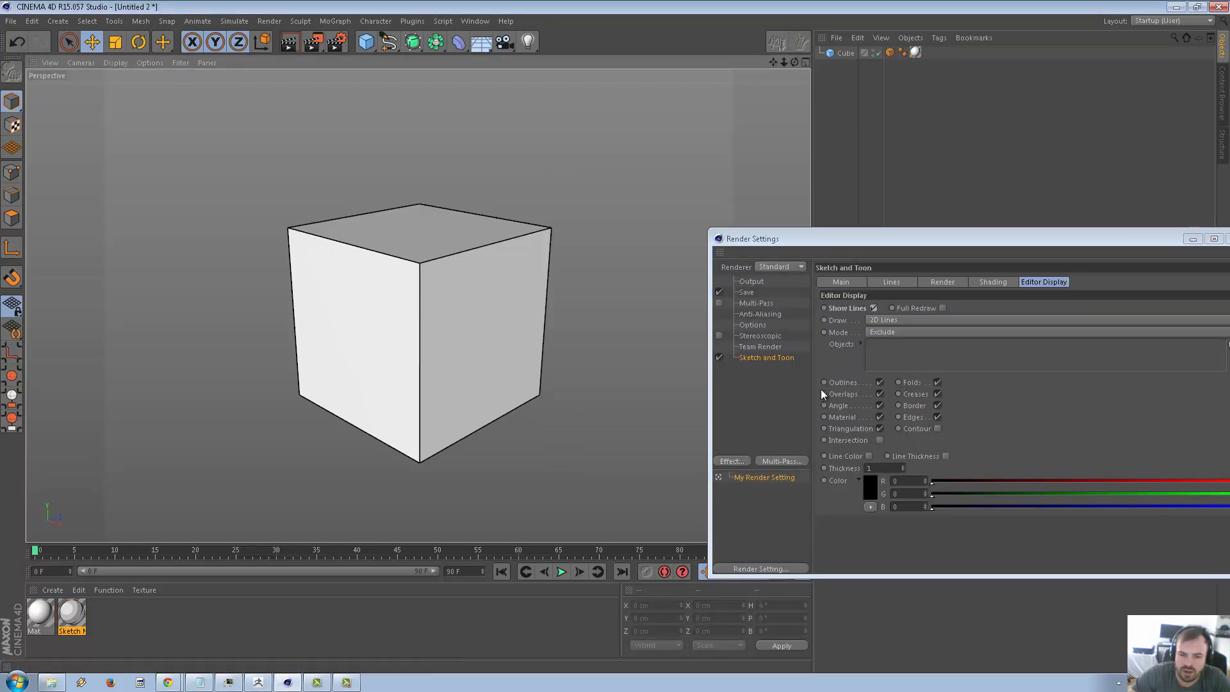
Delete the Sketch Style tag from the cube
{"action": "left_click_drag", "start_coordinate": [1056, 239], "coordinate": [846, 256]}
{"action": "left_click", "coordinate": [891, 53]}
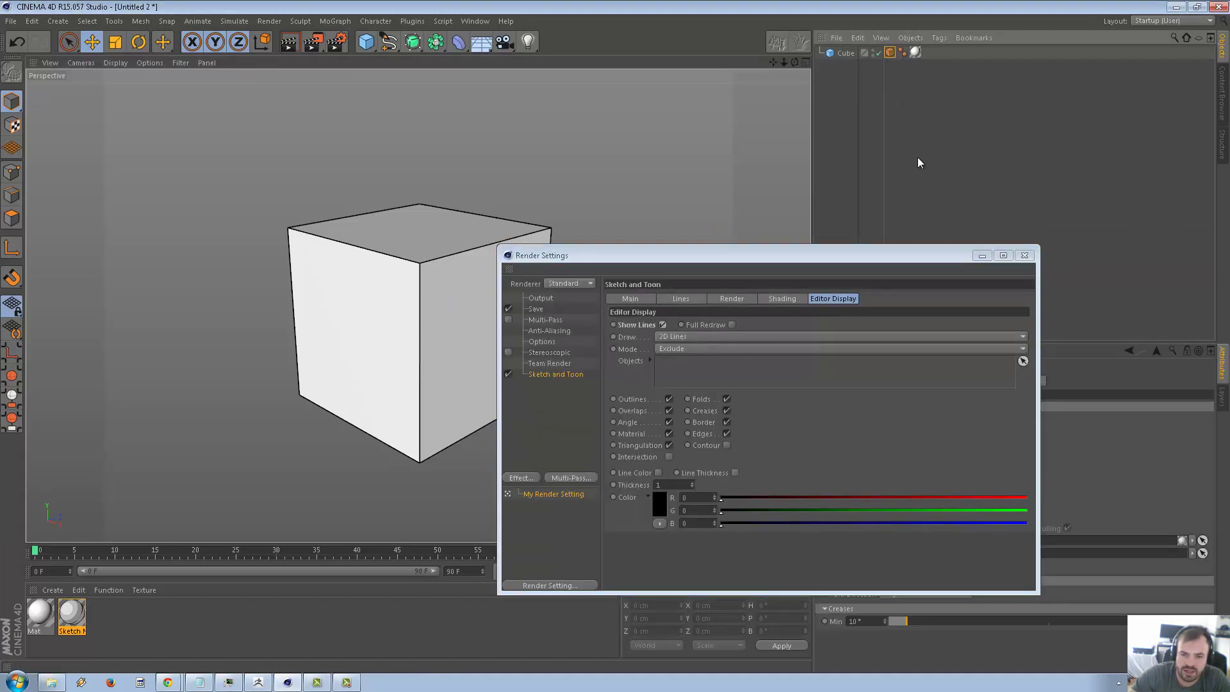
{"action": "key", "text": "Delete"}
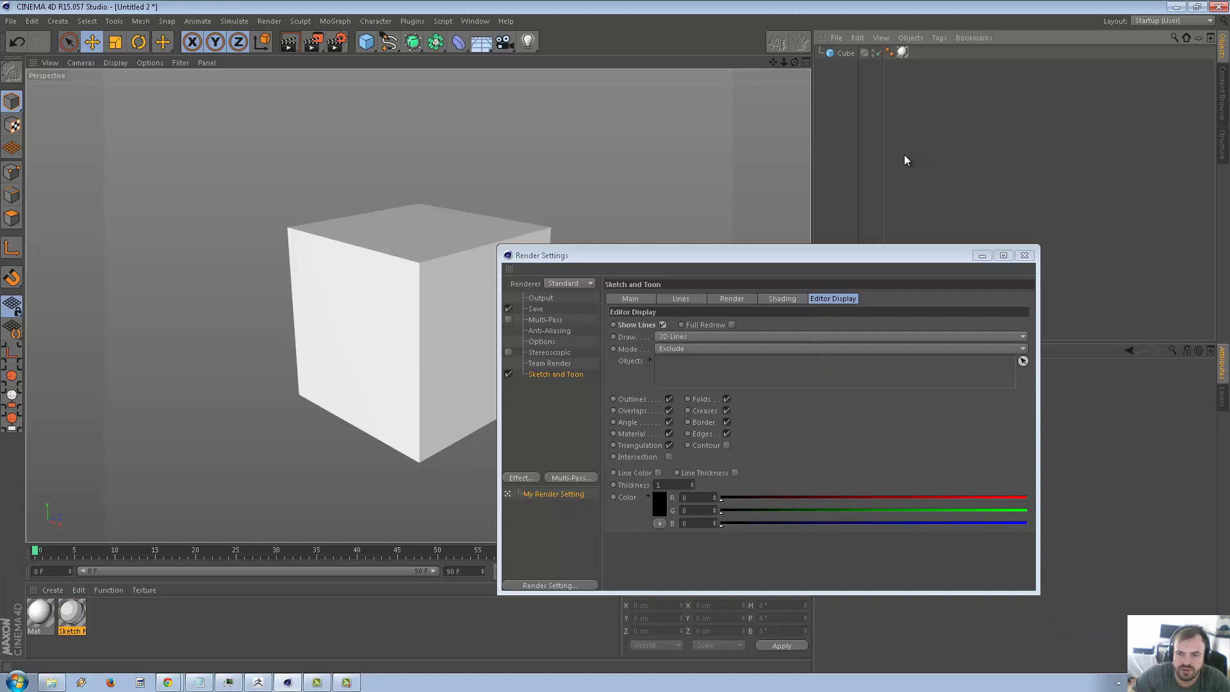
Turn on the Folds and Creases line types in the Sketch and Toon render settings
{"action": "left_click", "coordinate": [678, 299]}
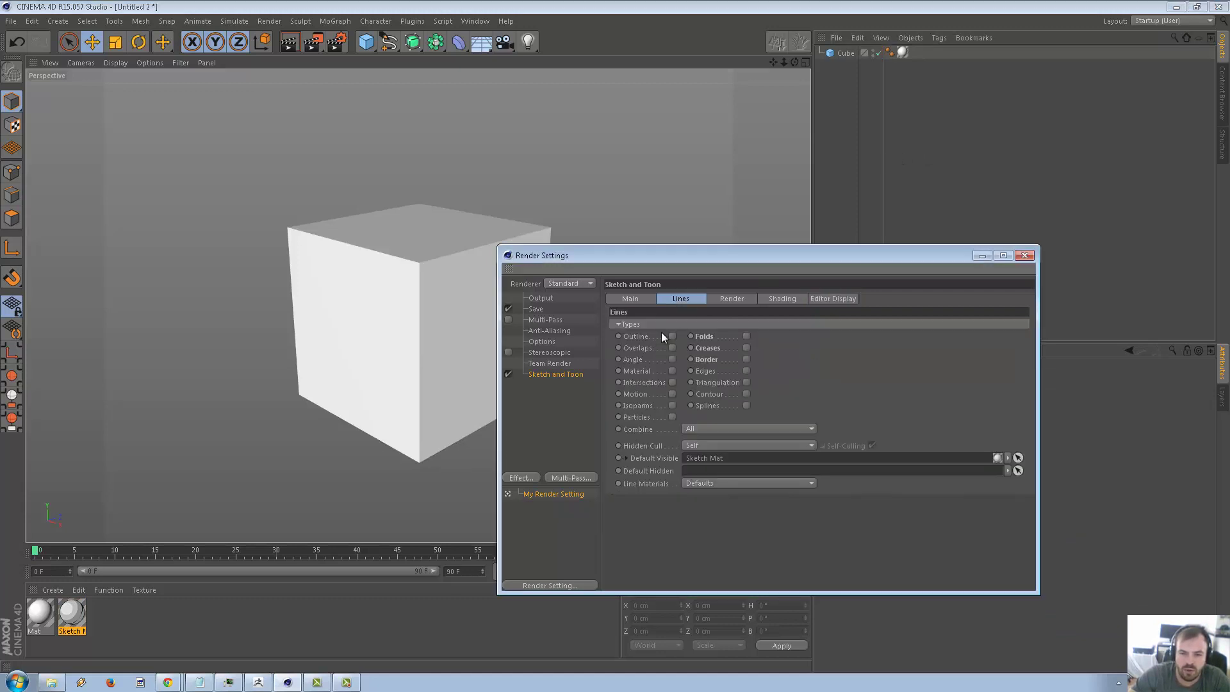
{"action": "left_click", "coordinate": [746, 336]}
{"action": "left_click", "coordinate": [746, 348]}
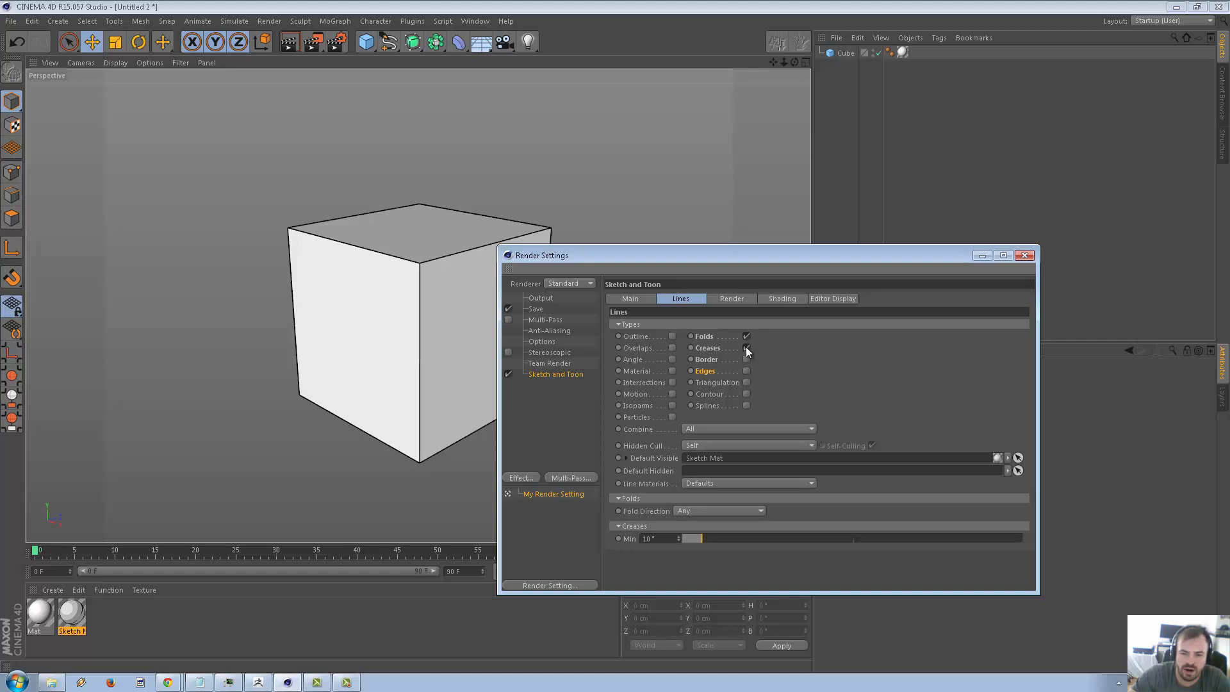
Turn off the Creases and Folds line types in the Sketch and Toon render settings
{"action": "left_click", "coordinate": [747, 348]}
{"action": "left_click", "coordinate": [747, 334]}
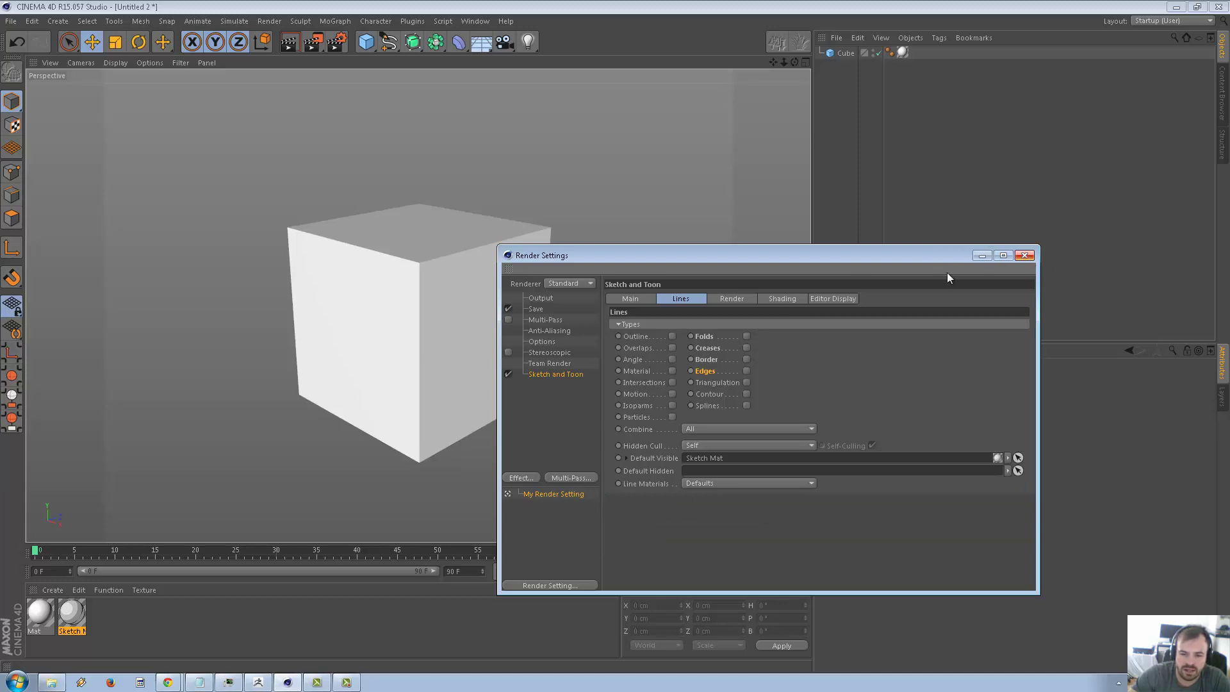
{"action": "left_click", "coordinate": [746, 299]}
{"action": "left_click", "coordinate": [782, 299]}
{"action": "left_click", "coordinate": [681, 299]}
Set the render output to the landscape print preset Tabloid
{"action": "left_click", "coordinate": [545, 299]}
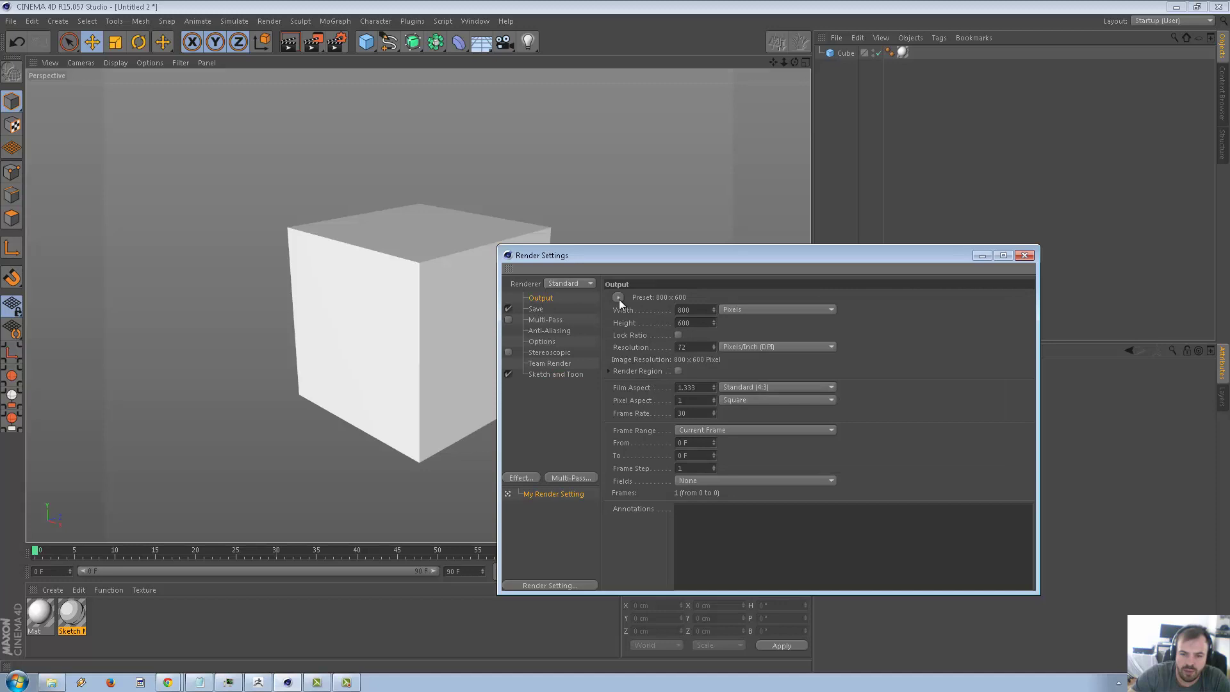
{"action": "left_click", "coordinate": [618, 297]}
{"action": "mouse_move", "coordinate": [647, 349]}
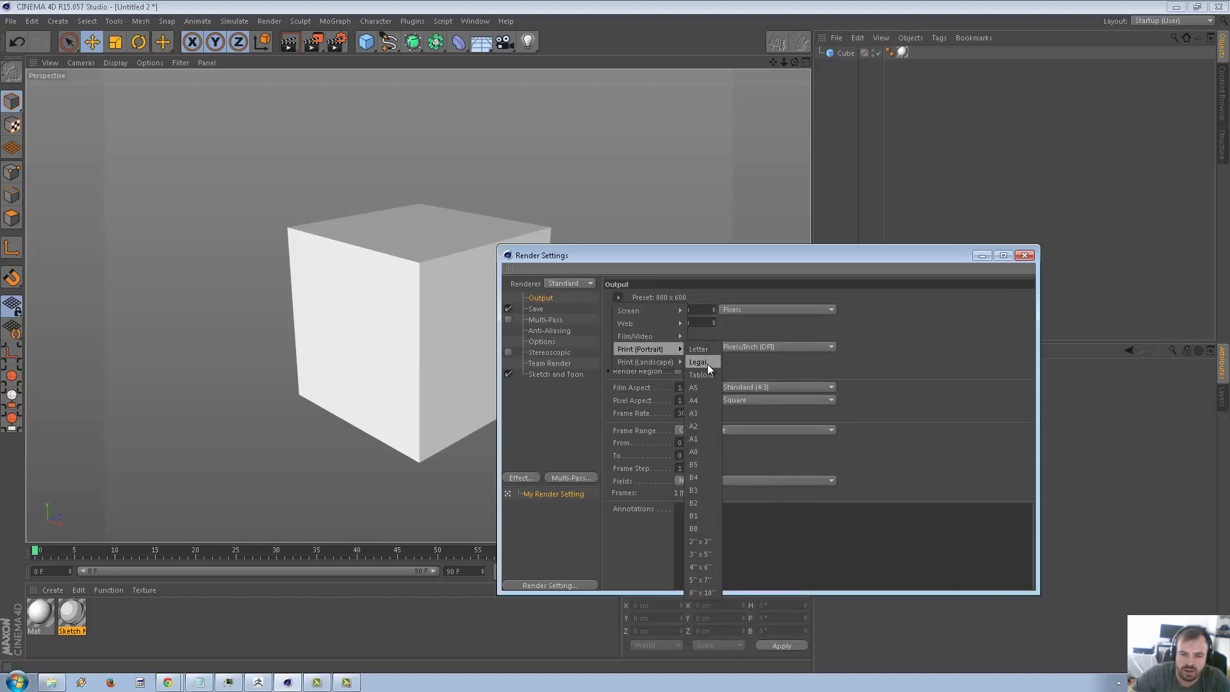
{"action": "mouse_move", "coordinate": [665, 367]}
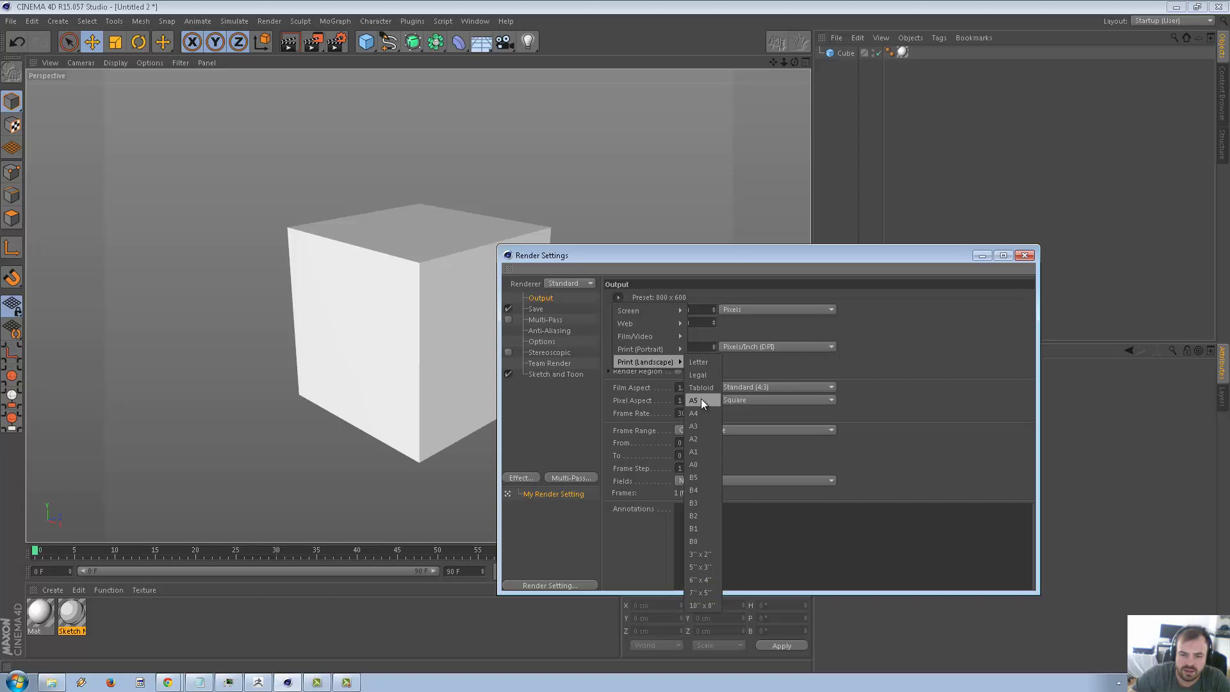
{"action": "left_click", "coordinate": [702, 388]}
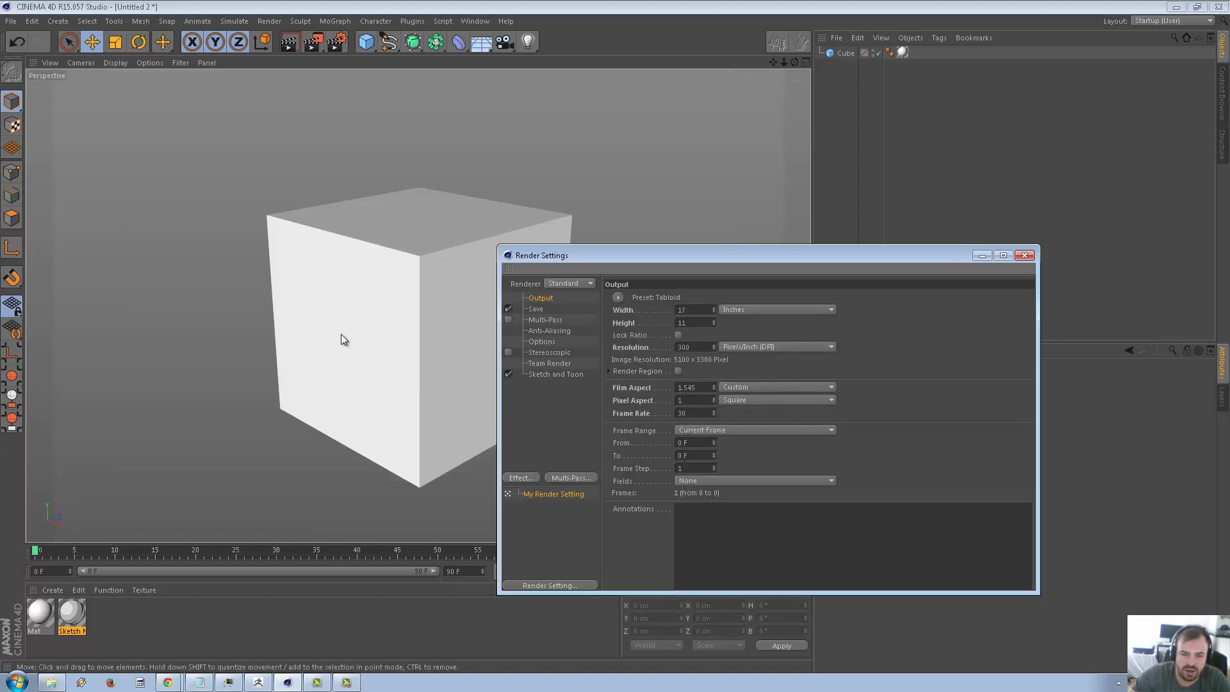
Reframe the cube in the perspective view and add a camera from that view
{"action": "left_click_drag", "start_coordinate": [276, 309], "coordinate": [272, 255], "text": "alt"}
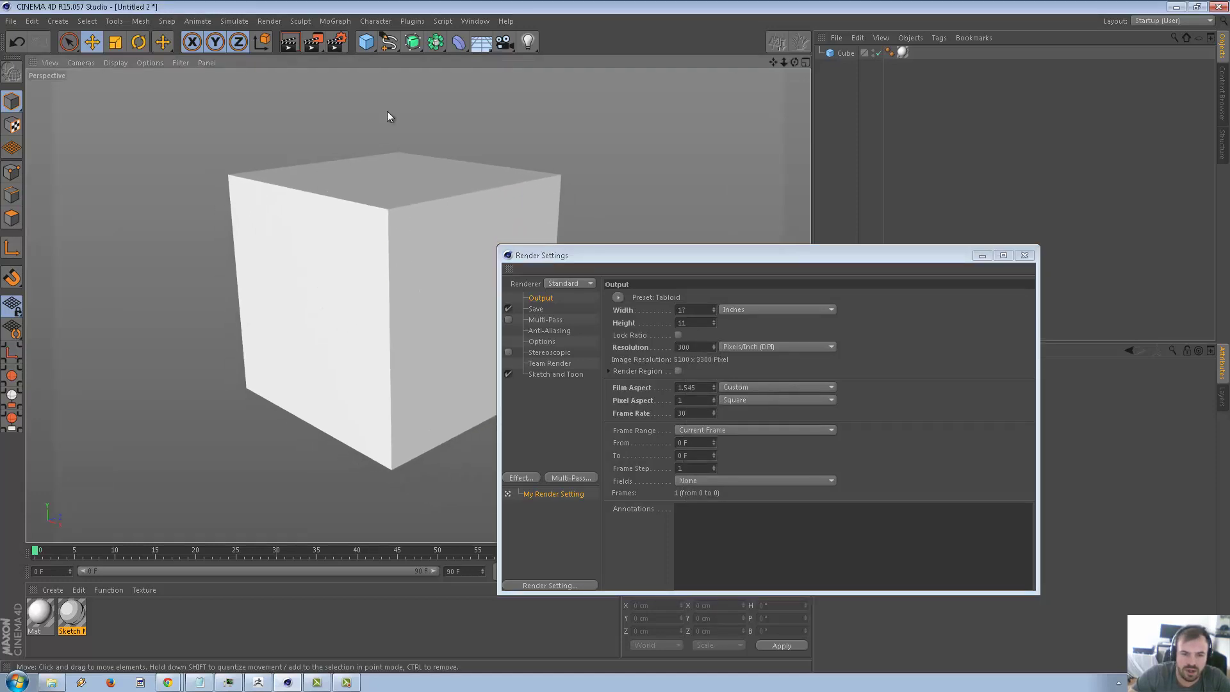
{"action": "left_click", "coordinate": [504, 42]}
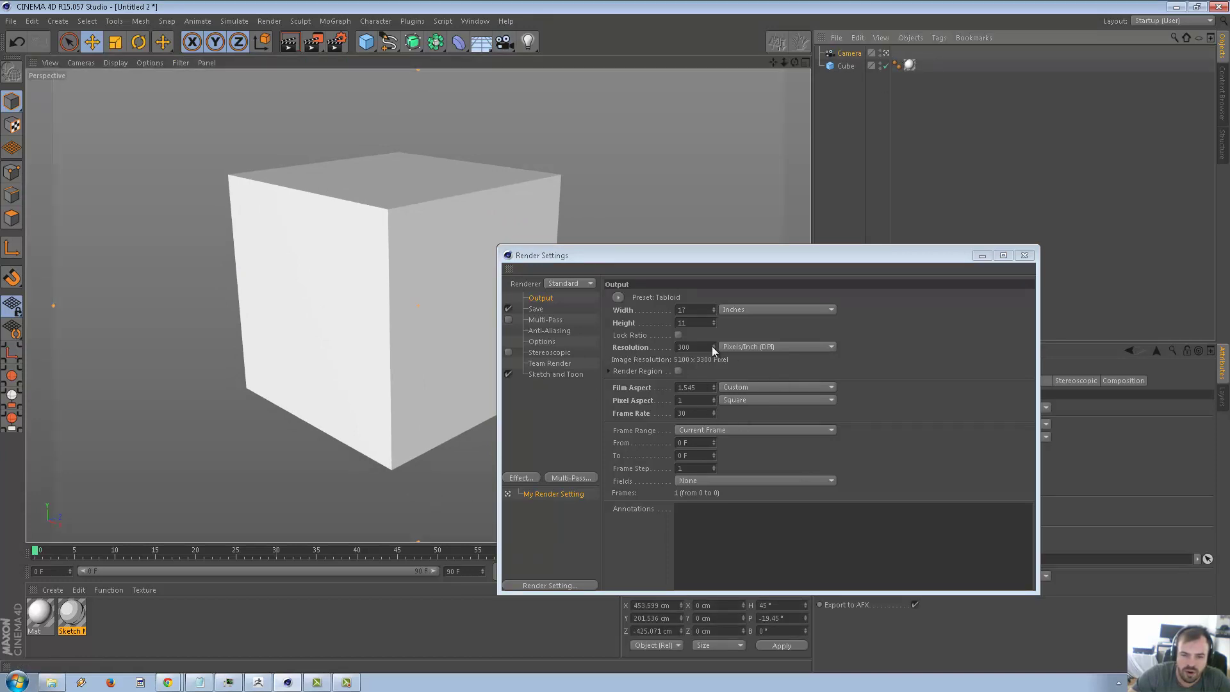
Set the render output resolution to 150 pixels per inch
{"action": "left_click", "coordinate": [692, 347]}
{"action": "type", "text": "150"}
{"action": "key", "text": "Return"}
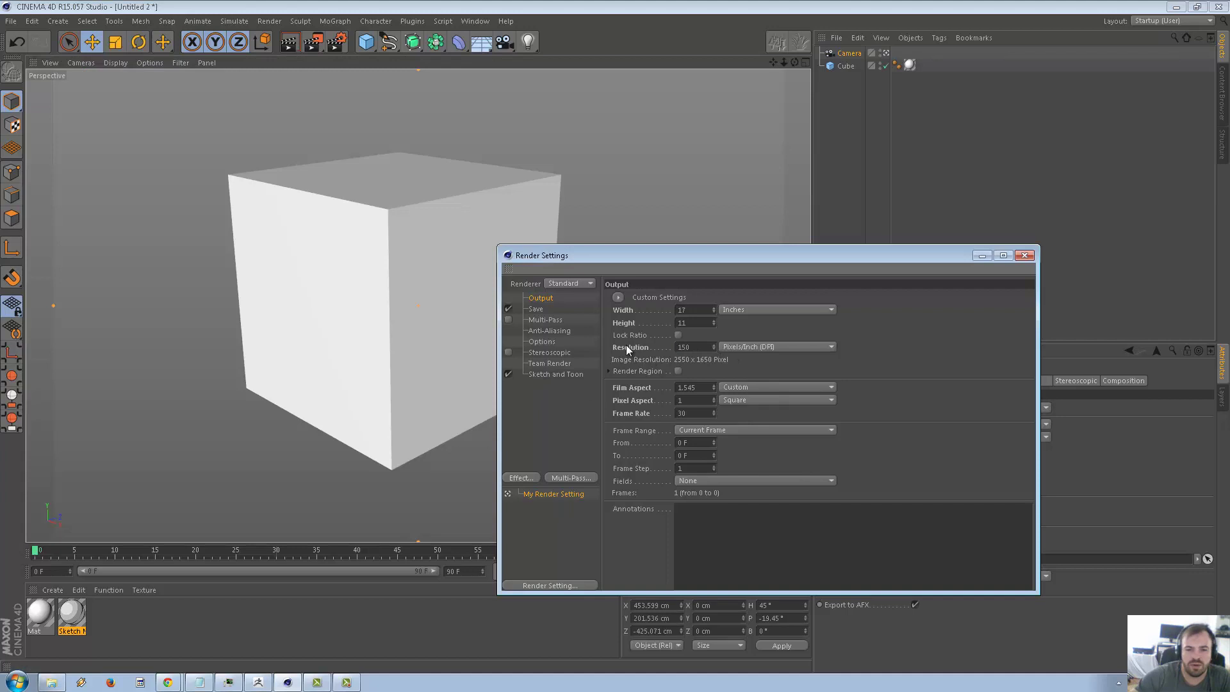
Set the rendered image to save as a PNG with the file name Cube
{"action": "left_click", "coordinate": [545, 308]}
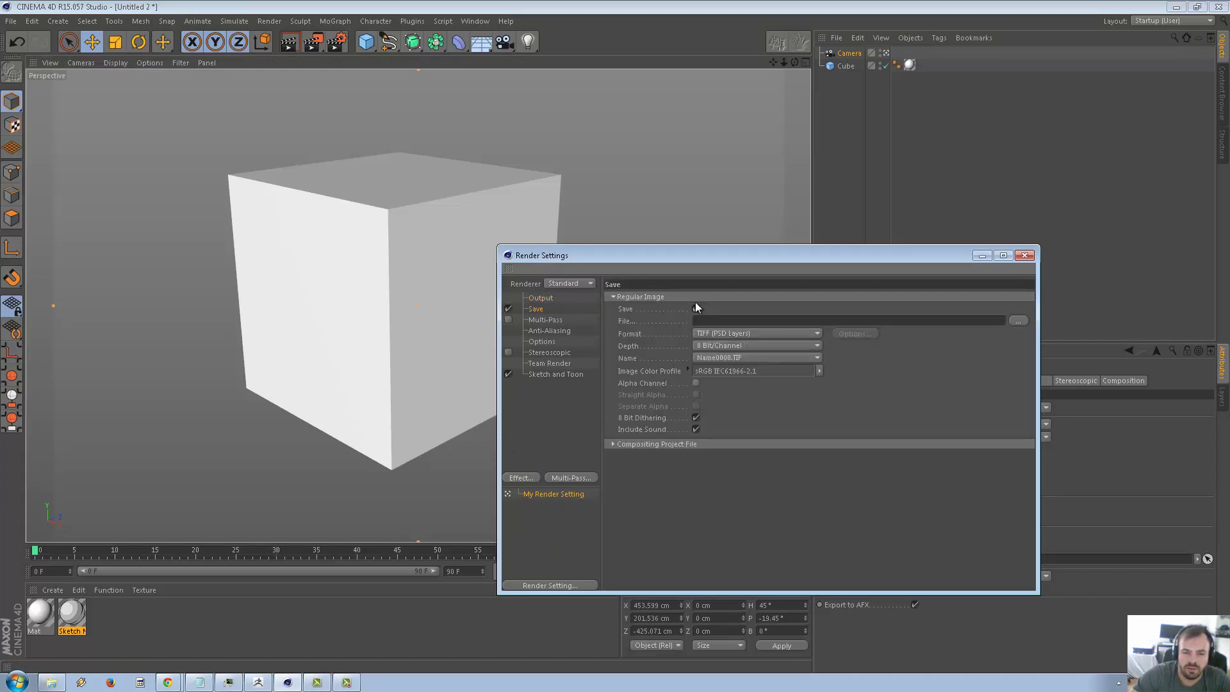
{"action": "left_click", "coordinate": [730, 332]}
{"action": "left_click", "coordinate": [711, 450]}
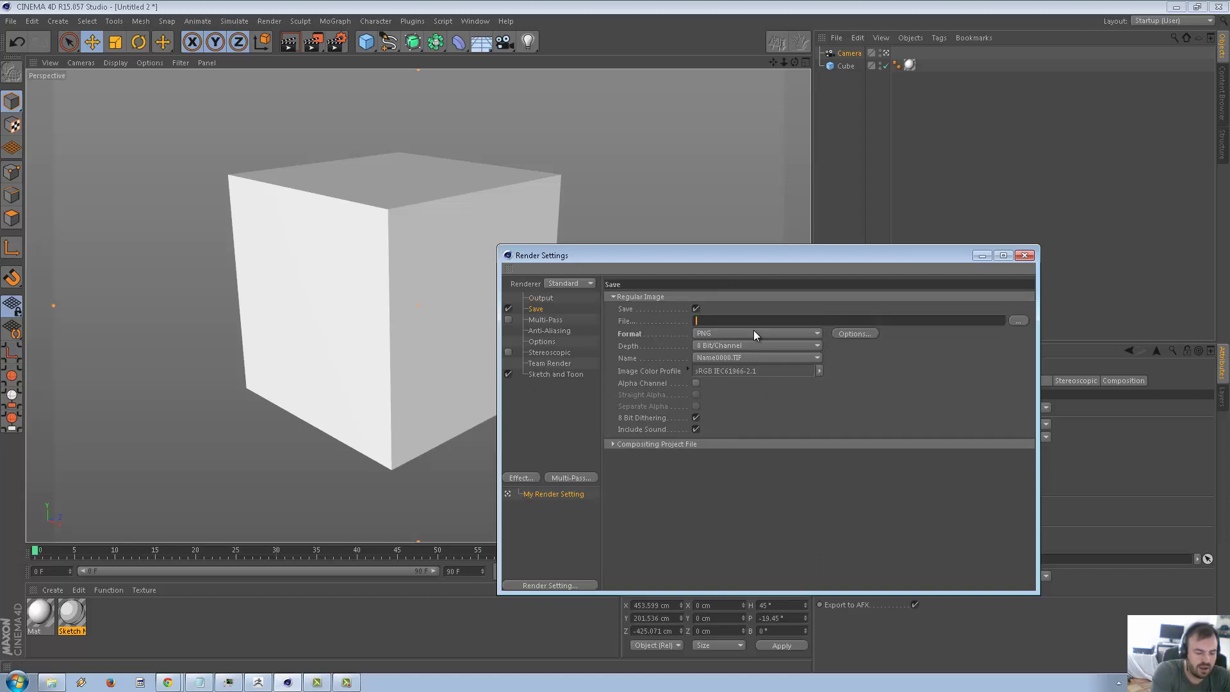
{"action": "type", "text": "Cube"}
{"action": "key", "text": "Return"}
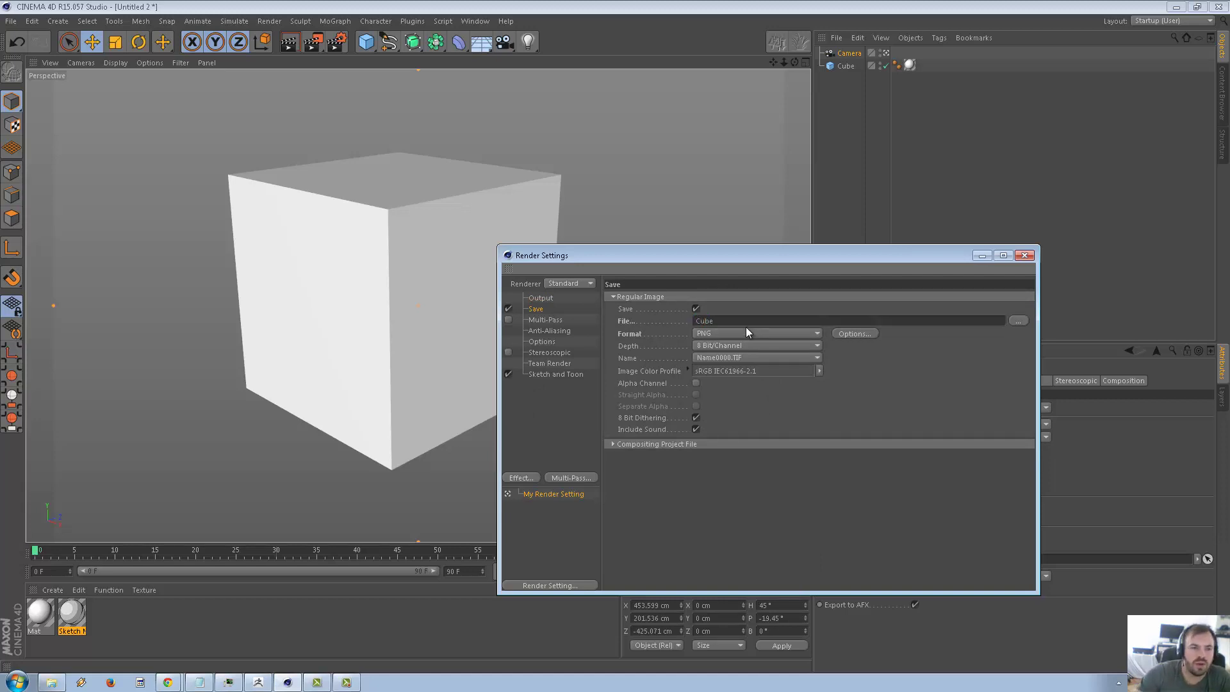
Save the project as CubeSketchToon in the 00_Tutorials folder
{"action": "left_click", "coordinate": [11, 21]}
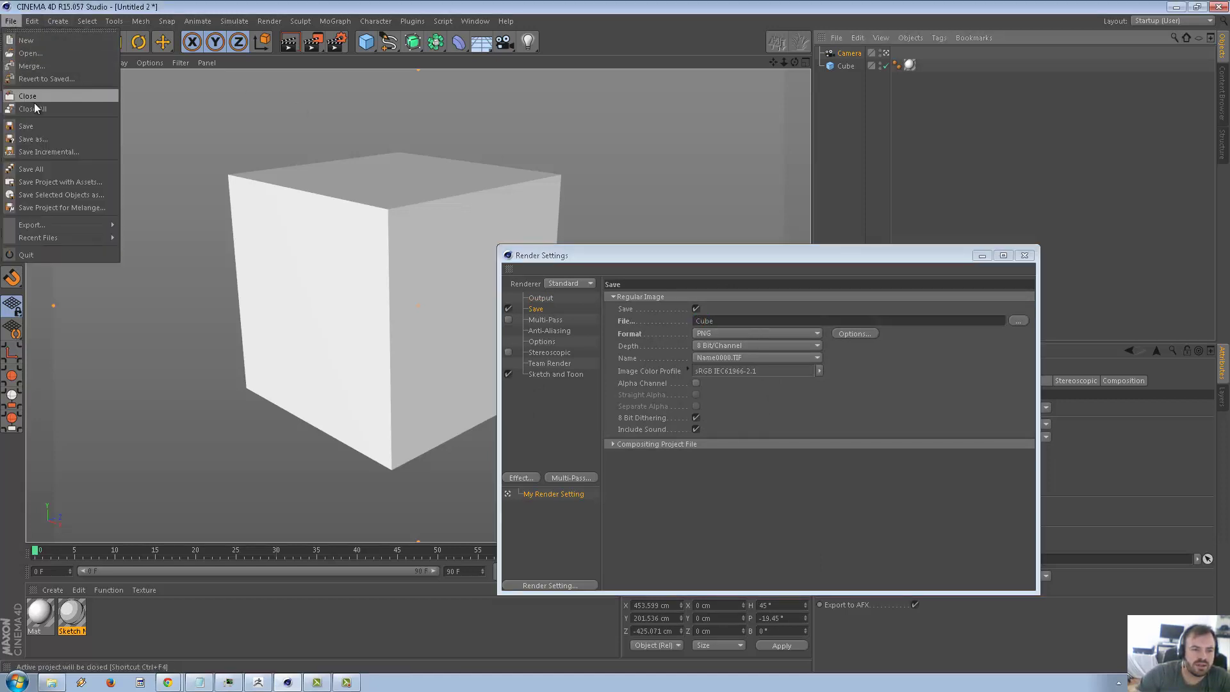
{"action": "left_click", "coordinate": [44, 135]}
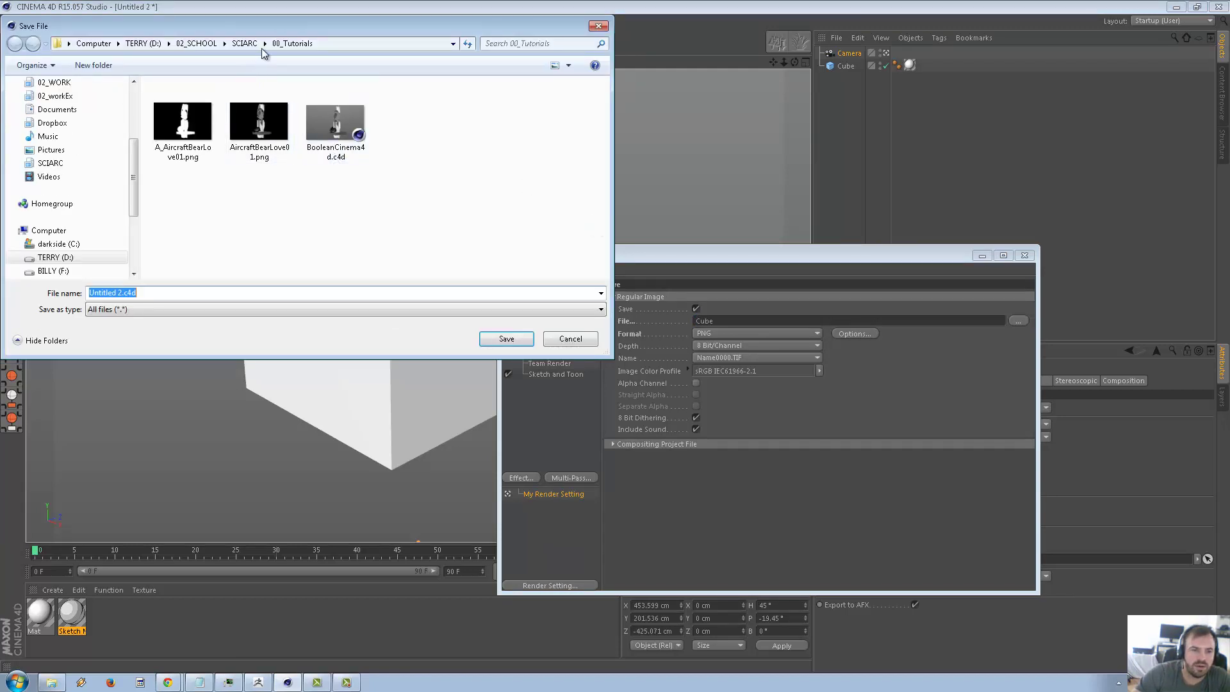
{"action": "type", "text": "Cub"}
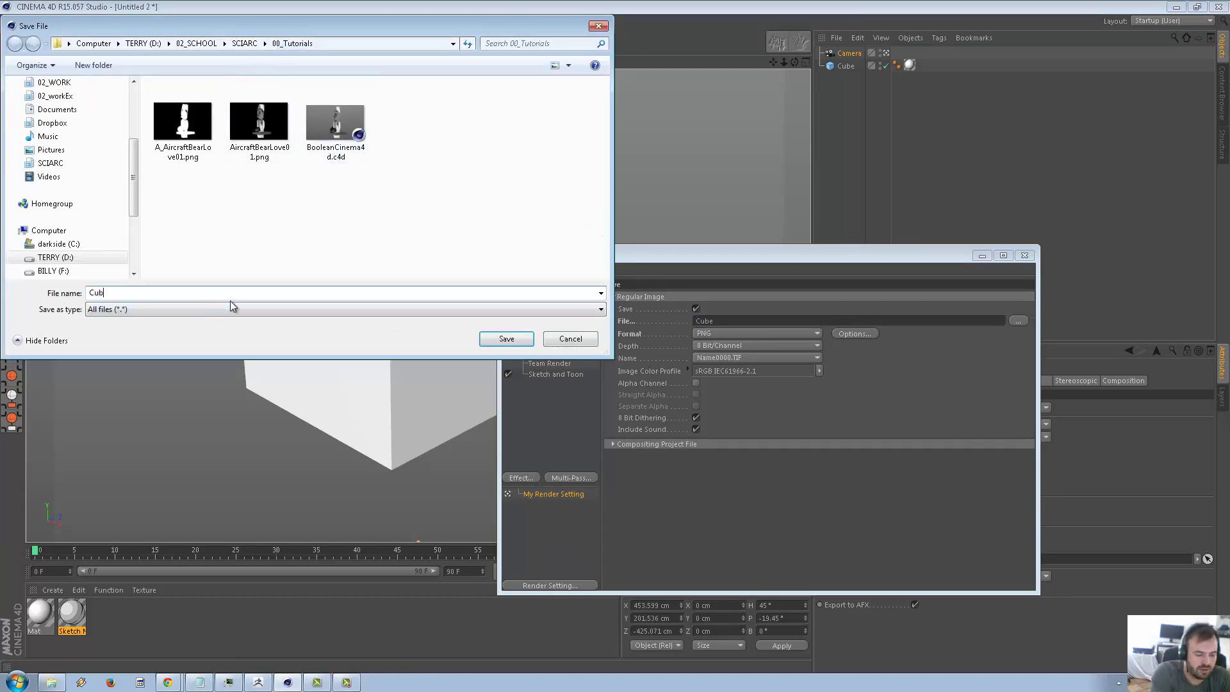
{"action": "type", "text": "eSketchToon"}
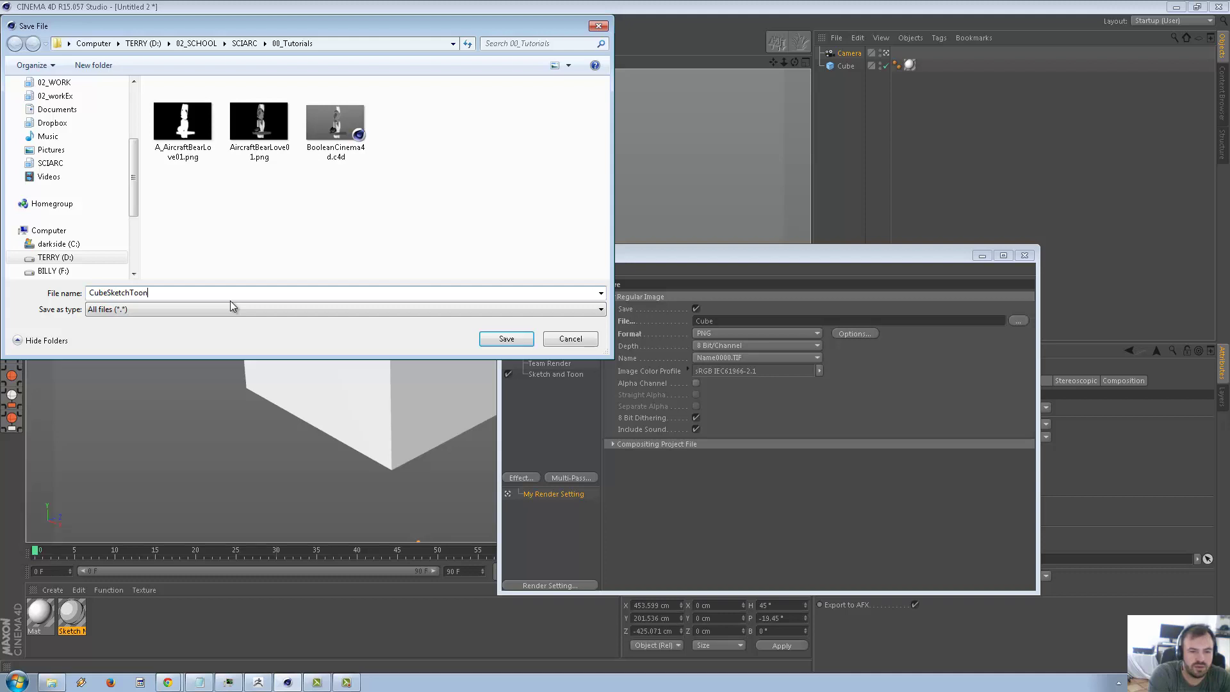
{"action": "key", "text": "Return"}
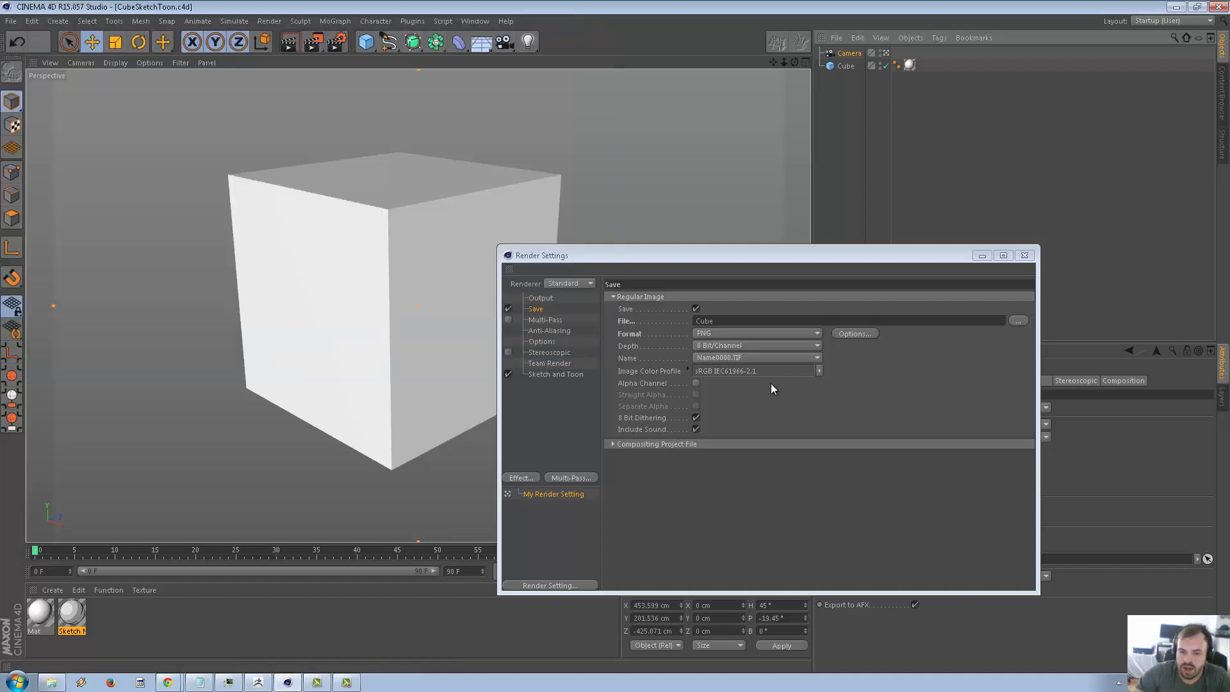
Enable Alpha Channel and Separate Alpha for the saved image and close the render settings
{"action": "left_click", "coordinate": [697, 383]}
{"action": "left_click", "coordinate": [697, 395]}
{"action": "left_click", "coordinate": [696, 406]}
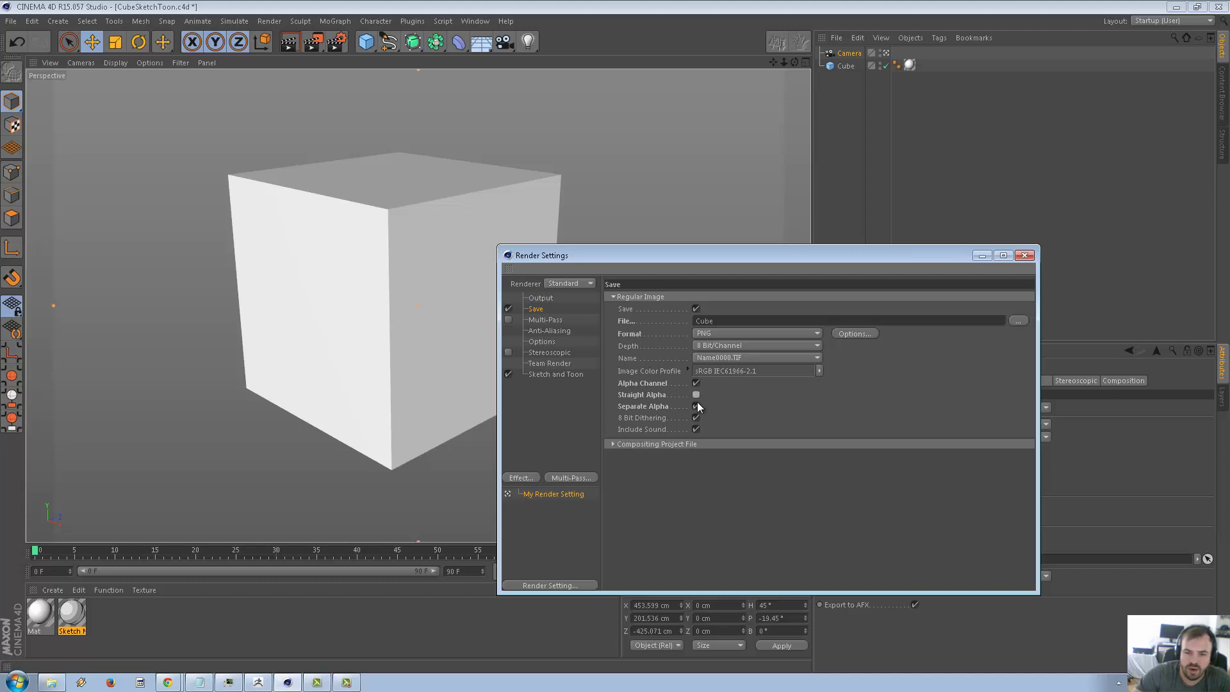
{"action": "left_click", "coordinate": [1024, 256]}
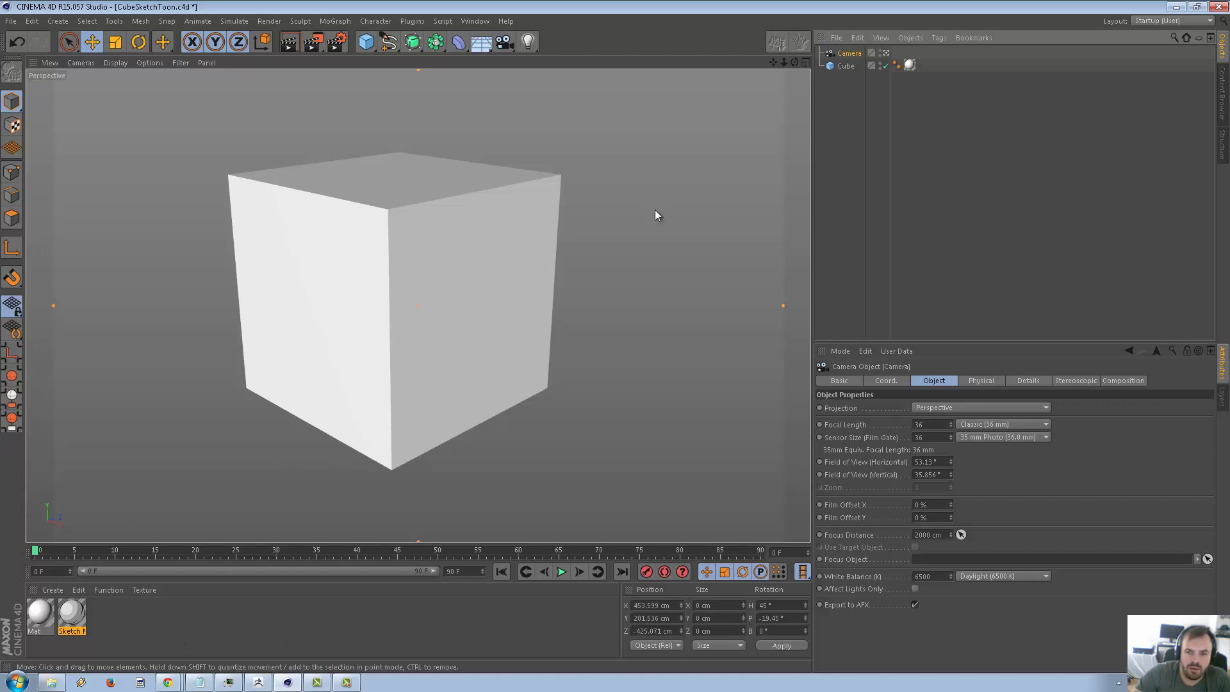
Apply the Sketch Mat material to the cube
{"action": "left_click_drag", "start_coordinate": [63, 624], "coordinate": [847, 70]}
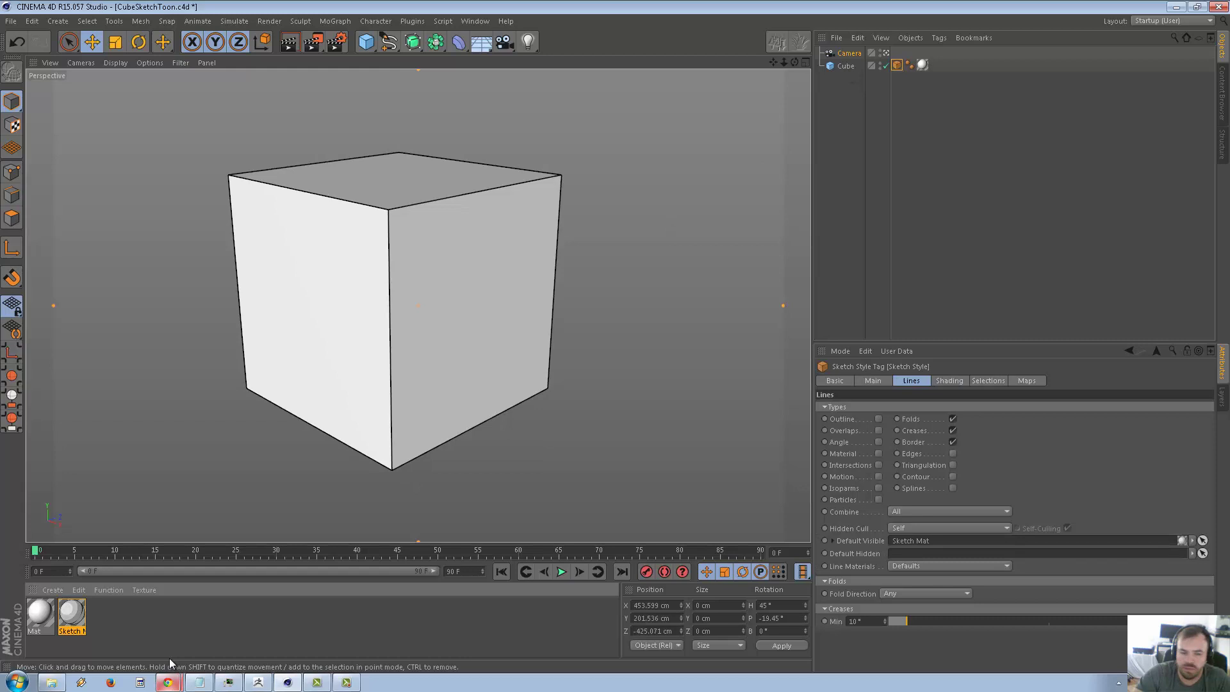
{"action": "right_click", "coordinate": [63, 620]}
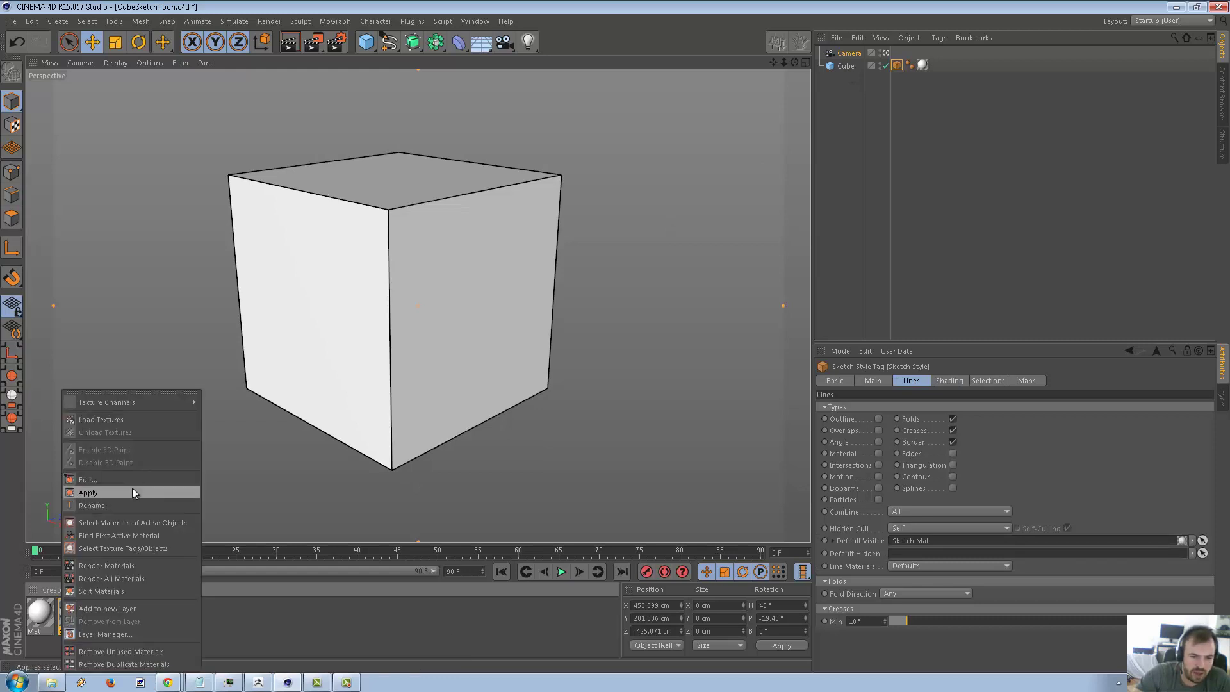
{"action": "left_click", "coordinate": [355, 633]}
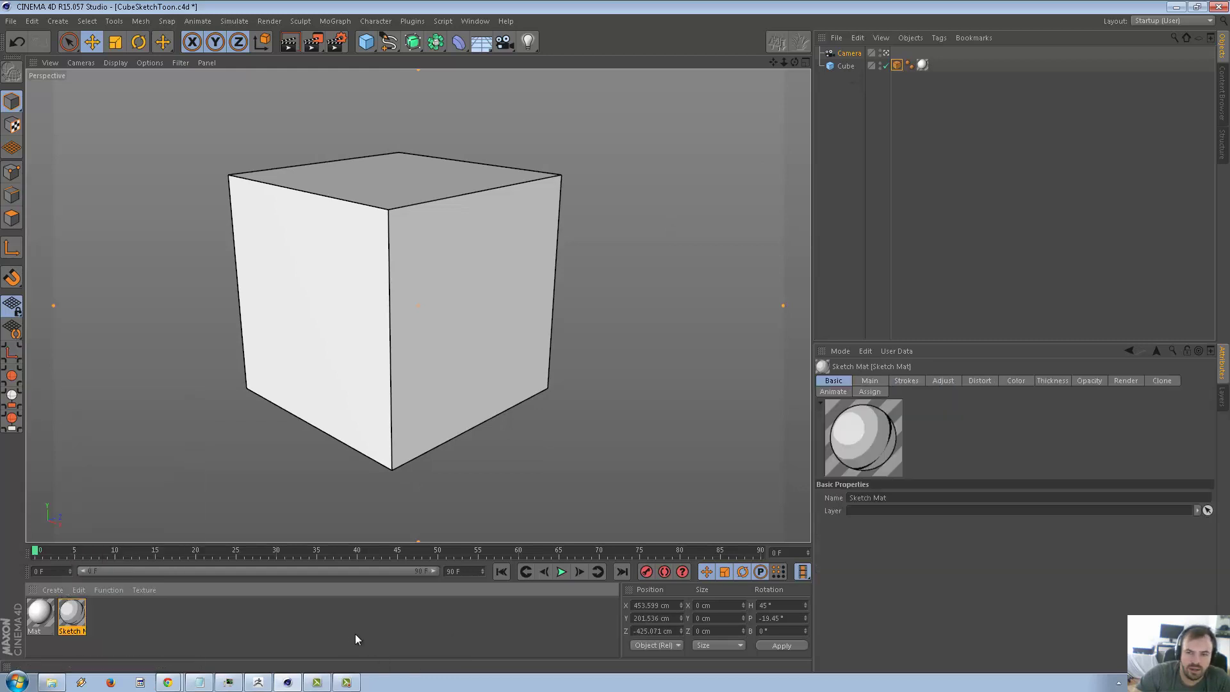
Turn off the Folds, Creases and Border line types in the cube's Sketch Style tag and turn on Outline
{"action": "left_click", "coordinate": [927, 83]}
{"action": "left_click", "coordinate": [897, 64]}
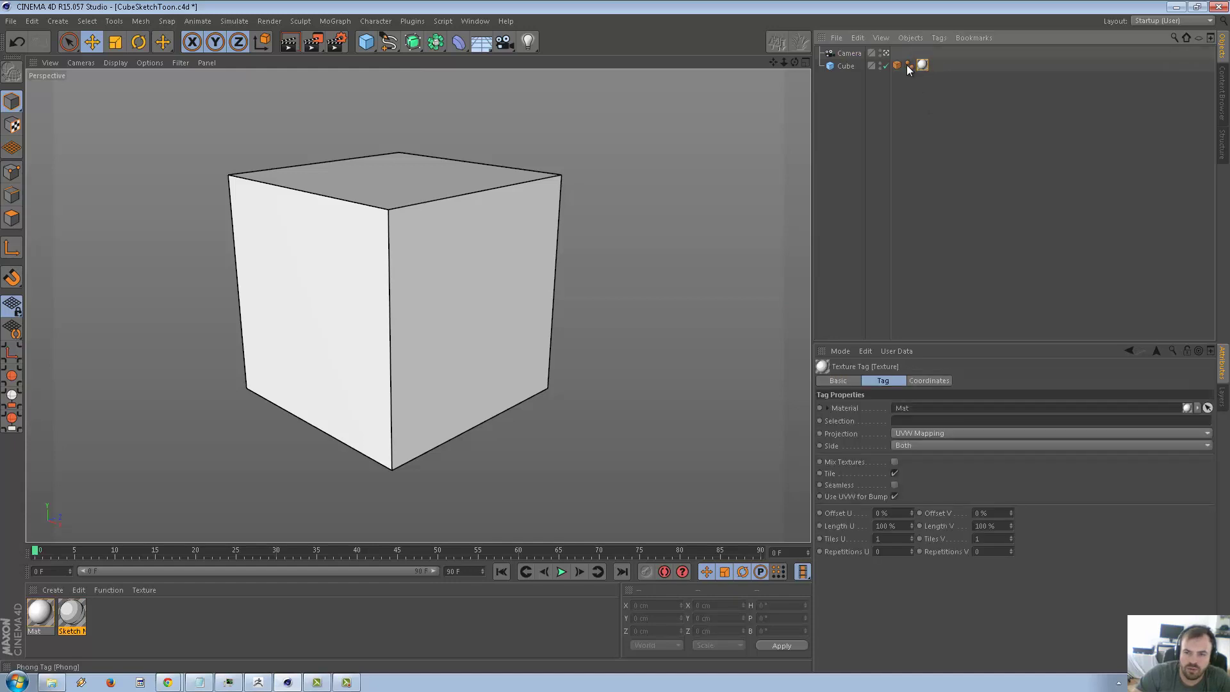
{"action": "left_click", "coordinate": [911, 380]}
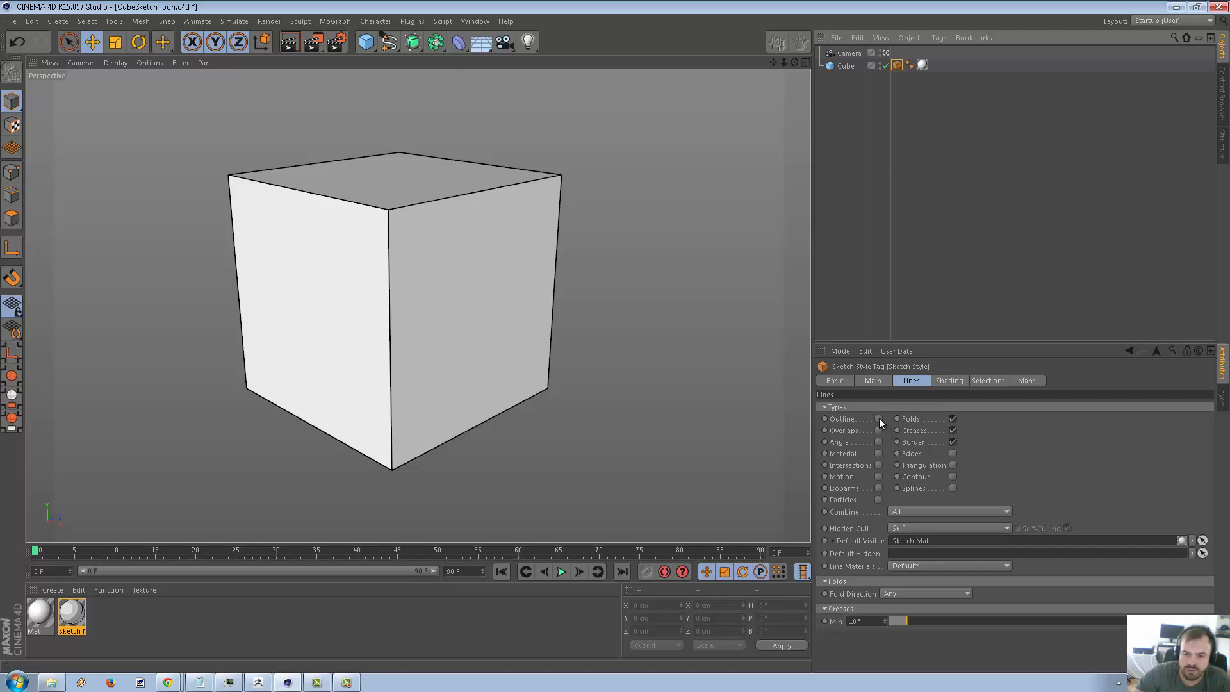
{"action": "left_click", "coordinate": [953, 431]}
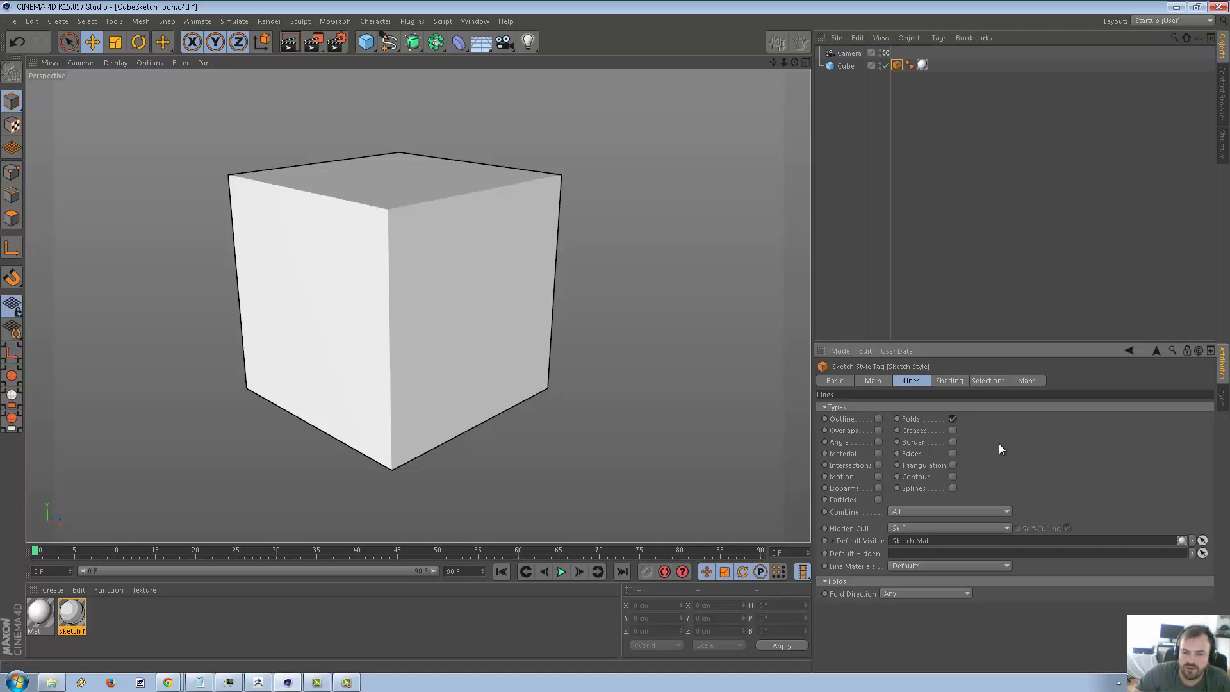
{"action": "left_click", "coordinate": [953, 420]}
{"action": "left_click", "coordinate": [953, 432]}
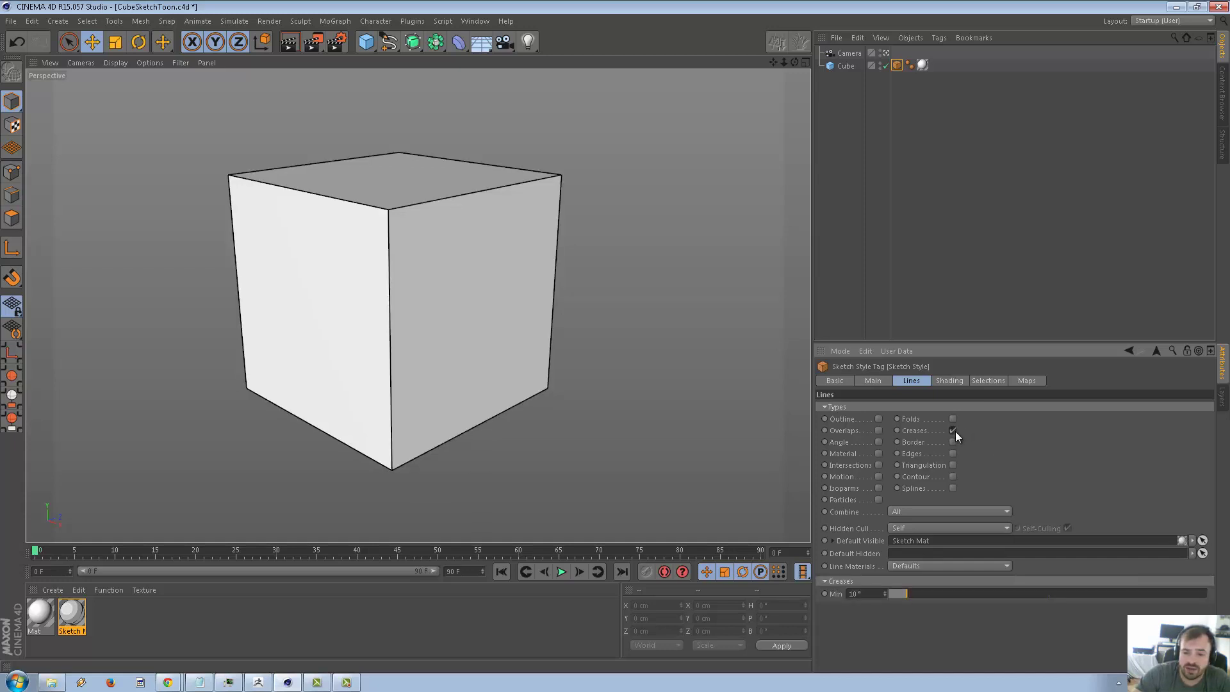
{"action": "left_click", "coordinate": [954, 431]}
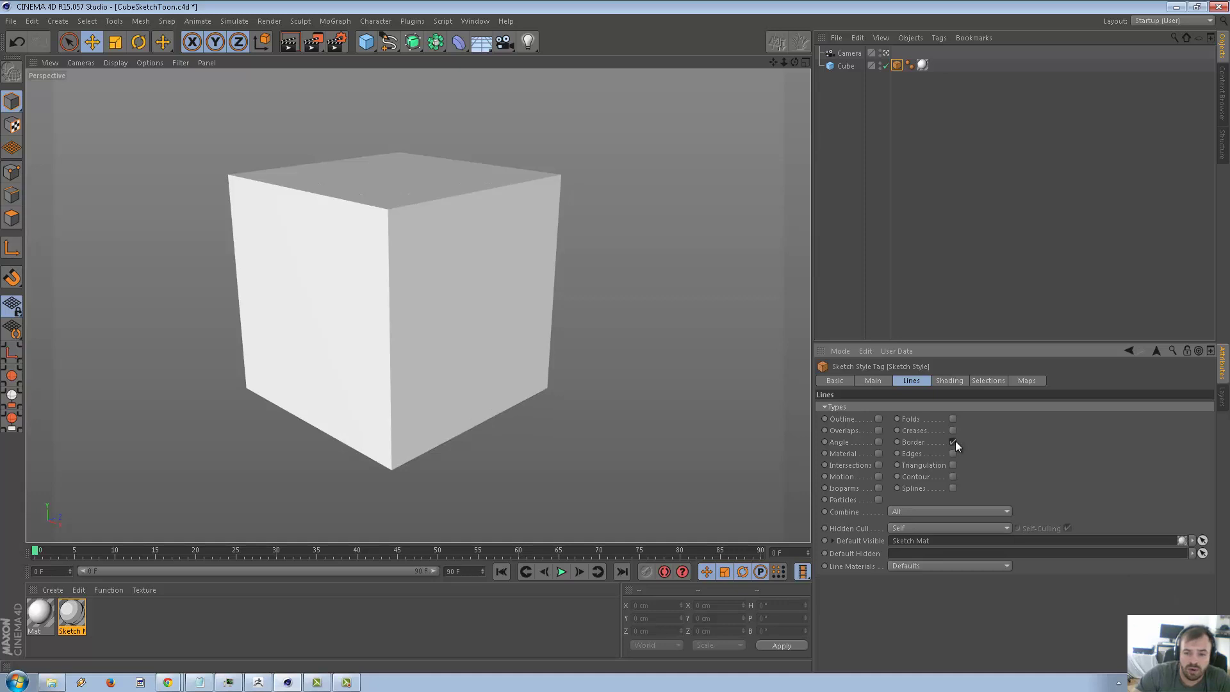
{"action": "left_click", "coordinate": [879, 419]}
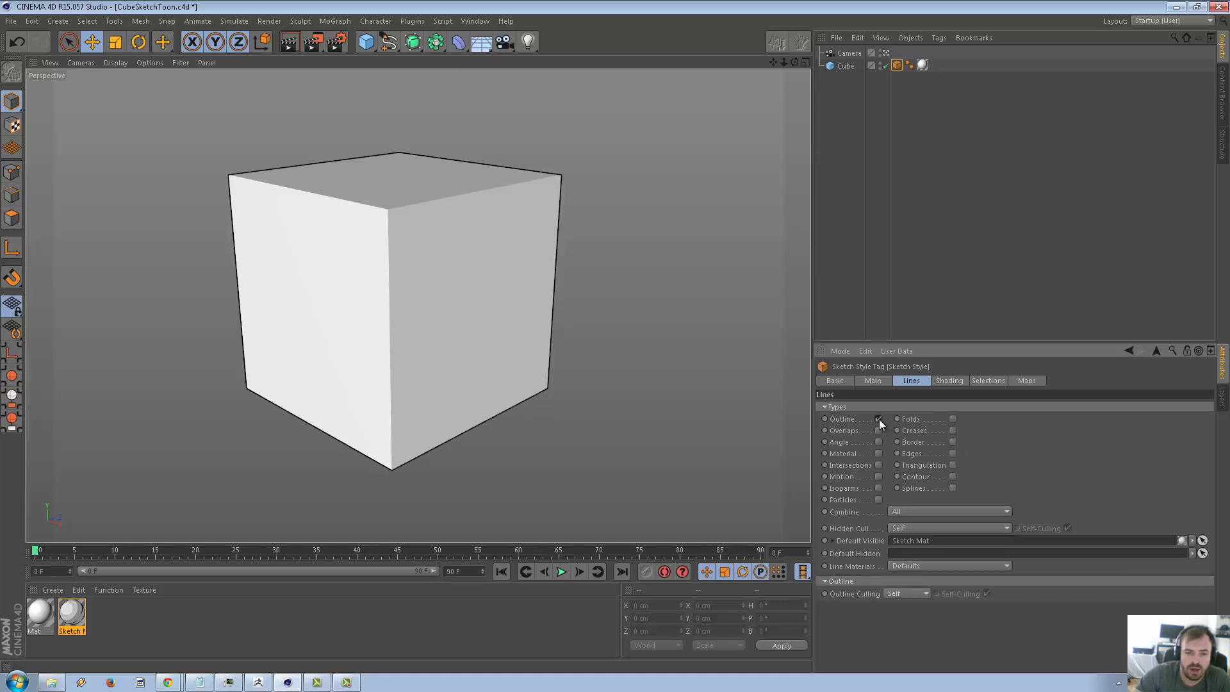
{"action": "left_click", "coordinate": [953, 419]}
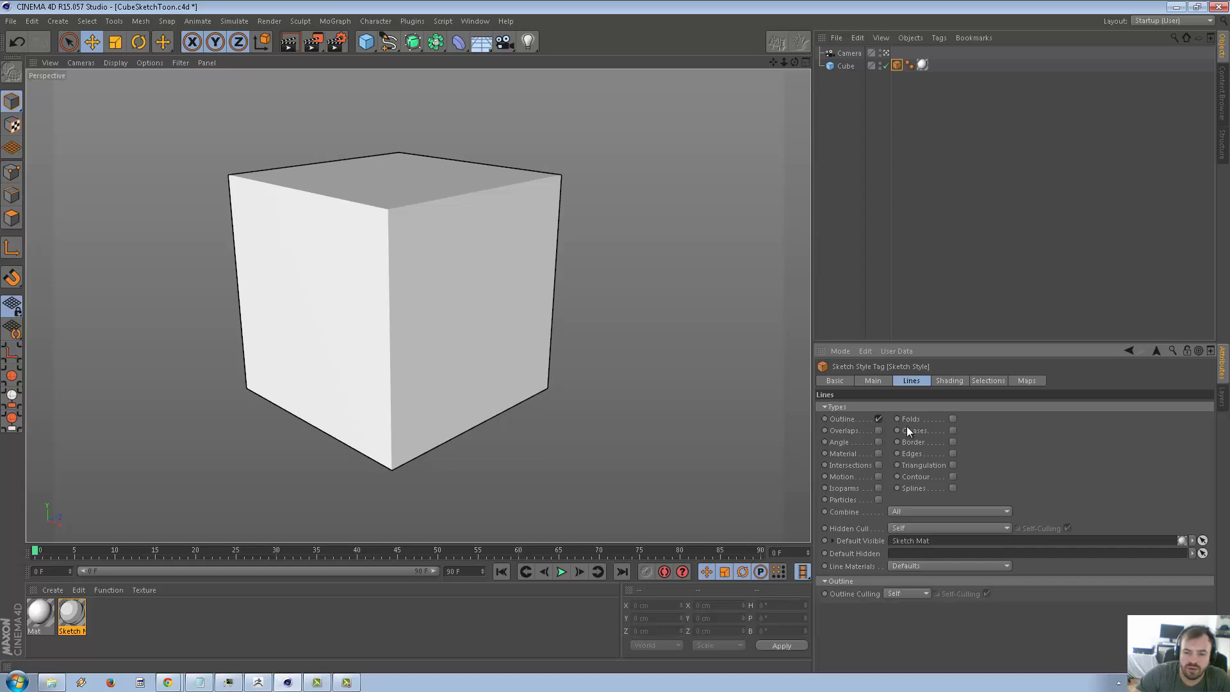
Try the Angle, Material, Intersections, Motion, Isoparms and Particles line types in the cube's Sketch Style tag, switching each off again
{"action": "left_click", "coordinate": [878, 445]}
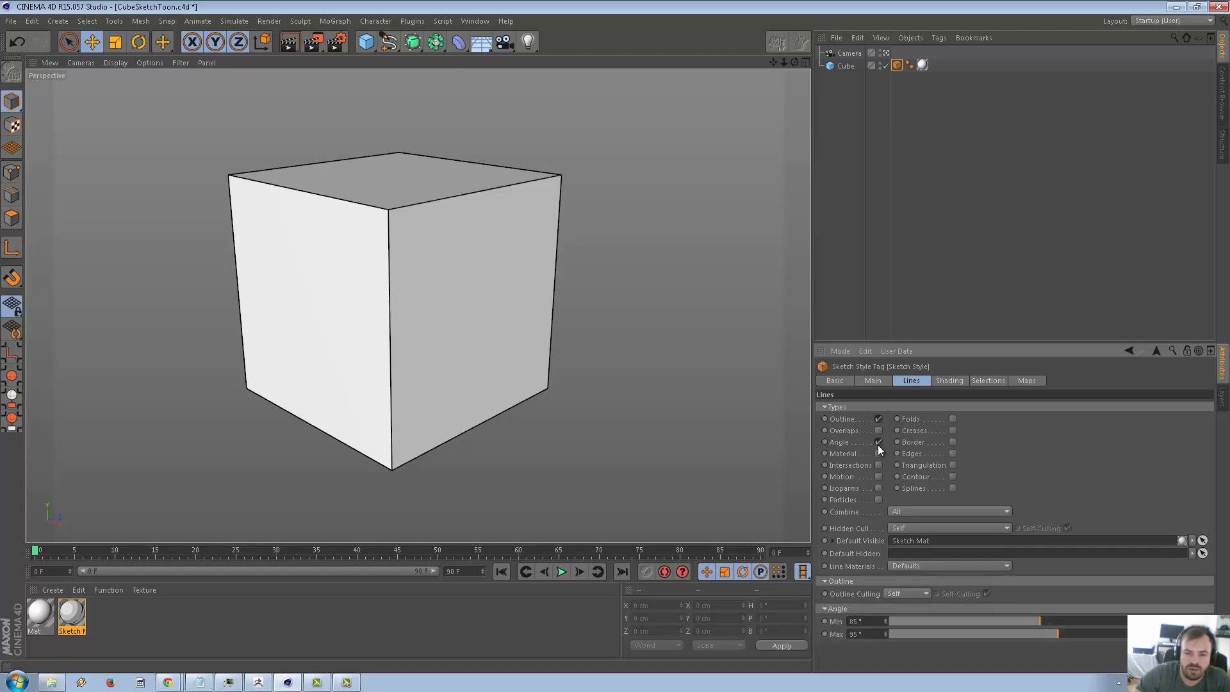
{"action": "left_click", "coordinate": [878, 445]}
{"action": "left_click", "coordinate": [878, 453]}
{"action": "left_click", "coordinate": [879, 453]}
{"action": "left_click", "coordinate": [879, 464]}
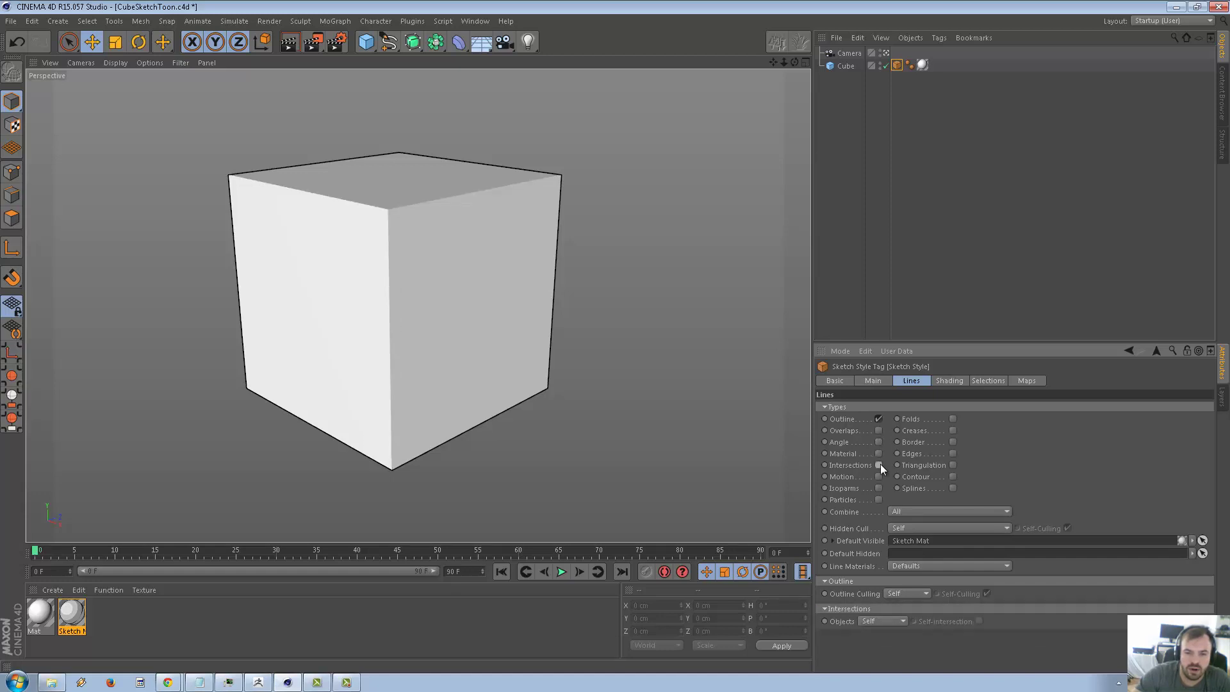
{"action": "left_click", "coordinate": [879, 465]}
{"action": "left_click", "coordinate": [879, 477]}
{"action": "left_click", "coordinate": [880, 477]}
{"action": "left_click", "coordinate": [878, 489]}
{"action": "left_click", "coordinate": [878, 500]}
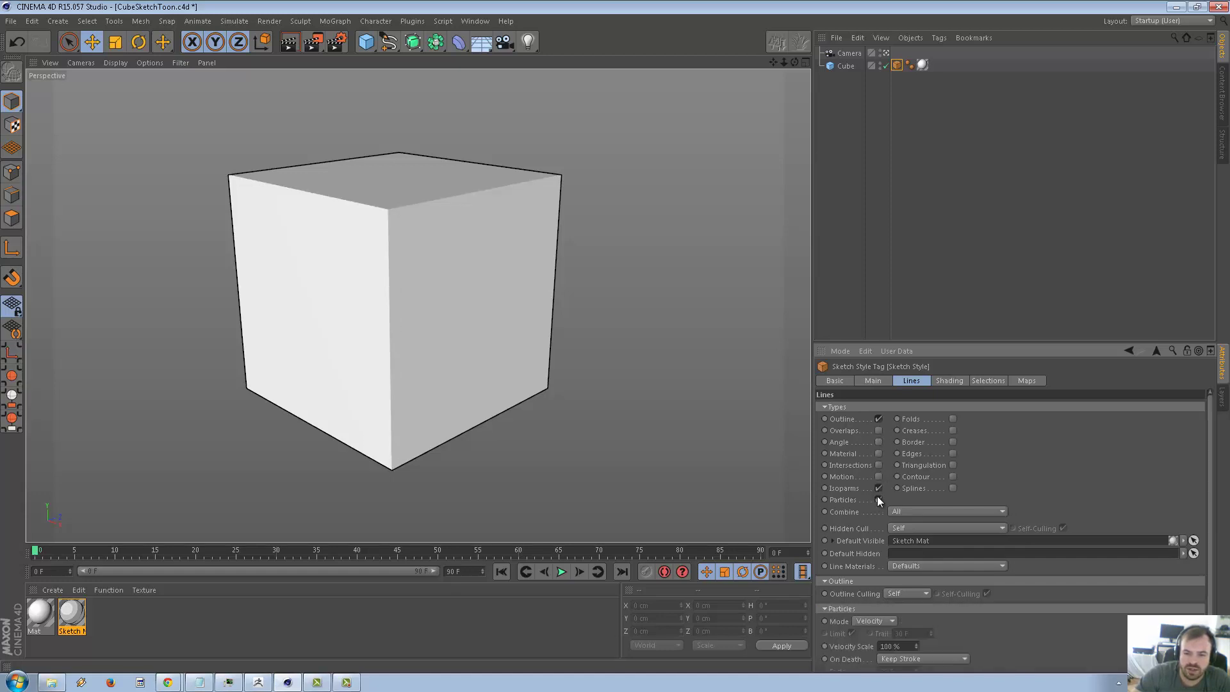
{"action": "left_click", "coordinate": [880, 500]}
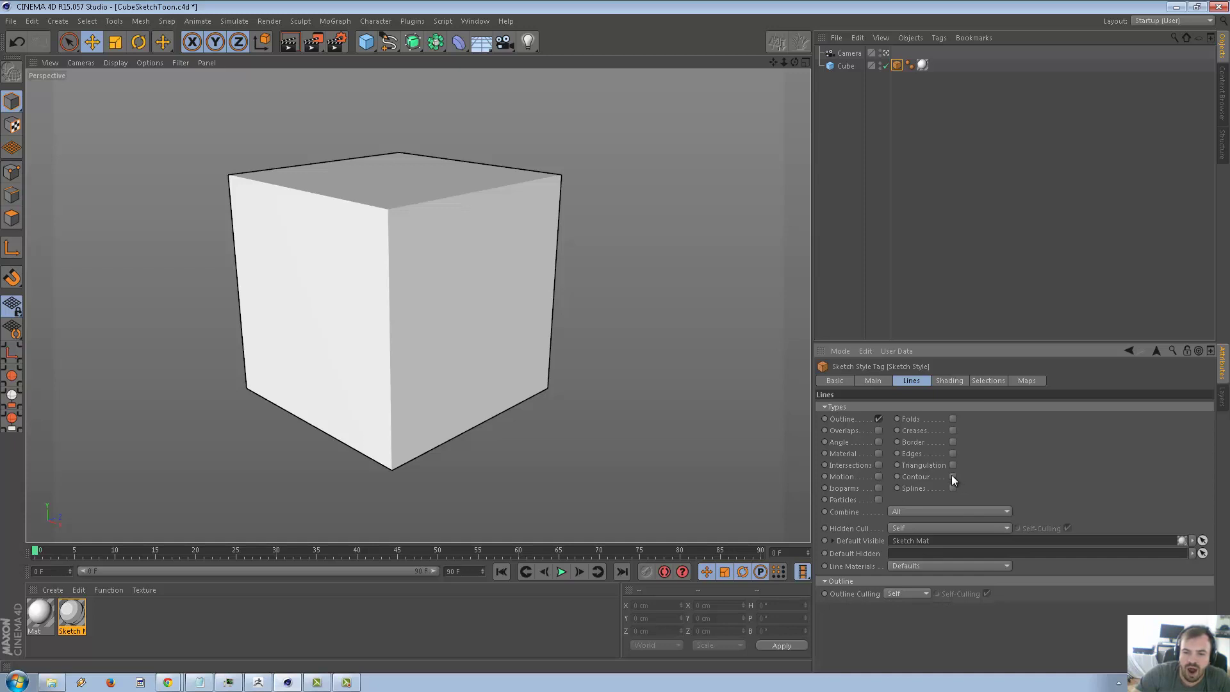
Turn on the Contour line type in the cube's Sketch Style tag, with its mode set to Angle and rotated -13°
{"action": "left_click", "coordinate": [953, 477]}
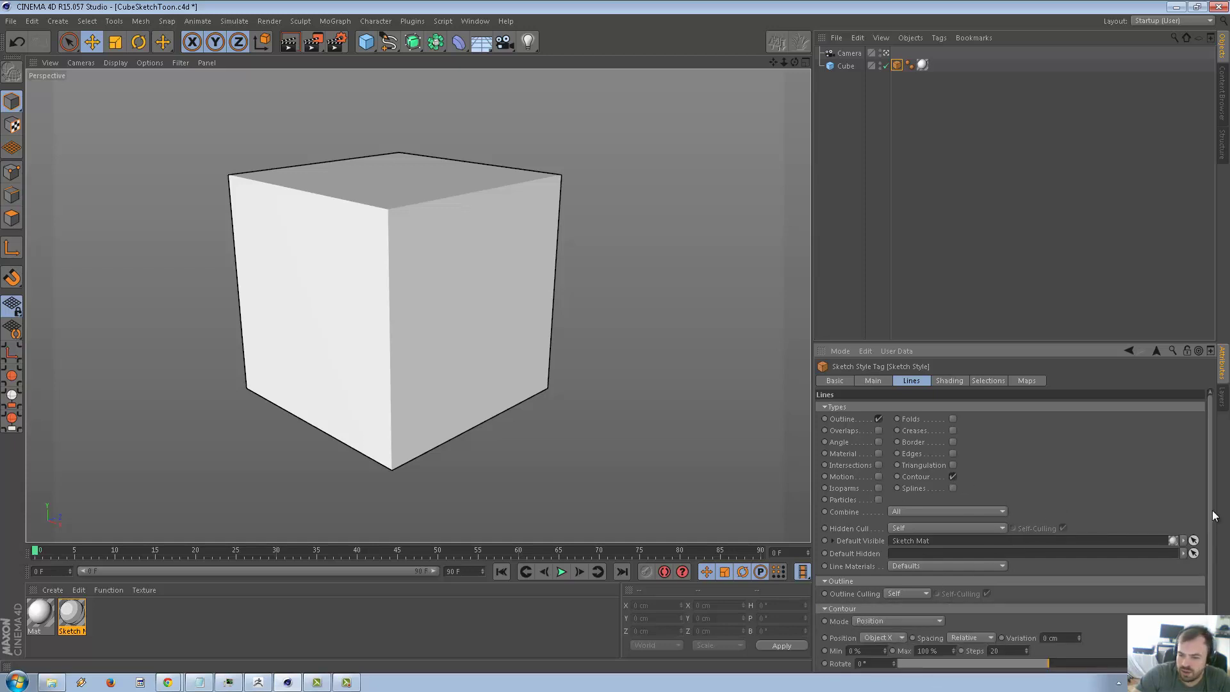
{"action": "left_click_drag", "start_coordinate": [1214, 516], "coordinate": [1214, 517]}
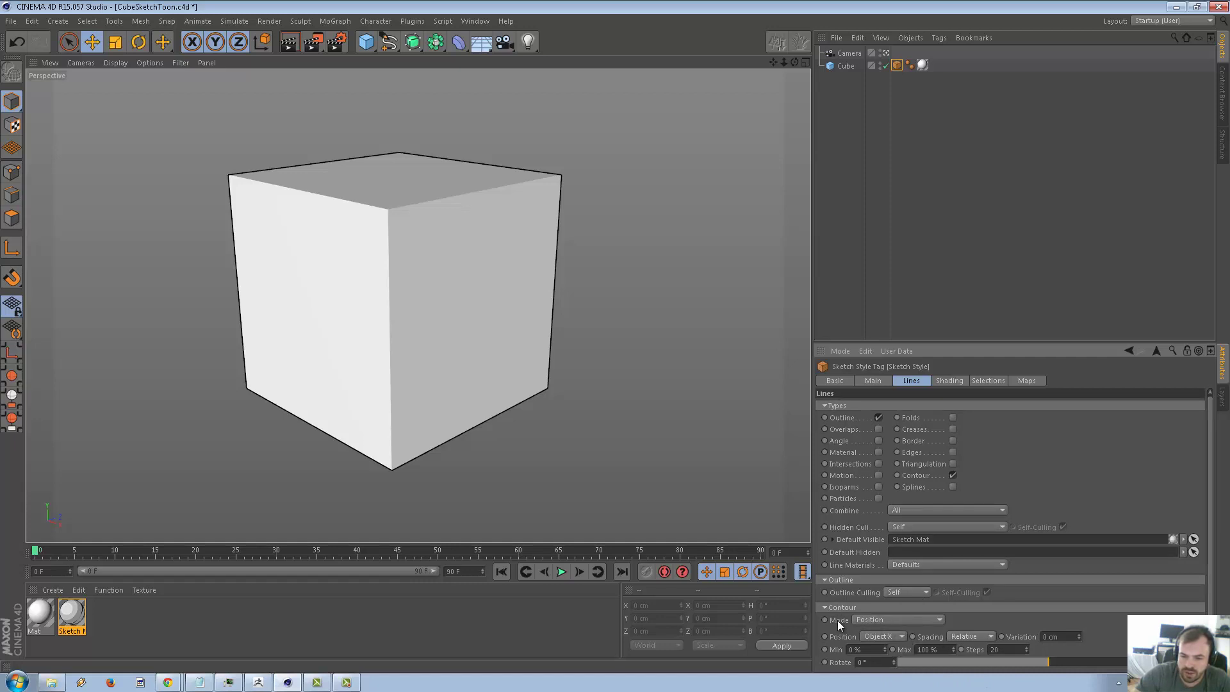
{"action": "left_click", "coordinate": [874, 620]}
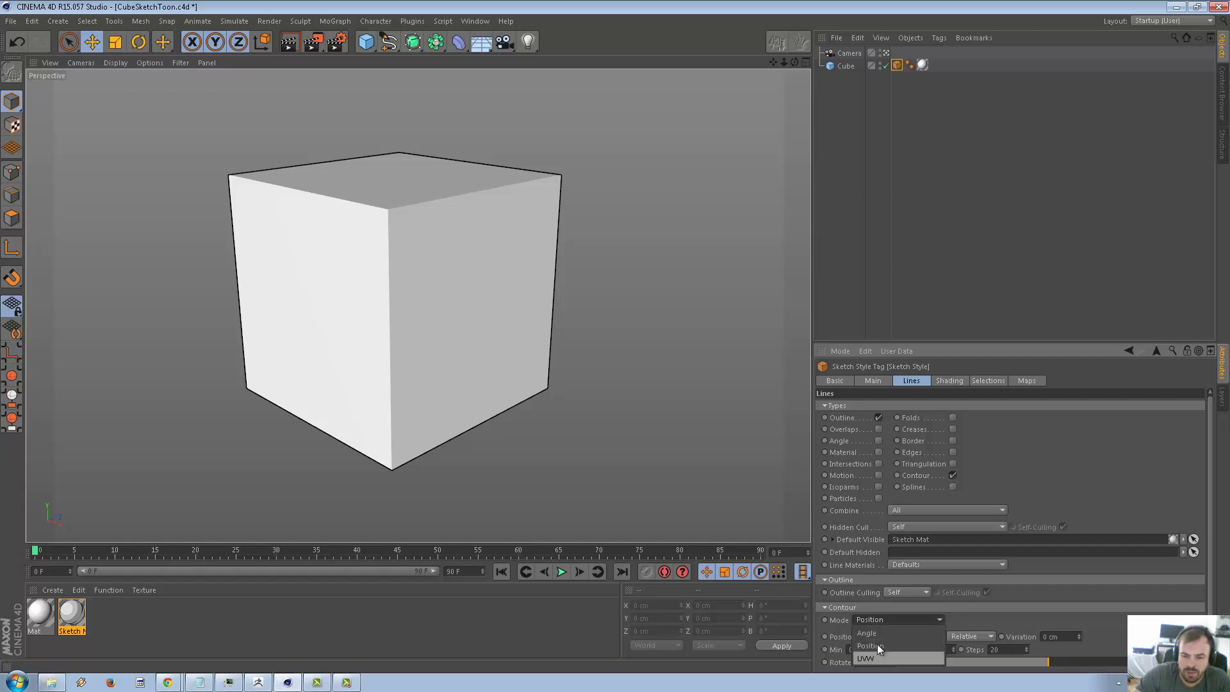
{"action": "left_click", "coordinate": [879, 634]}
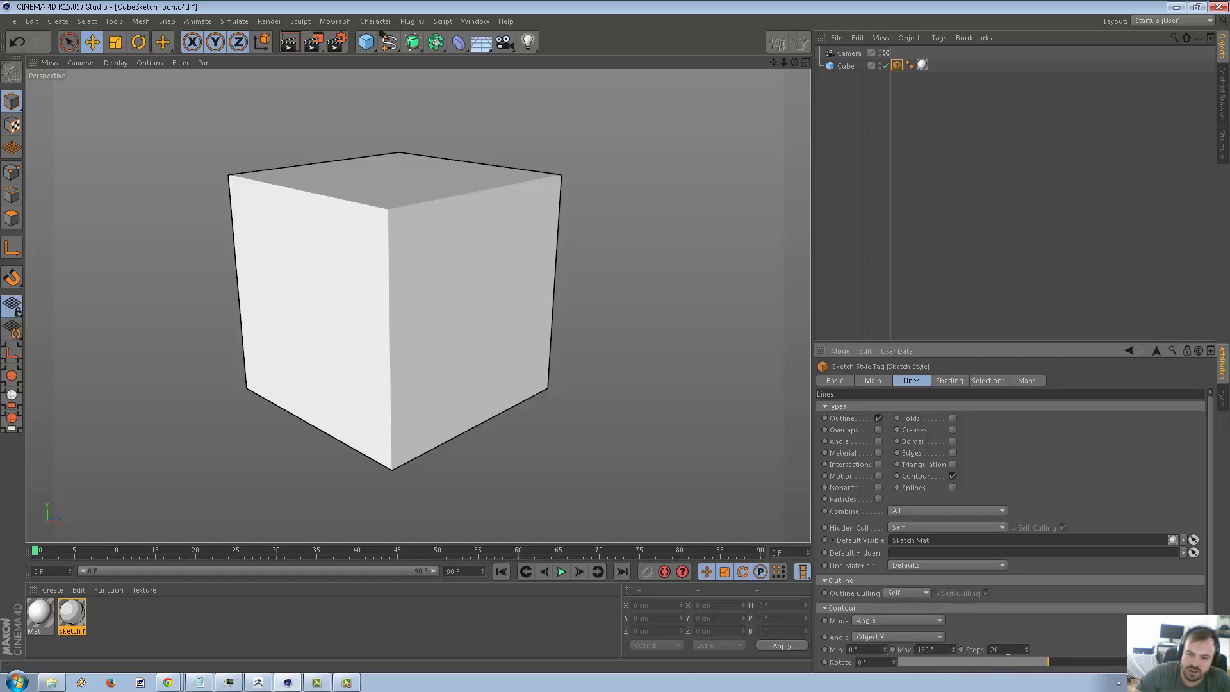
{"action": "mouse_move", "coordinate": [1049, 661]}
{"action": "left_mouse_down"}
{"action": "mouse_move", "coordinate": [1090, 667]}
{"action": "mouse_move", "coordinate": [1038, 665]}
{"action": "left_mouse_up"}
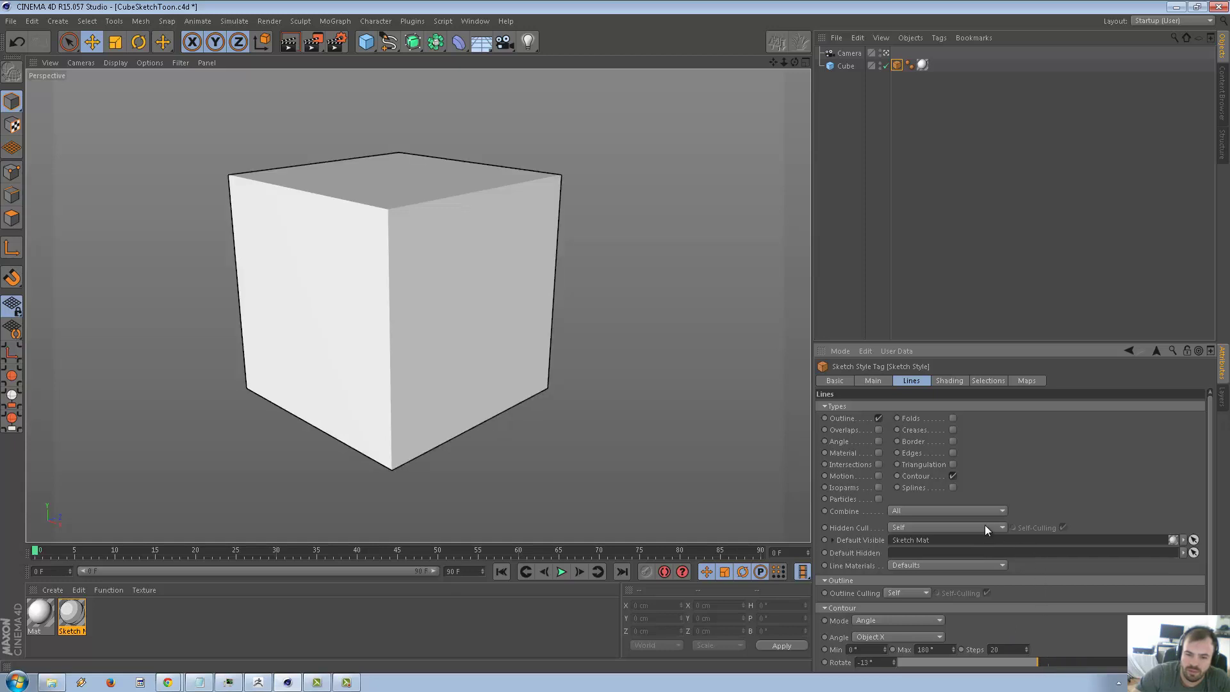
Set Hidden Cull to Children in the cube's Sketch Style tag, with Self-Culling enabled
{"action": "left_click", "coordinate": [993, 530]}
{"action": "left_click", "coordinate": [982, 552]}
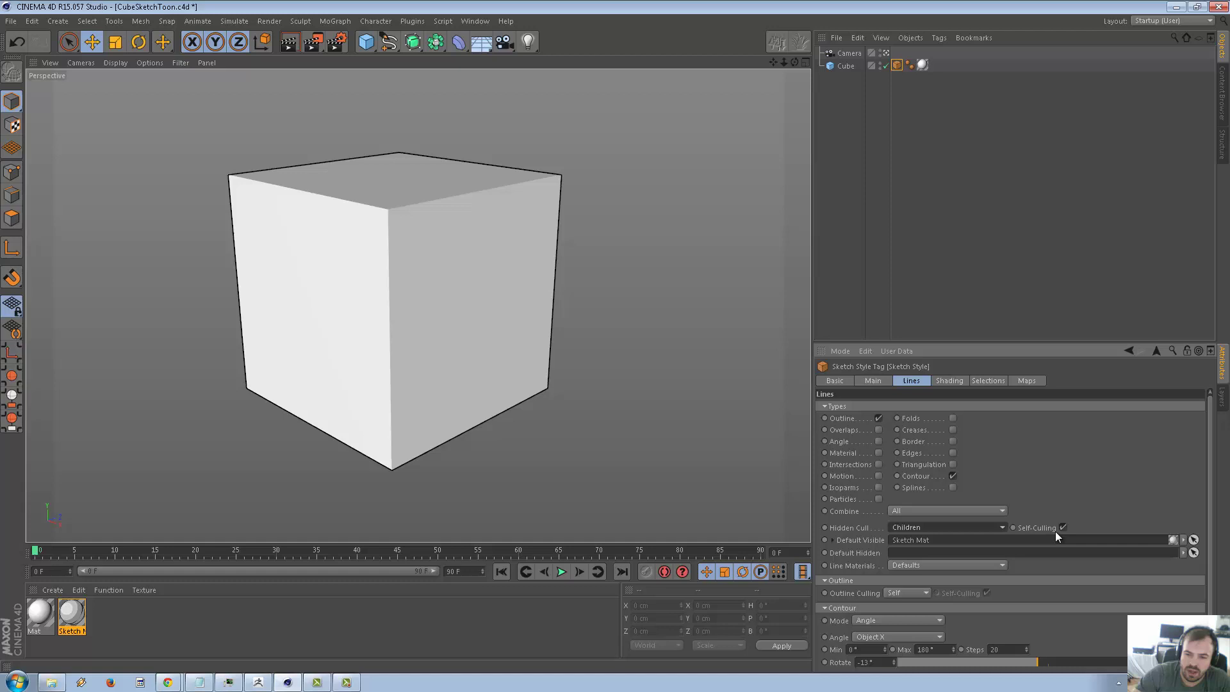
{"action": "left_click", "coordinate": [1063, 528]}
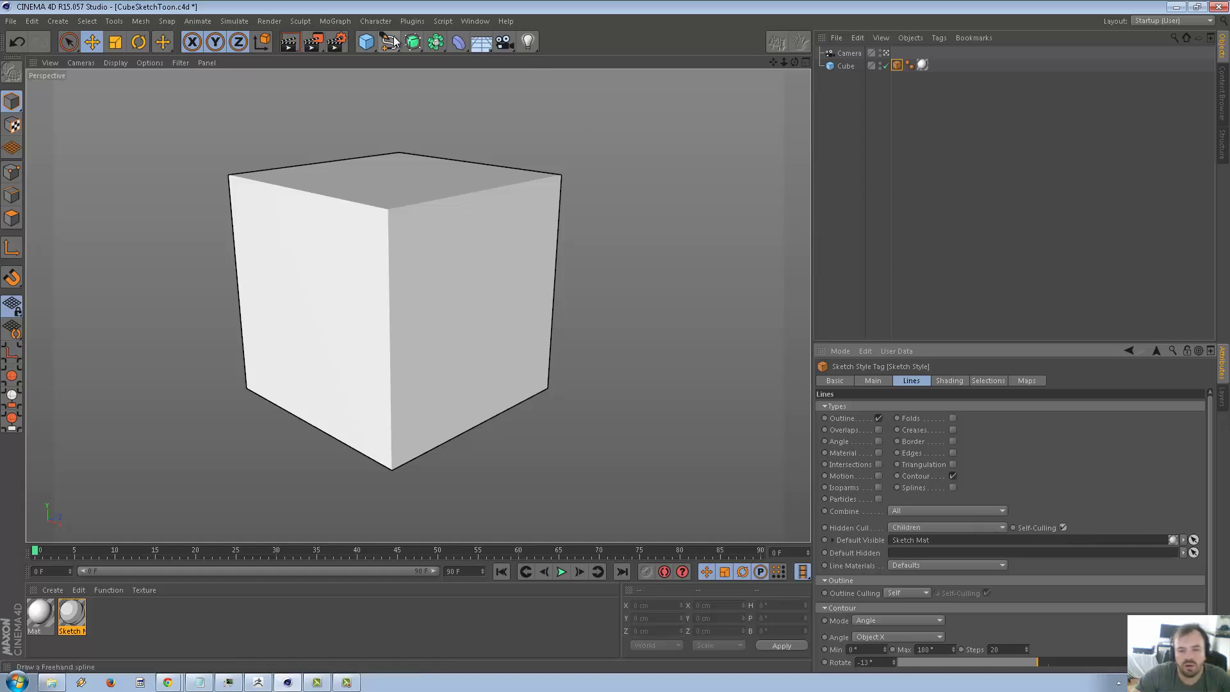
Enable Contour lines in the Sketch and Toon editor display of the render settings and close the settings
{"action": "left_click", "coordinate": [333, 41]}
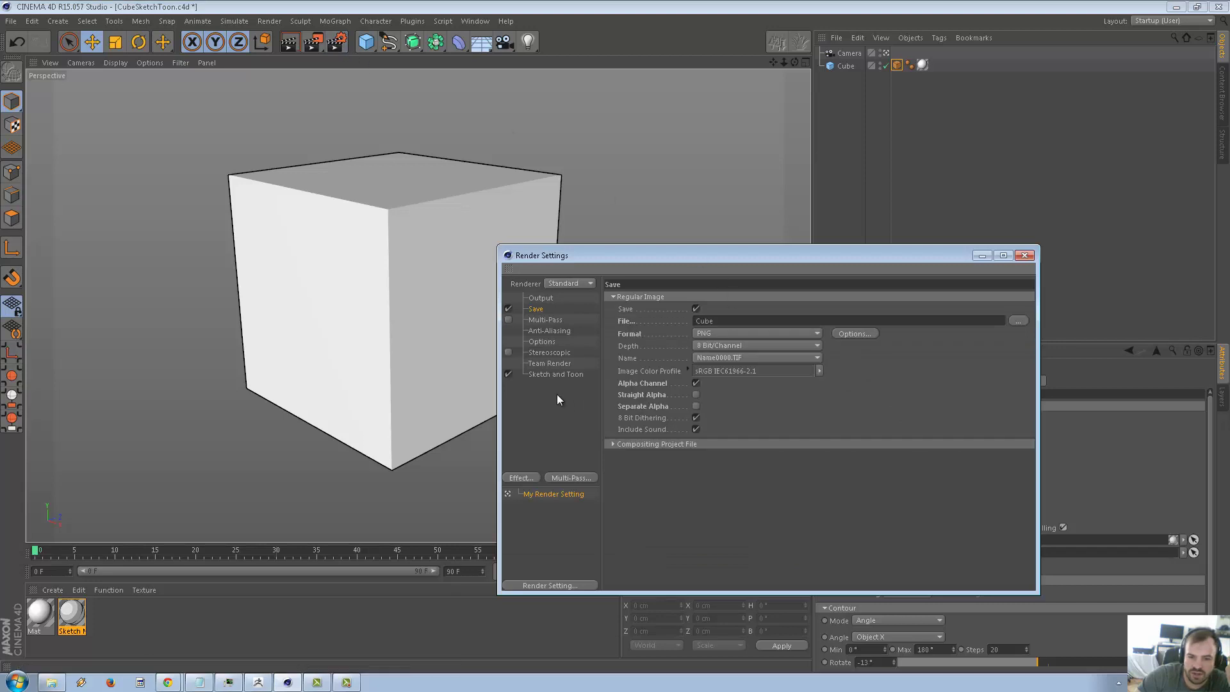
{"action": "left_click", "coordinate": [577, 374]}
{"action": "left_click", "coordinate": [833, 300]}
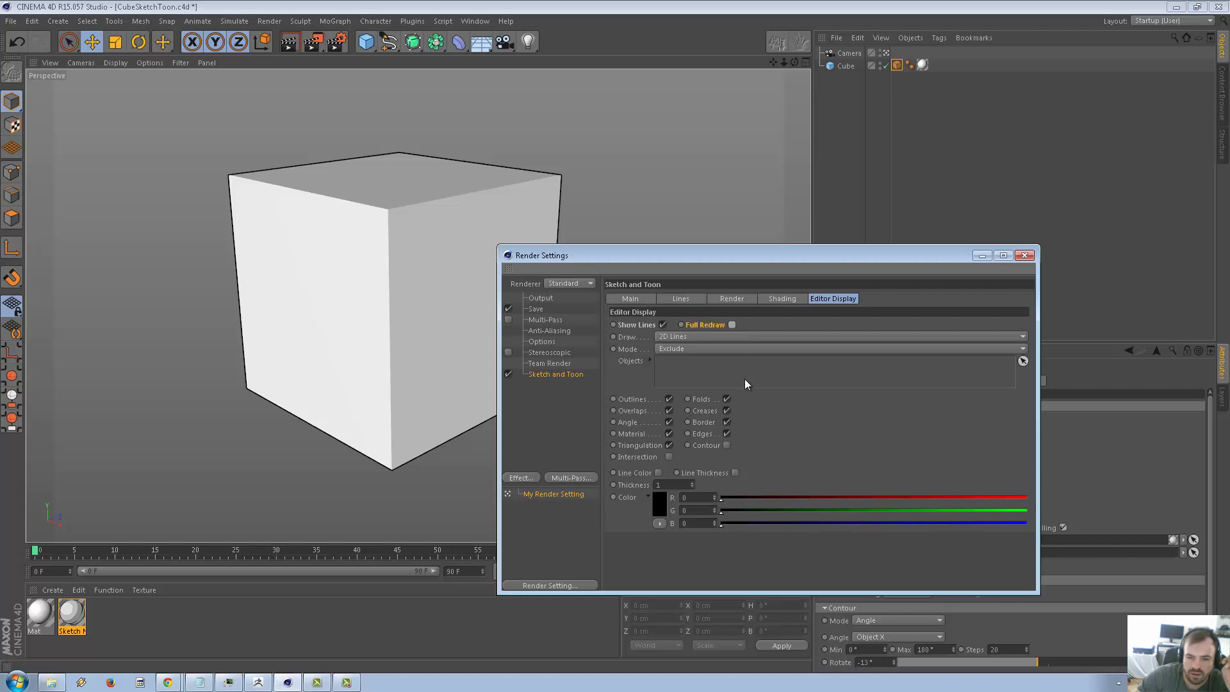
{"action": "left_click", "coordinate": [727, 445]}
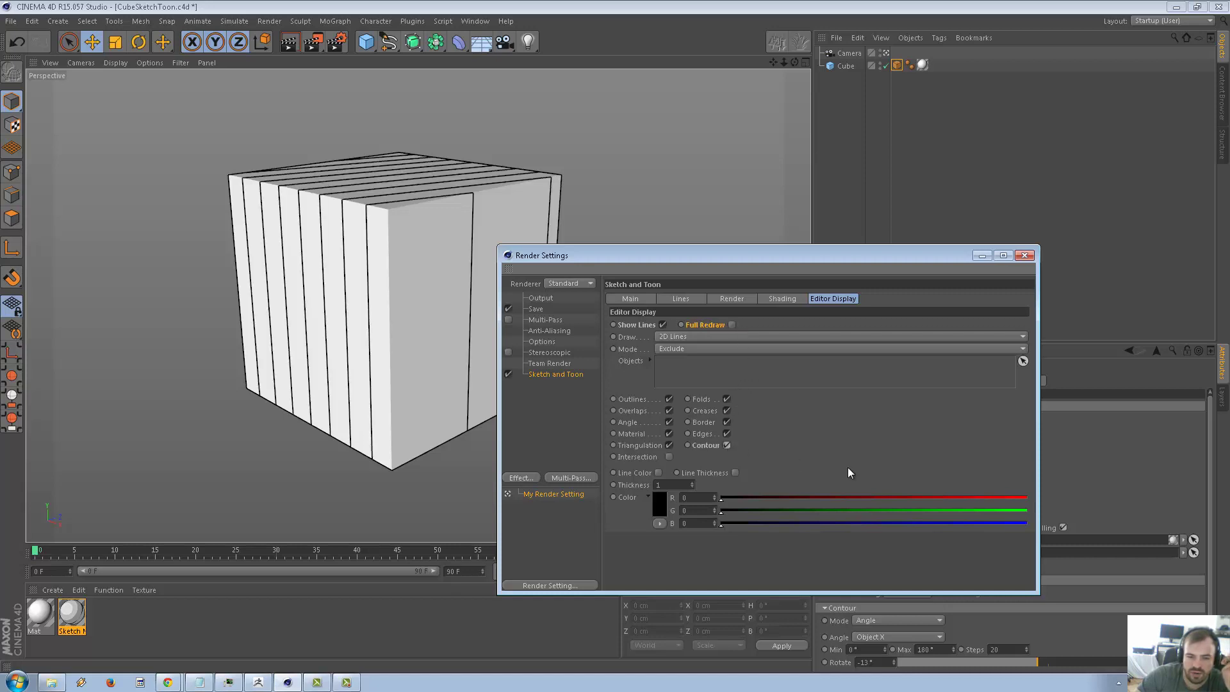
{"action": "left_click", "coordinate": [1024, 257]}
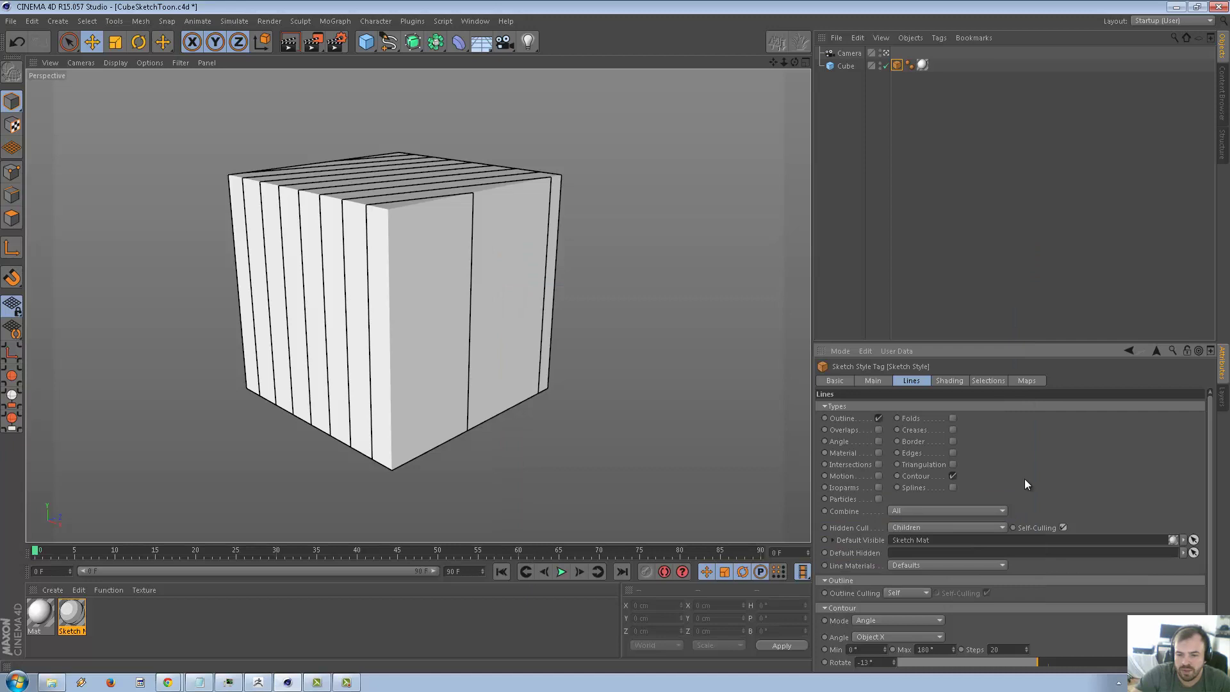
Set the contour lines to 60 steps with a 20° rotation, and try a 63° maximum angle before setting it to 180°
{"action": "mouse_move", "coordinate": [1027, 650]}
{"action": "left_mouse_down"}
{"action": "mouse_move", "coordinate": [1039, 652]}
{"action": "mouse_move", "coordinate": [1025, 647]}
{"action": "mouse_move", "coordinate": [1026, 664]}
{"action": "mouse_move", "coordinate": [1121, 666]}
{"action": "mouse_move", "coordinate": [952, 660]}
{"action": "mouse_move", "coordinate": [1040, 663]}
{"action": "left_mouse_up"}
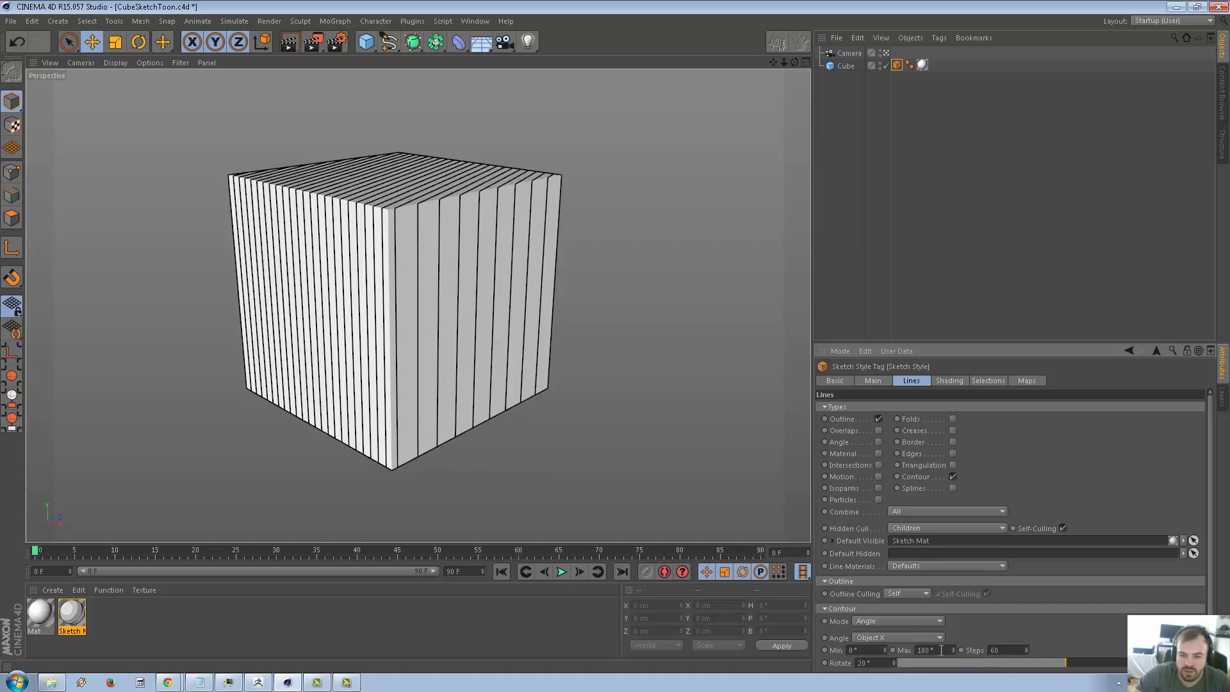
{"action": "left_click_drag", "start_coordinate": [957, 649], "coordinate": [957, 637]}
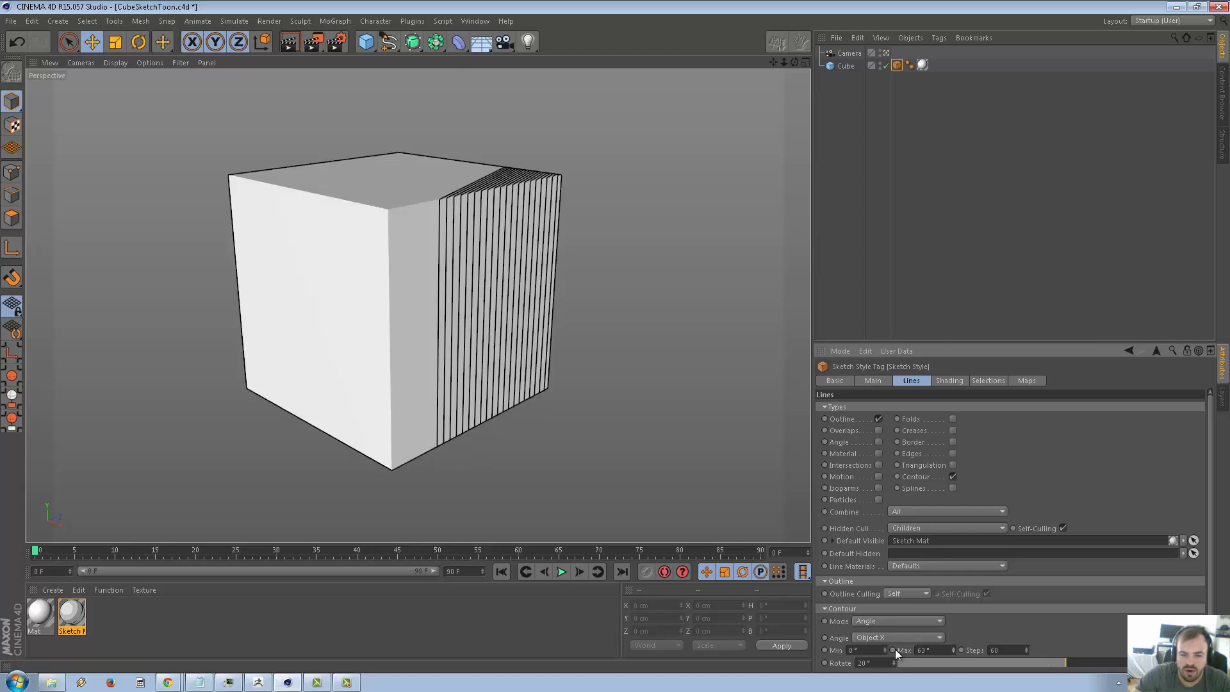
{"action": "left_click", "coordinate": [934, 650]}
{"action": "type", "text": "180"}
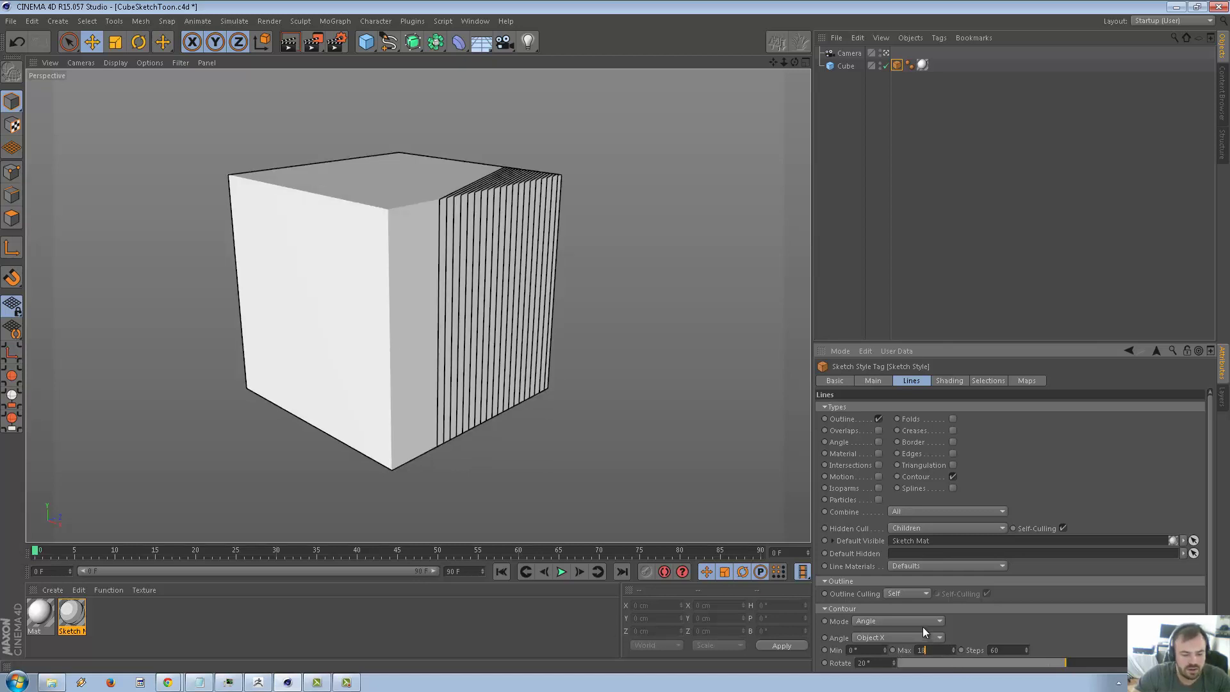
{"action": "key", "text": "Return"}
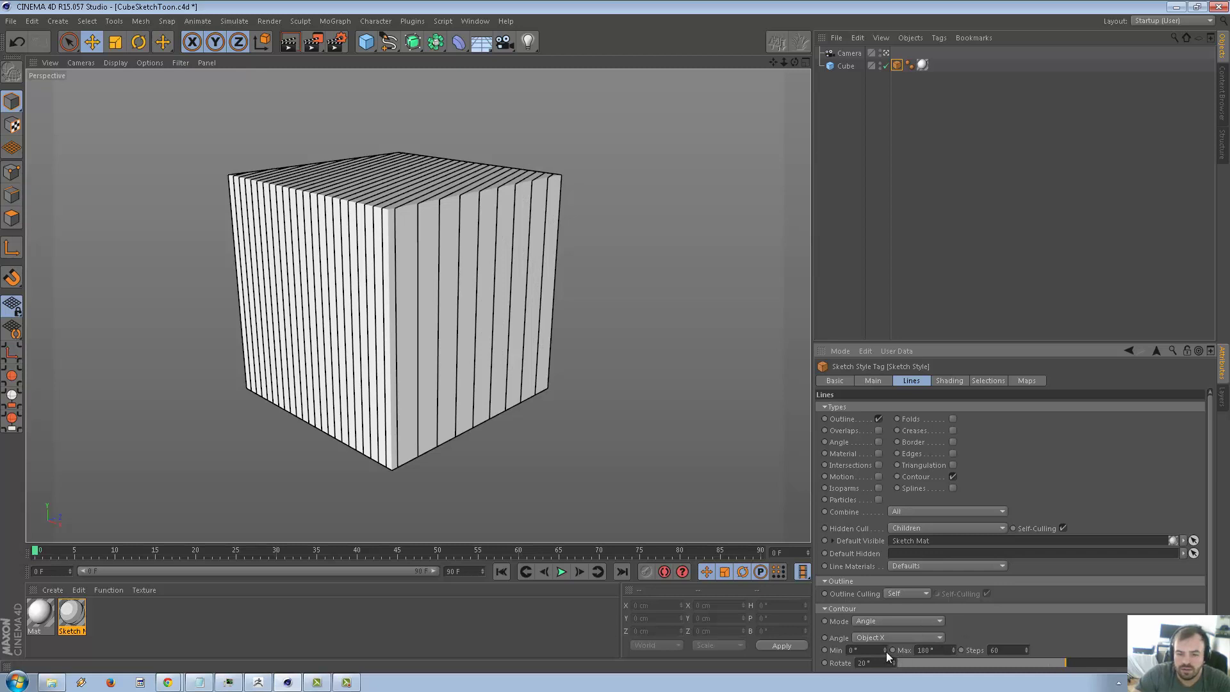
Set the contour lines' angle direction to World Y, with the minimum angle at 0°
{"action": "left_click_drag", "start_coordinate": [886, 652], "coordinate": [883, 650]}
{"action": "left_click", "coordinate": [894, 637]}
{"action": "left_click", "coordinate": [890, 571]}
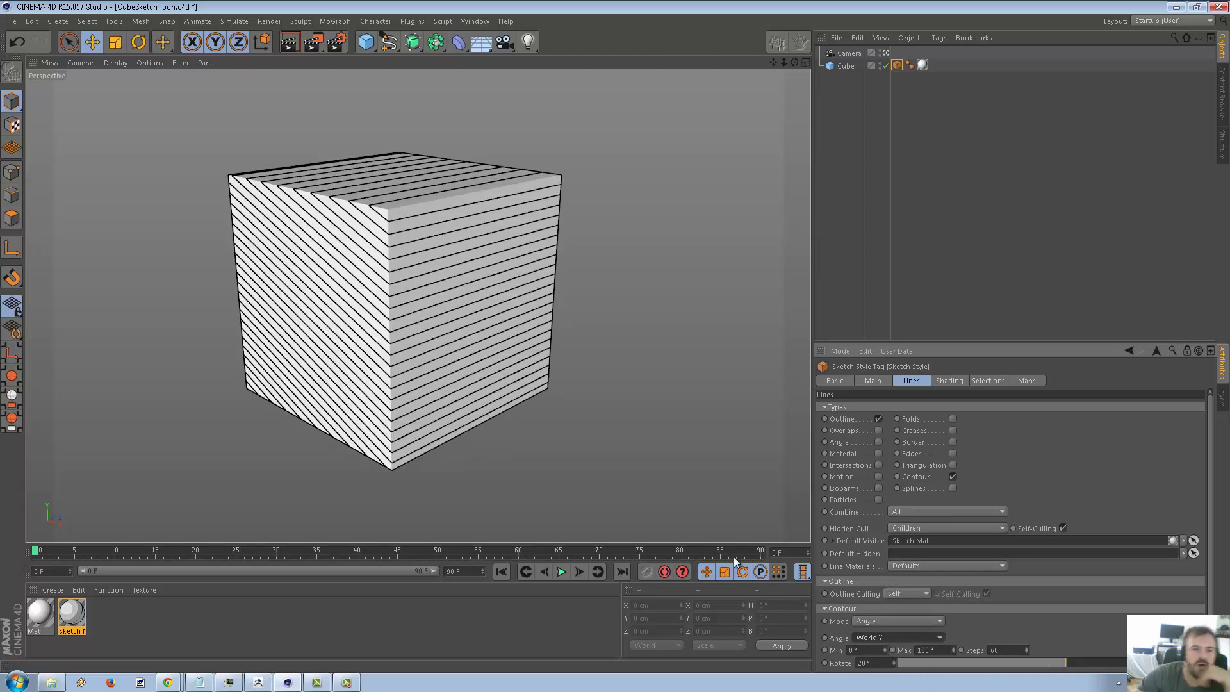
Turn on the Creases line type in the cube's Sketch Style tag and inspect the cube's edges from different angles
{"action": "scroll", "coordinate": [458, 353], "scroll_direction": "up", "scroll_amount": 5}
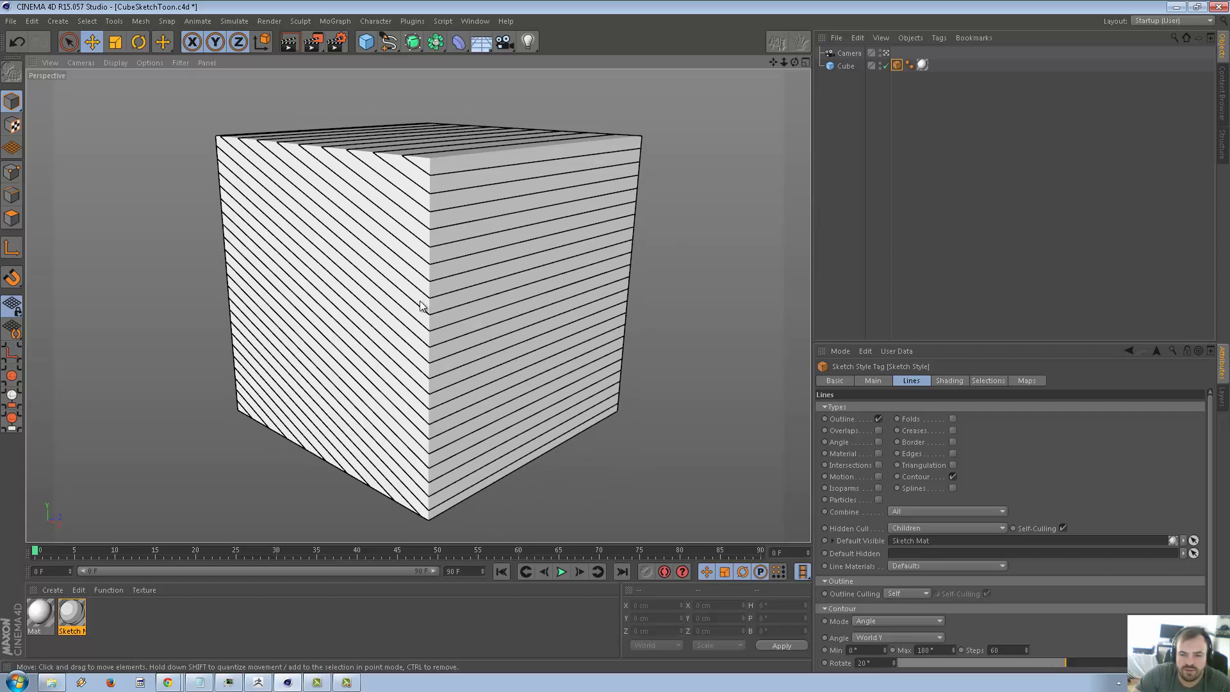
{"action": "left_click", "coordinate": [954, 430]}
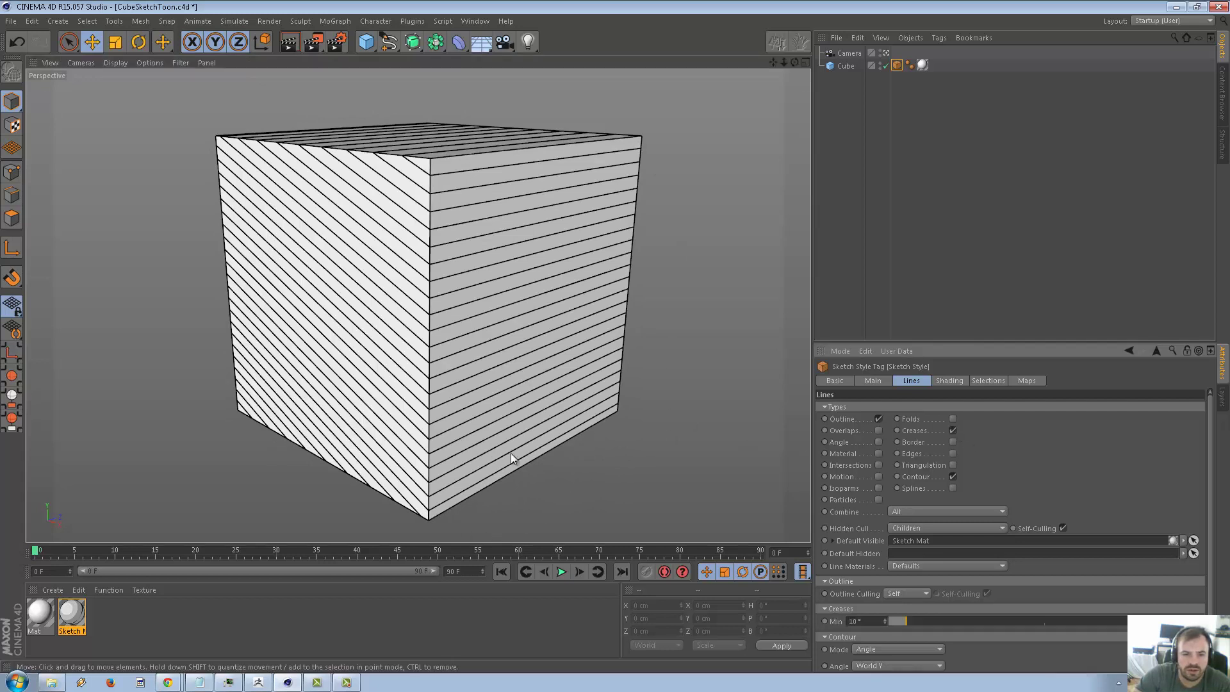
{"action": "left_click_drag", "start_coordinate": [510, 452], "coordinate": [514, 432], "text": "alt"}
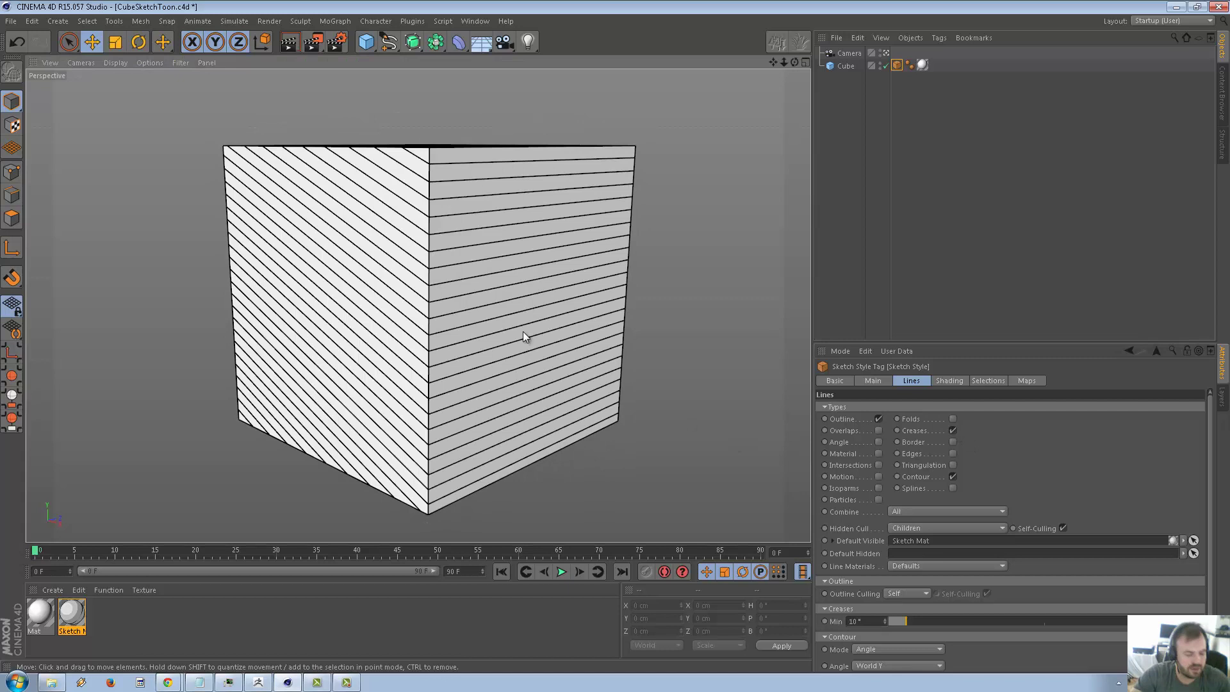
{"action": "mouse_move", "coordinate": [522, 337]}
{"action": "left_mouse_down", "text": "alt"}
{"action": "mouse_move", "coordinate": [522, 392]}
{"action": "mouse_move", "coordinate": [520, 359]}
{"action": "left_mouse_up", "text": "alt"}
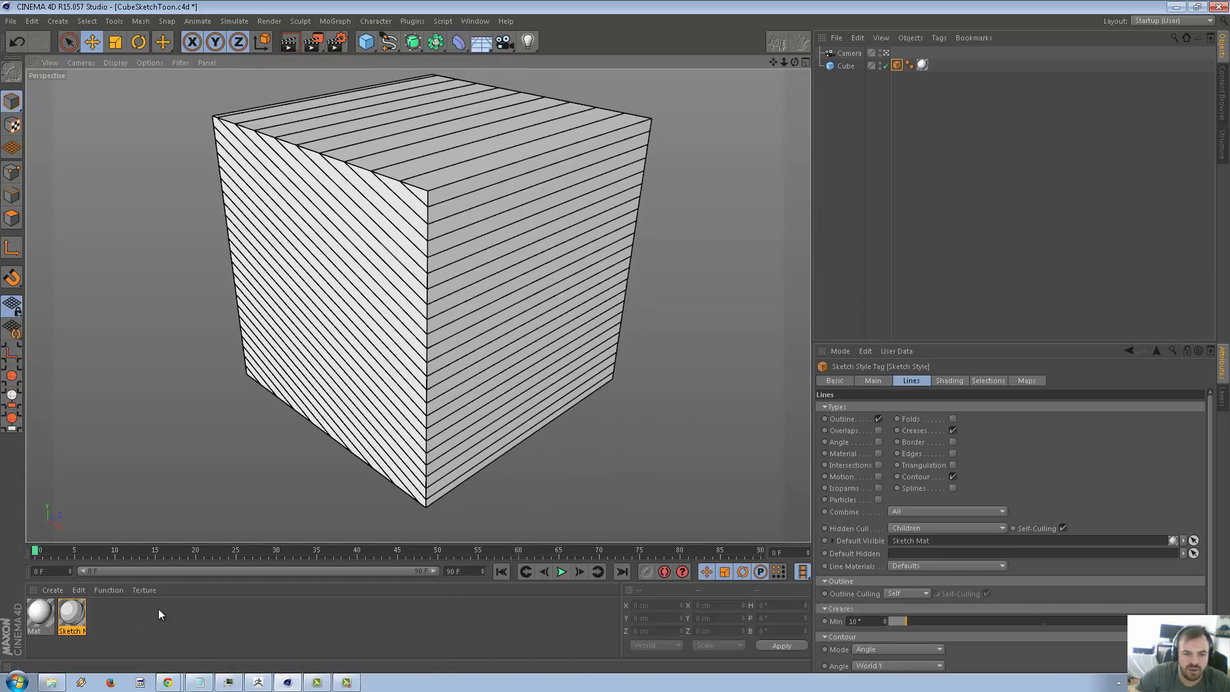
Open Sketch Mat for editing and review its Strokes, Adjustment, Distort and Color settings
{"action": "left_click", "coordinate": [81, 620]}
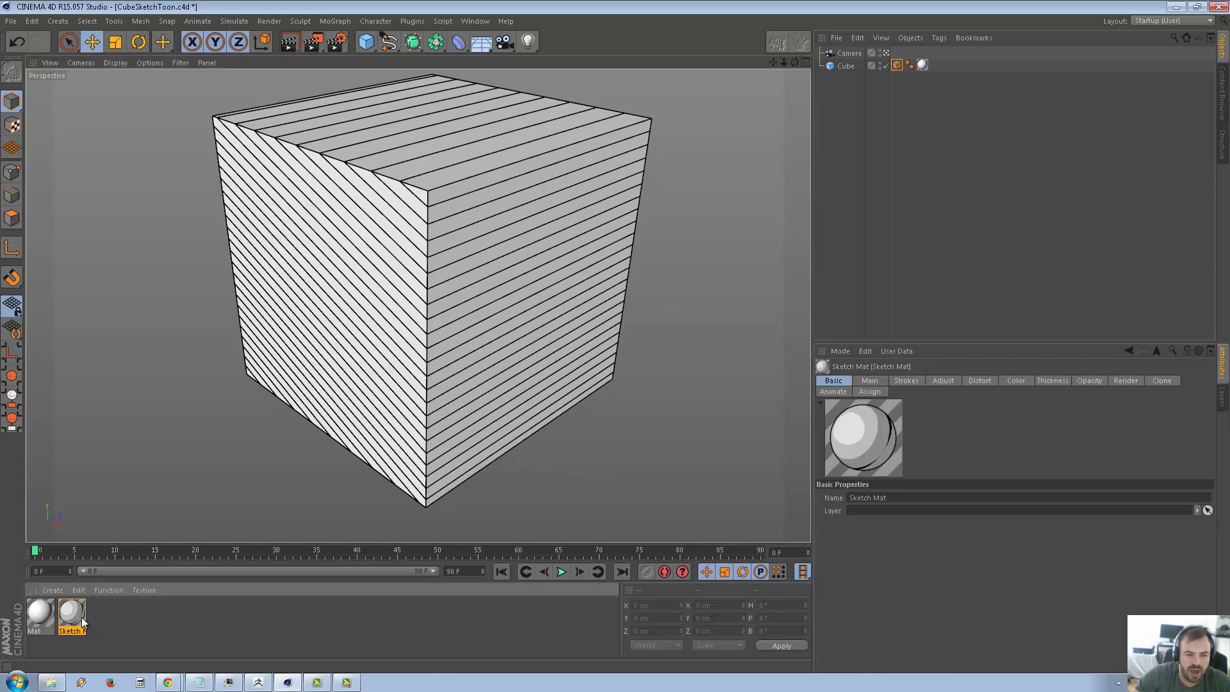
{"action": "double_click", "coordinate": [82, 619]}
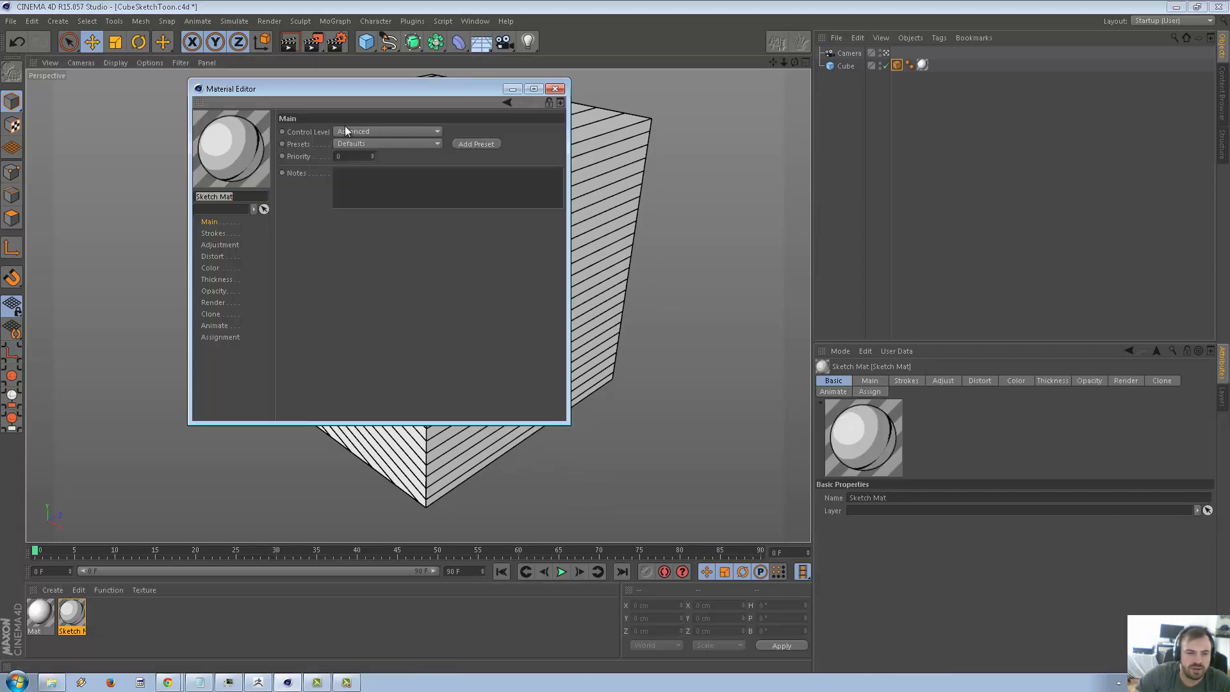
{"action": "left_click_drag", "start_coordinate": [329, 87], "coordinate": [408, 90]}
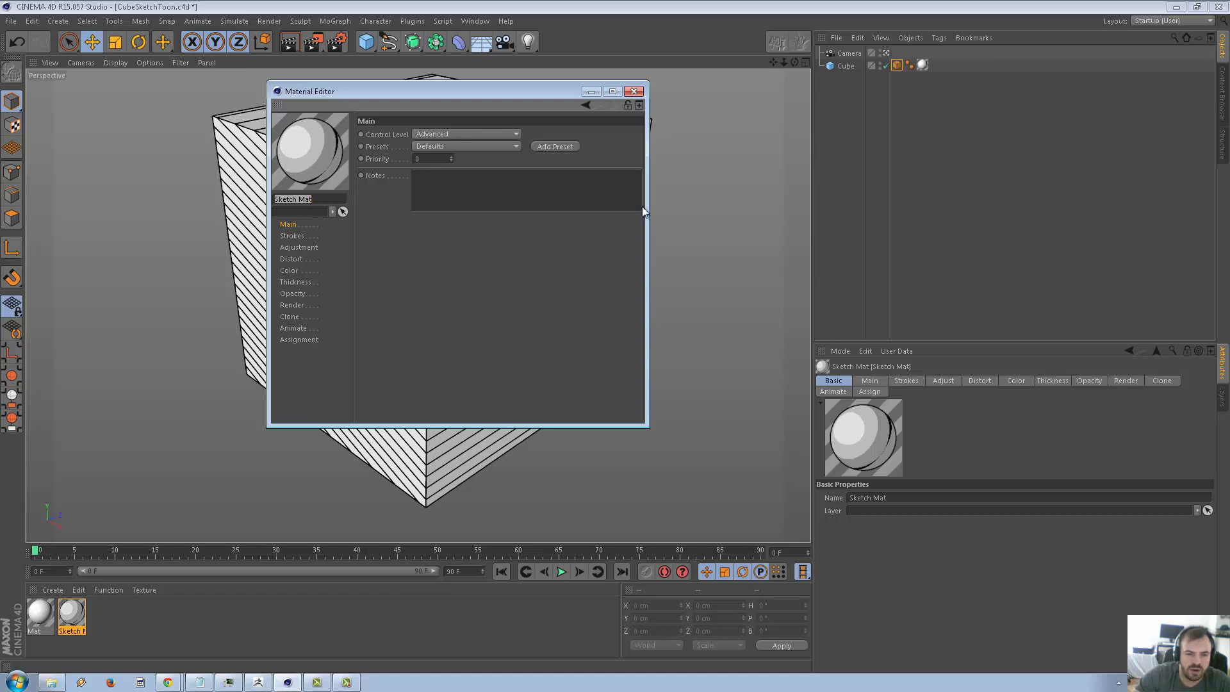
{"action": "left_click", "coordinate": [293, 235]}
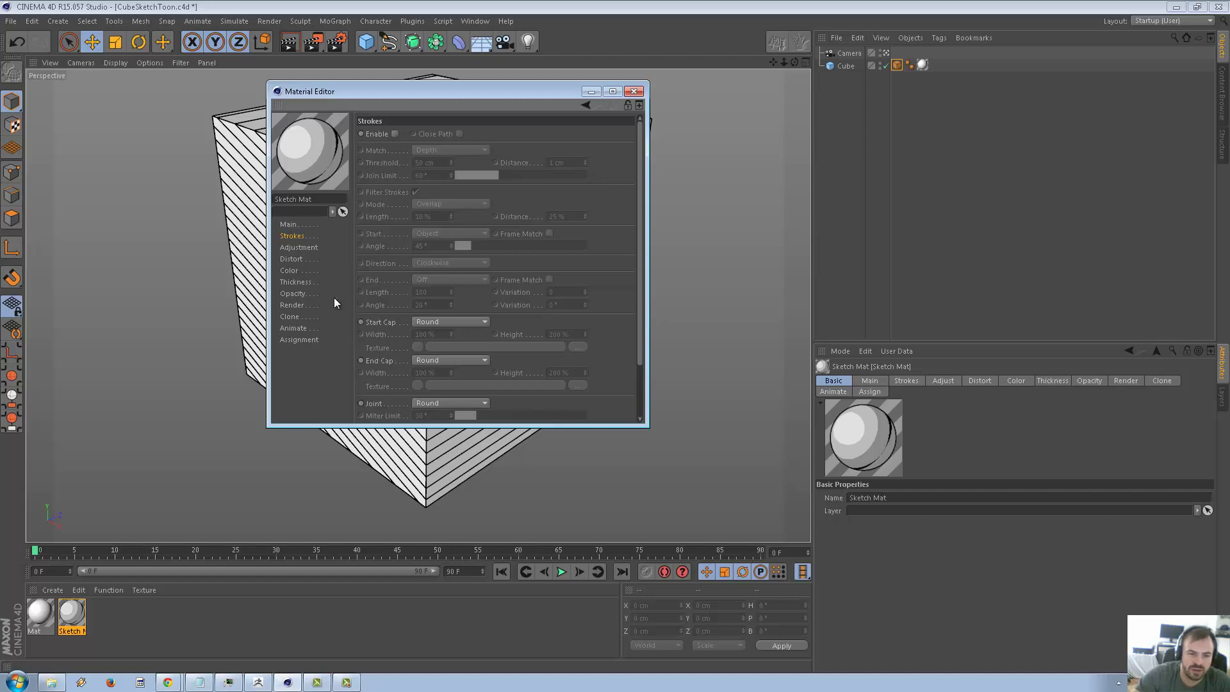
{"action": "left_click", "coordinate": [298, 248]}
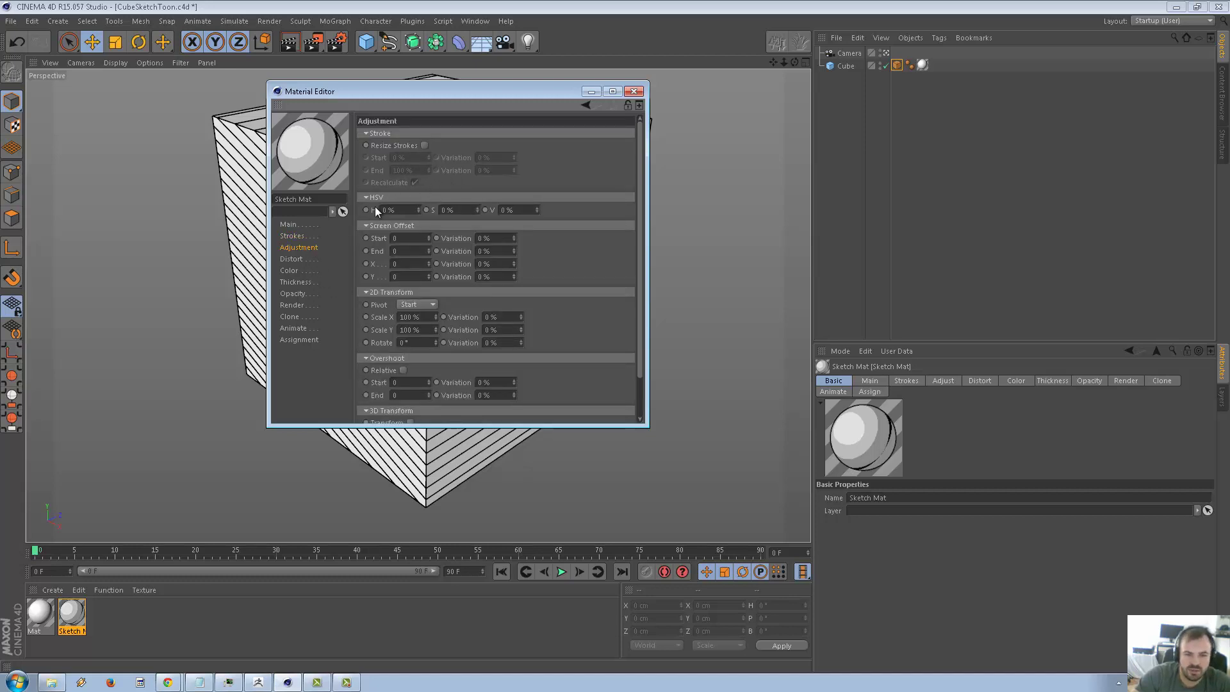
{"action": "left_click", "coordinate": [301, 259]}
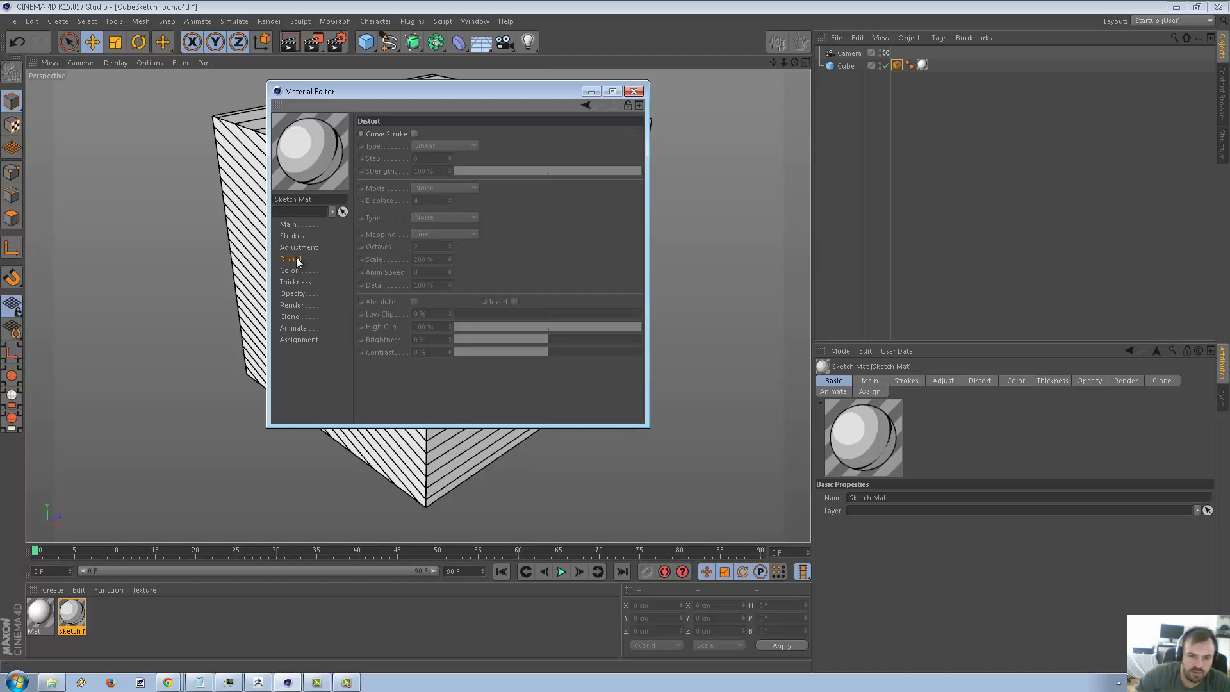
{"action": "left_click", "coordinate": [296, 272]}
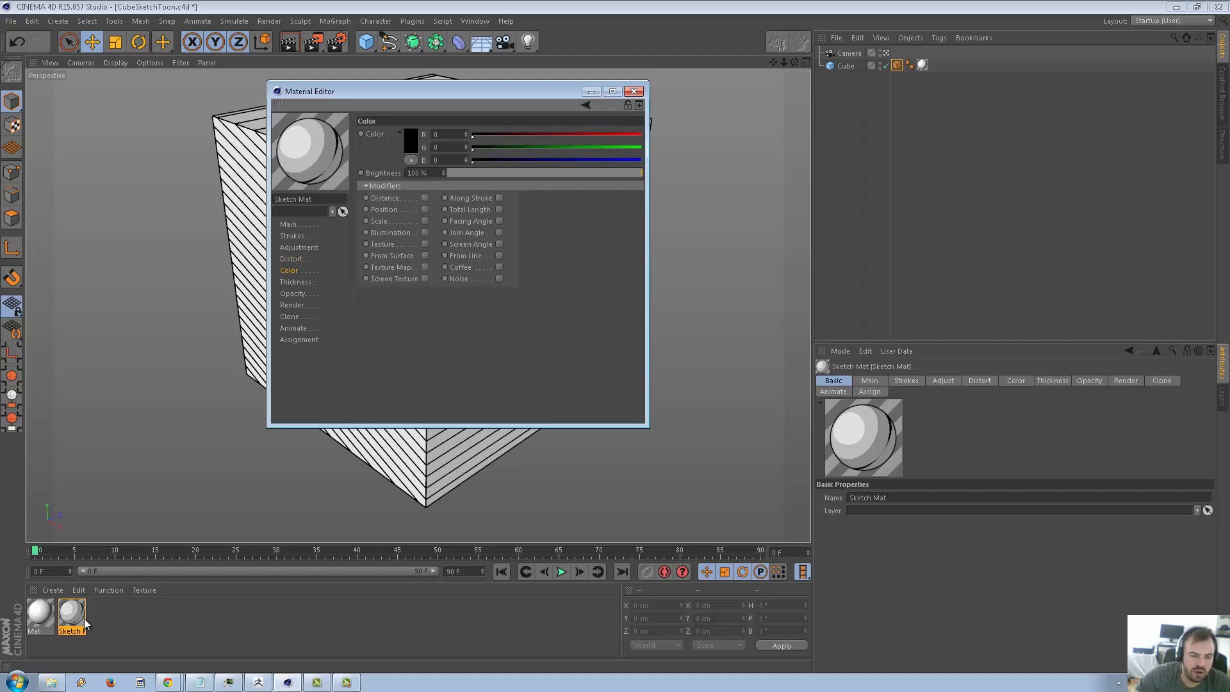
Duplicate Sketch Mat, set the copy's line color to mid grey (RGB 124, 124, 124) and check its Thickness settings
{"action": "left_click_drag", "start_coordinate": [71, 616], "coordinate": [136, 628], "text": "ctrl"}
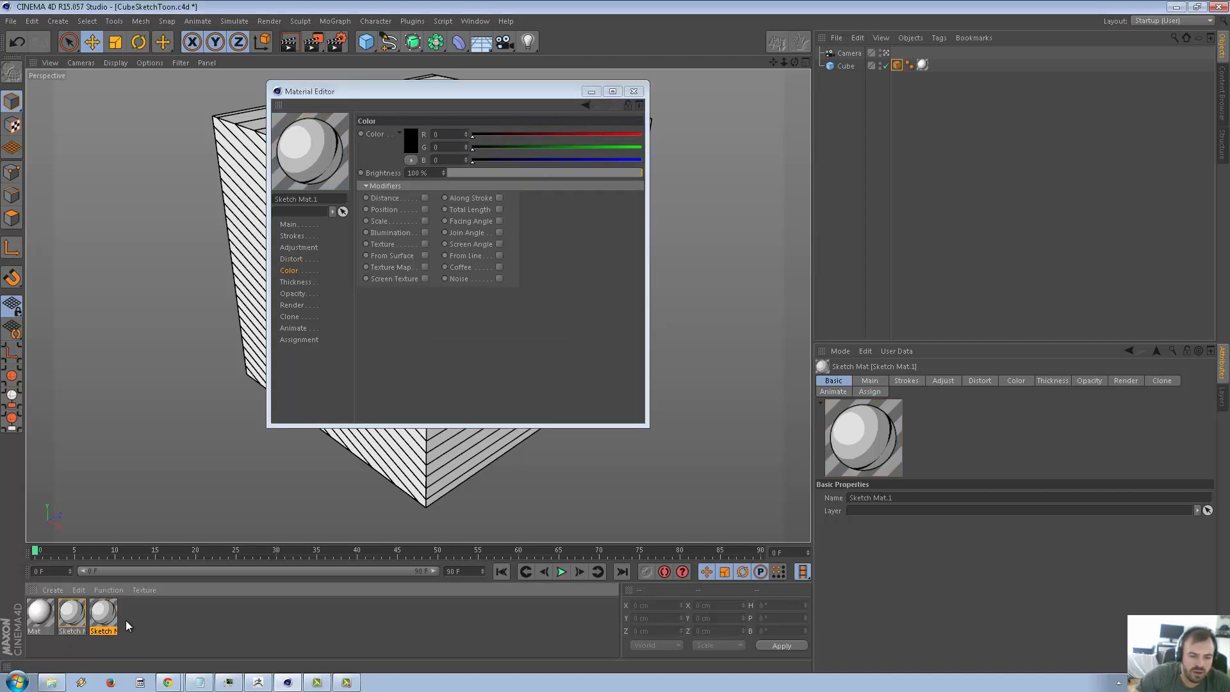
{"action": "double_click", "coordinate": [113, 617]}
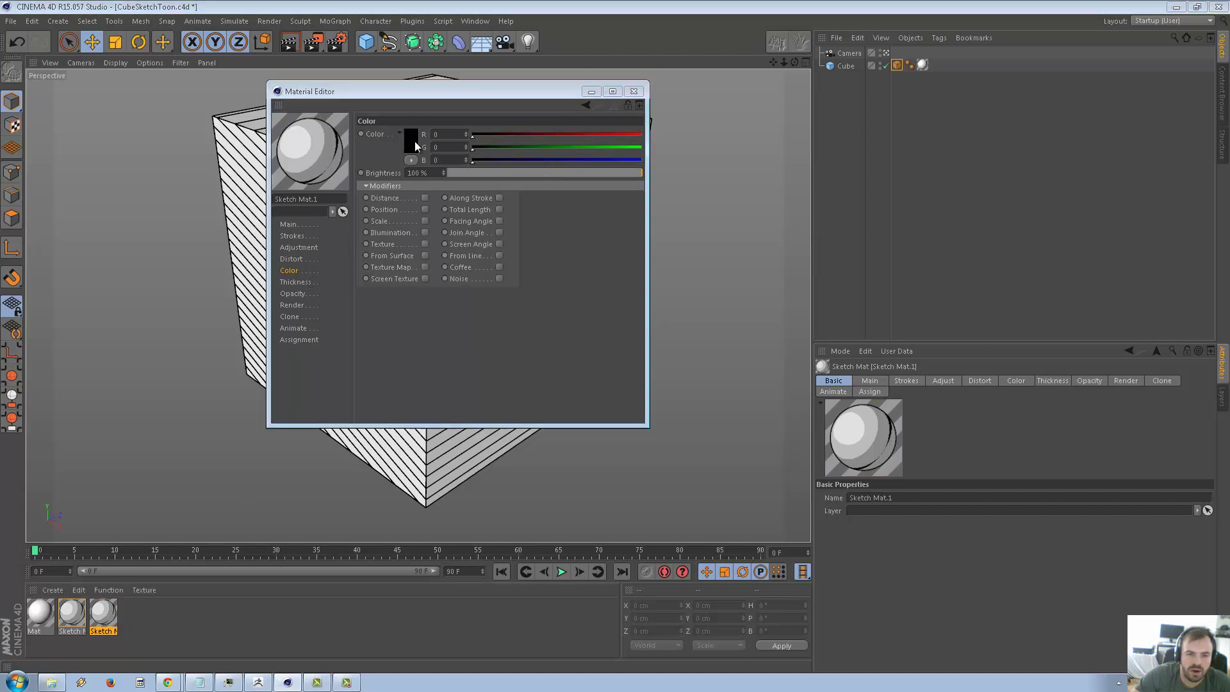
{"action": "left_click", "coordinate": [411, 141]}
{"action": "left_click_drag", "start_coordinate": [381, 139], "coordinate": [321, 134]}
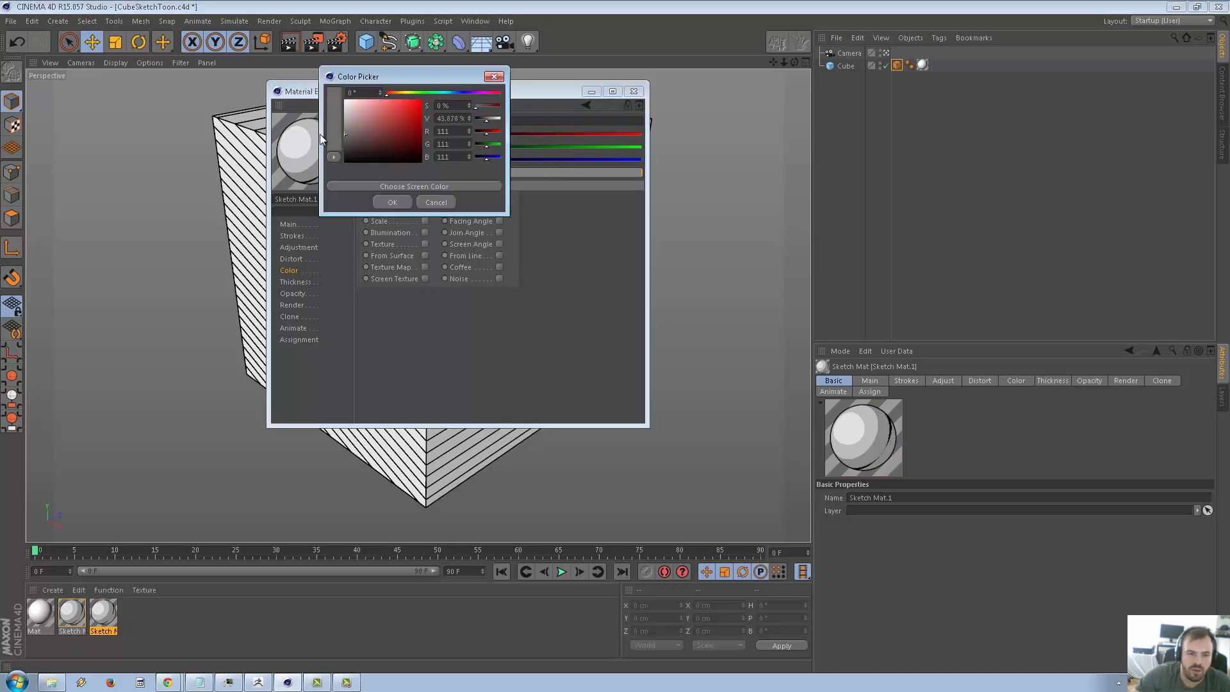
{"action": "left_click", "coordinate": [393, 202]}
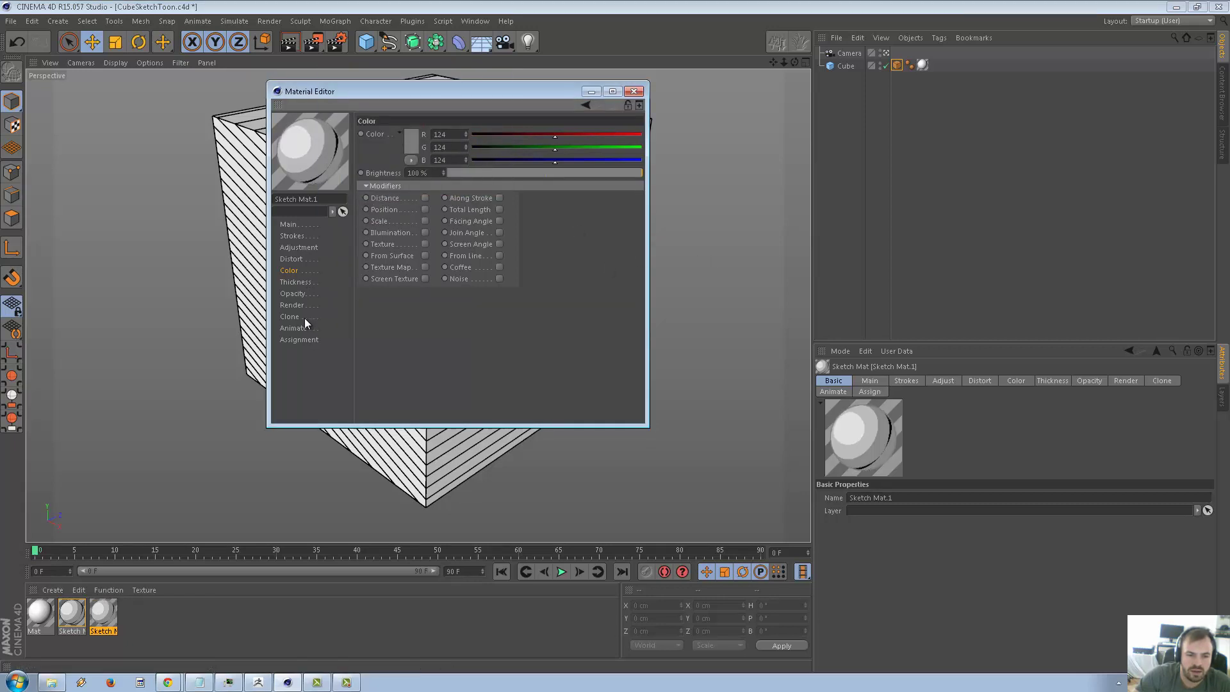
{"action": "left_click", "coordinate": [298, 283]}
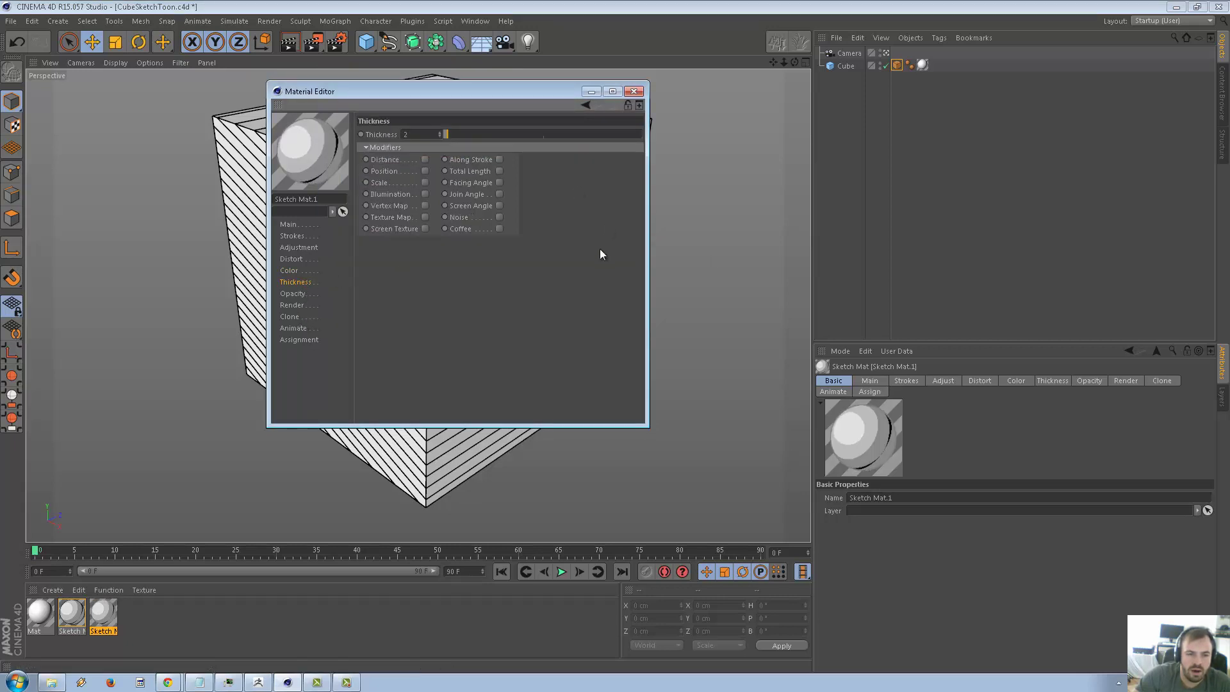
{"action": "left_click", "coordinate": [302, 271]}
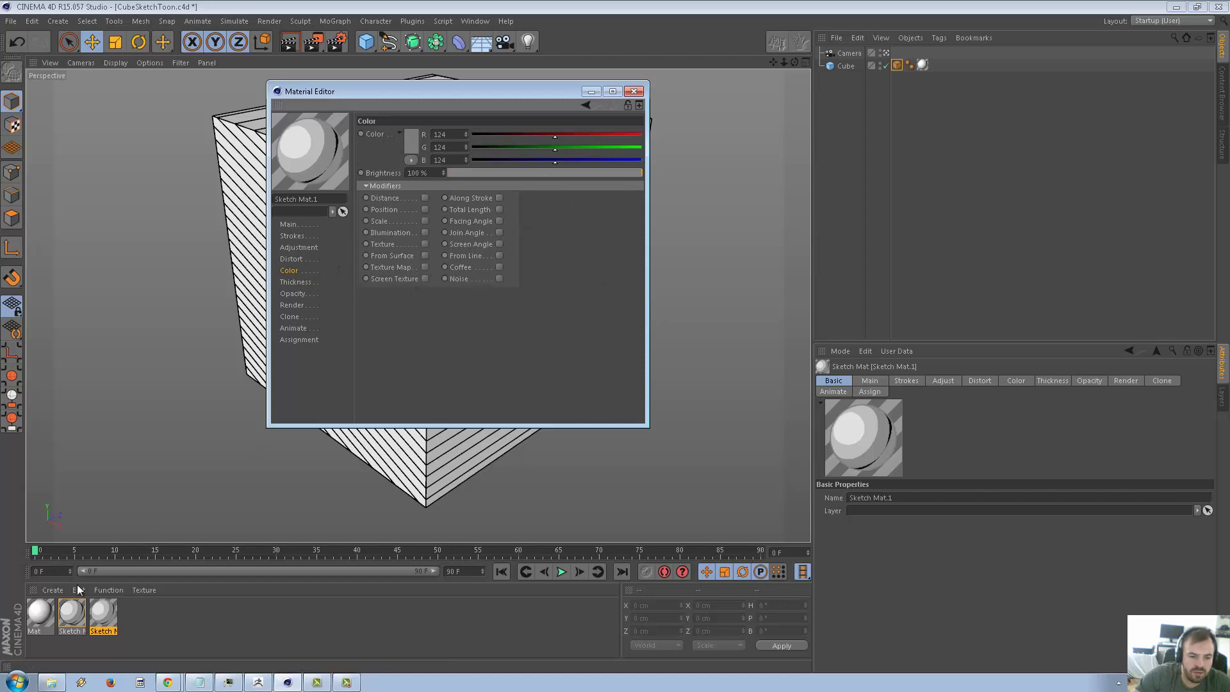
Enable the Distance color modifier on the original Sketch Mat
{"action": "left_click", "coordinate": [71, 613]}
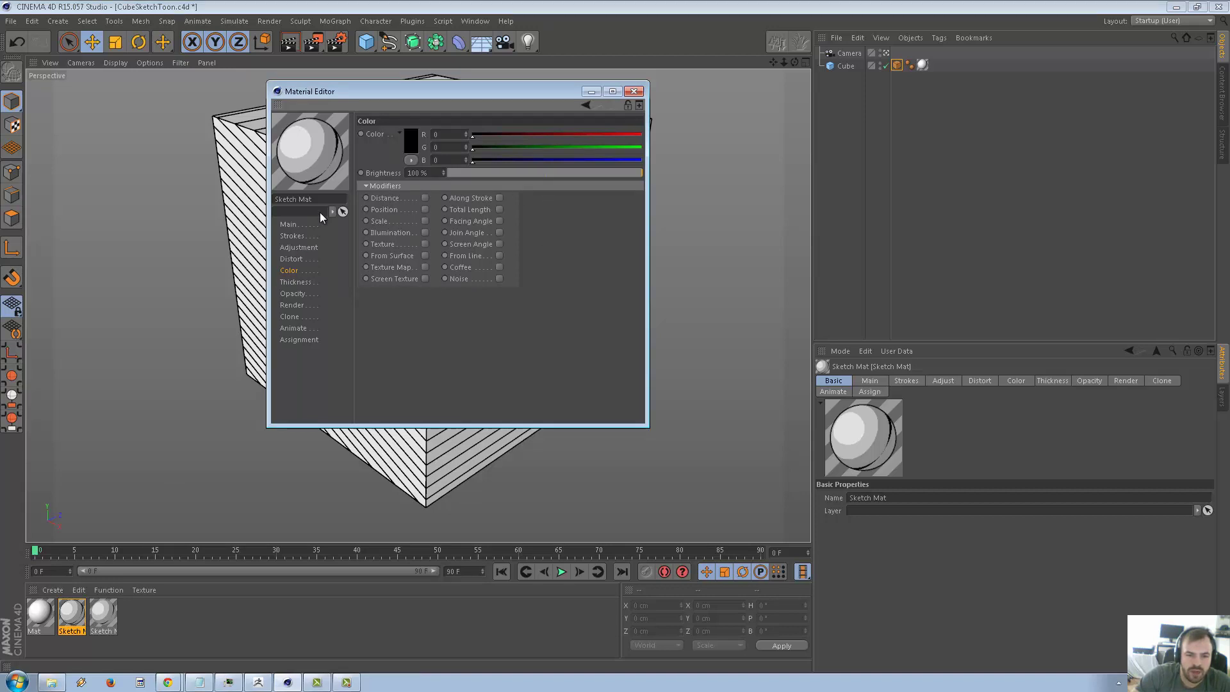
{"action": "left_click", "coordinate": [425, 197]}
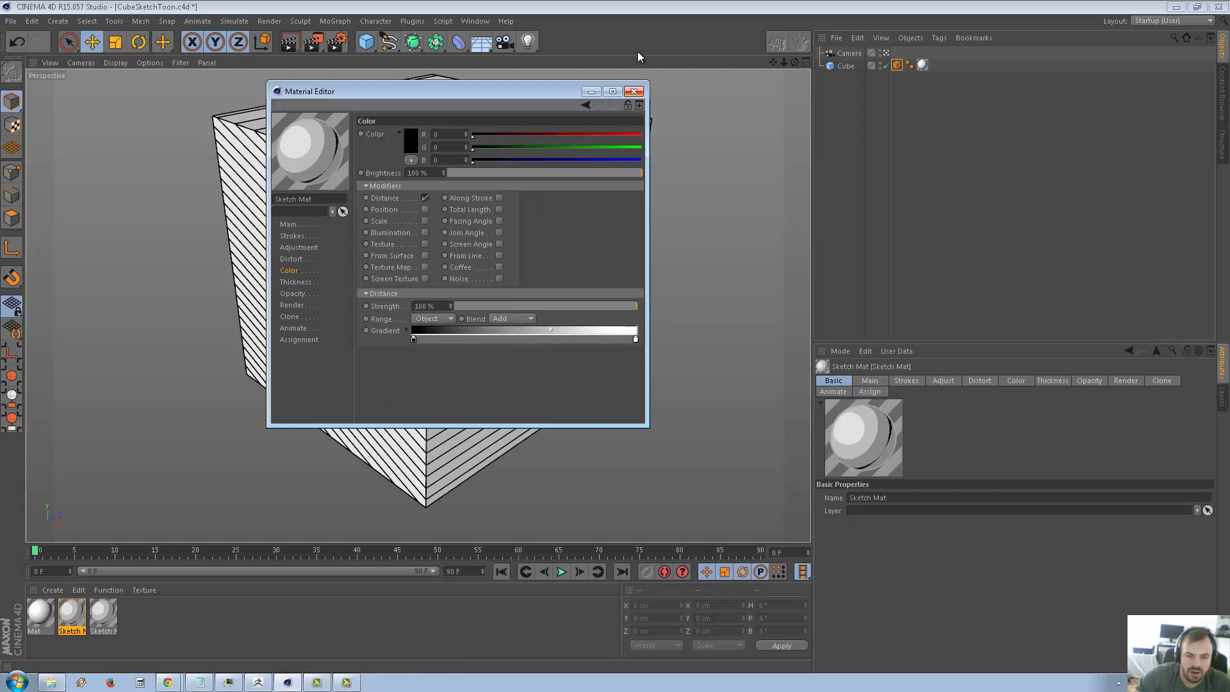
Set the Sketch and Toon editor display to draw 3D Lines in the render settings
{"action": "left_click_drag", "start_coordinate": [529, 97], "coordinate": [986, 162]}
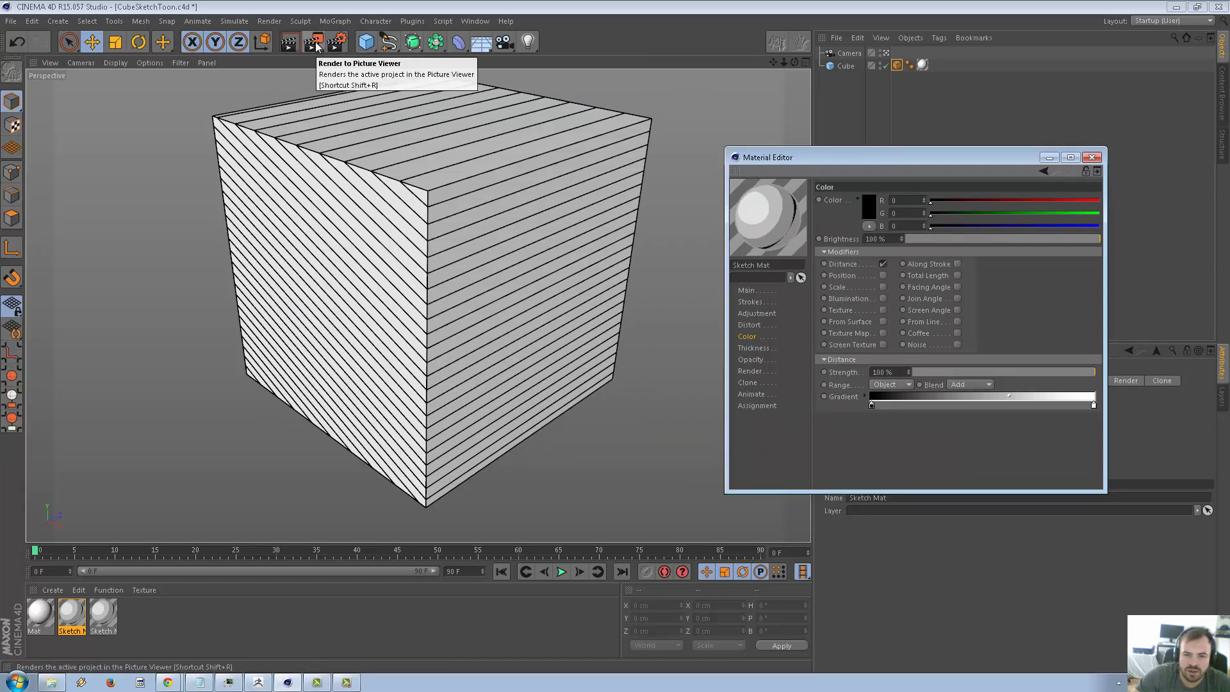
{"action": "left_click", "coordinate": [336, 42]}
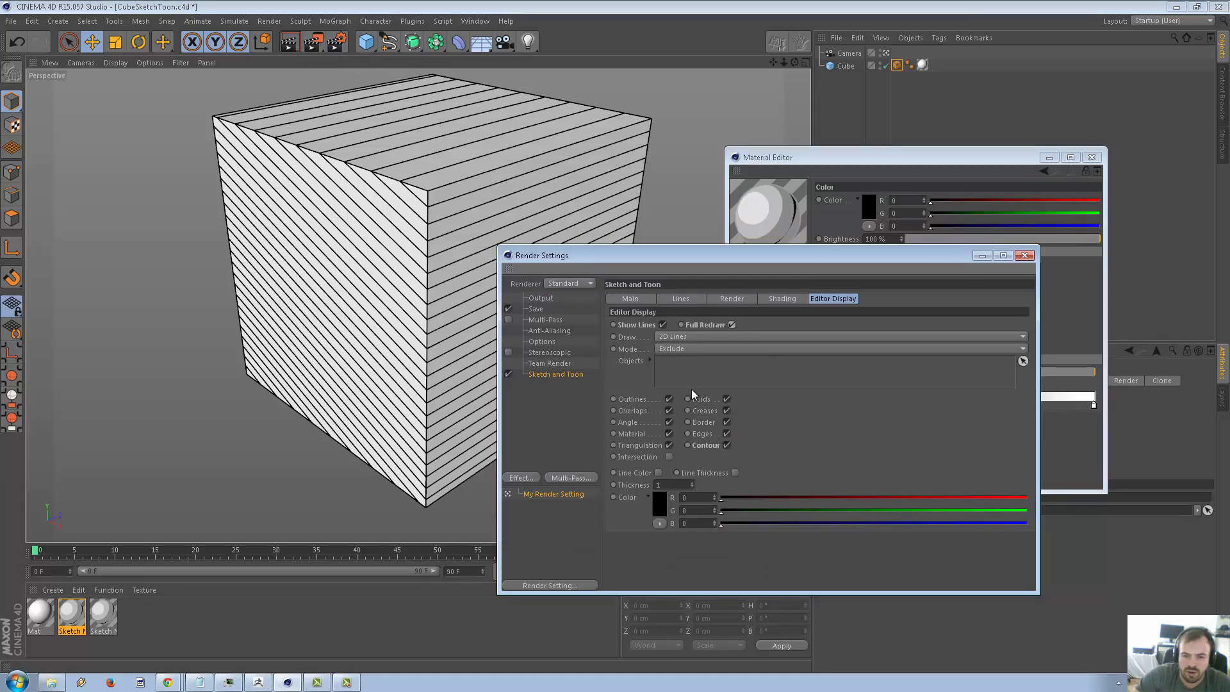
{"action": "left_click", "coordinate": [705, 339]}
{"action": "left_click", "coordinate": [702, 360]}
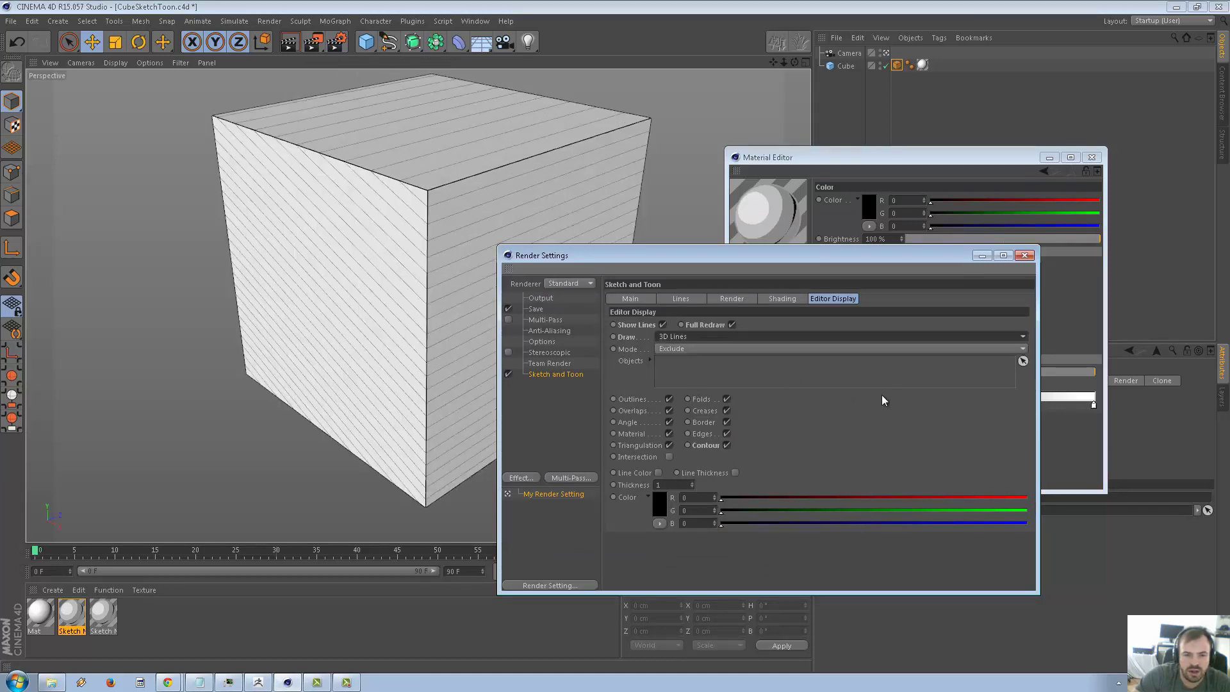
{"action": "left_click_drag", "start_coordinate": [686, 258], "coordinate": [572, 509]}
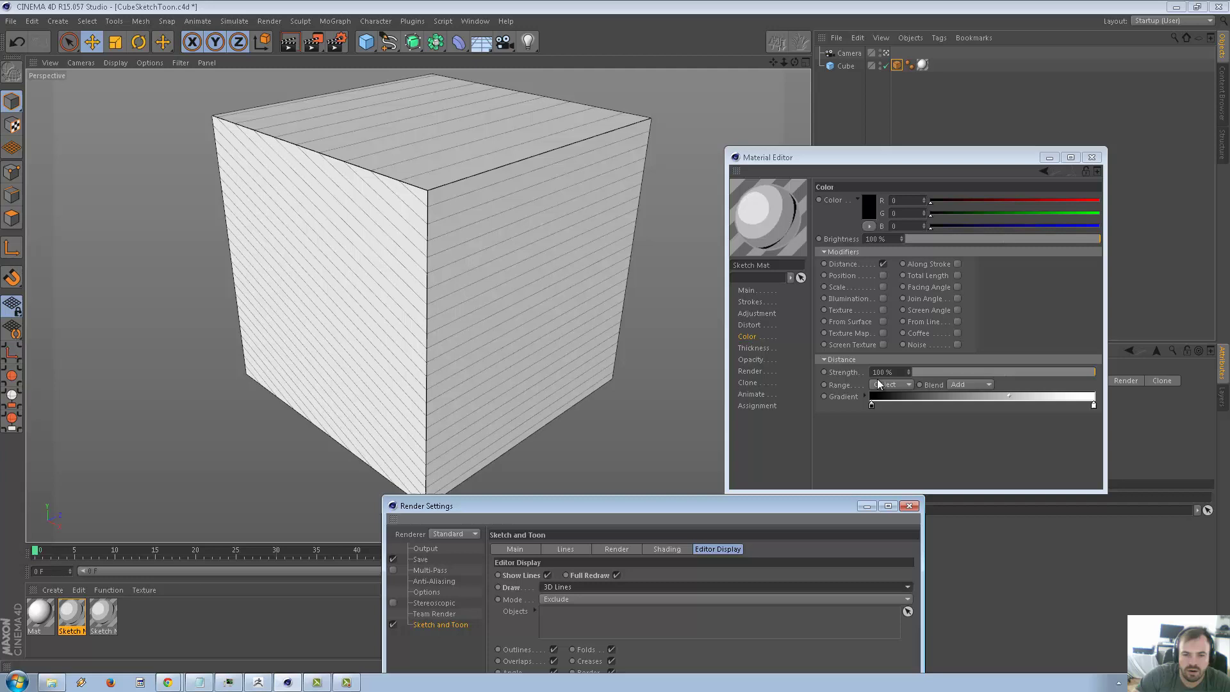
Shift the midpoint of the Distance gradient close to its white end and render the cube in the Picture Viewer
{"action": "left_click_drag", "start_coordinate": [1010, 393], "coordinate": [956, 401]}
{"action": "left_click", "coordinate": [992, 396]}
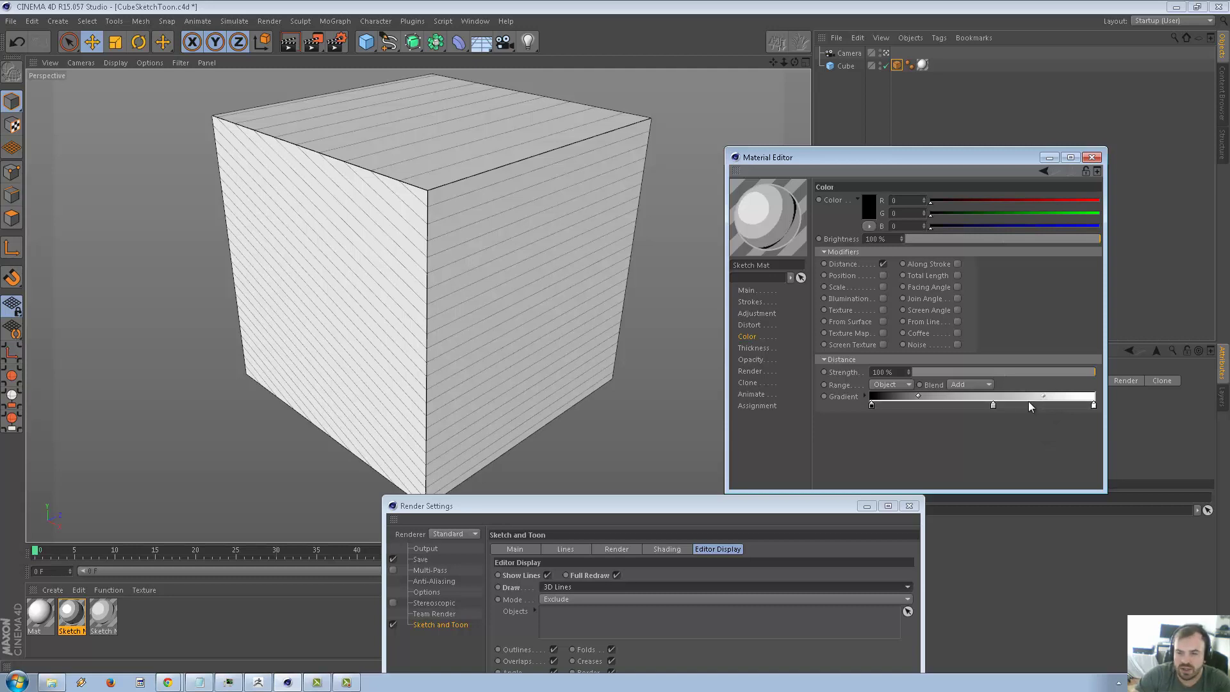
{"action": "left_click", "coordinate": [994, 405]}
{"action": "key", "text": "Delete"}
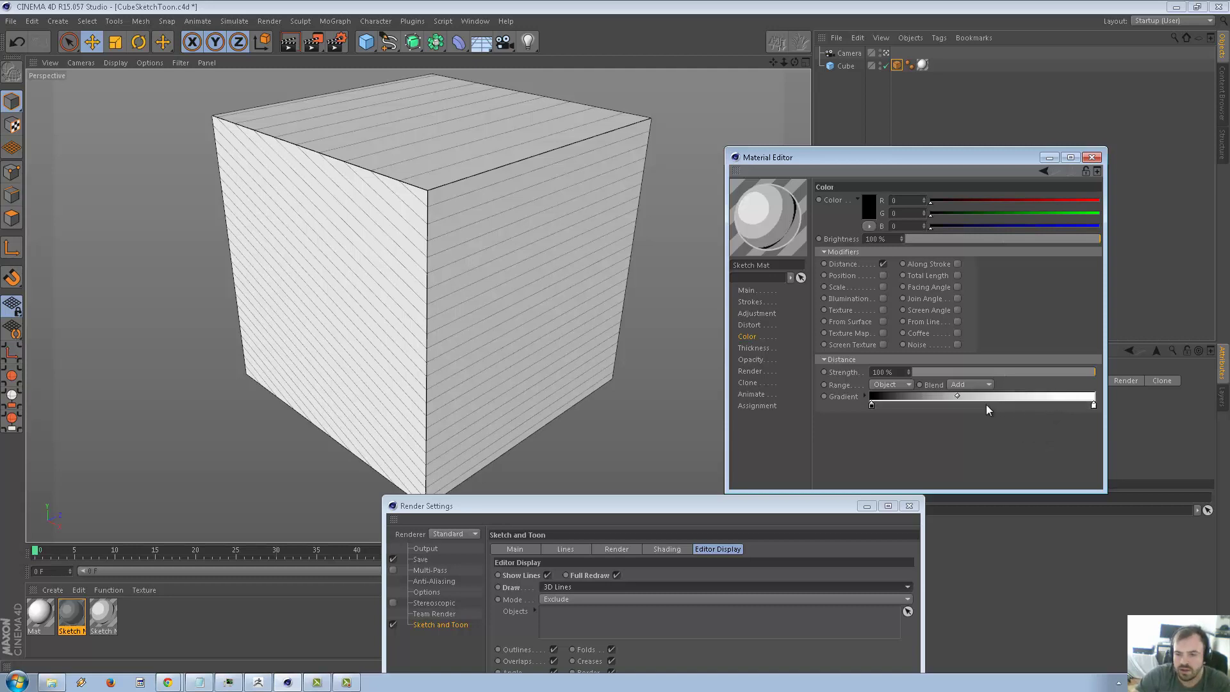
{"action": "left_click_drag", "start_coordinate": [960, 394], "coordinate": [1075, 409]}
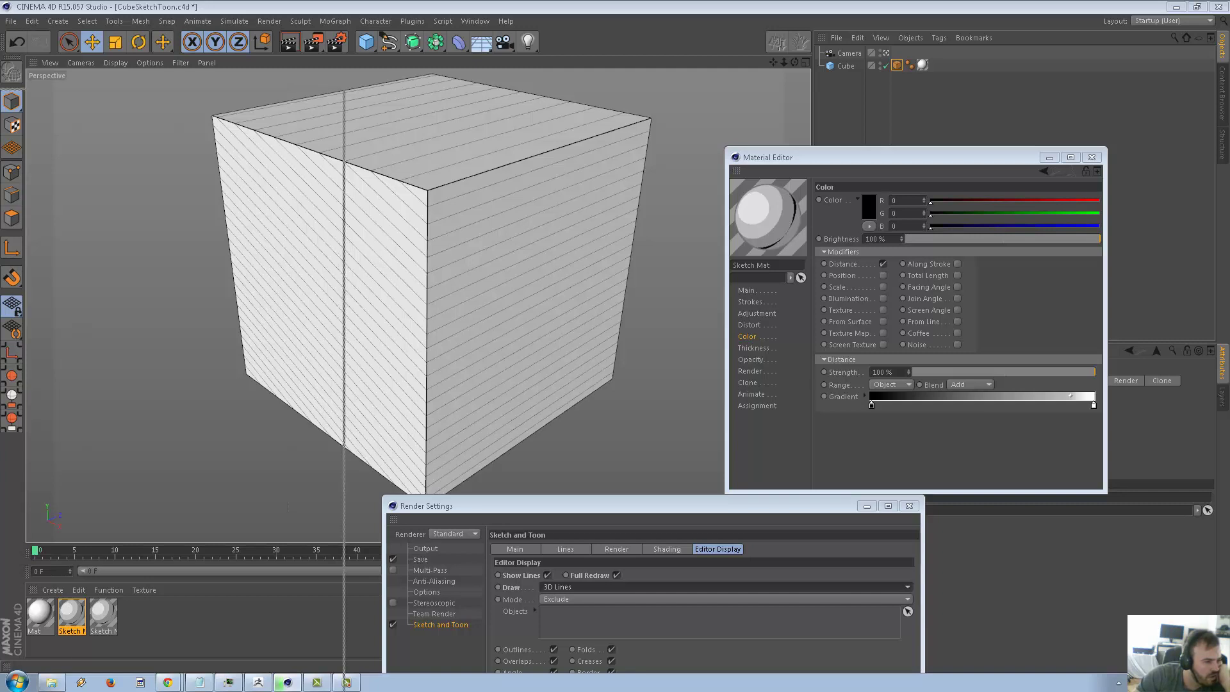
{"action": "key", "text": "shift+r"}
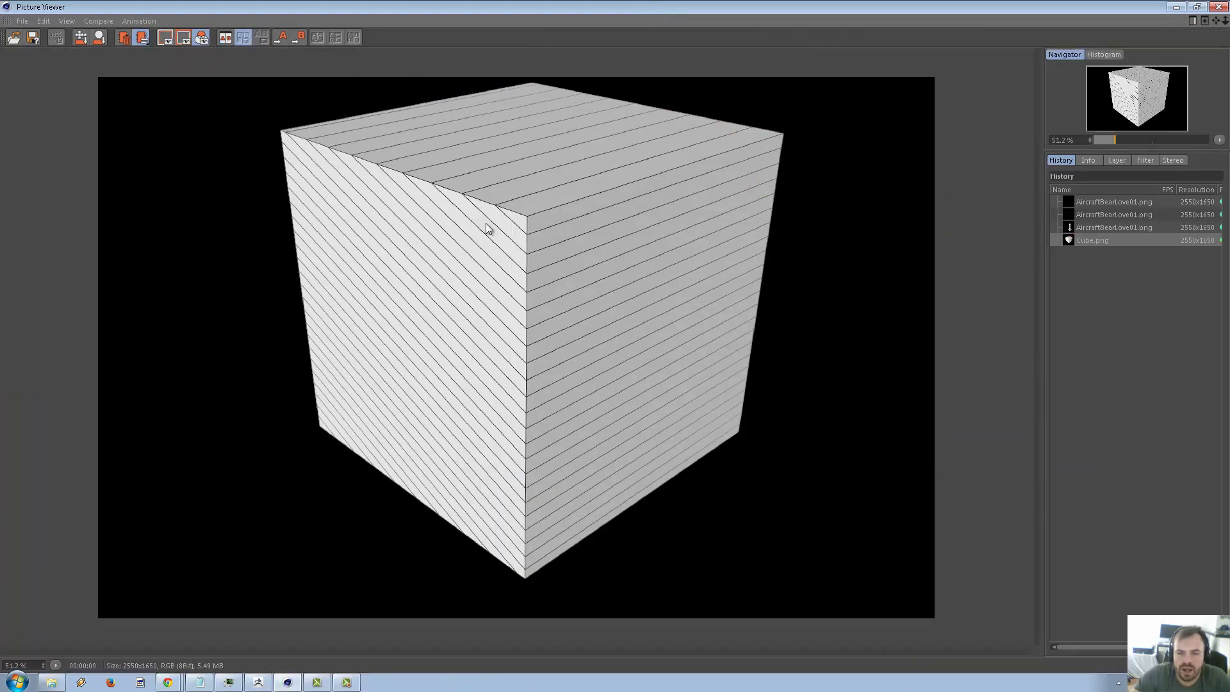
{"action": "left_click", "coordinate": [1178, 7]}
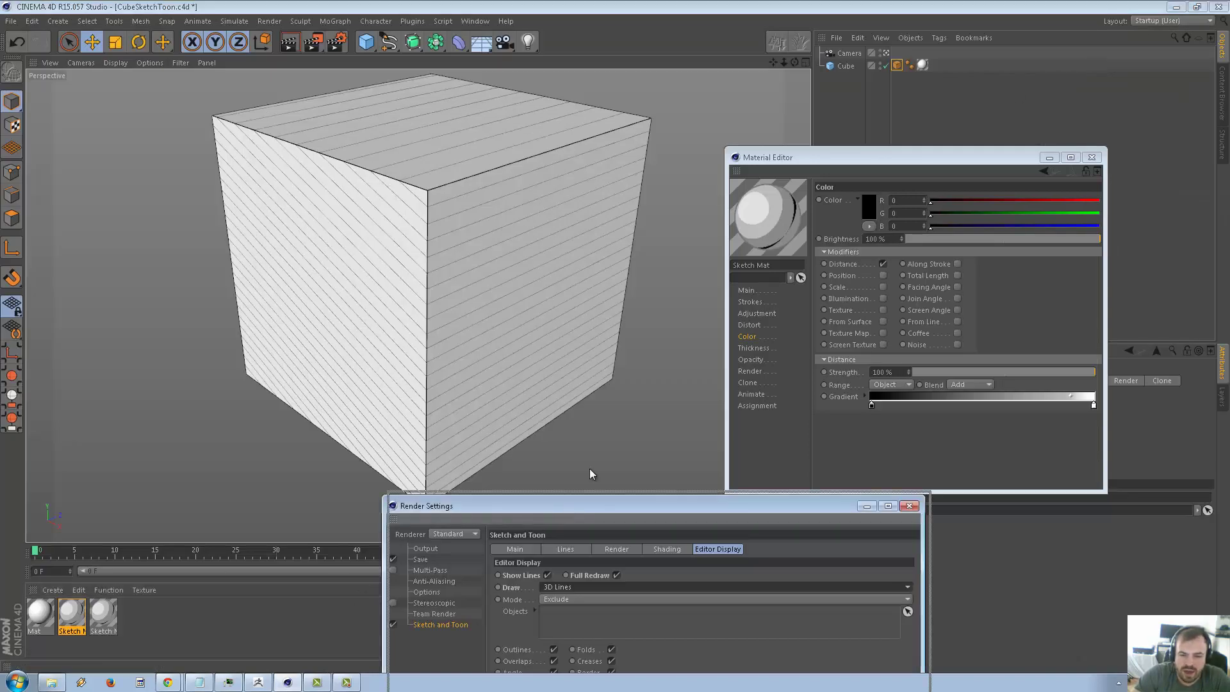
Apply the grey Sketch Mat copy to the cube and rename the two sketch materials black and grey
{"action": "left_click_drag", "start_coordinate": [542, 506], "coordinate": [665, 219]}
{"action": "mouse_move", "coordinate": [103, 616]}
{"action": "left_mouse_down"}
{"action": "mouse_move", "coordinate": [831, 236]}
{"action": "mouse_move", "coordinate": [848, 67]}
{"action": "left_mouse_up"}
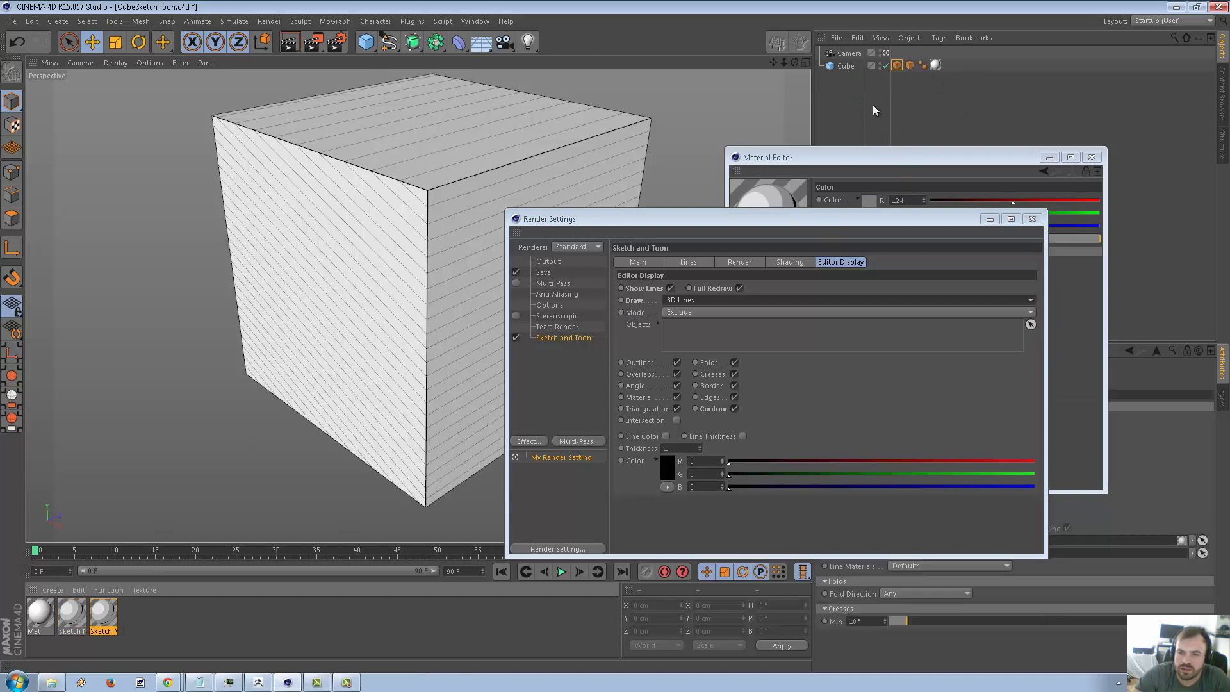
{"action": "left_click", "coordinate": [62, 630]}
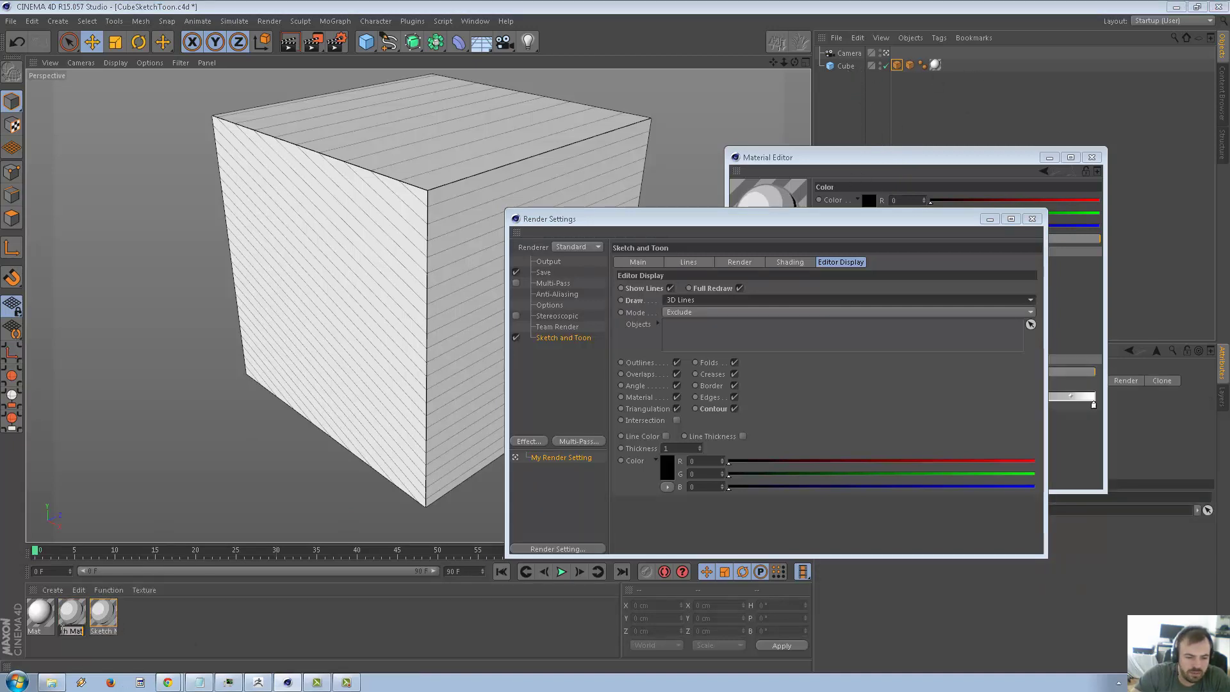
{"action": "left_click", "coordinate": [63, 631]}
{"action": "type", "text": "black"}
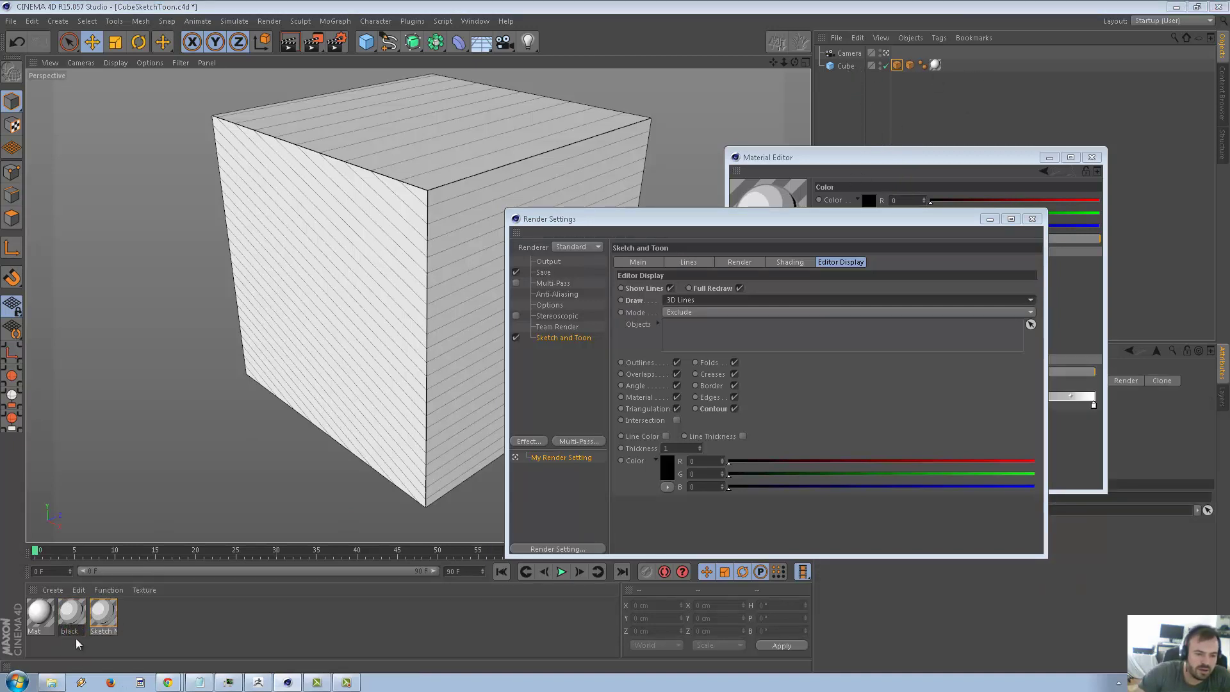
{"action": "left_click", "coordinate": [106, 628]}
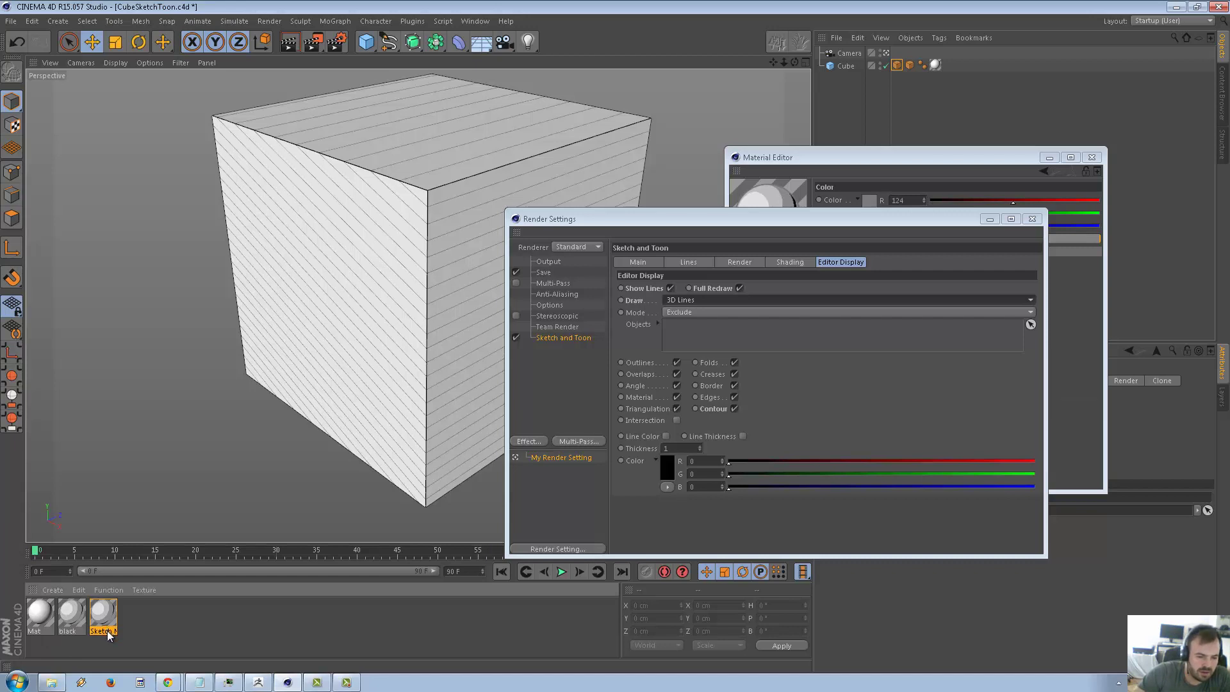
{"action": "left_click", "coordinate": [106, 631]}
{"action": "type", "text": "grey"}
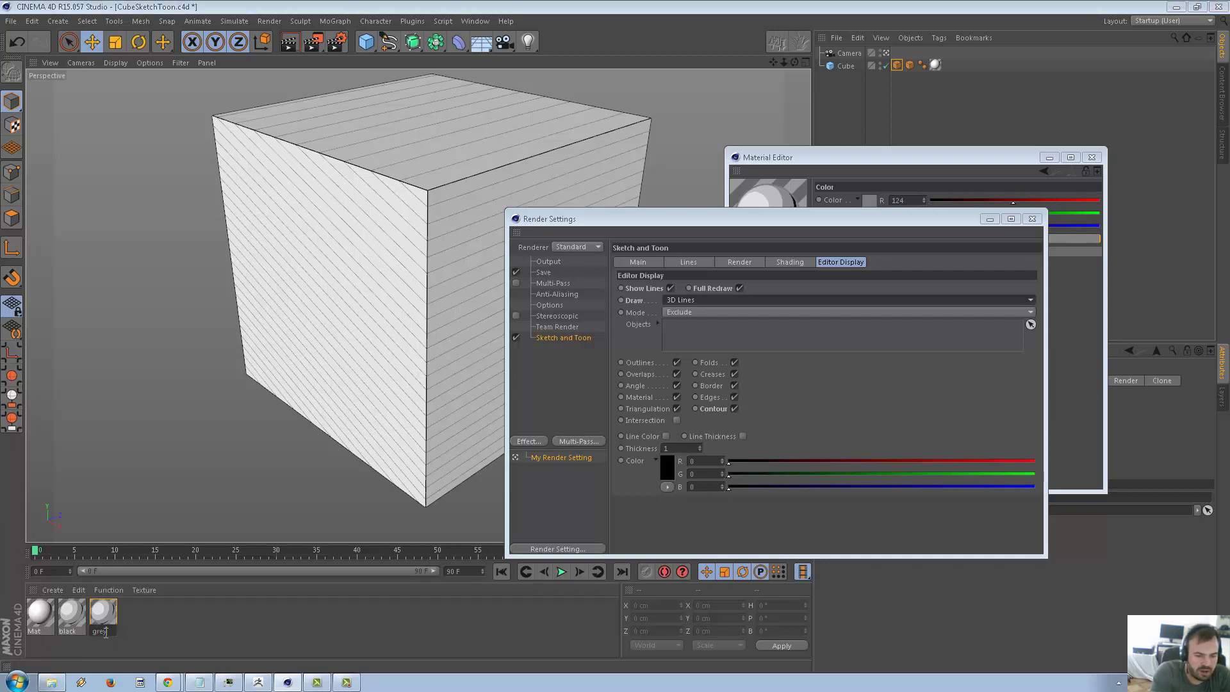
{"action": "key", "text": "Return"}
Duplicate the white Mat material and name the copy trans
{"action": "left_click", "coordinate": [46, 617]}
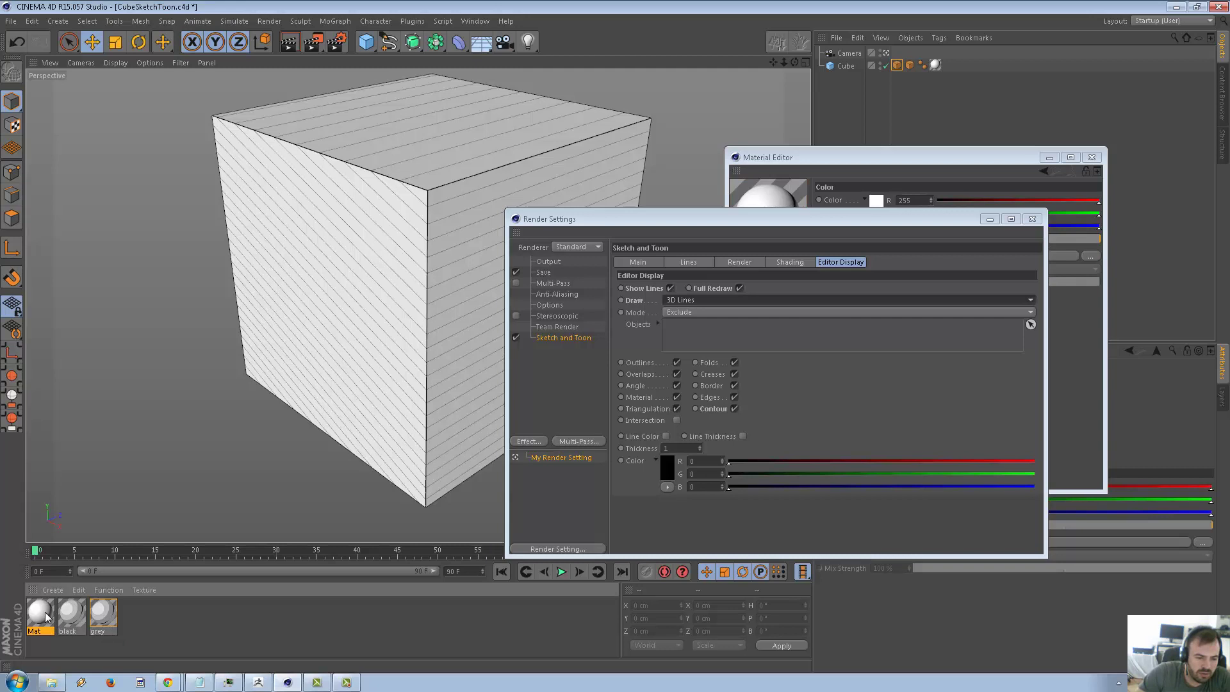
{"action": "left_click_drag", "start_coordinate": [46, 617], "coordinate": [64, 617], "text": "ctrl"}
{"action": "double_click", "coordinate": [69, 631]}
{"action": "type", "text": "t"}
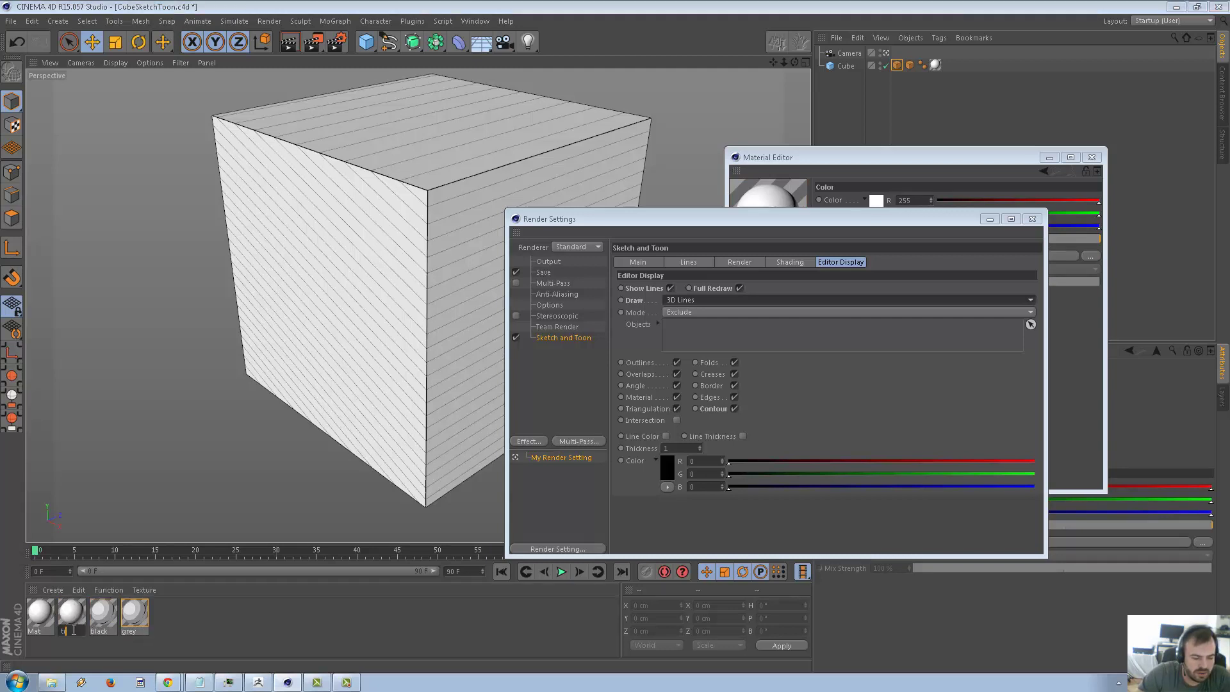
{"action": "type", "text": "rans"}
{"action": "key", "text": "Return"}
Close the render settings and turn off Contour lines in the cube's Sketch Style tag that uses the black material
{"action": "left_click", "coordinate": [140, 621]}
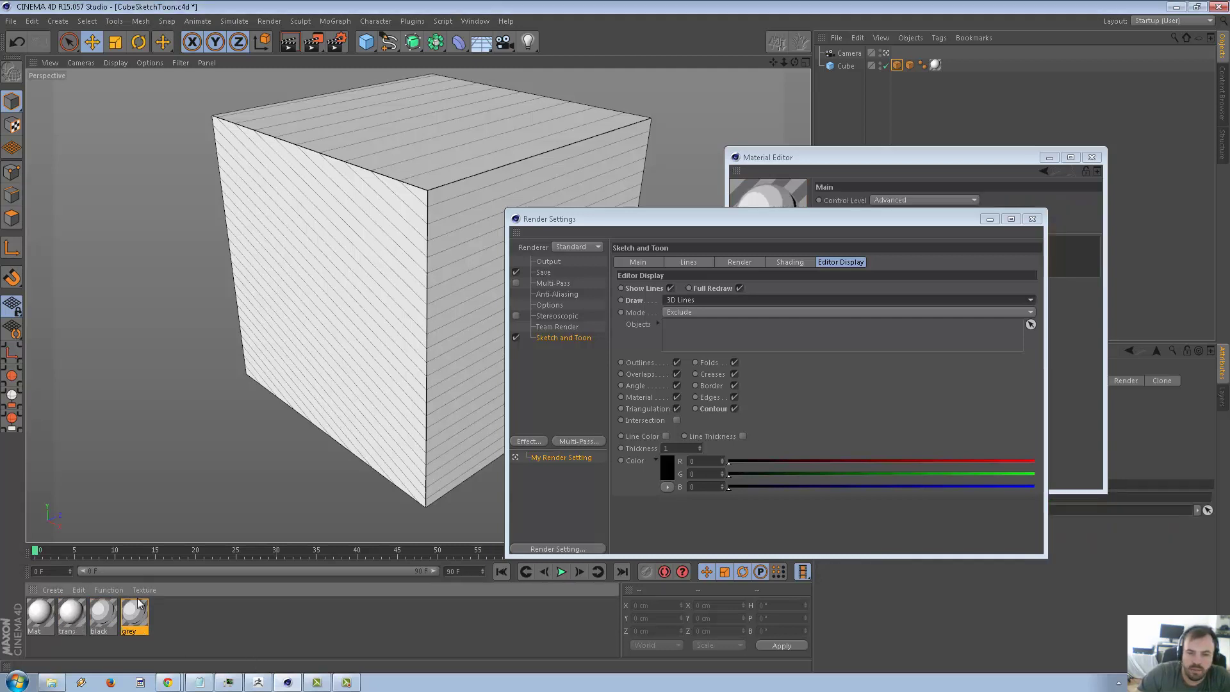
{"action": "left_click_drag", "start_coordinate": [929, 221], "coordinate": [625, 232]}
{"action": "left_click", "coordinate": [1032, 219]}
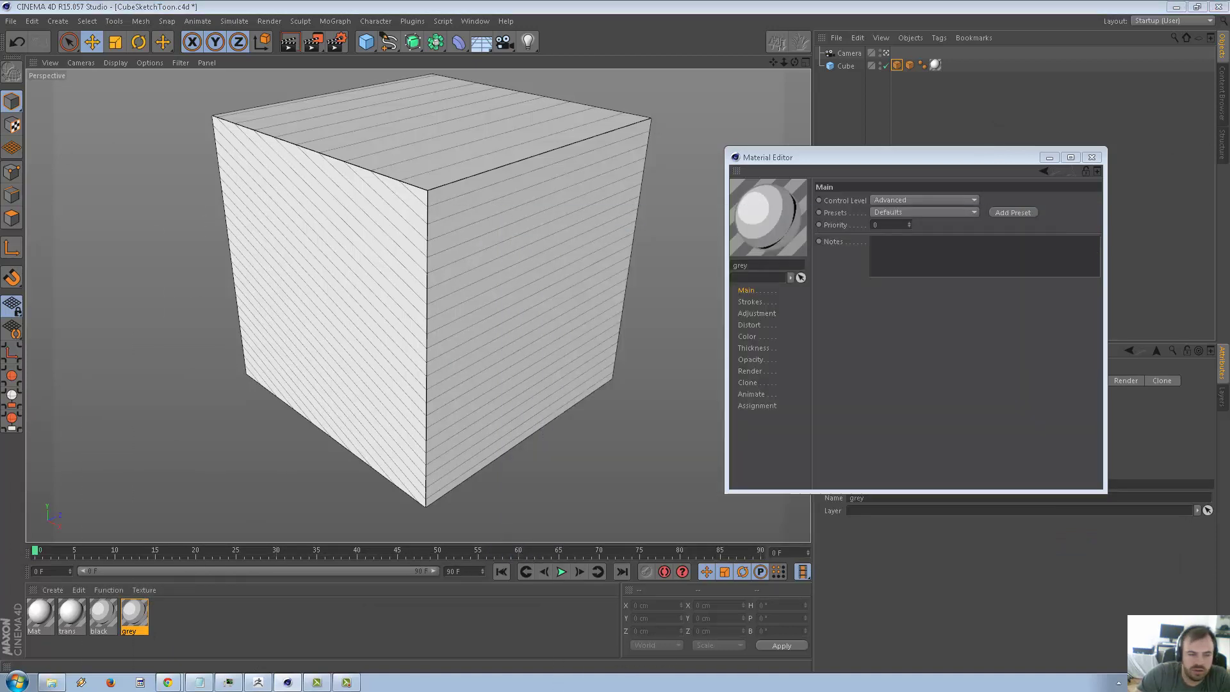
{"action": "left_click", "coordinate": [910, 66]}
{"action": "left_click_drag", "start_coordinate": [993, 160], "coordinate": [571, 425]}
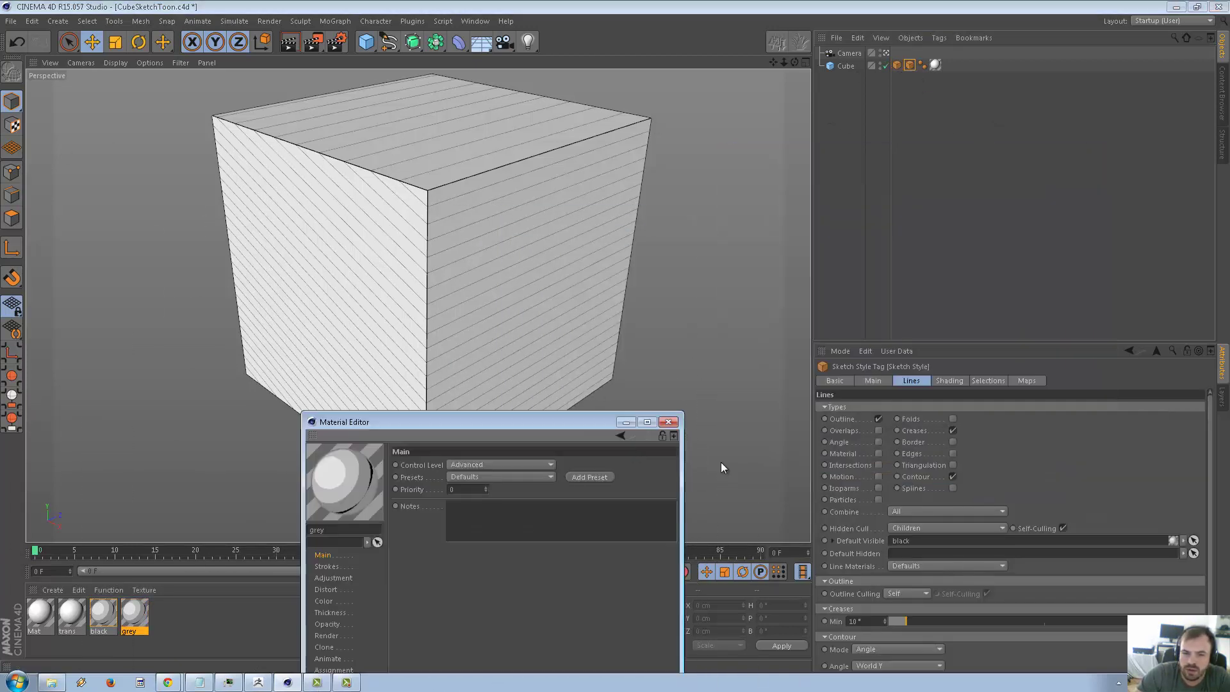
{"action": "left_click", "coordinate": [953, 476]}
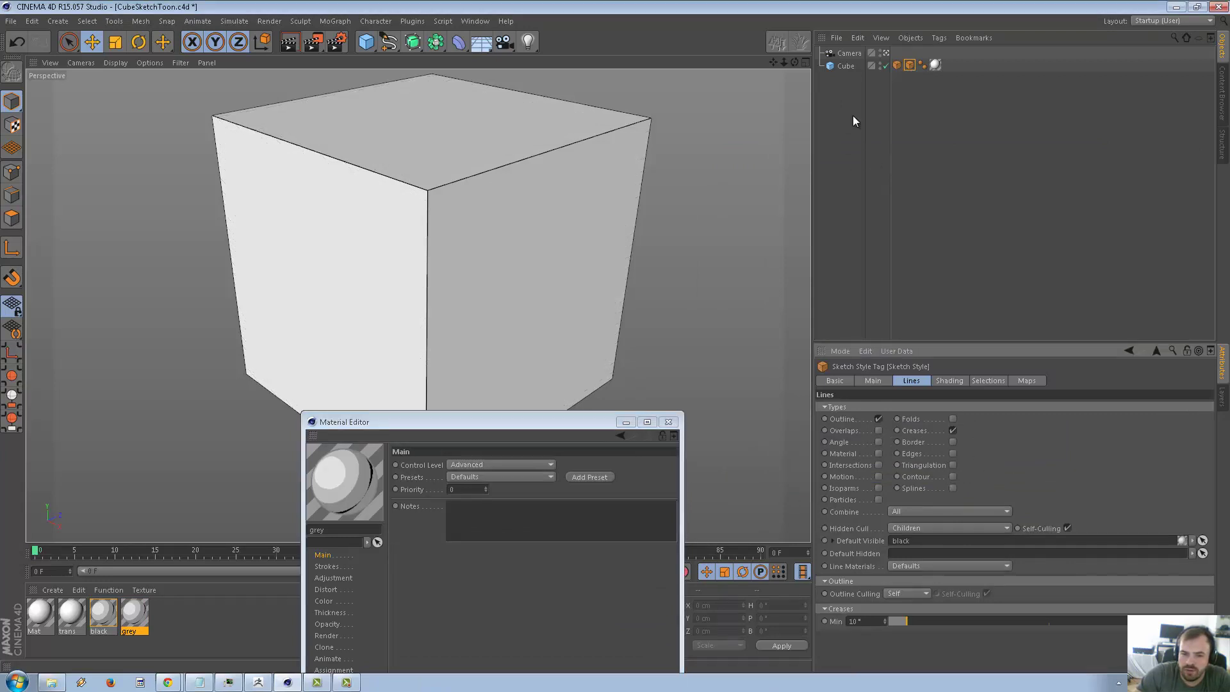
Turn on Contour lines in the cube's grey Sketch Style tag, with Angle mode oriented to World Y
{"action": "left_click", "coordinate": [846, 66]}
{"action": "left_click", "coordinate": [897, 65]}
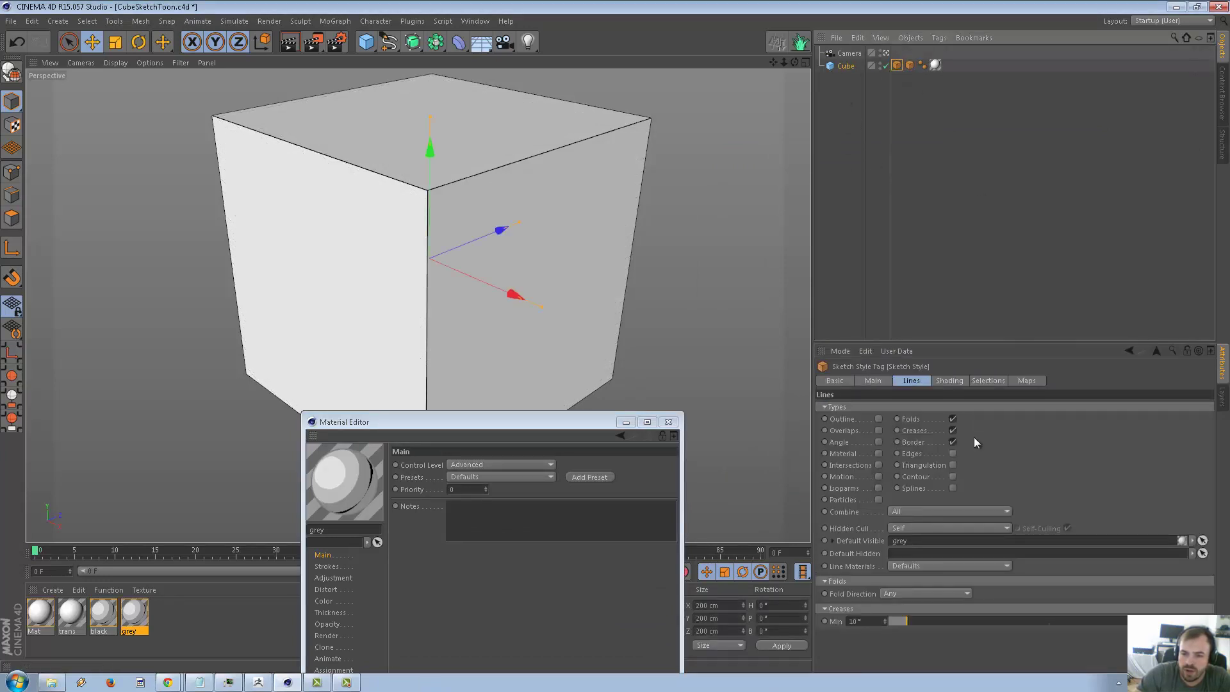
{"action": "left_click", "coordinate": [953, 477]}
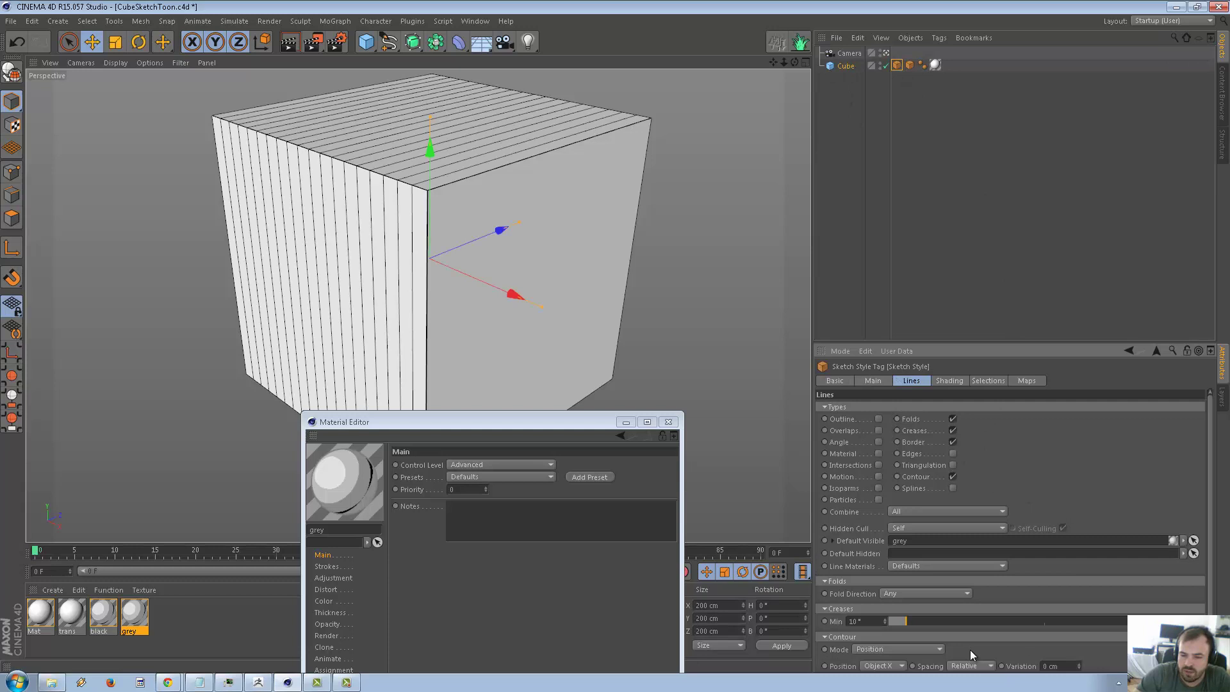
{"action": "left_click", "coordinate": [928, 649]}
{"action": "left_click", "coordinate": [906, 614]}
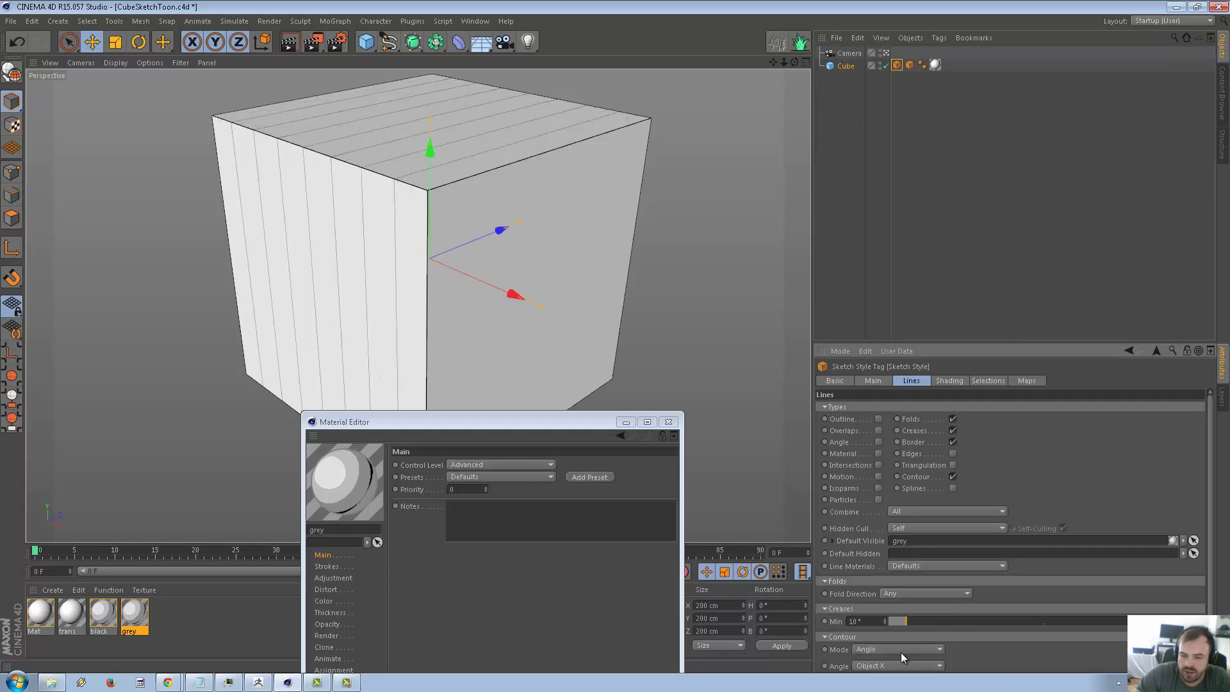
{"action": "left_click", "coordinate": [902, 666]}
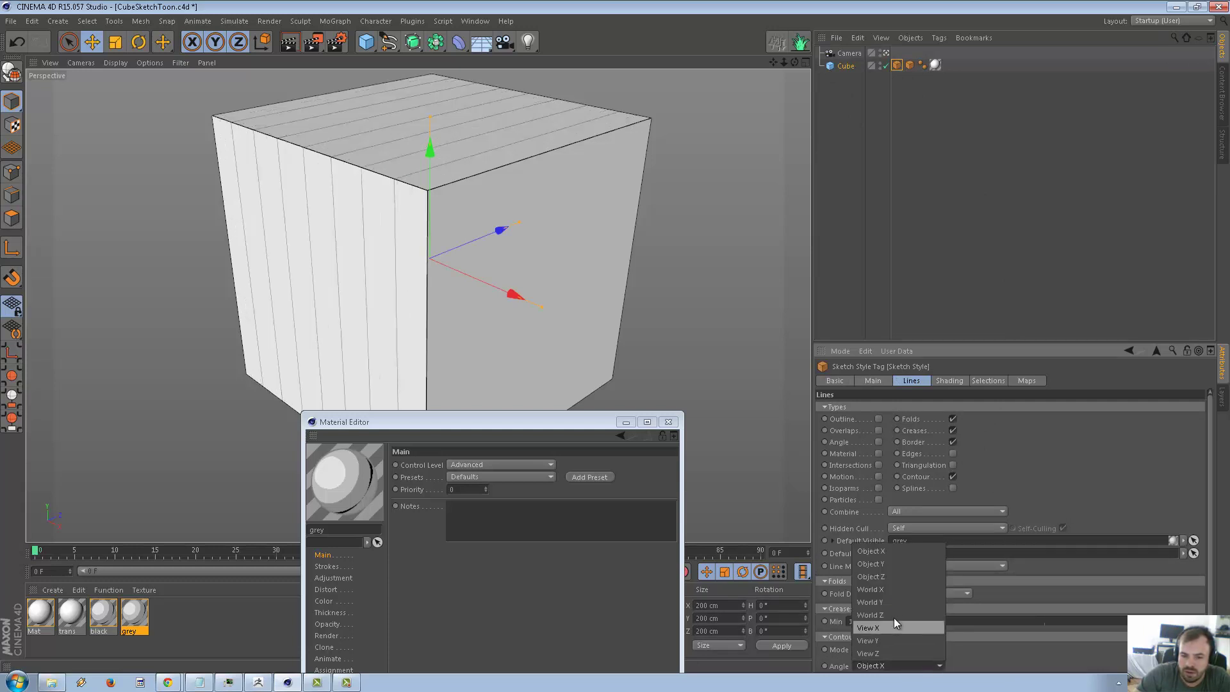
{"action": "left_click", "coordinate": [894, 564]}
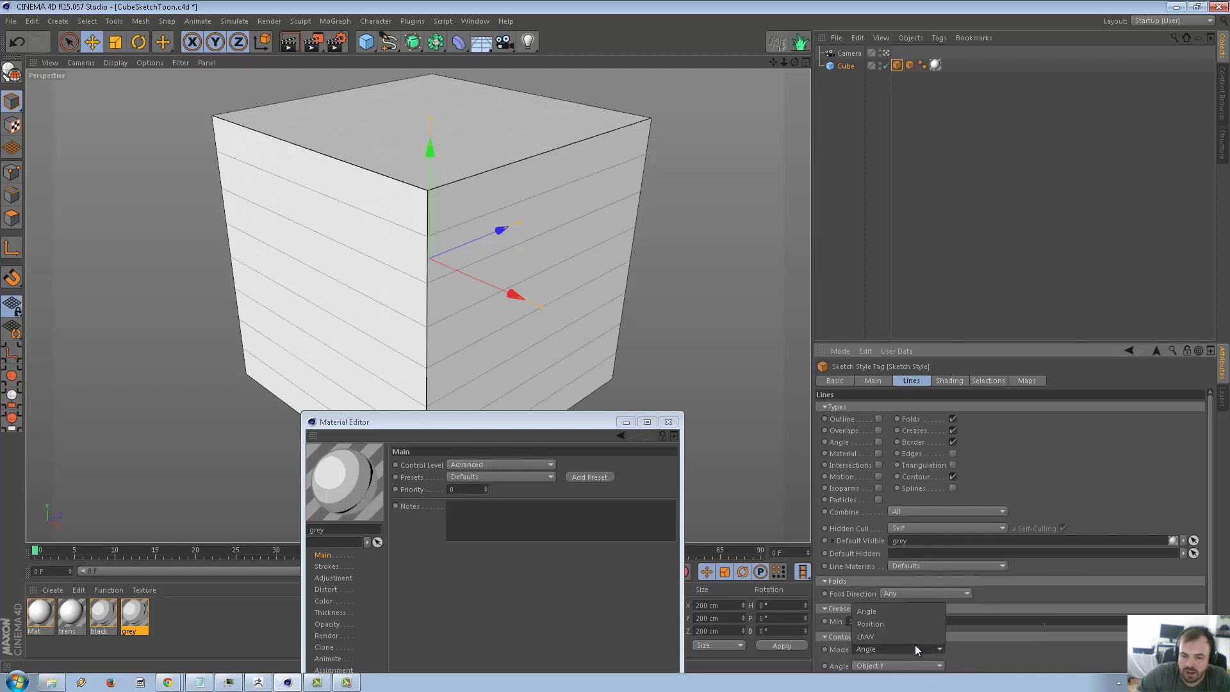
{"action": "left_click", "coordinate": [910, 666]}
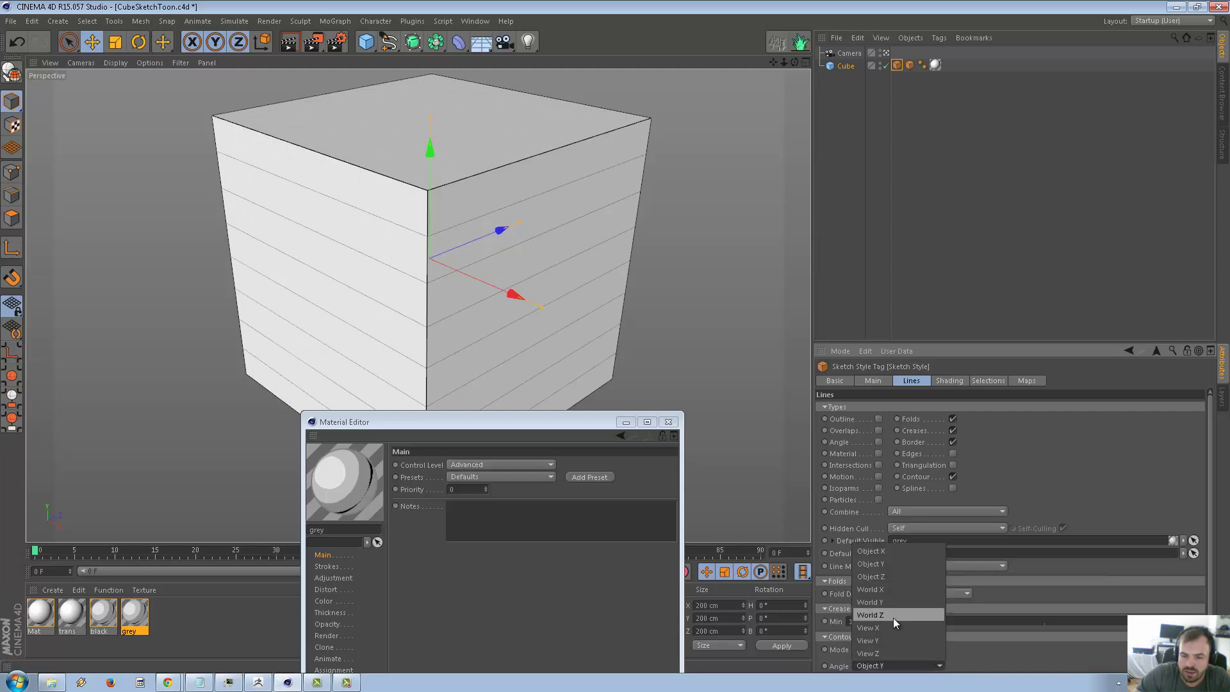
{"action": "left_click", "coordinate": [898, 603]}
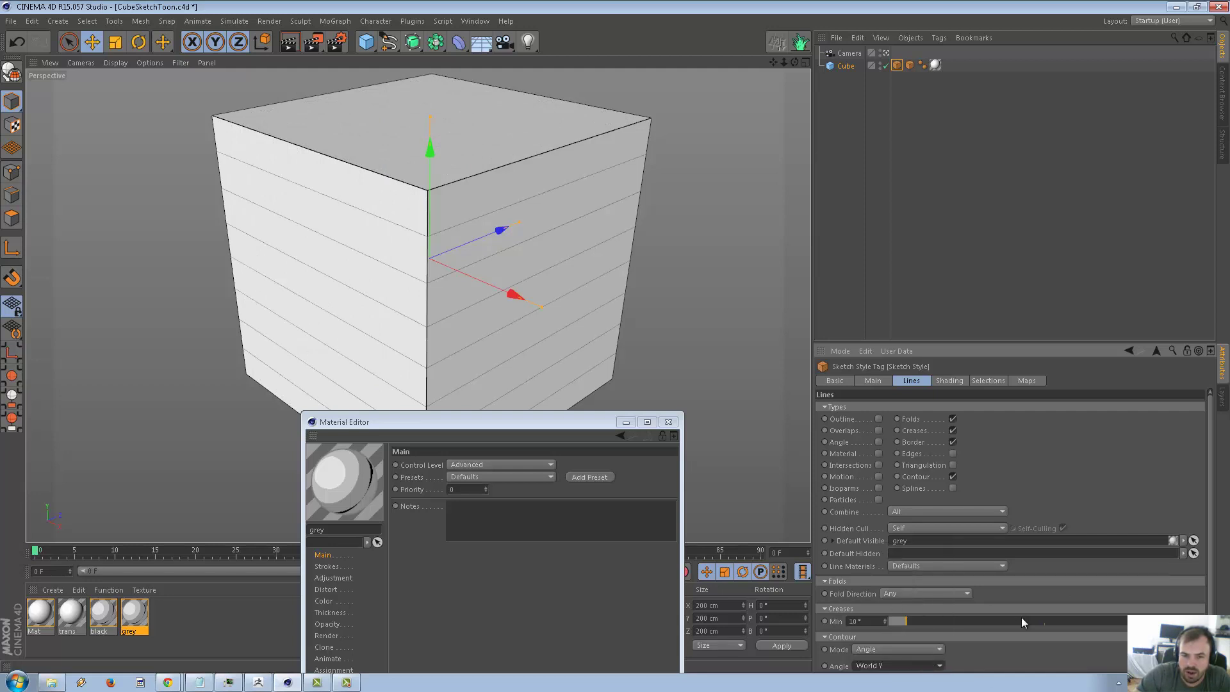
Set the grey style's contour lines to 71 steps and rotate them to 45°
{"action": "scroll", "coordinate": [1204, 592], "scroll_direction": "down", "scroll_amount": 1}
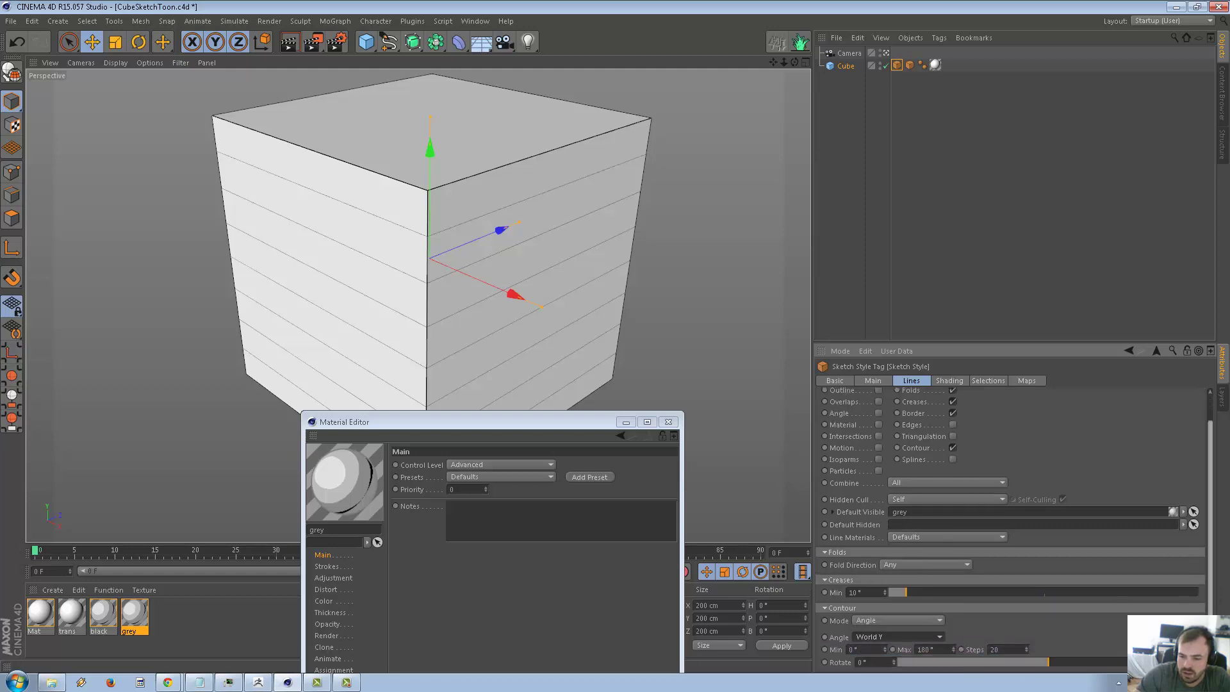
{"action": "left_click", "coordinate": [1028, 648]}
{"action": "mouse_move", "coordinate": [1028, 648]}
{"action": "left_mouse_down"}
{"action": "mouse_move", "coordinate": [1098, 654]}
{"action": "mouse_move", "coordinate": [1087, 653]}
{"action": "left_mouse_up"}
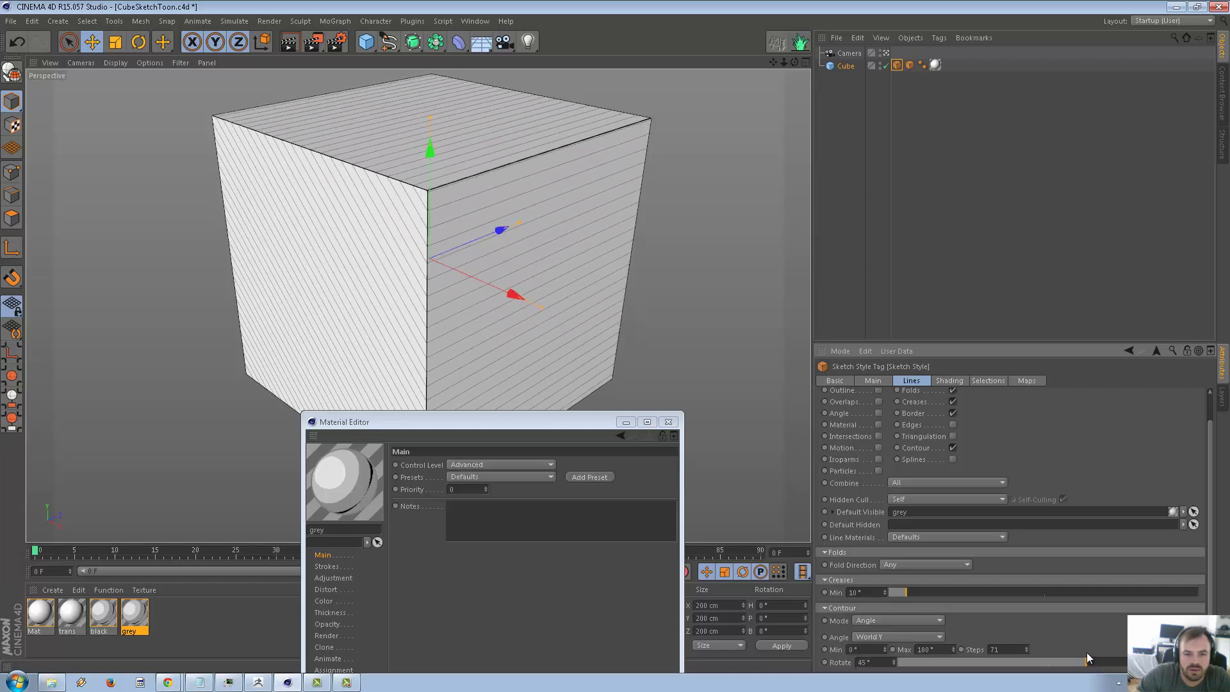
Turn off the Creases, Border and Folds line types in the grey Sketch Style tag
{"action": "left_click_drag", "start_coordinate": [482, 424], "coordinate": [572, 229]}
{"action": "left_click", "coordinate": [953, 401]}
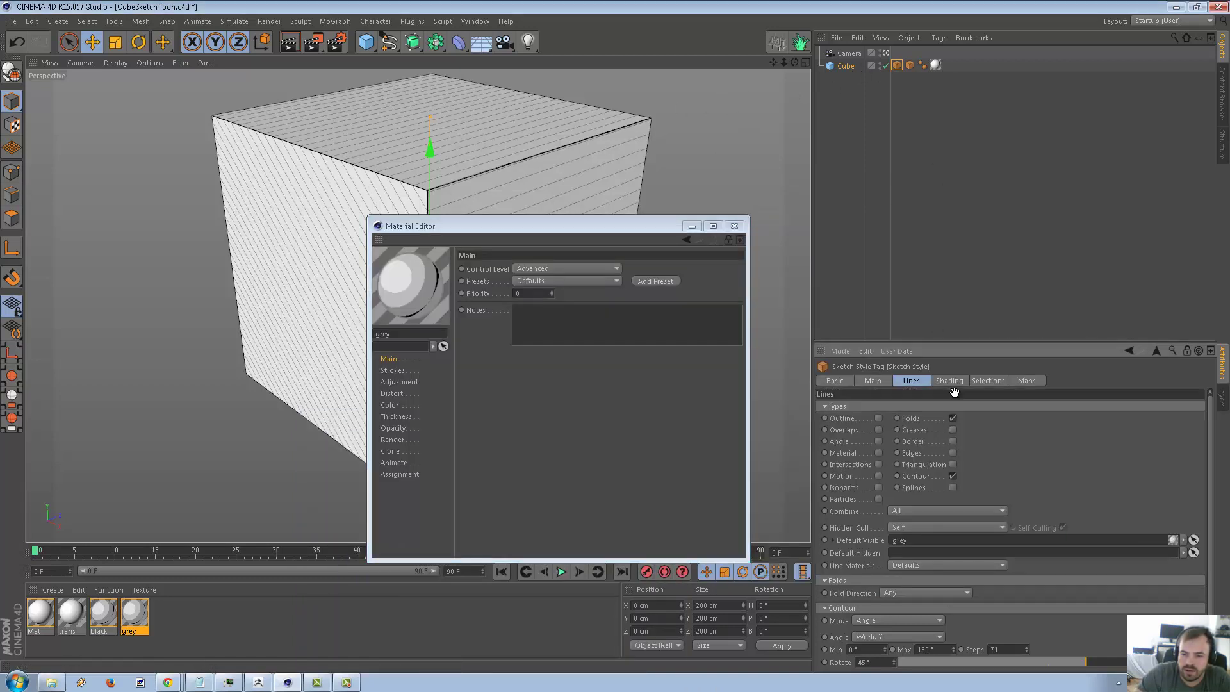
{"action": "left_click", "coordinate": [953, 419]}
Close the Material Editor and render the cube with both line styles in the Picture Viewer
{"action": "left_click", "coordinate": [909, 65]}
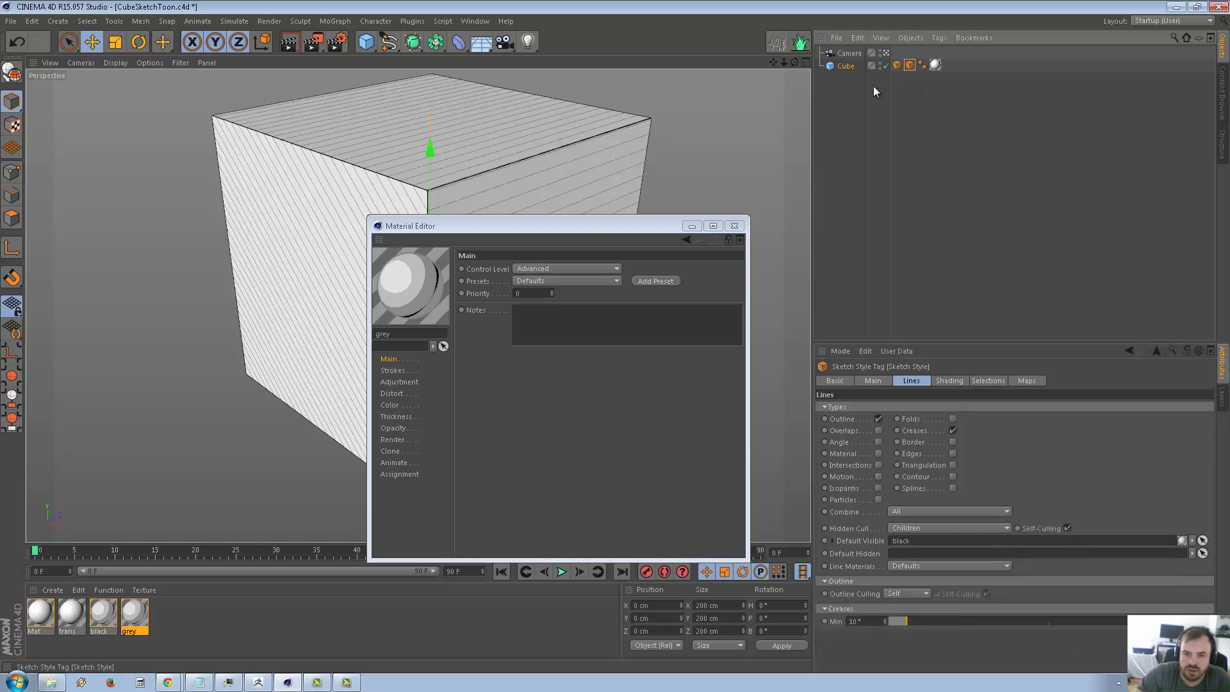
{"action": "left_click_drag", "start_coordinate": [587, 223], "coordinate": [933, 185]}
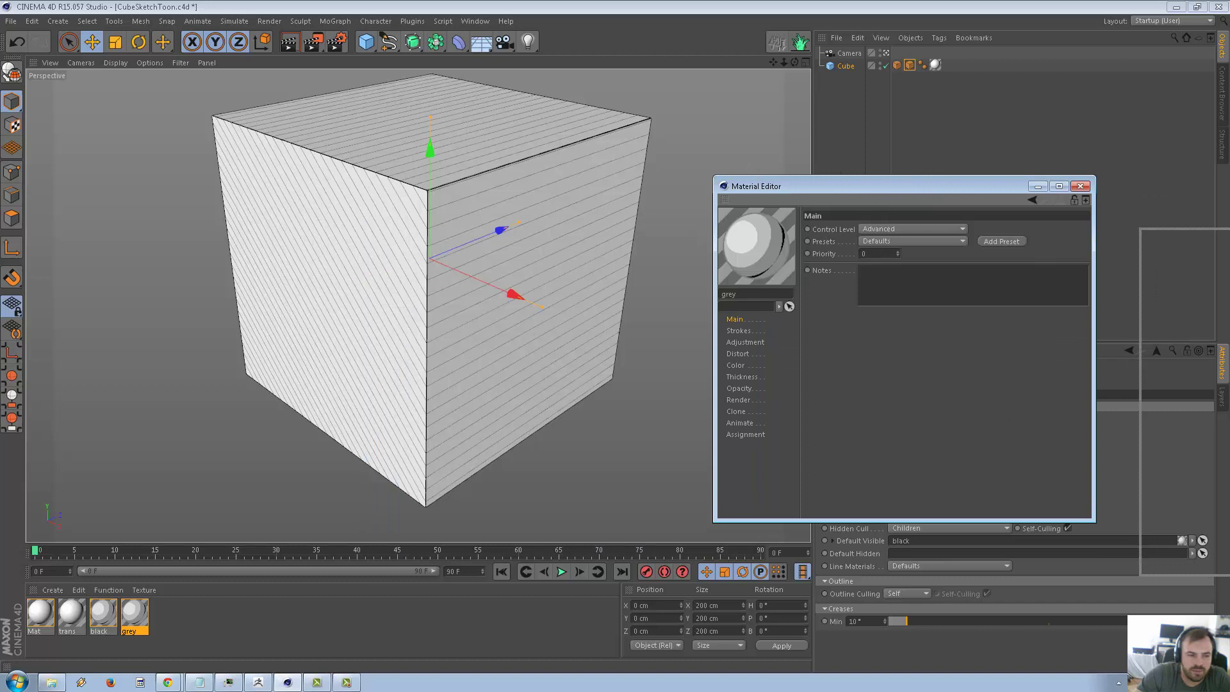
{"action": "left_click", "coordinate": [1080, 186]}
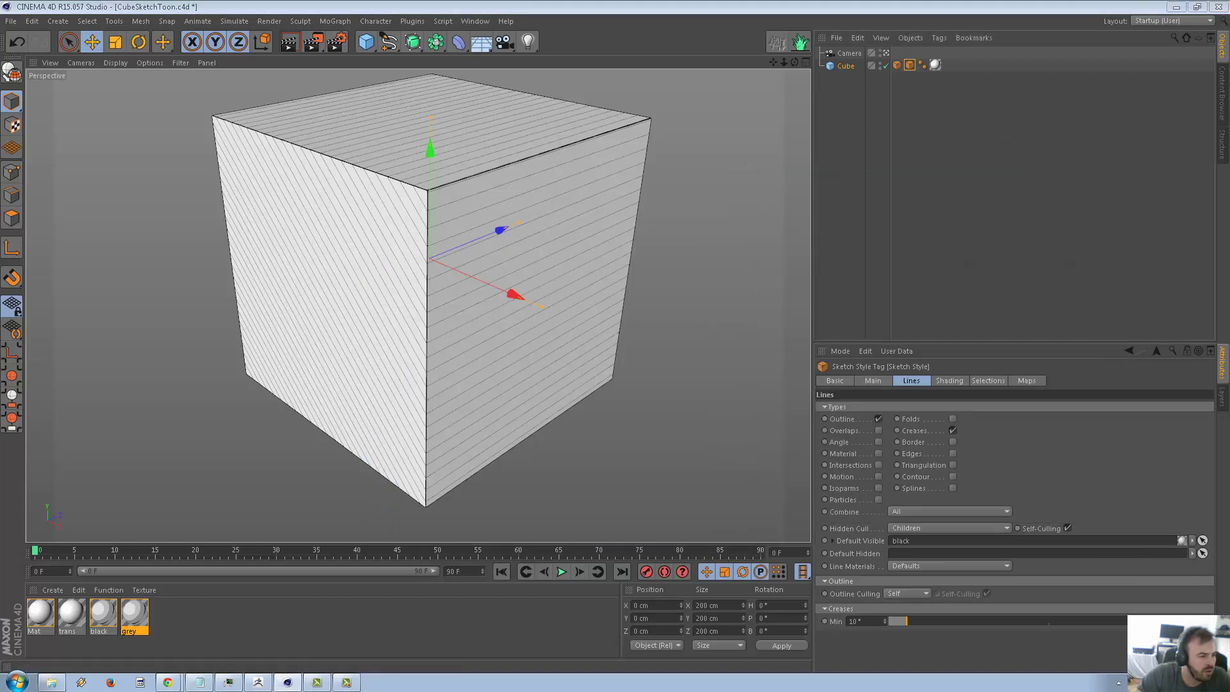
{"action": "key", "text": "shift+r"}
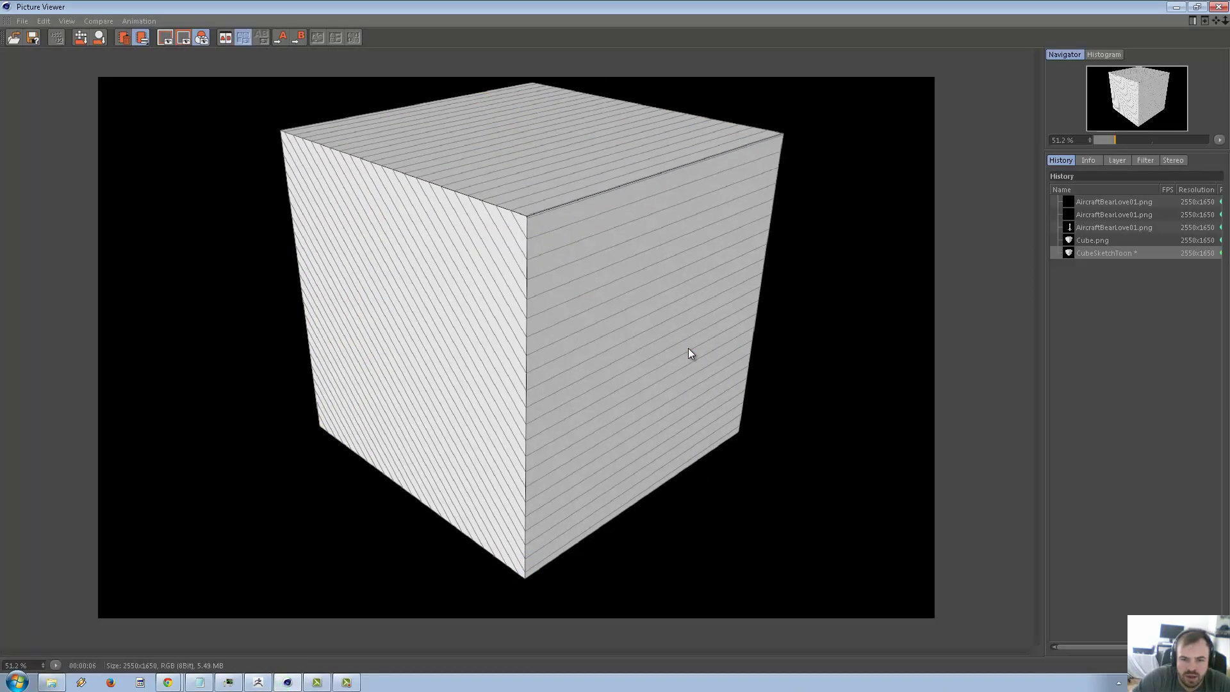
{"action": "left_click", "coordinate": [1218, 7]}
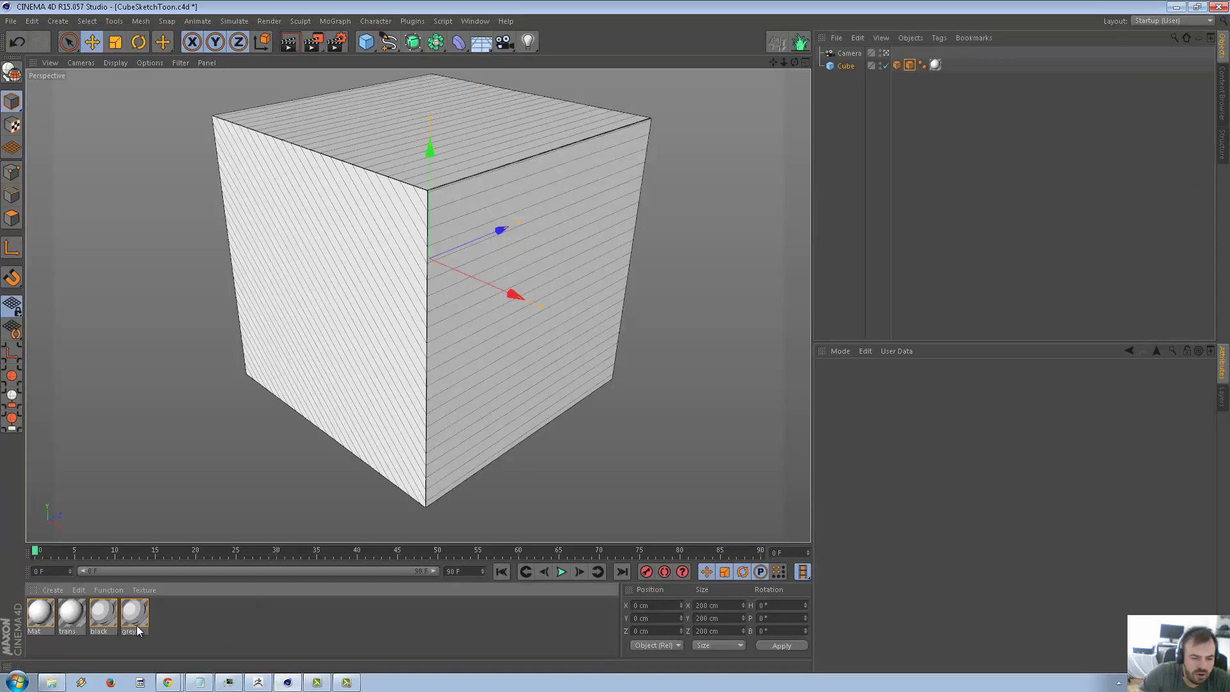
Set the black sketch material's color Distance modifier to use the Camera range
{"action": "left_click", "coordinate": [106, 615]}
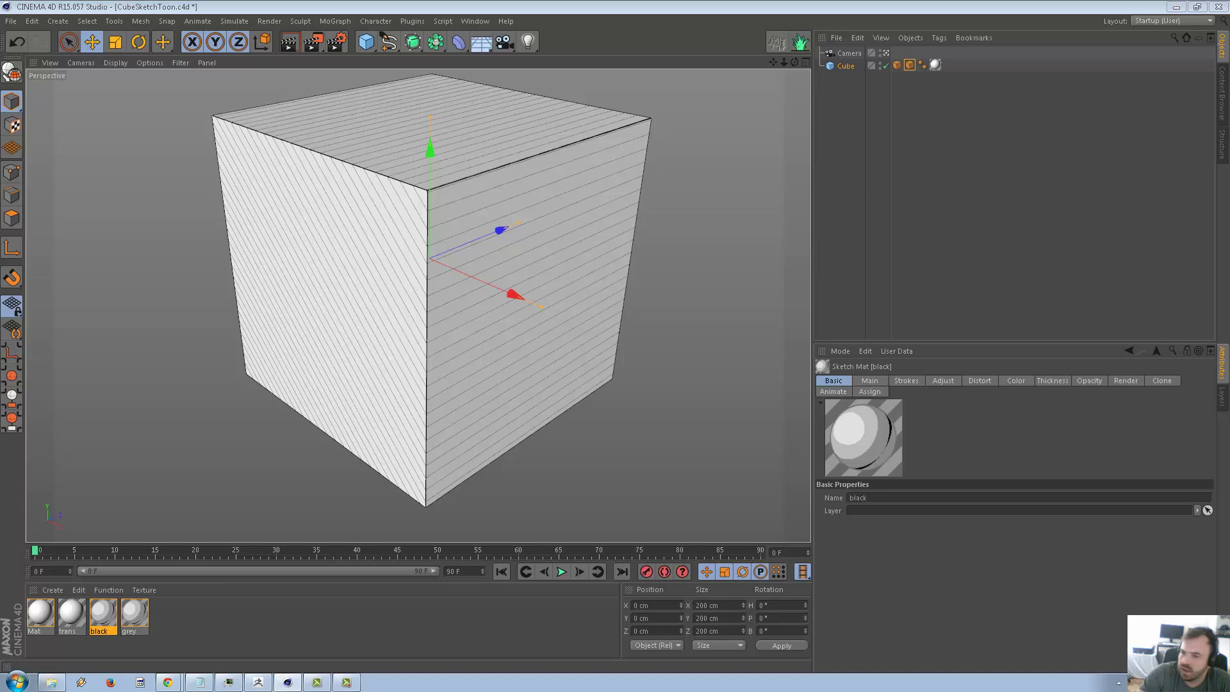
{"action": "double_click", "coordinate": [103, 614]}
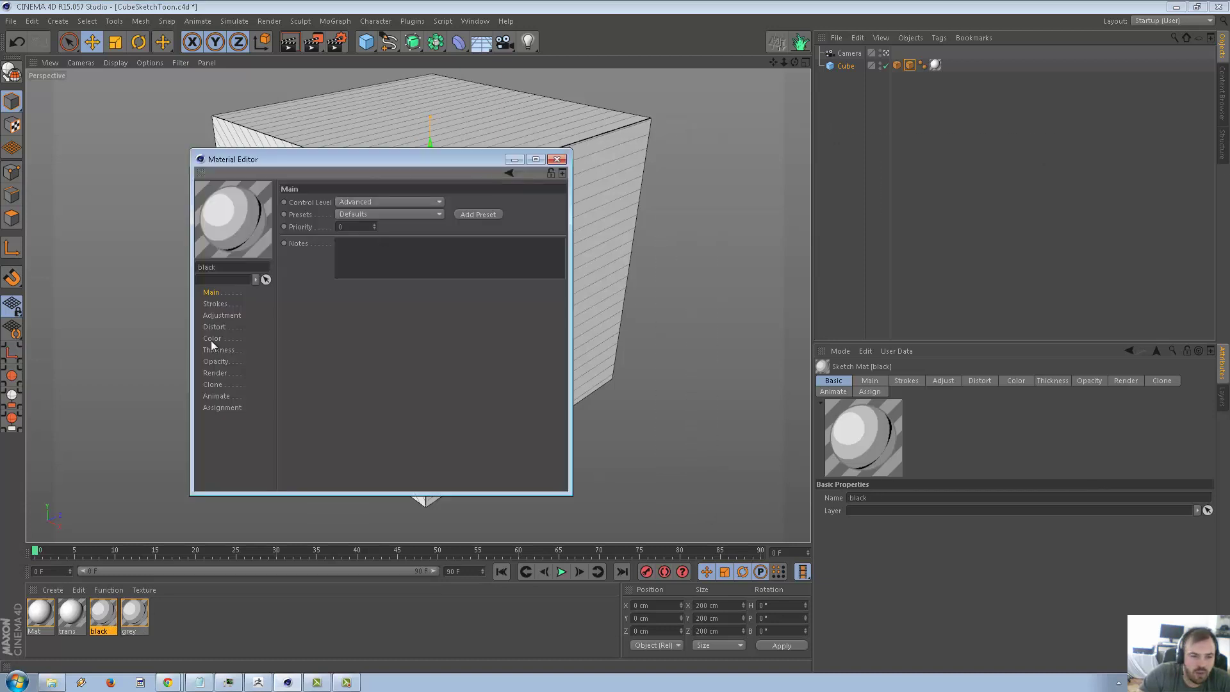
{"action": "left_click", "coordinate": [212, 340]}
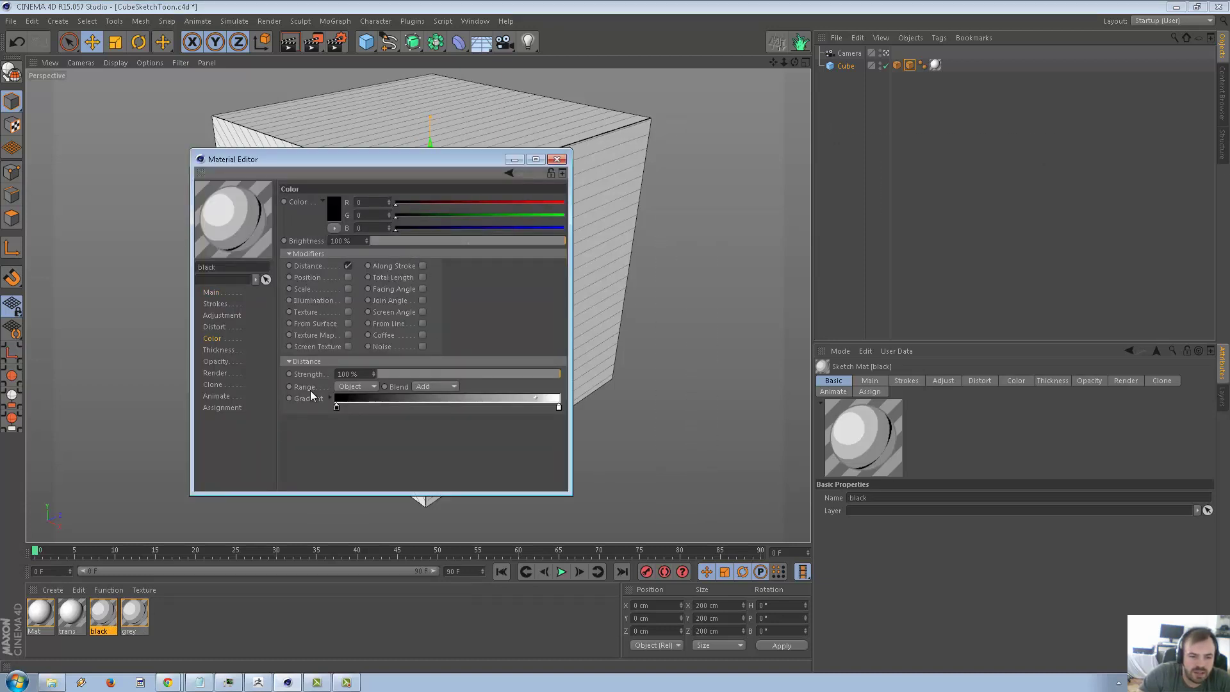
{"action": "left_click", "coordinate": [354, 387]}
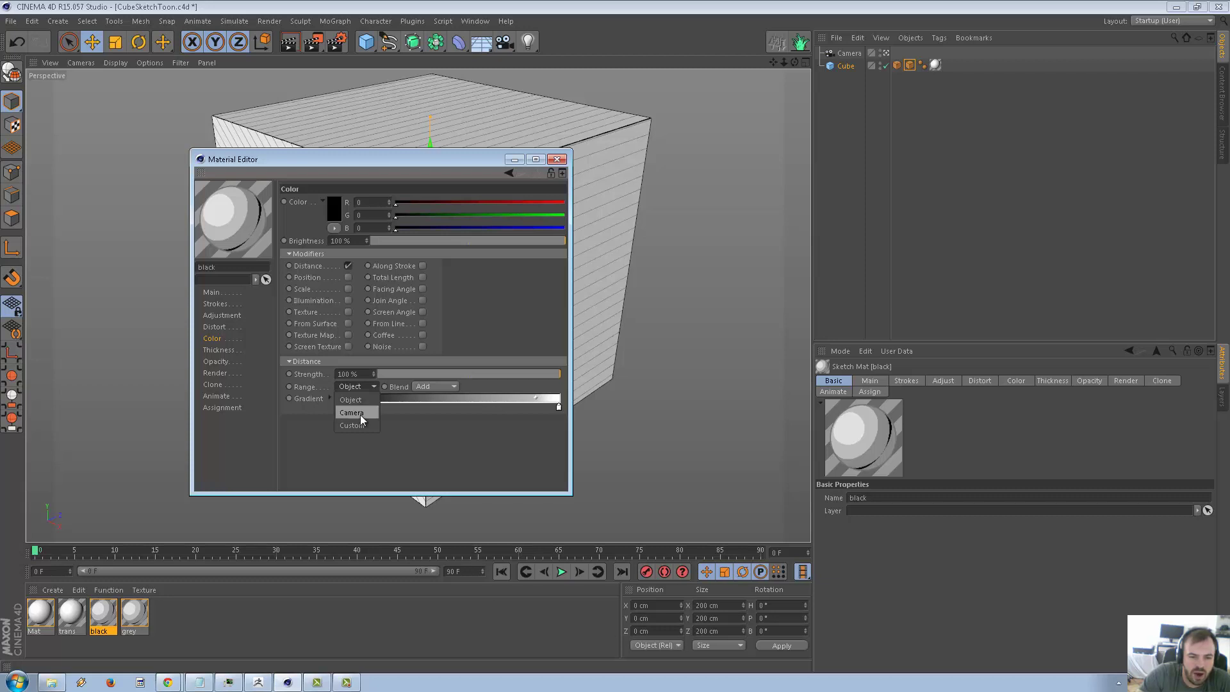
{"action": "left_click", "coordinate": [360, 414]}
Adjust the black material's Distance gradient, moving the black knot past the middle and the midpoint close to the white end
{"action": "left_click_drag", "start_coordinate": [396, 164], "coordinate": [725, 240]}
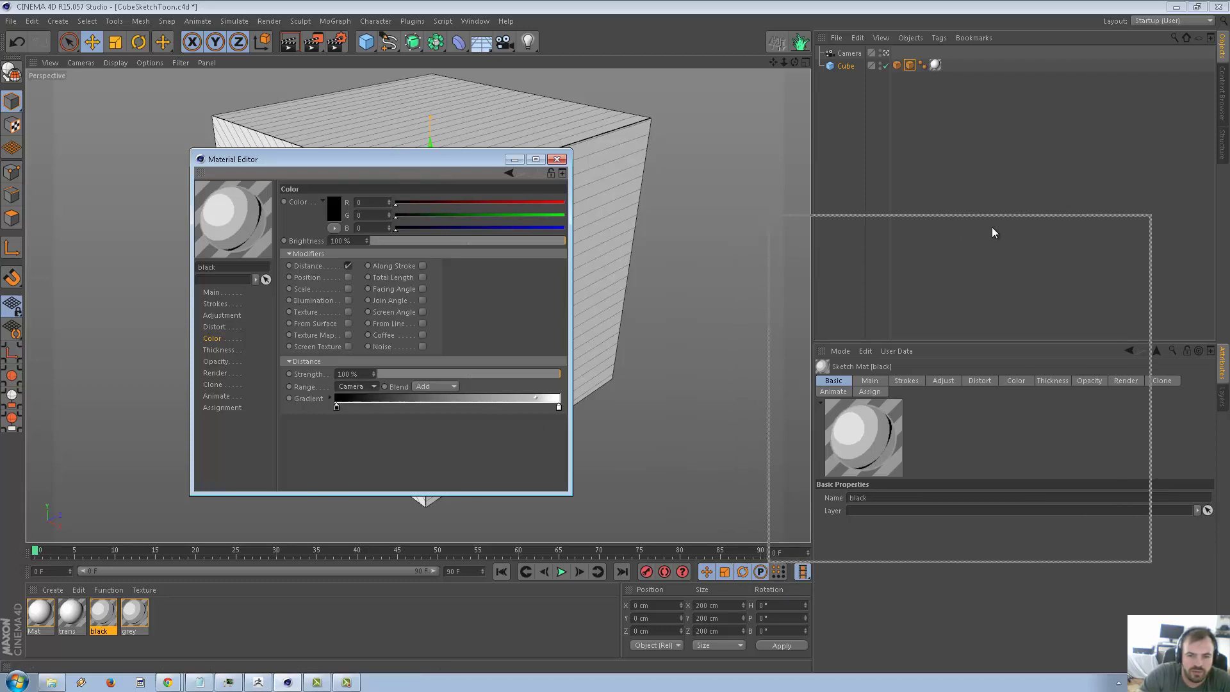
{"action": "left_click_drag", "start_coordinate": [993, 232], "coordinate": [993, 232]}
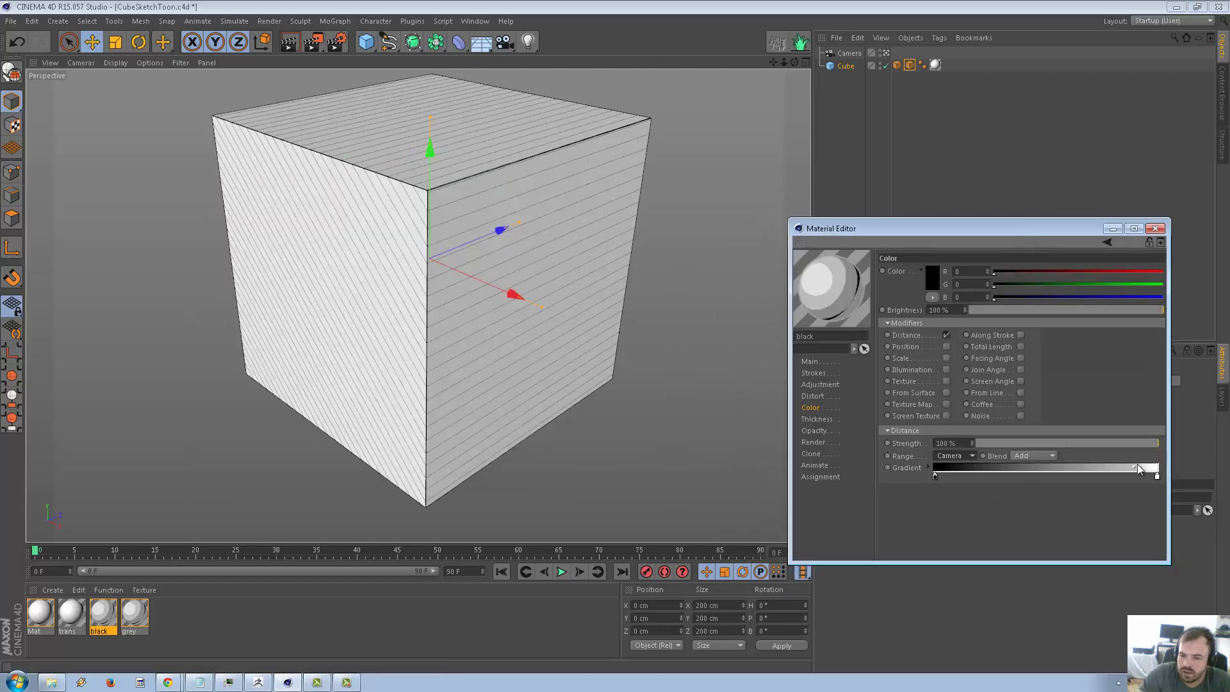
{"action": "left_click_drag", "start_coordinate": [1138, 470], "coordinate": [1155, 469]}
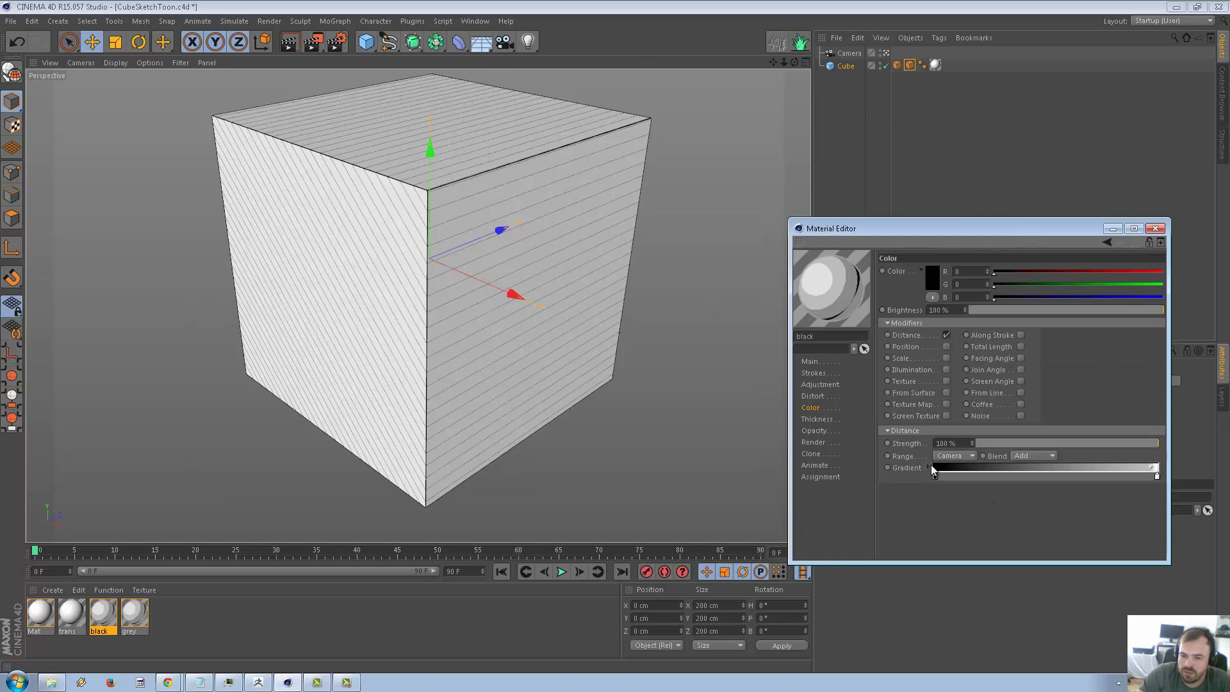
{"action": "left_click_drag", "start_coordinate": [939, 478], "coordinate": [1071, 482]}
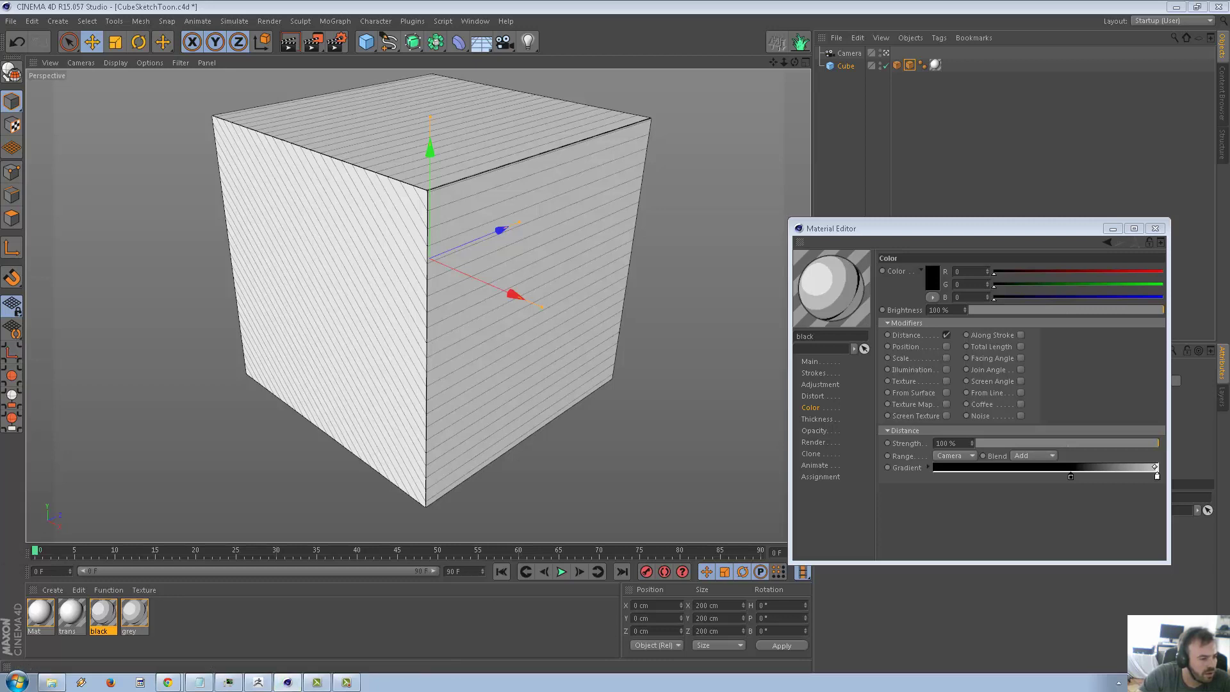
Set the black material's line thickness to 3 and render the cube in the Picture Viewer
{"action": "left_click", "coordinate": [831, 418]}
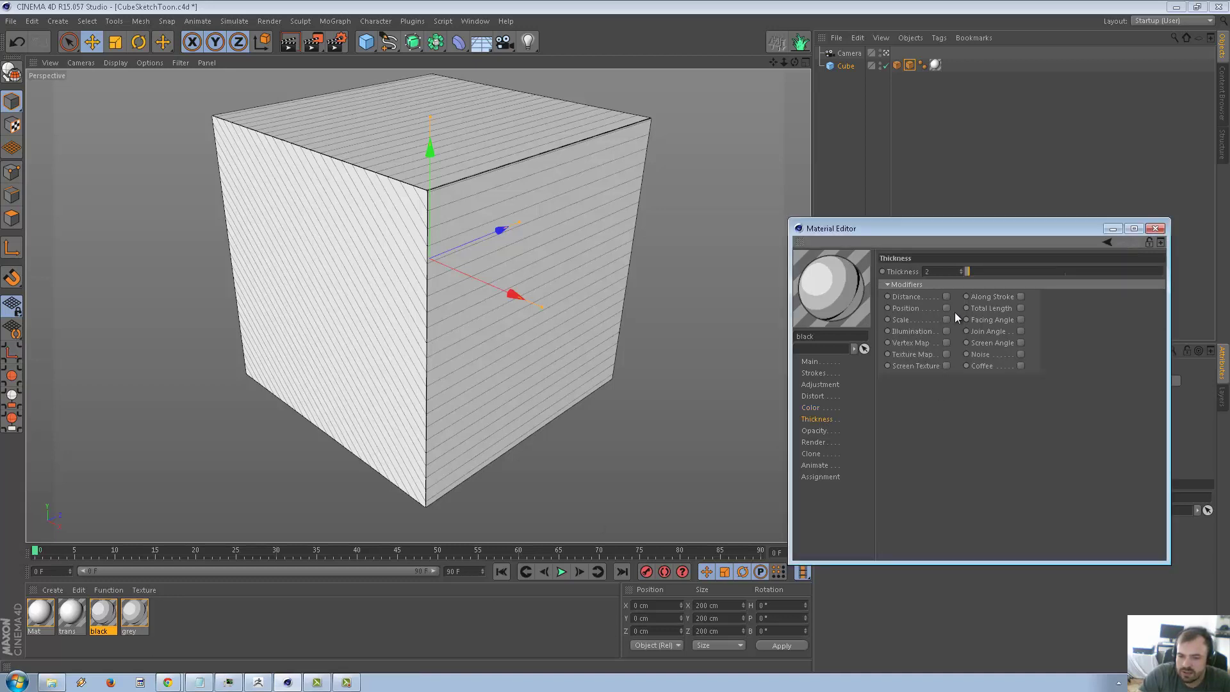
{"action": "left_click", "coordinate": [961, 269]}
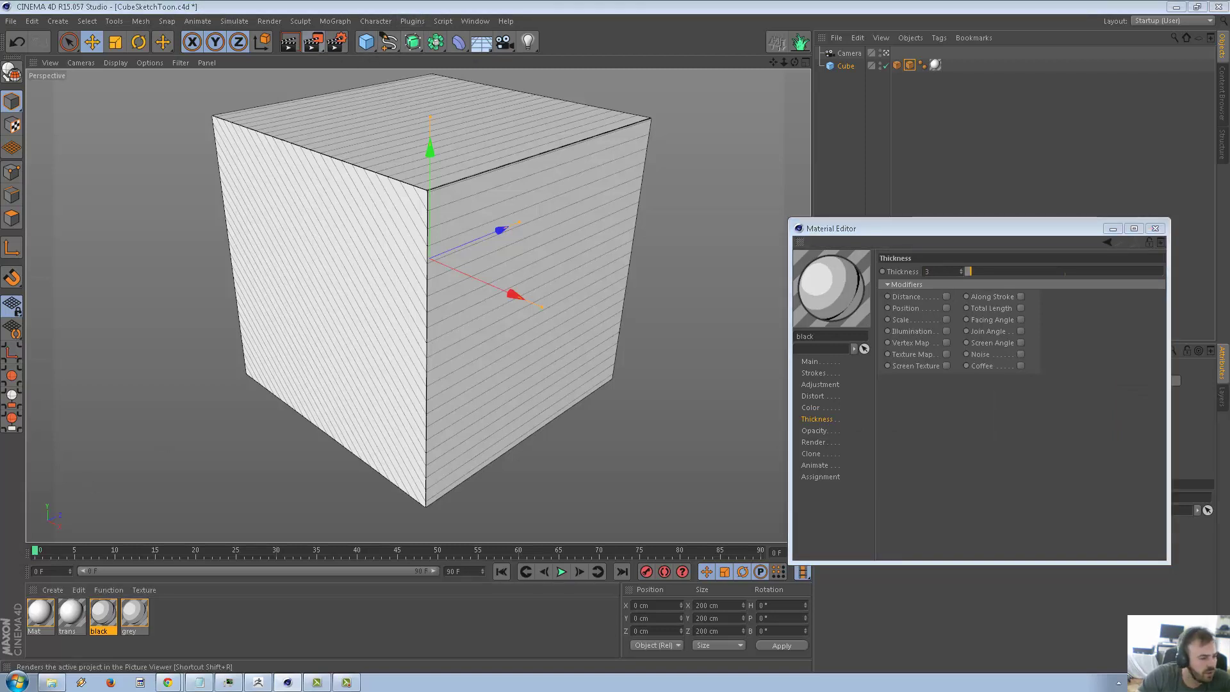
{"action": "key", "text": "shift+r"}
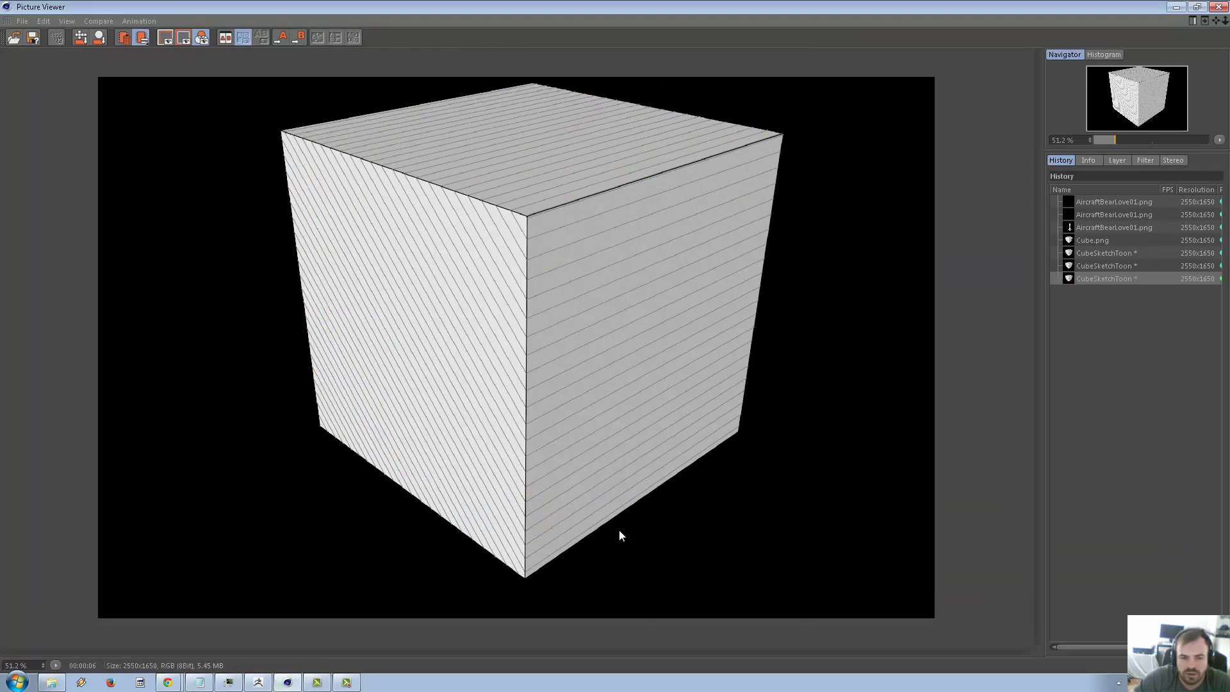
{"action": "left_click_drag", "start_coordinate": [769, 6], "coordinate": [197, 402]}
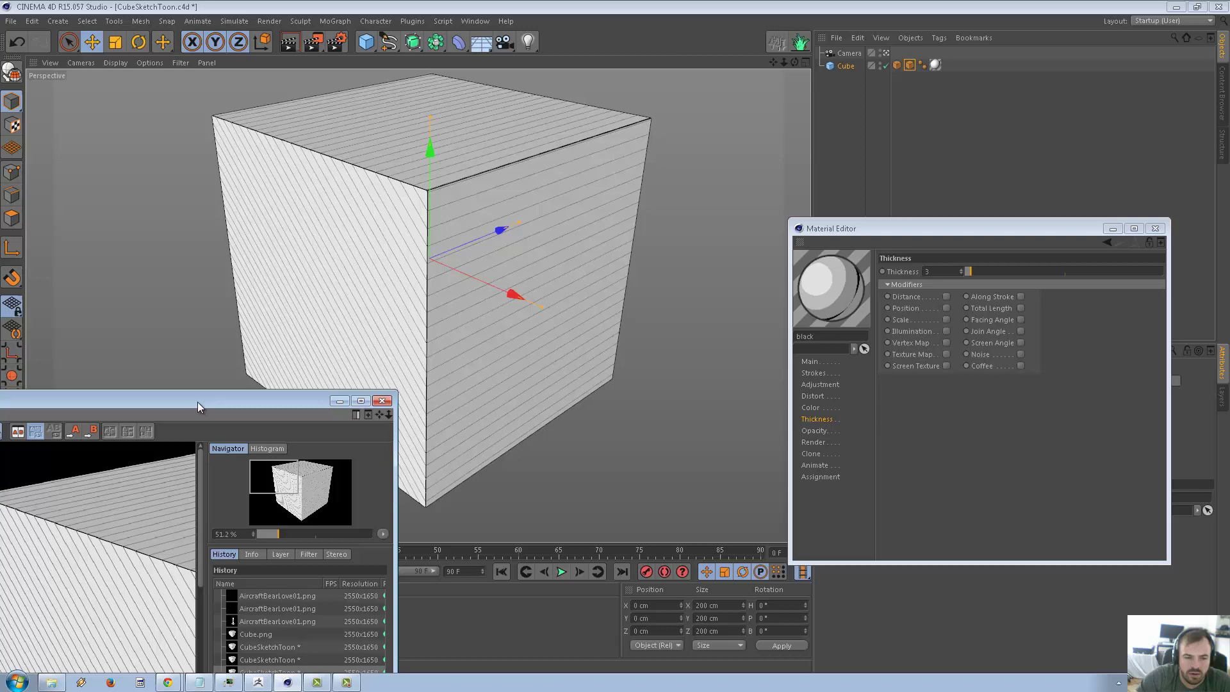
{"action": "left_click", "coordinate": [998, 49]}
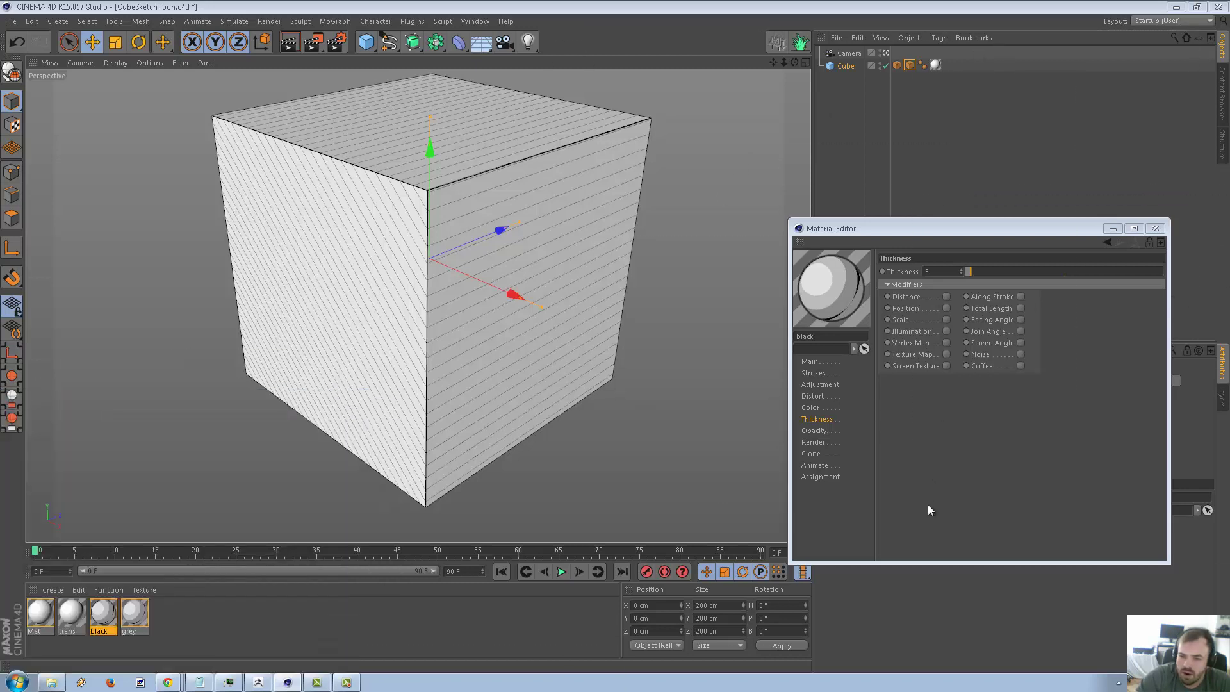
Turn on the Distance modifier for the black material's thickness, with a Custom range and Spline mode
{"action": "left_click", "coordinate": [947, 297]}
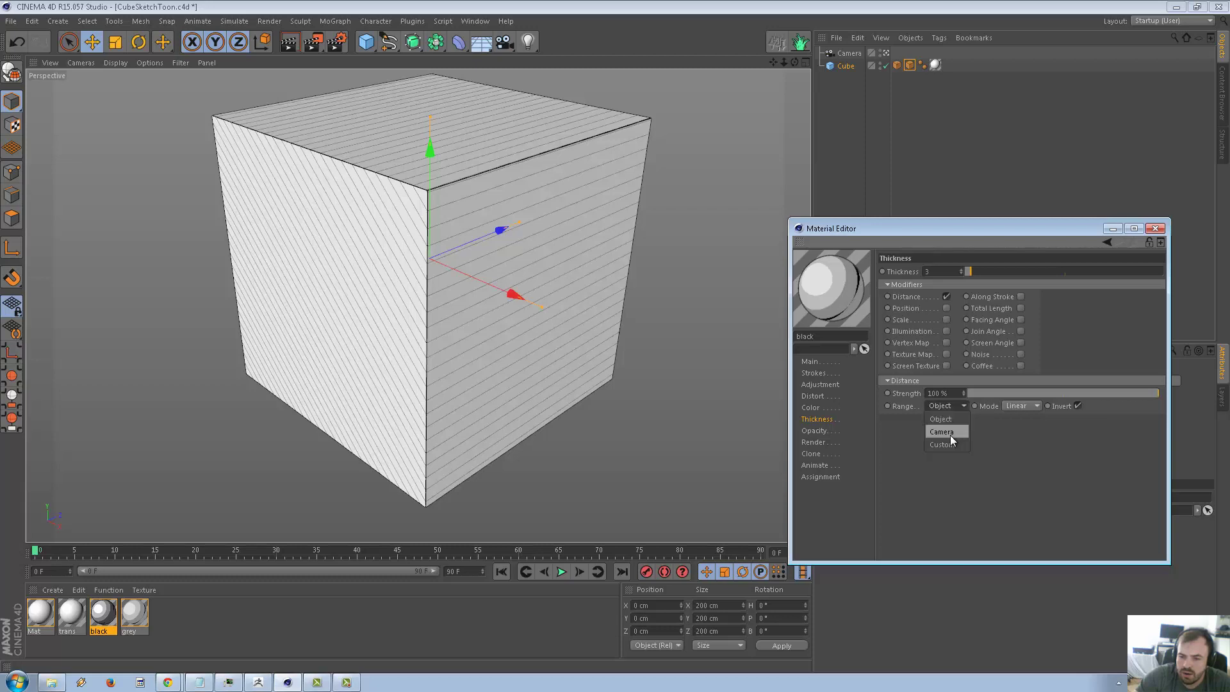
{"action": "left_click", "coordinate": [949, 433]}
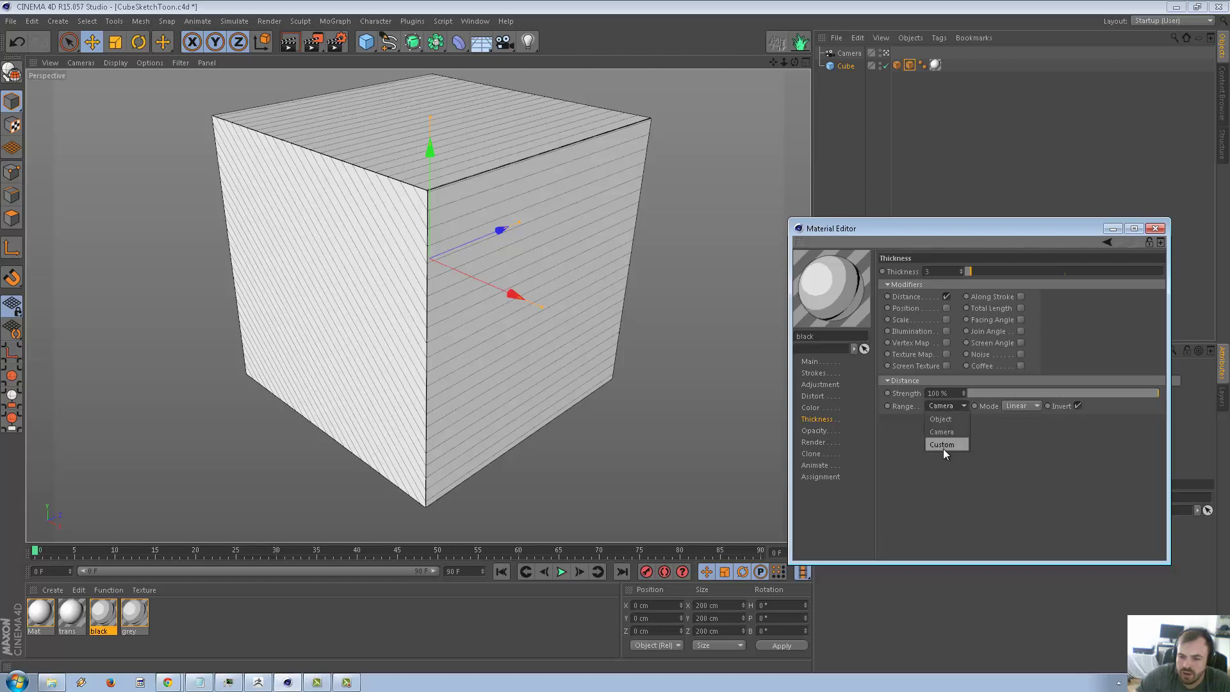
{"action": "left_click", "coordinate": [944, 448]}
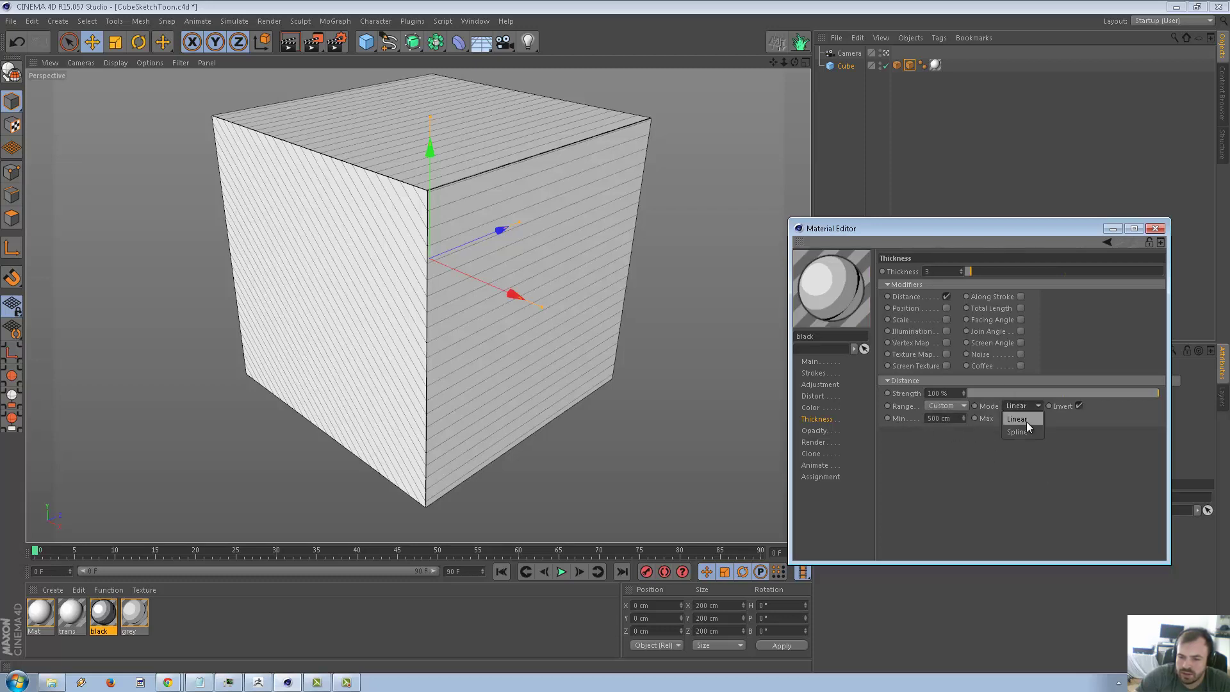
{"action": "left_click", "coordinate": [1027, 427]}
Shape the thickness spline to start at about 0.4 and peak at about 1.0 near the middle of the range
{"action": "left_click_drag", "start_coordinate": [1025, 469], "coordinate": [1043, 456]}
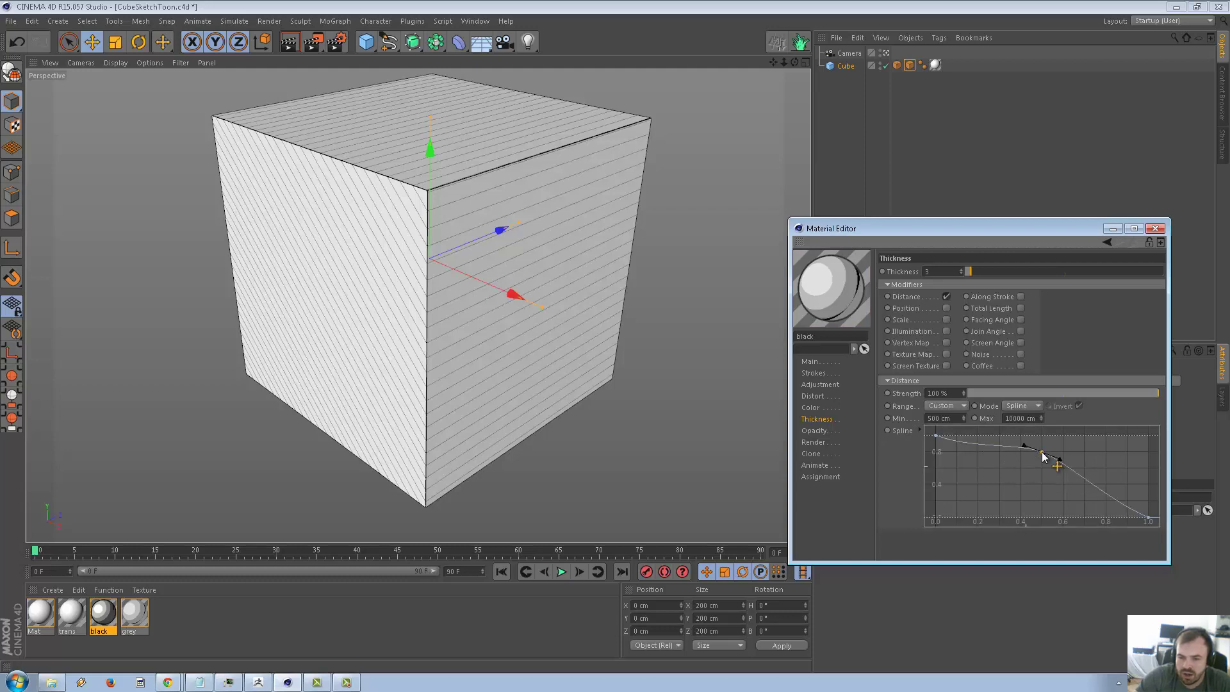
{"action": "left_click_drag", "start_coordinate": [935, 437], "coordinate": [937, 483]}
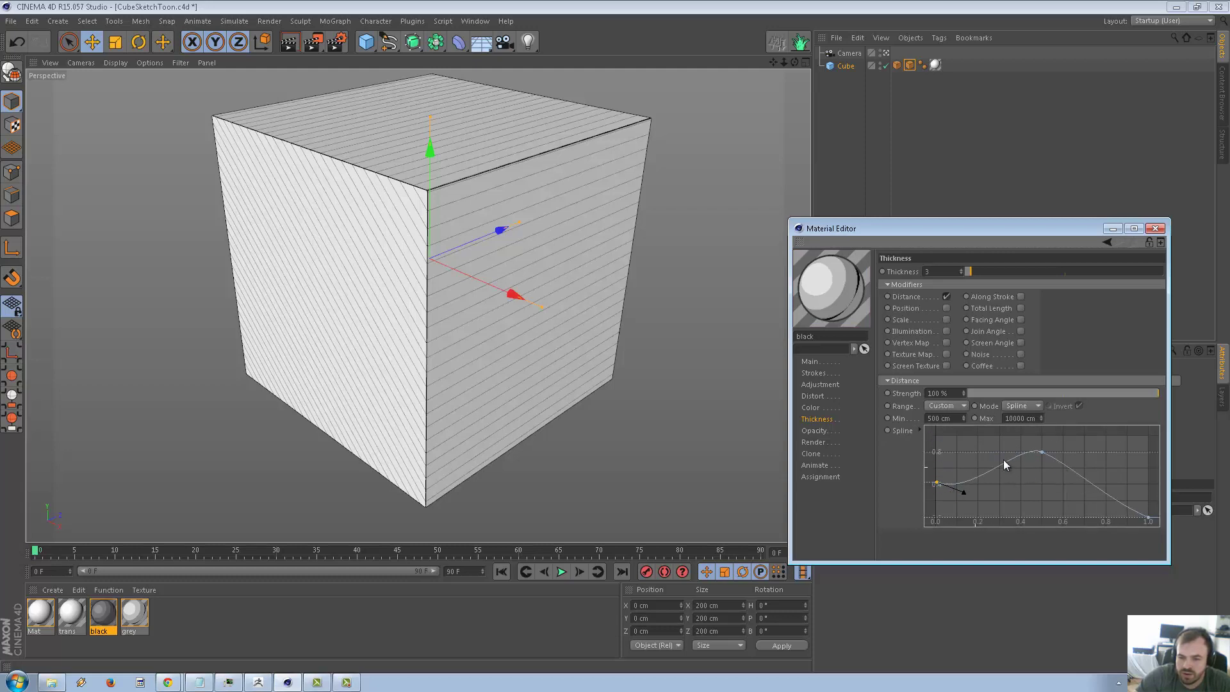
{"action": "left_click_drag", "start_coordinate": [1042, 453], "coordinate": [1040, 437]}
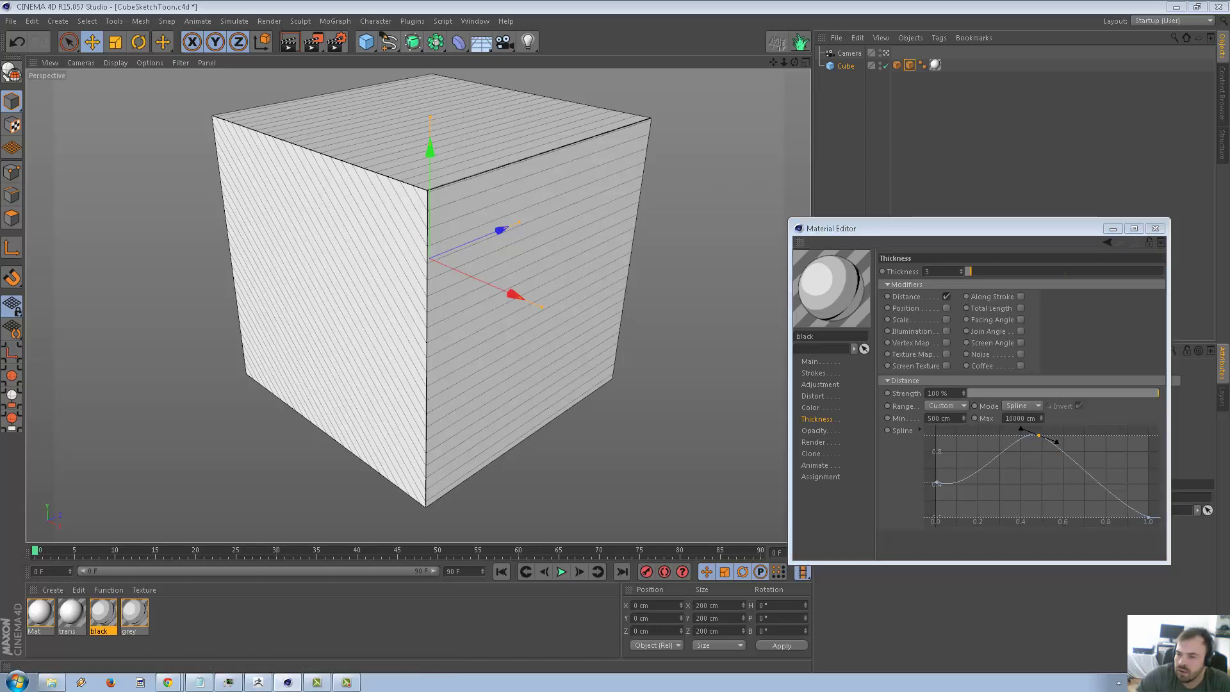
Render the cube again in the Picture Viewer without overwriting Cube.png
{"action": "left_click", "coordinate": [313, 42]}
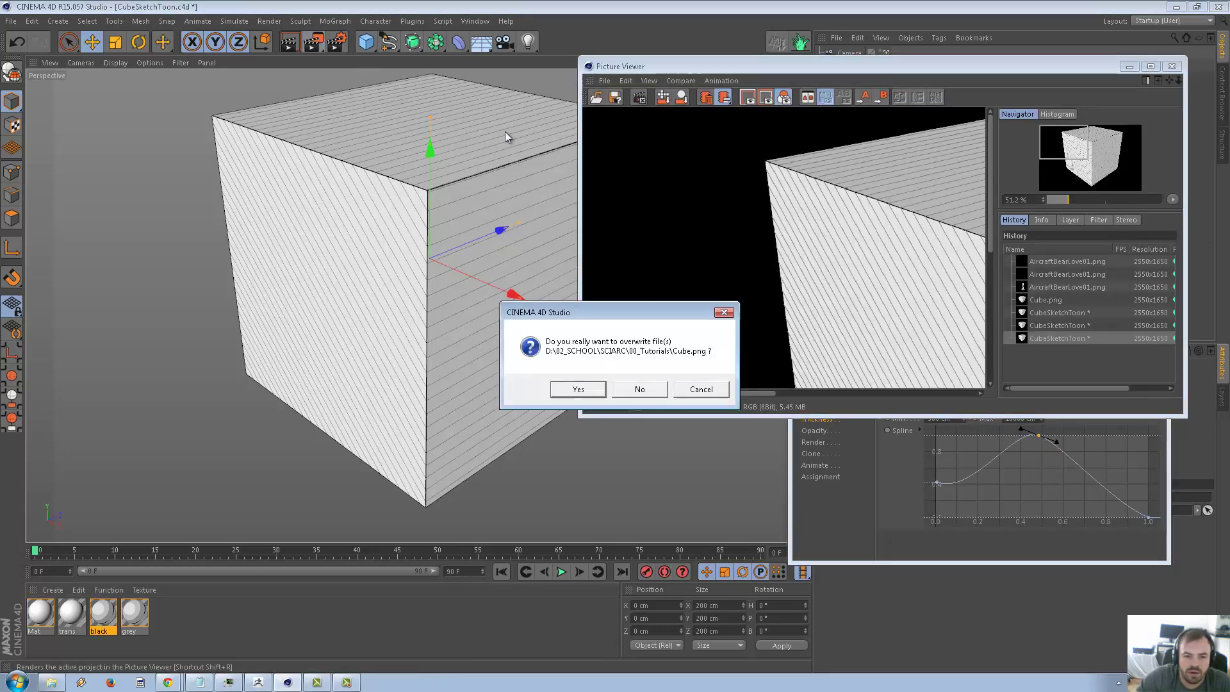
{"action": "left_click", "coordinate": [639, 389]}
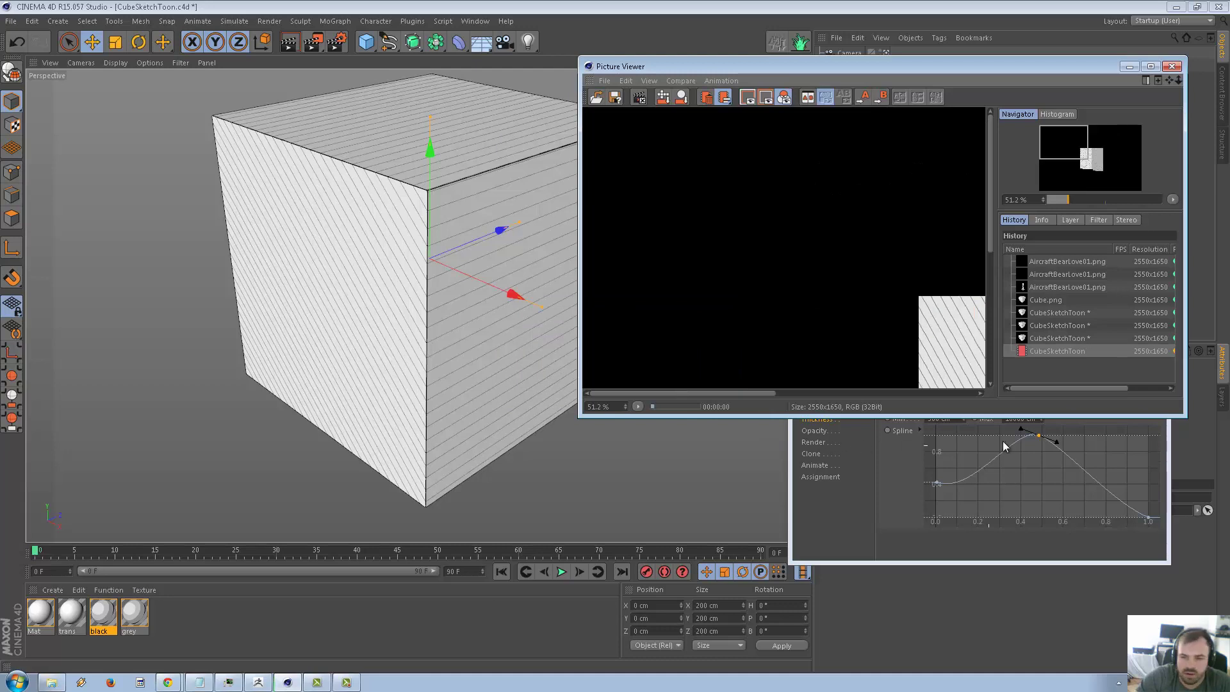
{"action": "left_click_drag", "start_coordinate": [739, 392], "coordinate": [879, 393]}
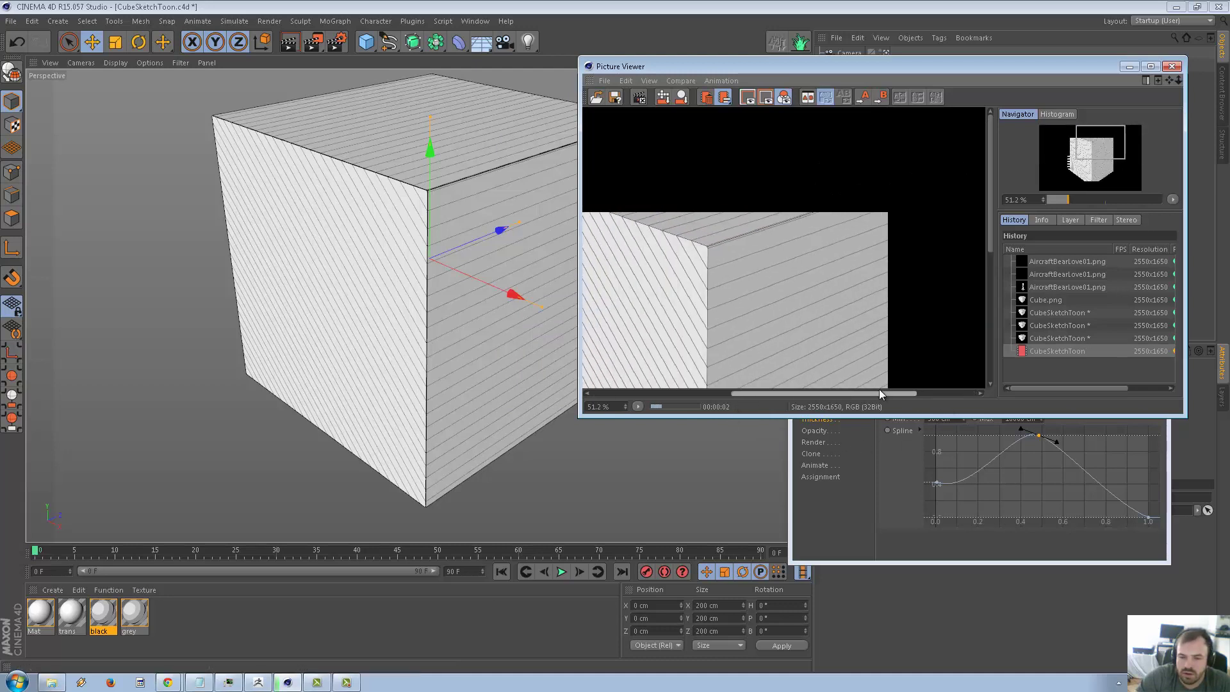
{"action": "scroll", "coordinate": [793, 270], "scroll_direction": "down", "scroll_amount": 3}
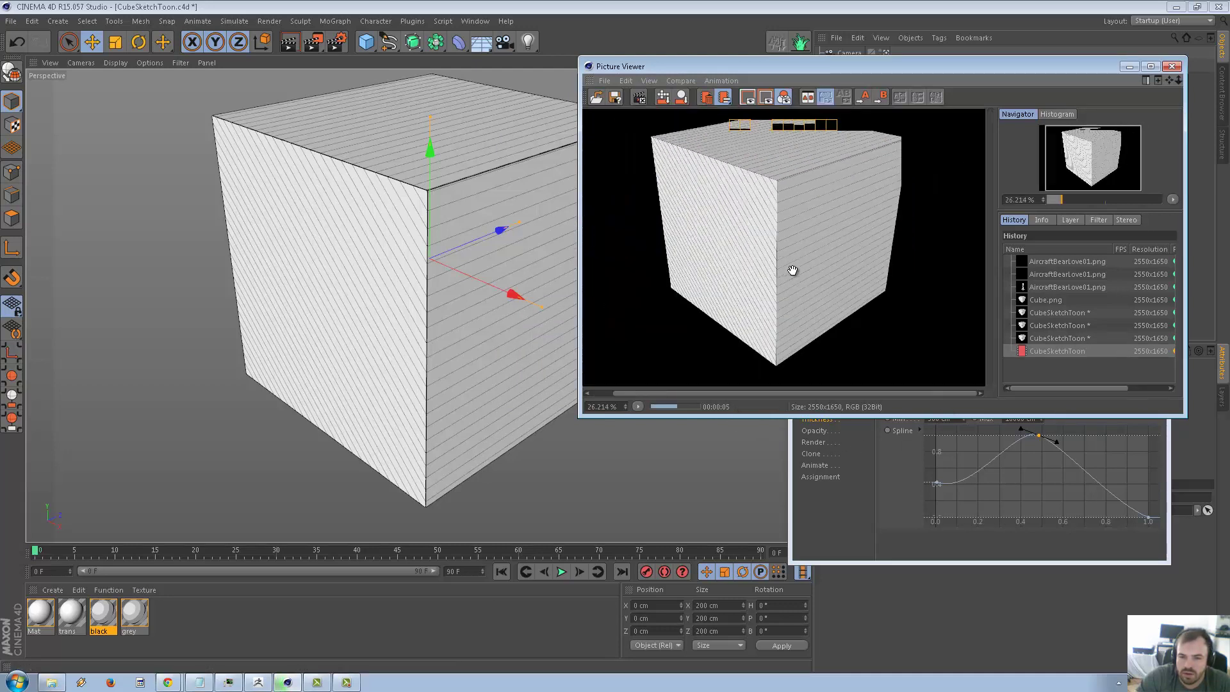
Examine the outline and contour line thickness along the cube's edges in the finished render, and close the Picture Viewer
{"action": "scroll", "coordinate": [793, 269], "scroll_direction": "up", "scroll_amount": 5}
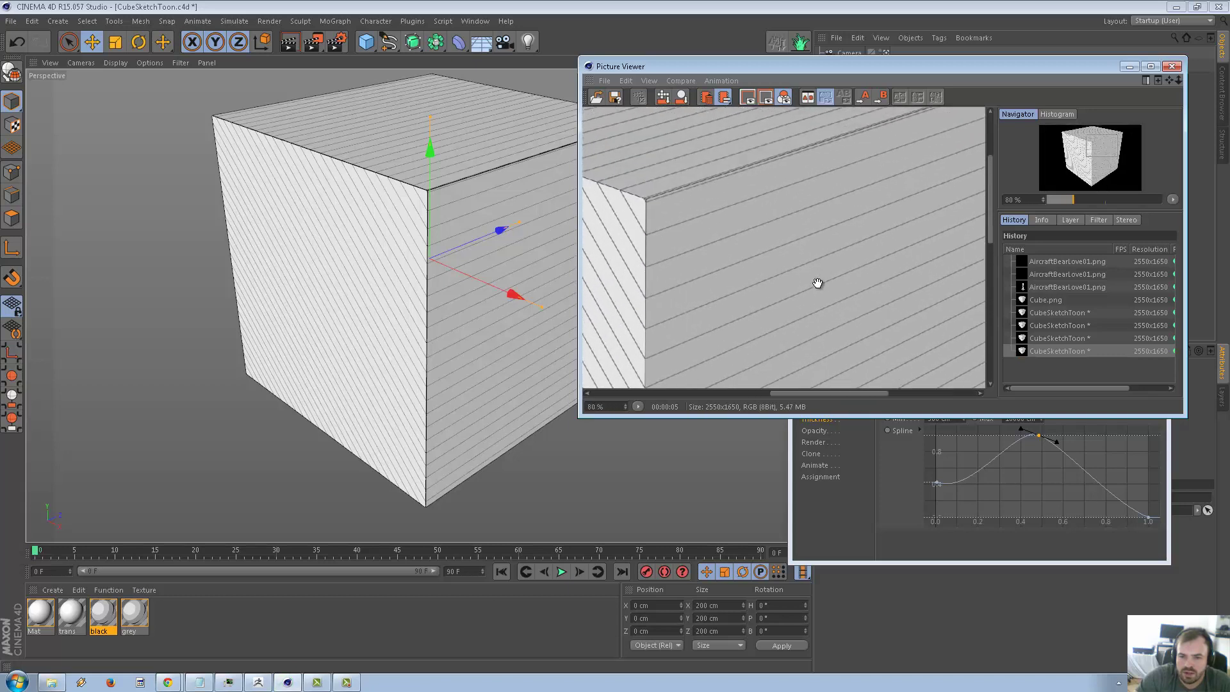
{"action": "left_click_drag", "start_coordinate": [818, 283], "coordinate": [679, 328]}
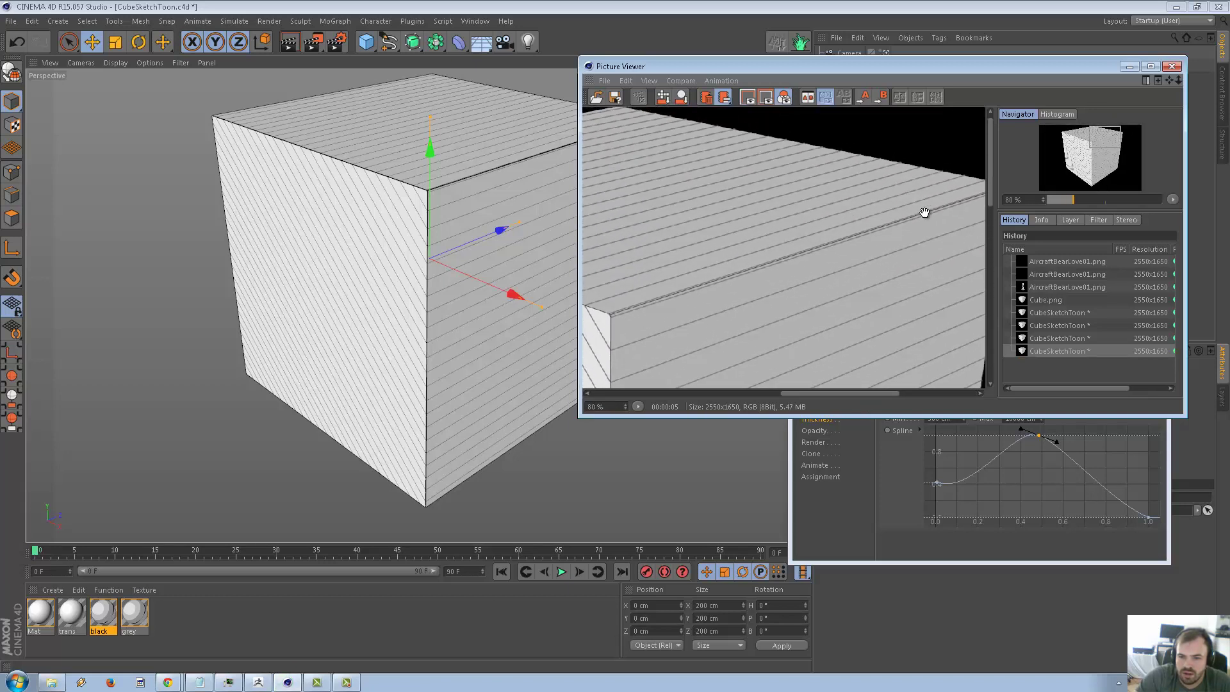
{"action": "left_click_drag", "start_coordinate": [925, 213], "coordinate": [843, 252]}
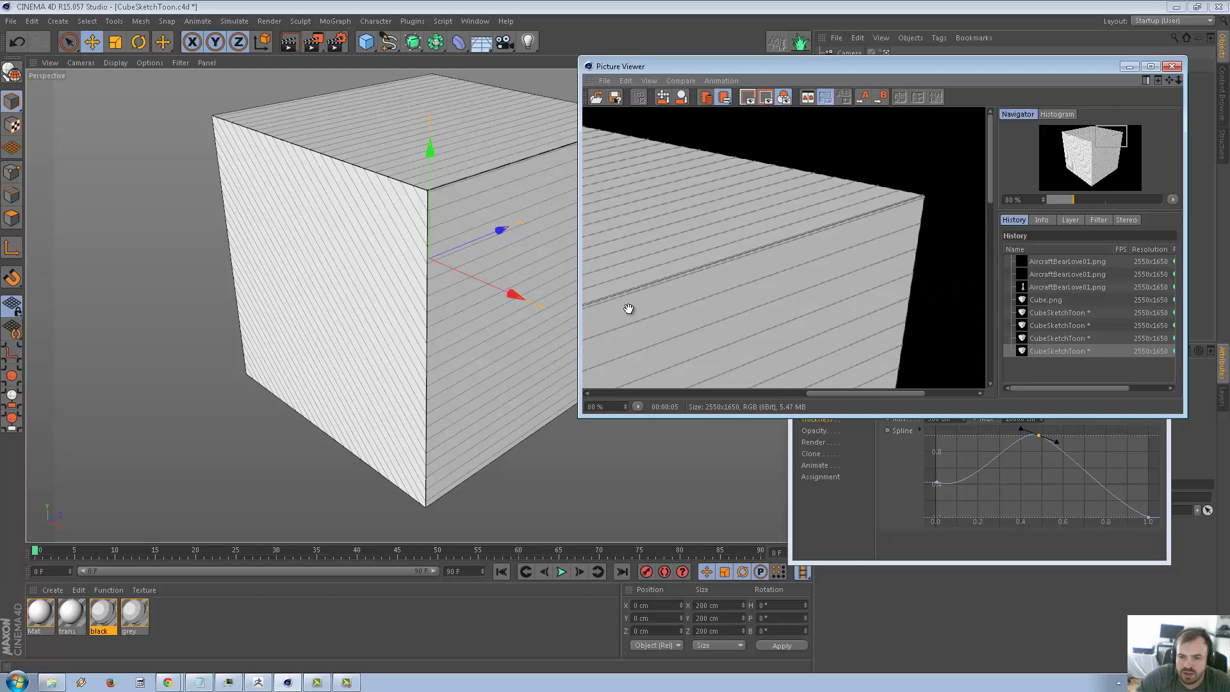
{"action": "left_click_drag", "start_coordinate": [628, 308], "coordinate": [736, 266]}
{"action": "scroll", "coordinate": [898, 220], "scroll_direction": "up", "scroll_amount": 1}
{"action": "left_click_drag", "start_coordinate": [898, 220], "coordinate": [751, 223]}
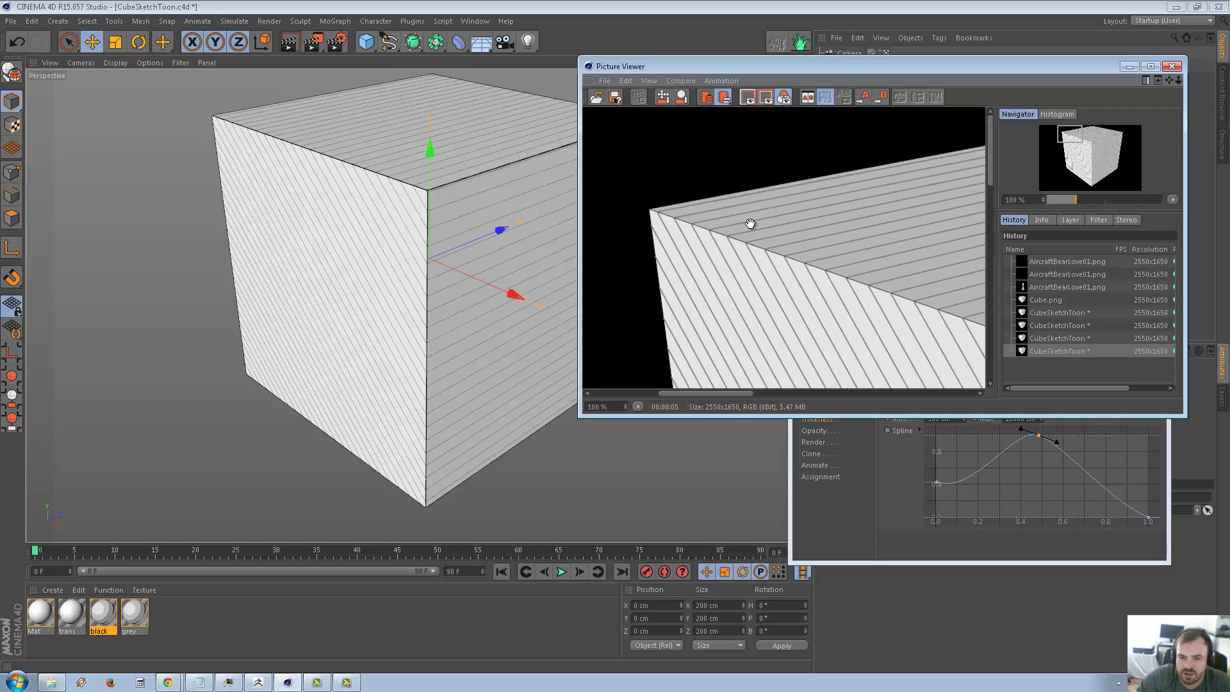
{"action": "scroll", "coordinate": [632, 212], "scroll_direction": "down", "scroll_amount": 6}
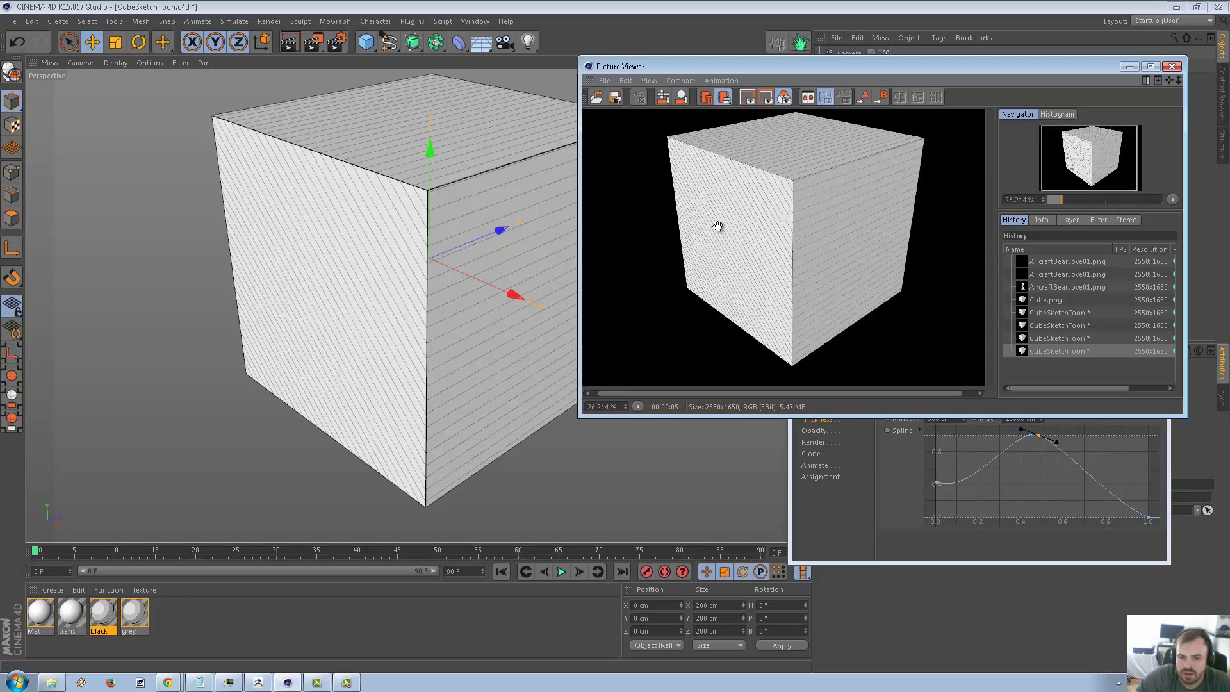
{"action": "scroll", "coordinate": [718, 225], "scroll_direction": "down", "scroll_amount": 2}
{"action": "scroll", "coordinate": [795, 256], "scroll_direction": "up", "scroll_amount": 4}
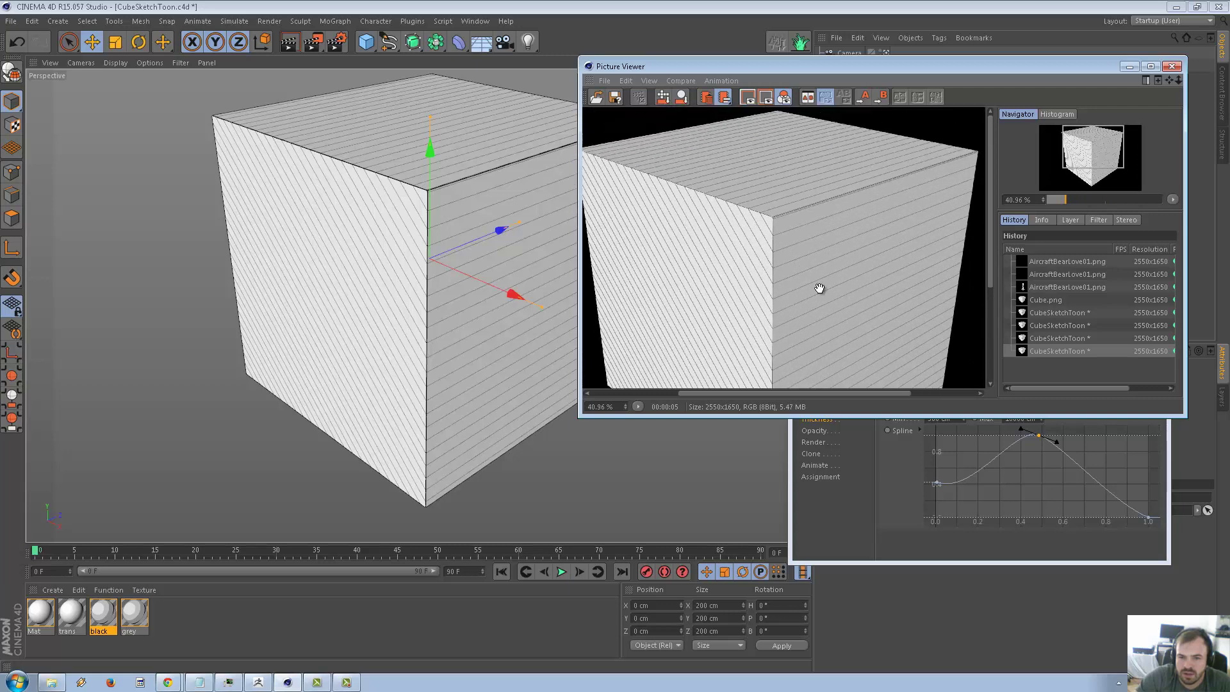
{"action": "left_click", "coordinate": [1172, 67]}
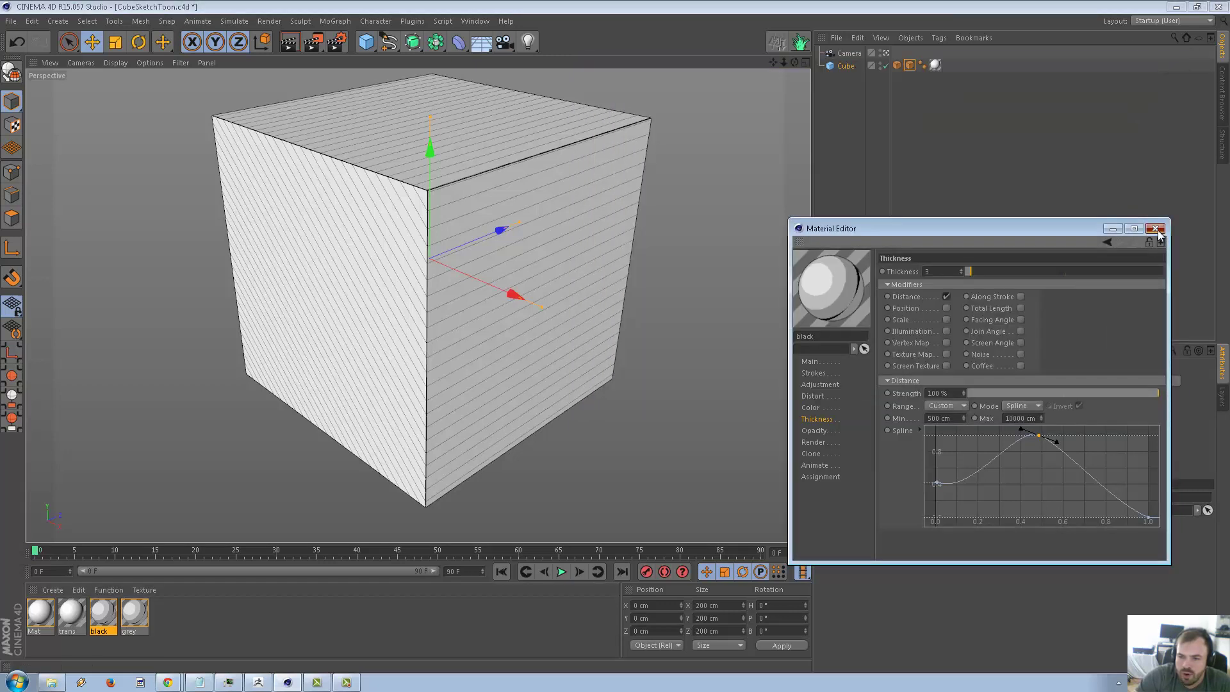
Turn on Transparency in the trans material and apply it to the cube in place of its white material
{"action": "left_click", "coordinate": [1163, 222]}
{"action": "double_click", "coordinate": [71, 613]}
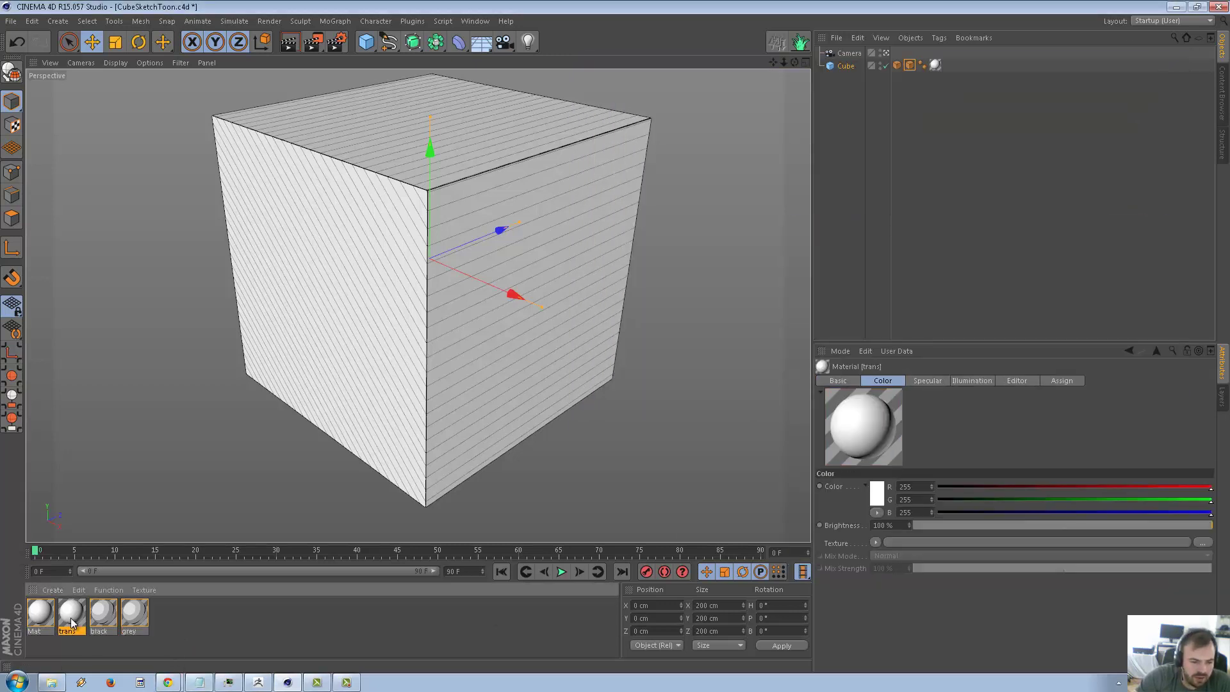
{"action": "left_click", "coordinate": [252, 267]}
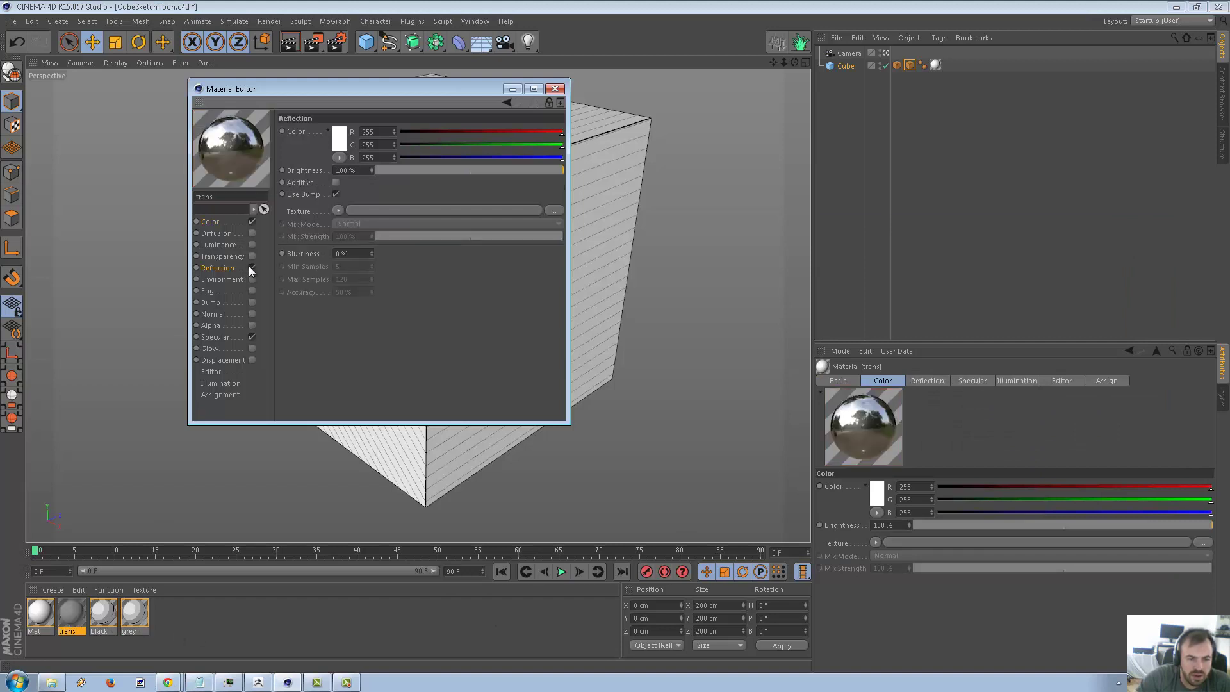
{"action": "left_click", "coordinate": [252, 268]}
{"action": "left_click", "coordinate": [252, 255]}
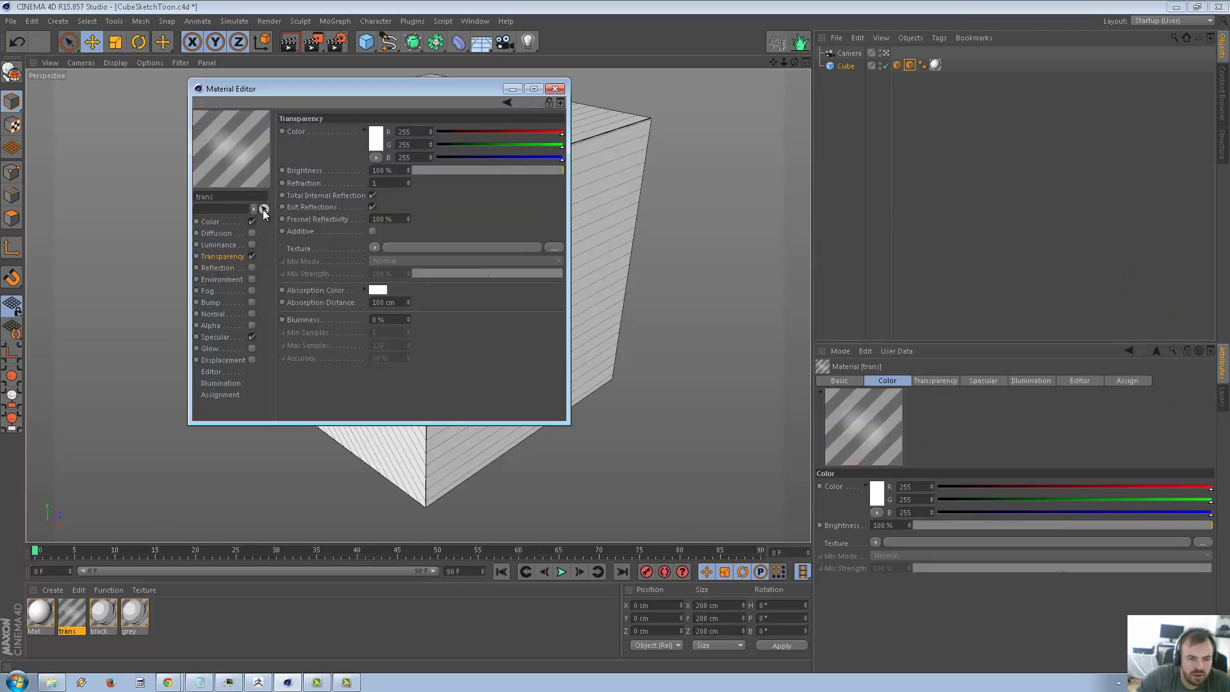
{"action": "left_click_drag", "start_coordinate": [410, 96], "coordinate": [1042, 249]}
{"action": "left_click_drag", "start_coordinate": [71, 614], "coordinate": [938, 67]}
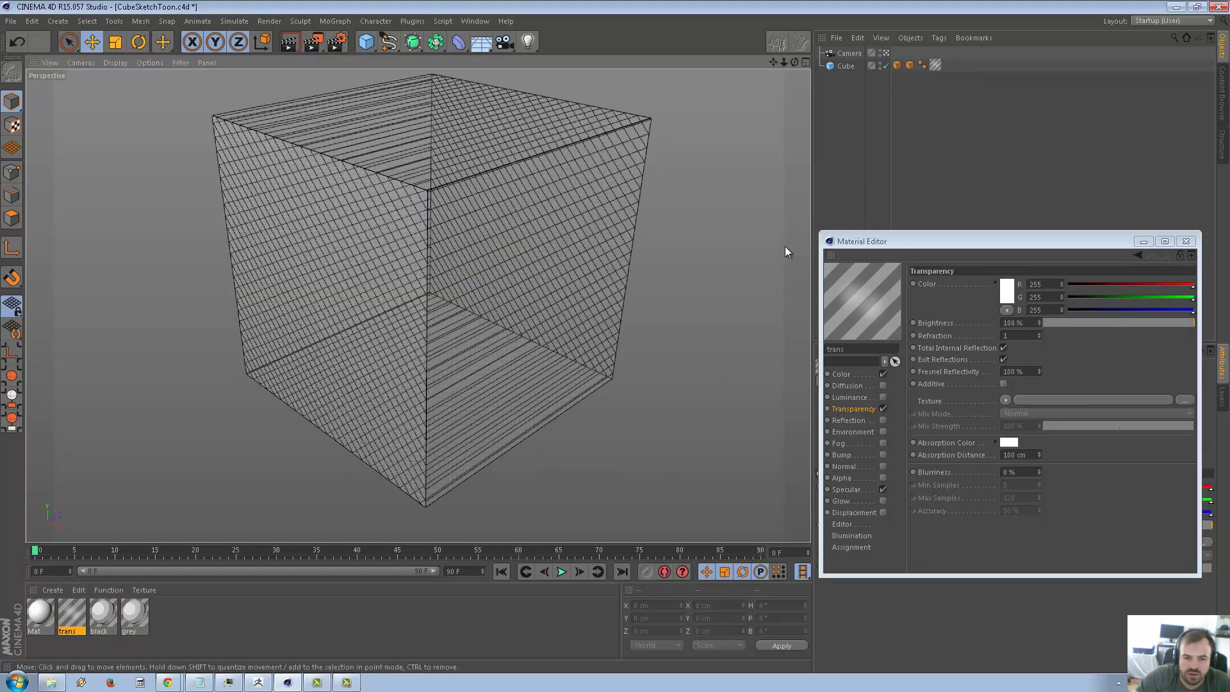
Render the transparent cube in the Picture Viewer without overwriting Cube.png, examine the whole image, and close the viewer
{"action": "left_click", "coordinate": [314, 42]}
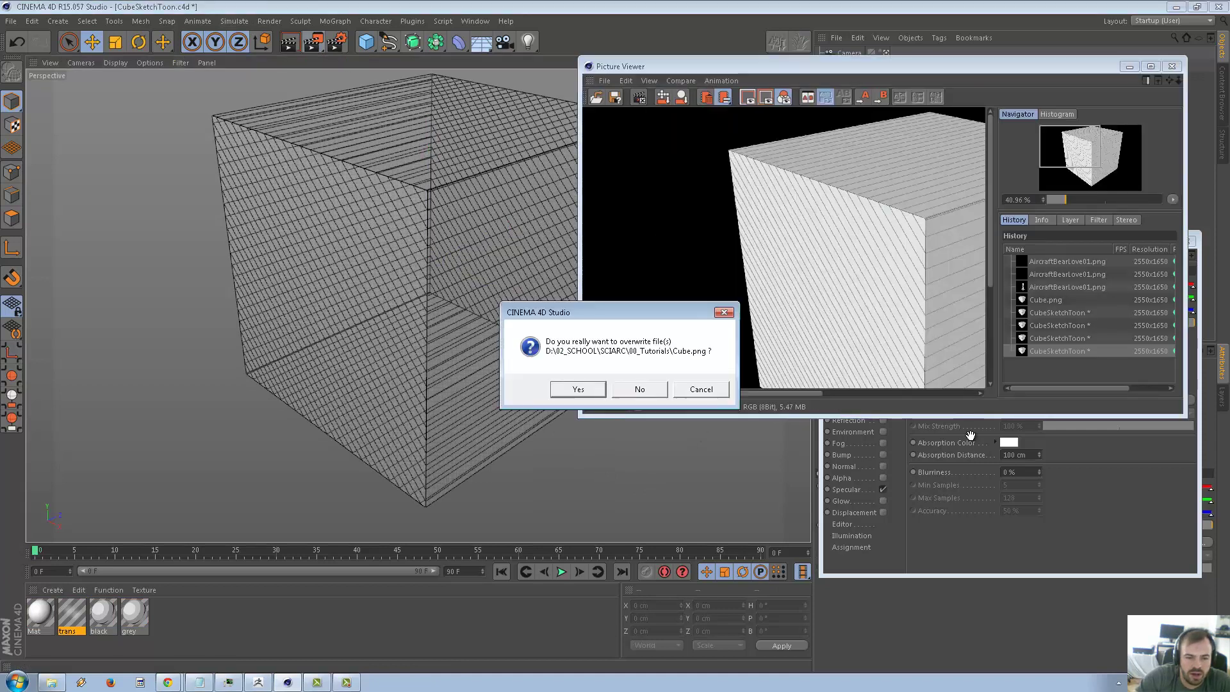
{"action": "left_click", "coordinate": [640, 390]}
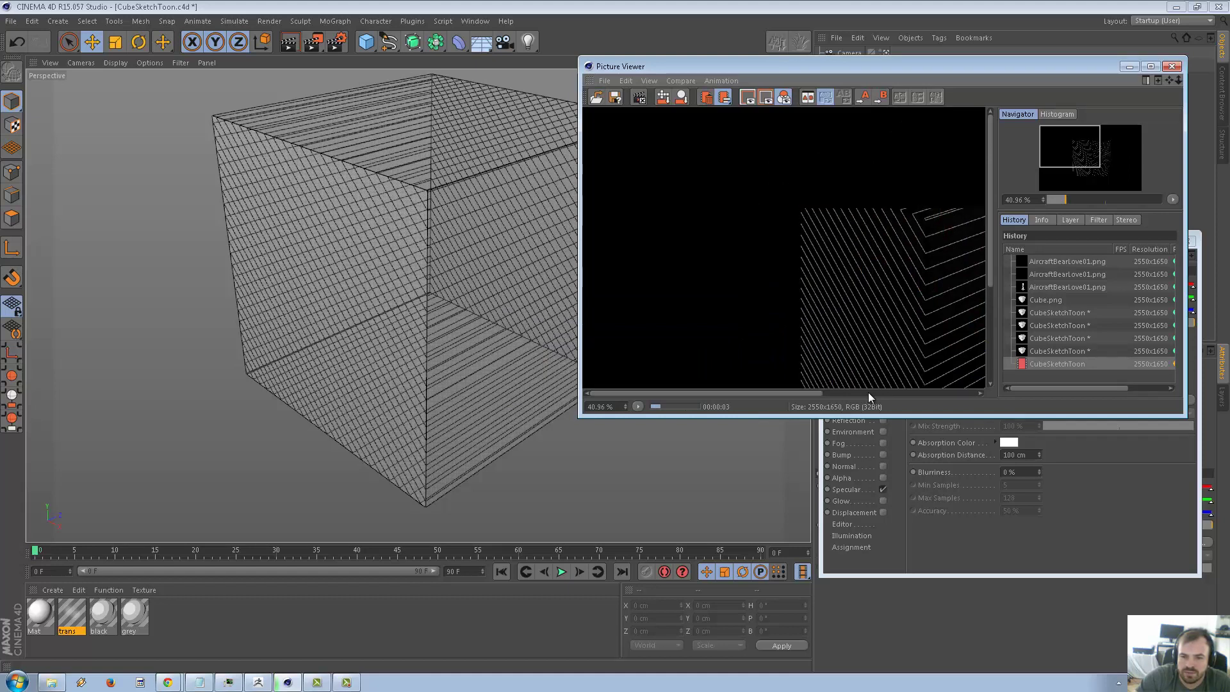
{"action": "scroll", "coordinate": [853, 185], "scroll_direction": "down", "scroll_amount": 3}
{"action": "scroll", "coordinate": [876, 194], "scroll_direction": "up", "scroll_amount": 1}
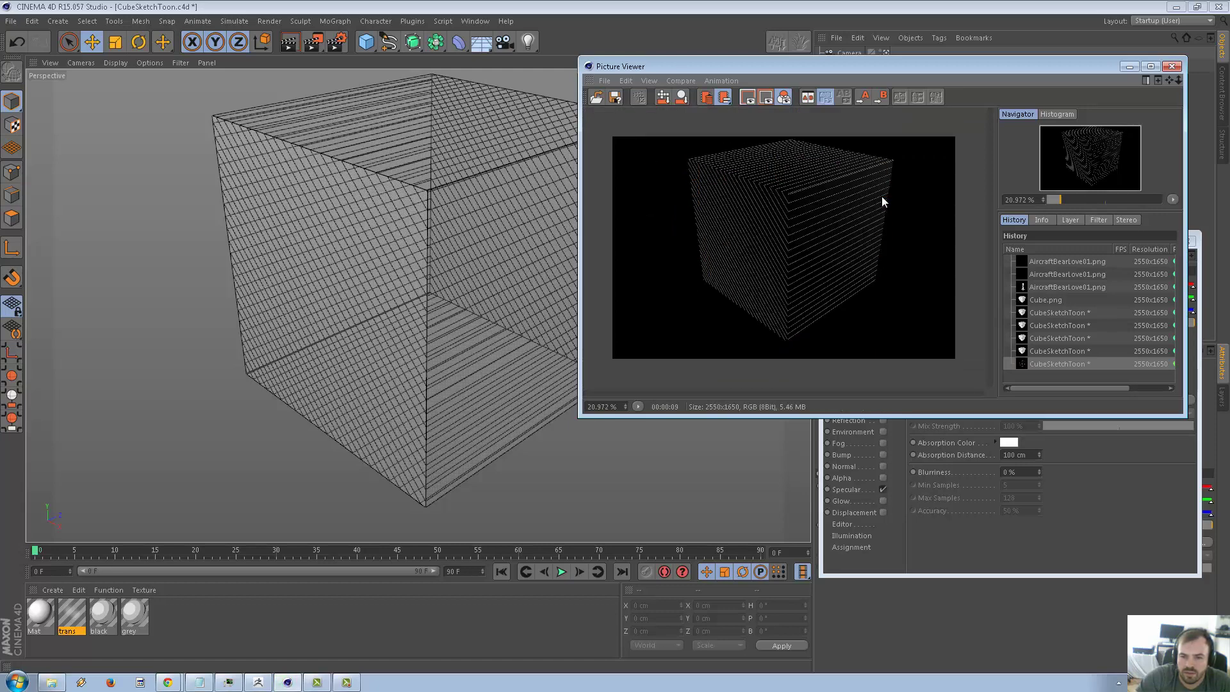
{"action": "double_click", "coordinate": [975, 64]}
{"action": "scroll", "coordinate": [624, 306], "scroll_direction": "up", "scroll_amount": 3}
{"action": "scroll", "coordinate": [624, 307], "scroll_direction": "down", "scroll_amount": 1}
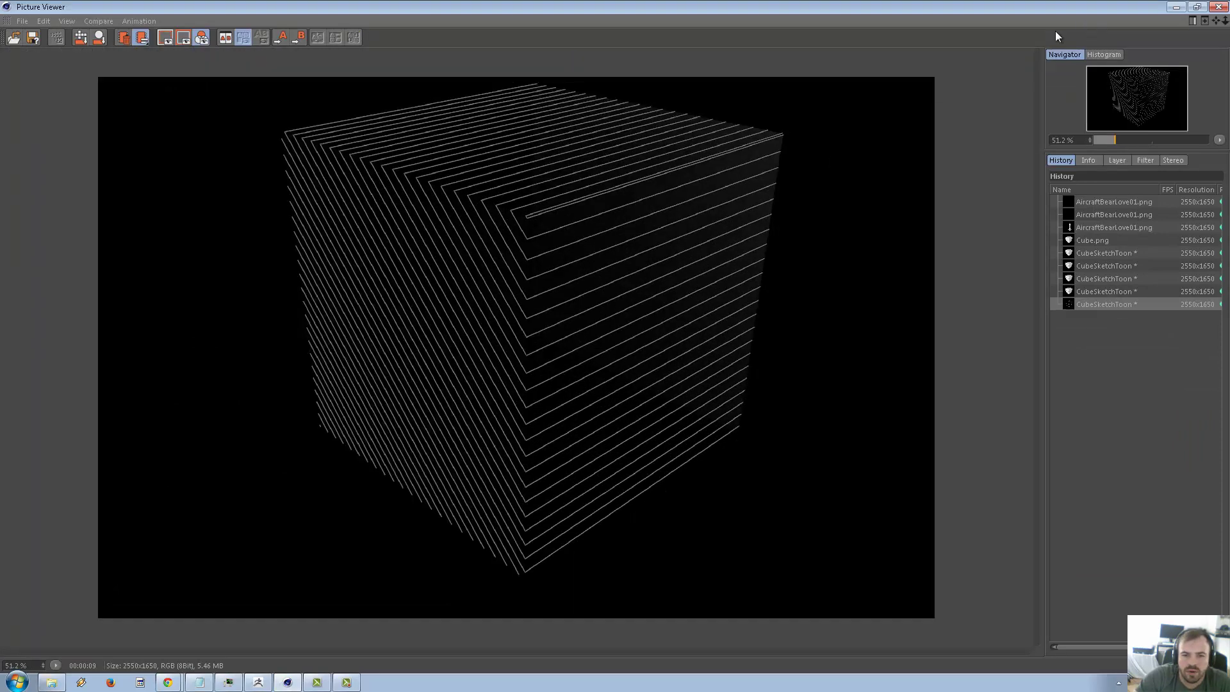
{"action": "left_click", "coordinate": [1216, 8]}
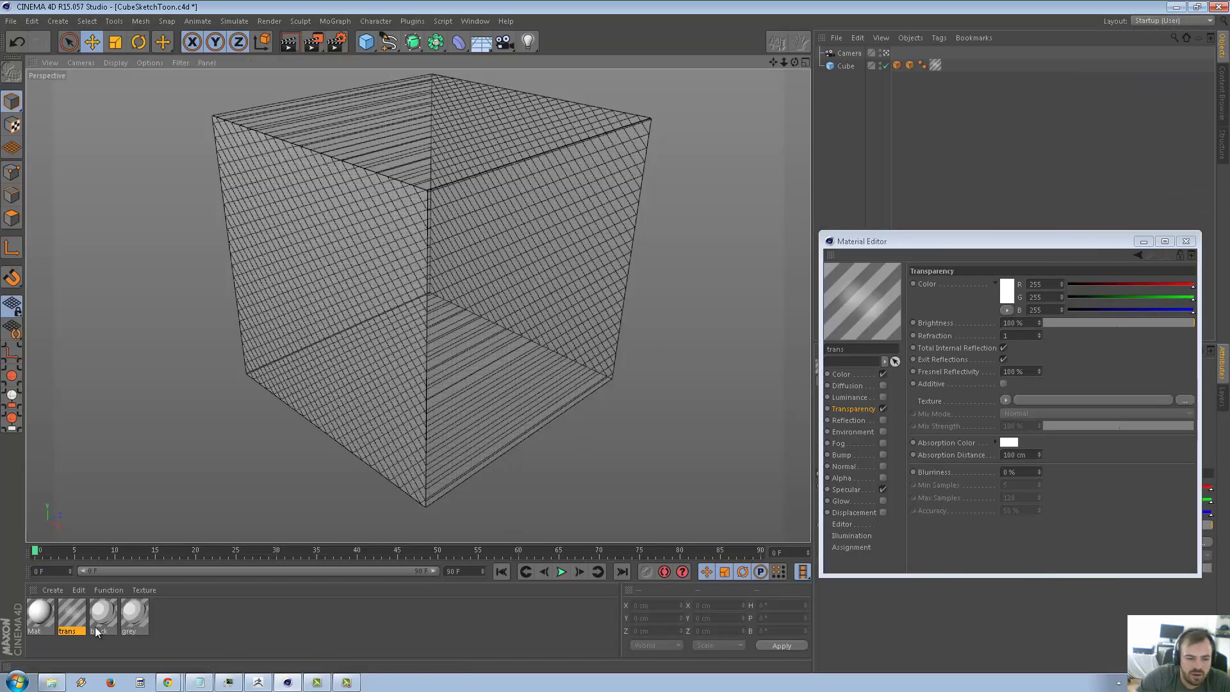
{"action": "left_click", "coordinate": [100, 618]}
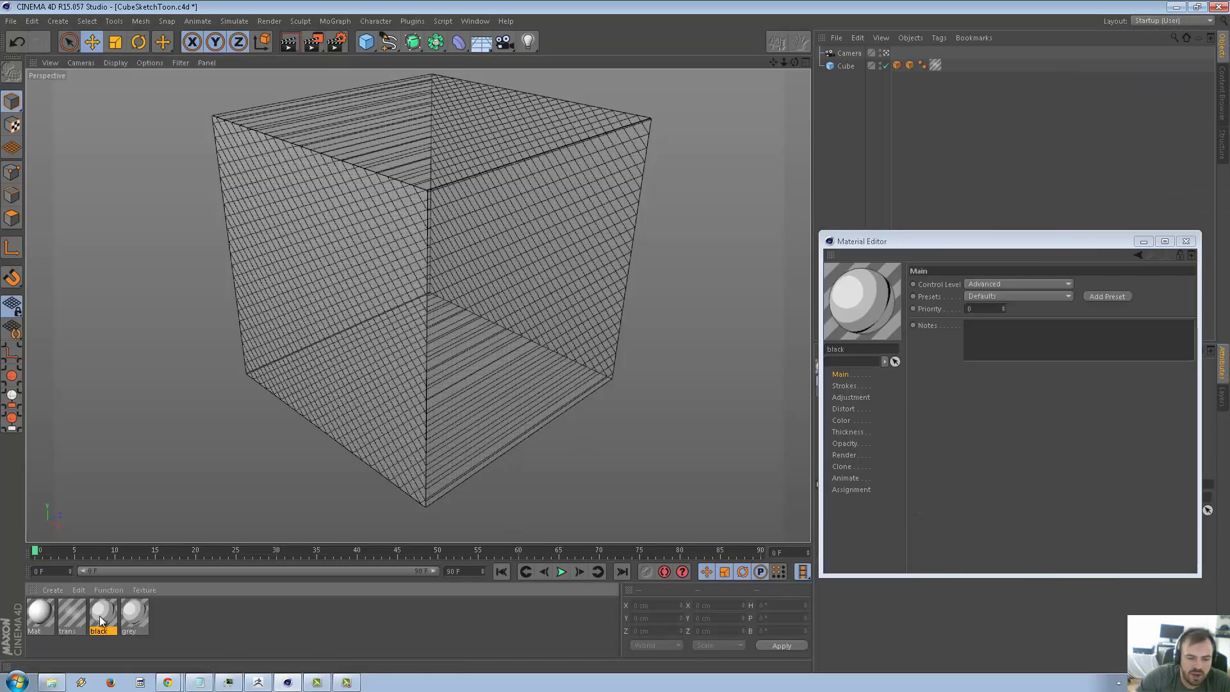
{"action": "left_click", "coordinate": [843, 421]}
{"action": "left_click", "coordinate": [946, 296]}
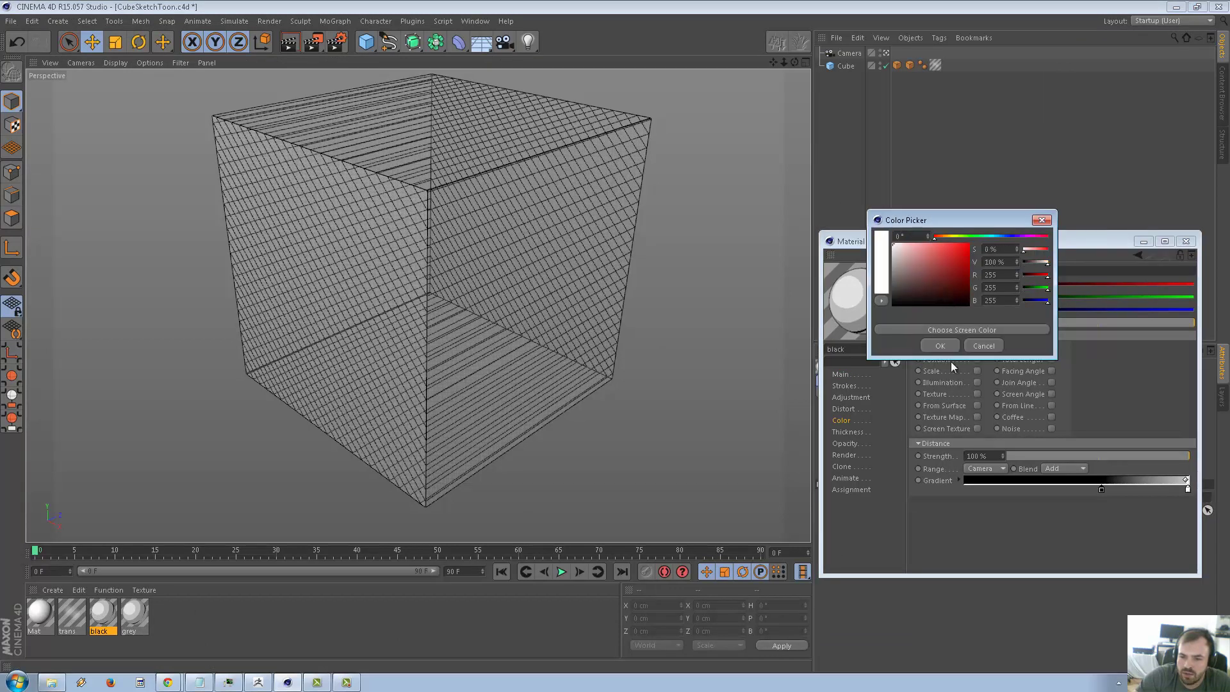
{"action": "left_click", "coordinate": [945, 346]}
{"action": "left_click_drag", "start_coordinate": [116, 624], "coordinate": [171, 636]}
{"action": "key", "text": "ctrl+z"}
{"action": "key", "text": "ctrl+z"}
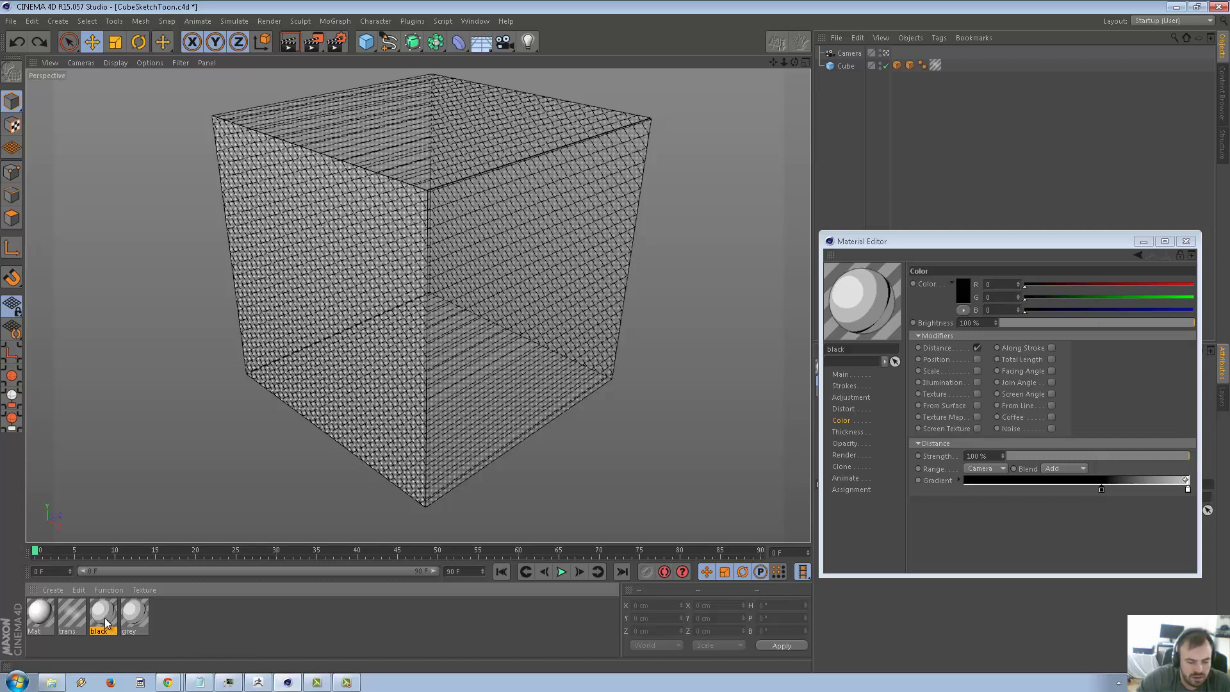
Duplicate the black sketch material and rename the copy white
{"action": "left_click_drag", "start_coordinate": [109, 622], "coordinate": [171, 629], "text": "ctrl"}
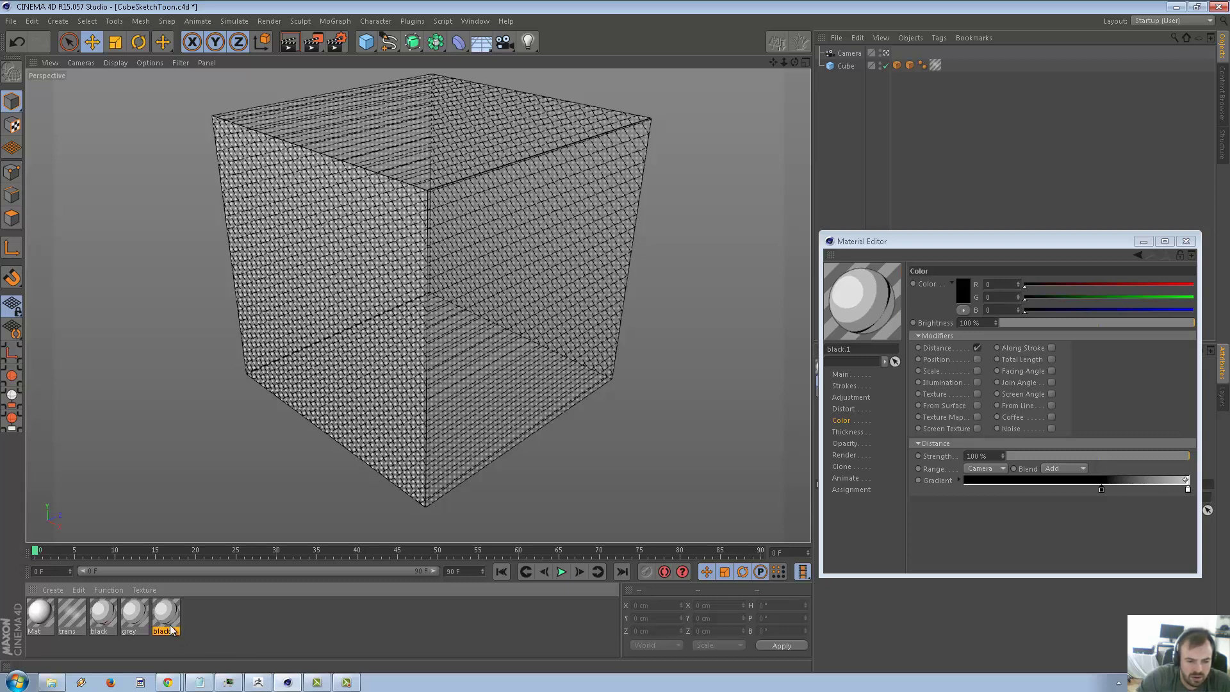
{"action": "double_click", "coordinate": [166, 631]}
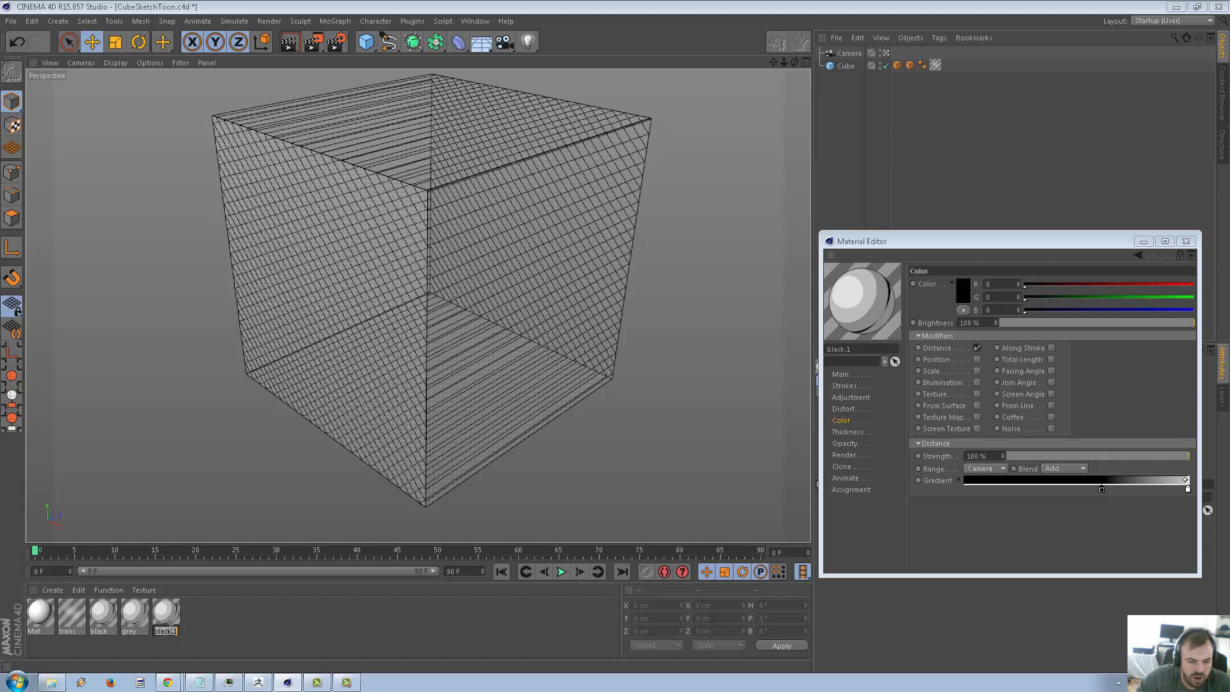
{"action": "type", "text": "white"}
{"action": "key", "text": "Return"}
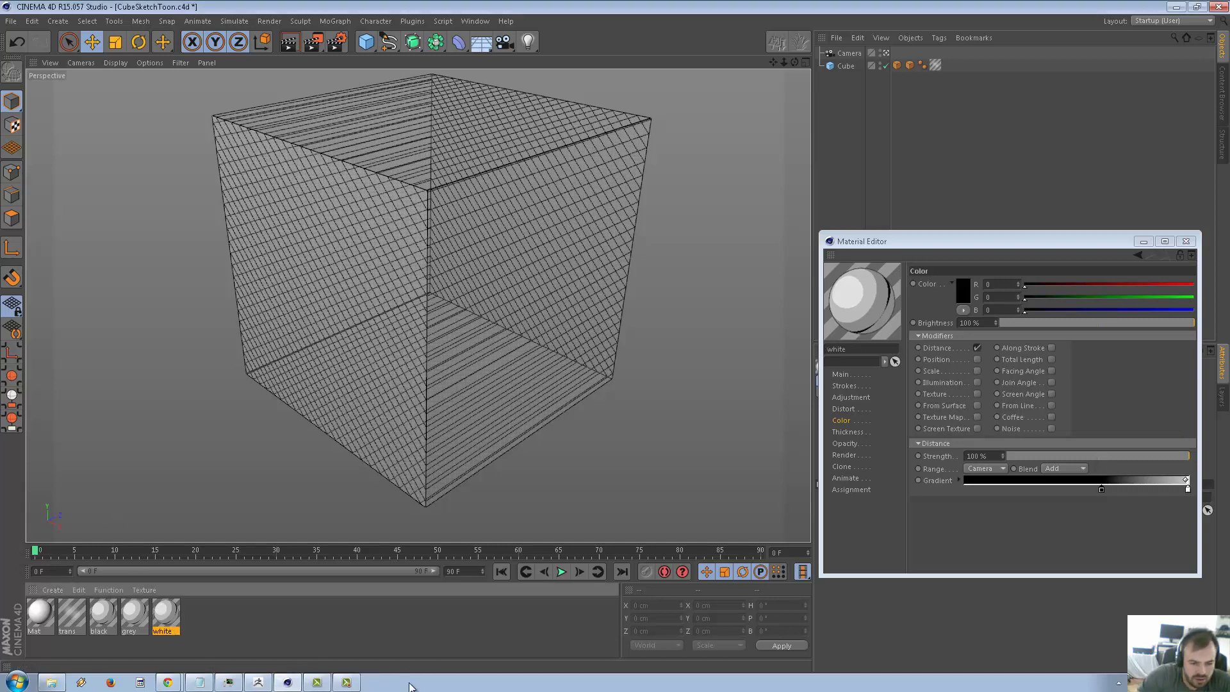
Set the line color of both the white and the black sketch materials to pure white (RGB 255, 255, 255)
{"action": "left_click", "coordinate": [964, 289]}
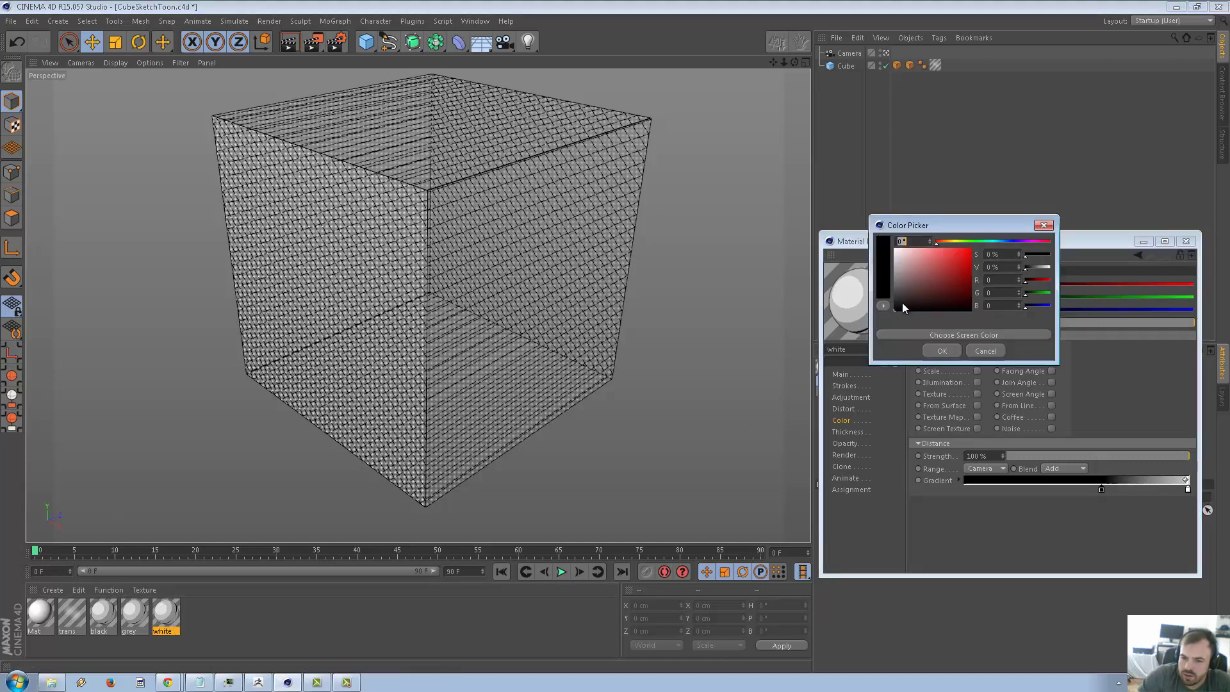
{"action": "left_click", "coordinate": [939, 351]}
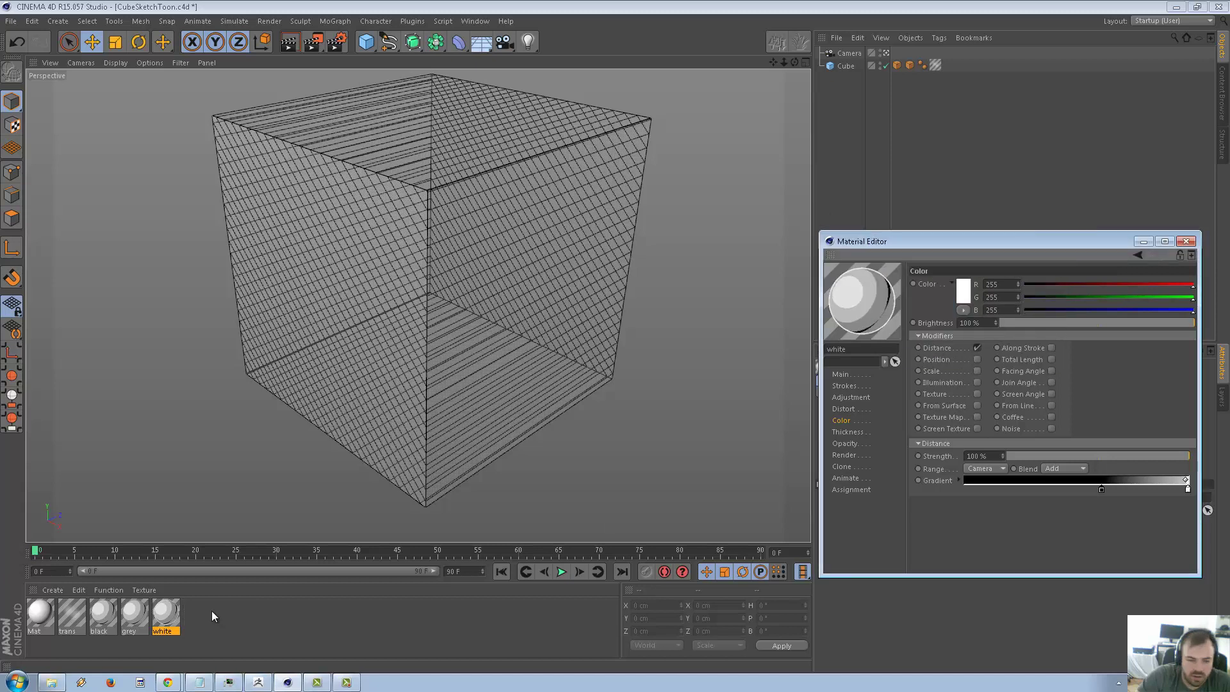
{"action": "left_click", "coordinate": [102, 615]}
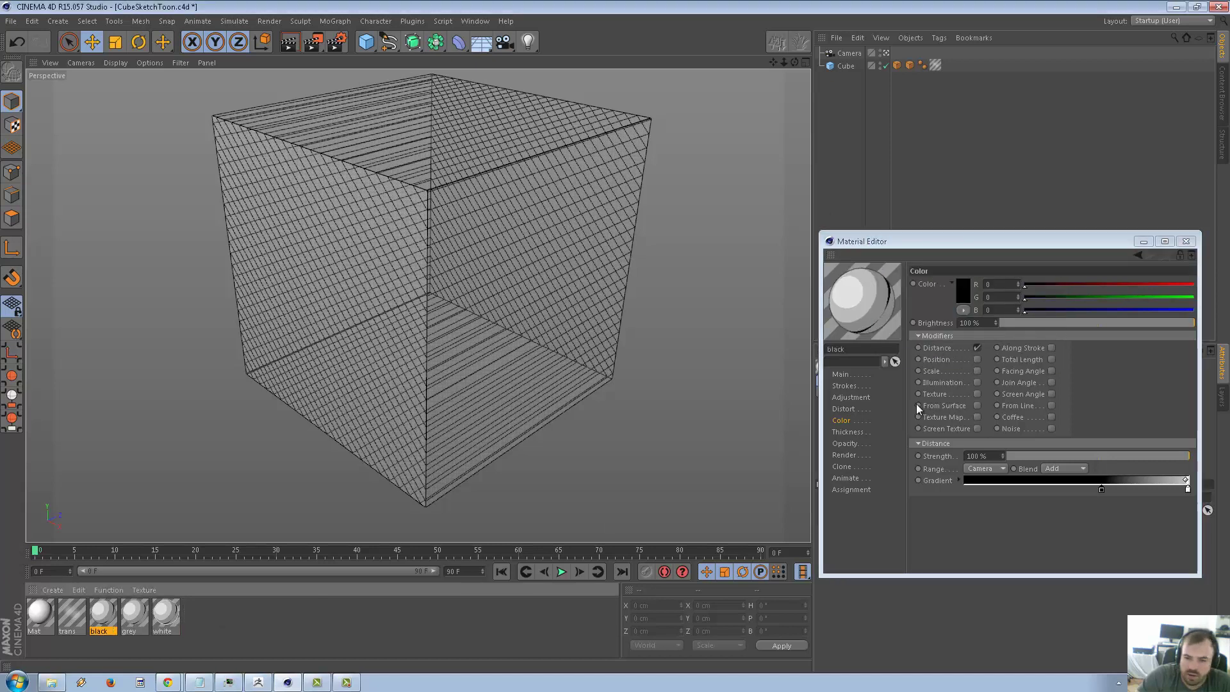
{"action": "left_click", "coordinate": [967, 290]}
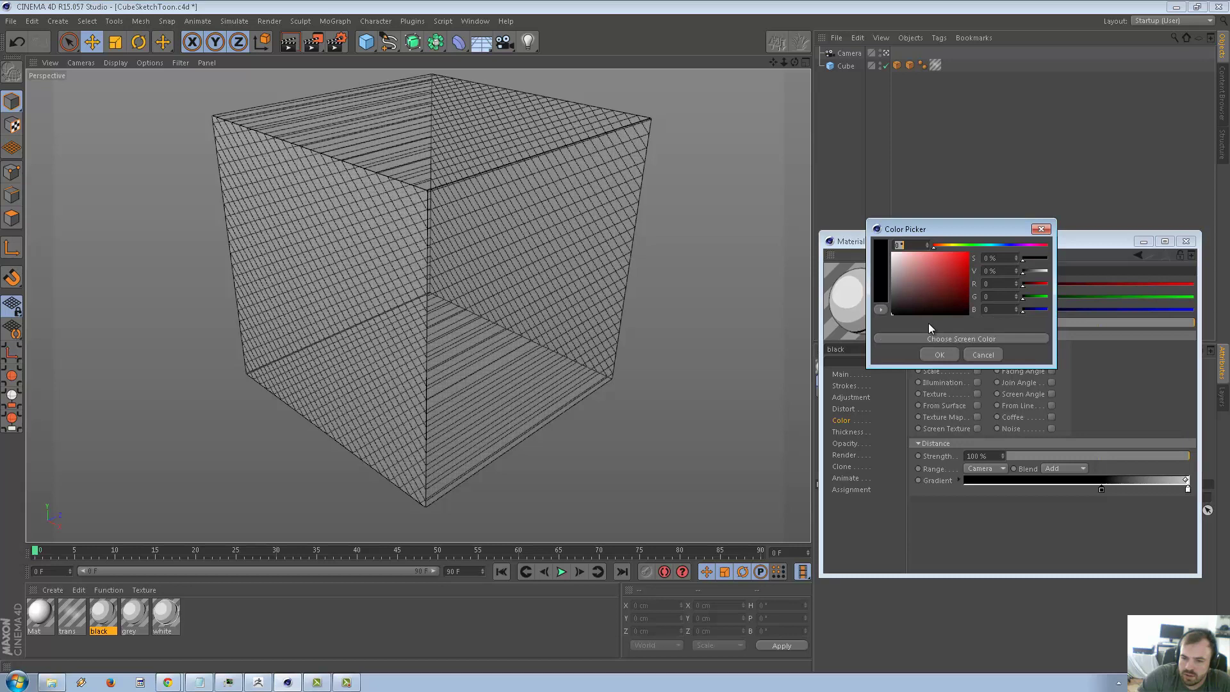
{"action": "left_click", "coordinate": [892, 254]}
{"action": "left_click", "coordinate": [940, 355]}
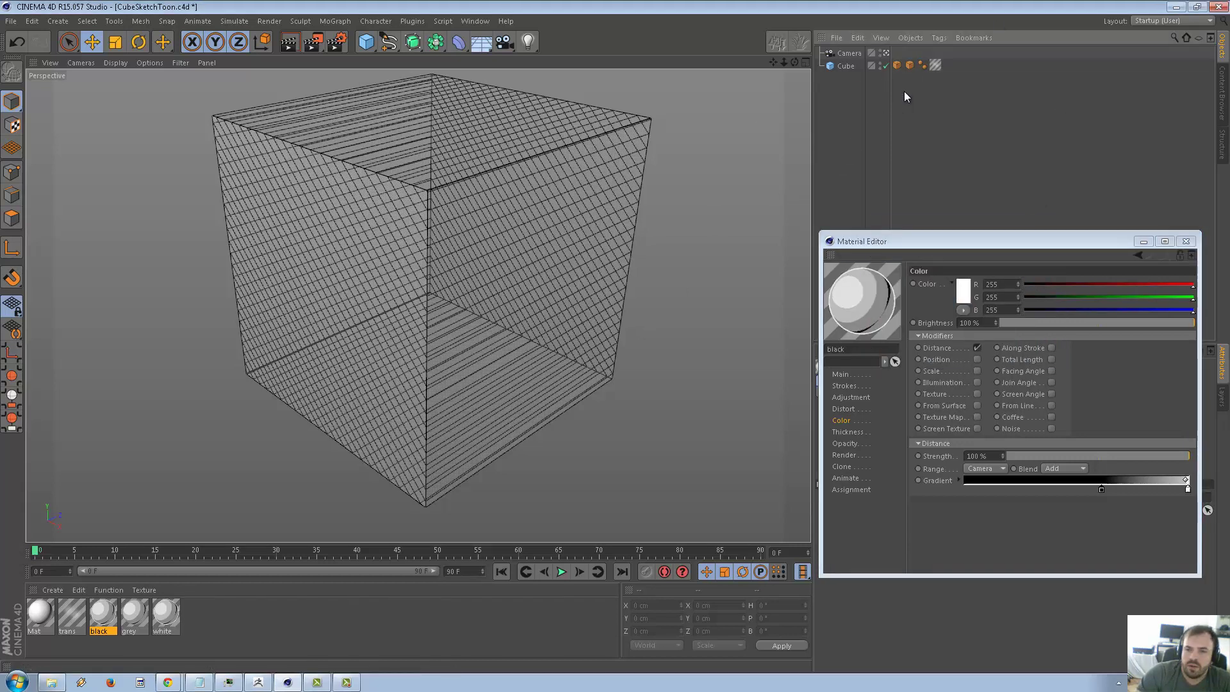
Render the cube with the white outlines in the Picture Viewer and shrink the viewer window to uncover the object list
{"action": "left_click", "coordinate": [907, 66]}
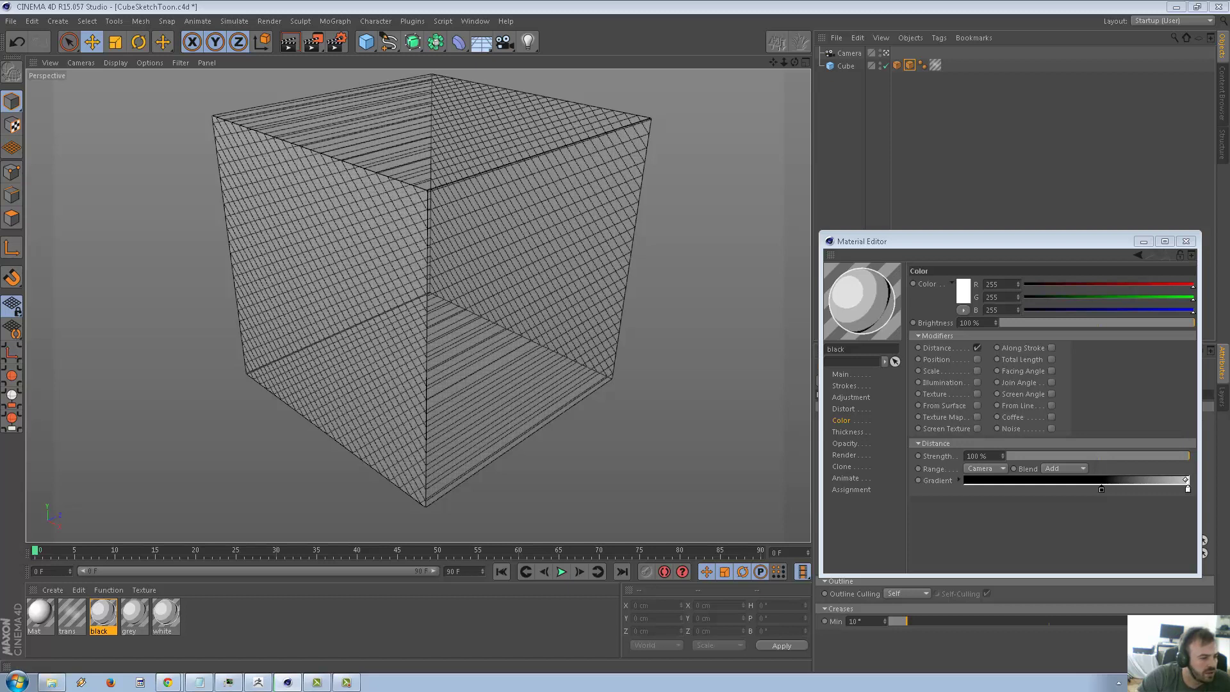
{"action": "key", "text": "shift+r"}
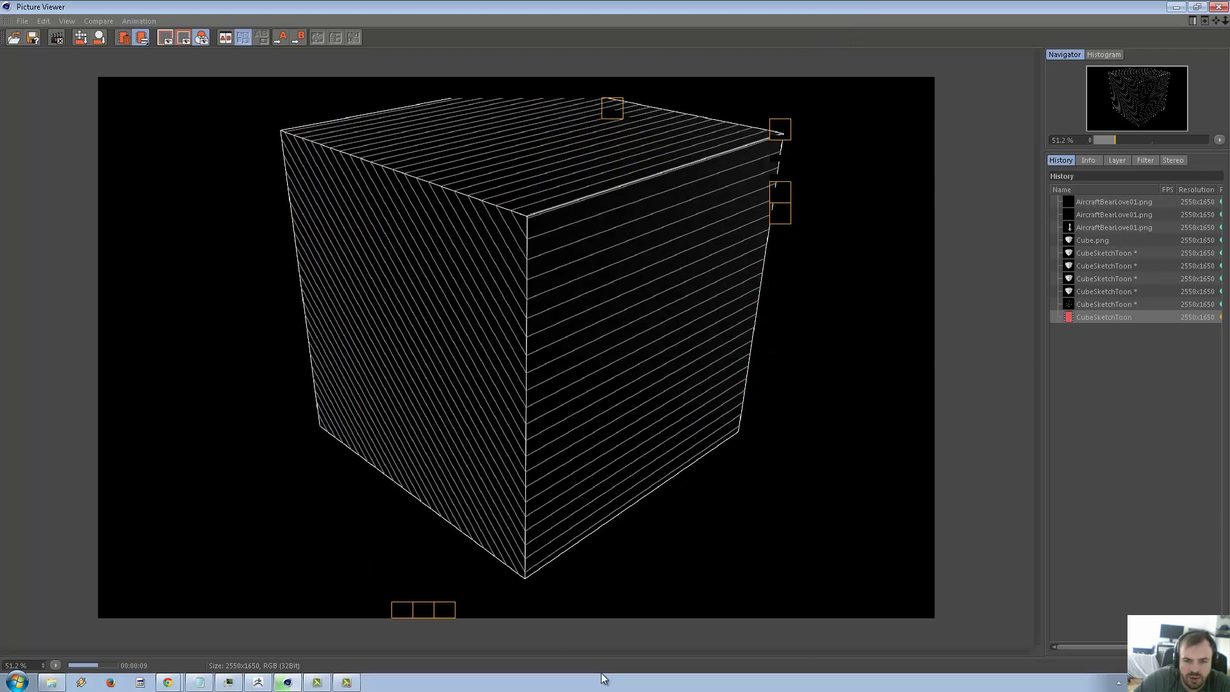
{"action": "left_click", "coordinate": [1197, 6]}
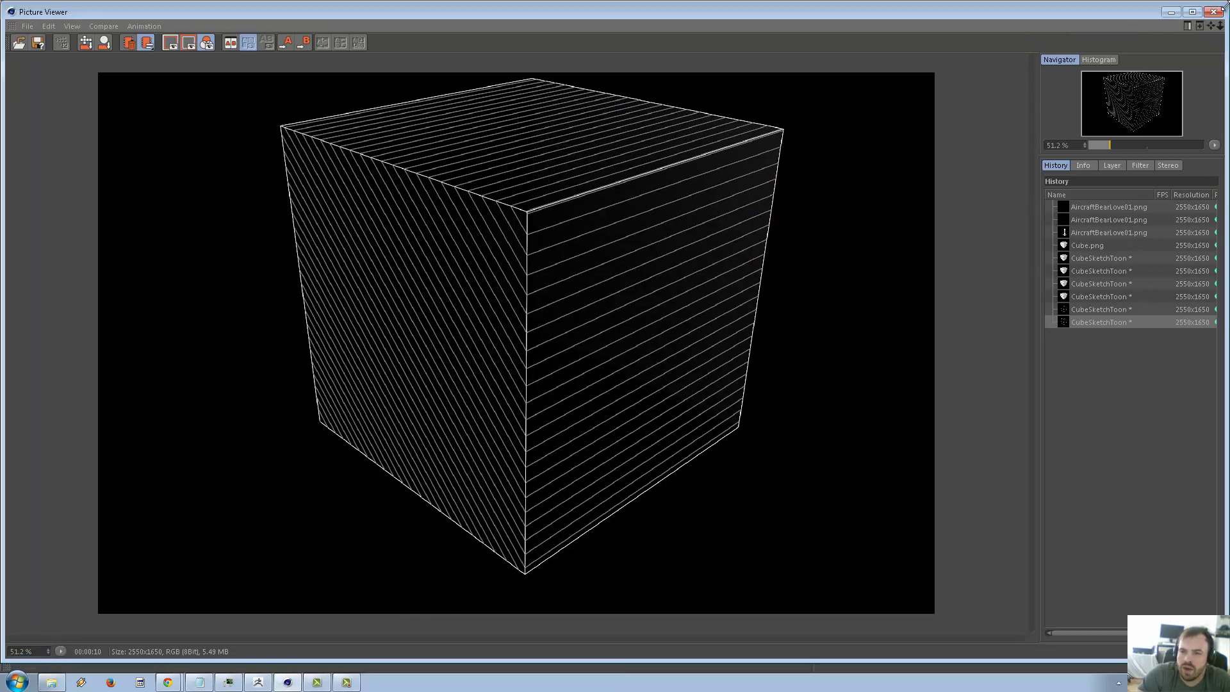
{"action": "left_click_drag", "start_coordinate": [1224, 5], "coordinate": [684, 194]}
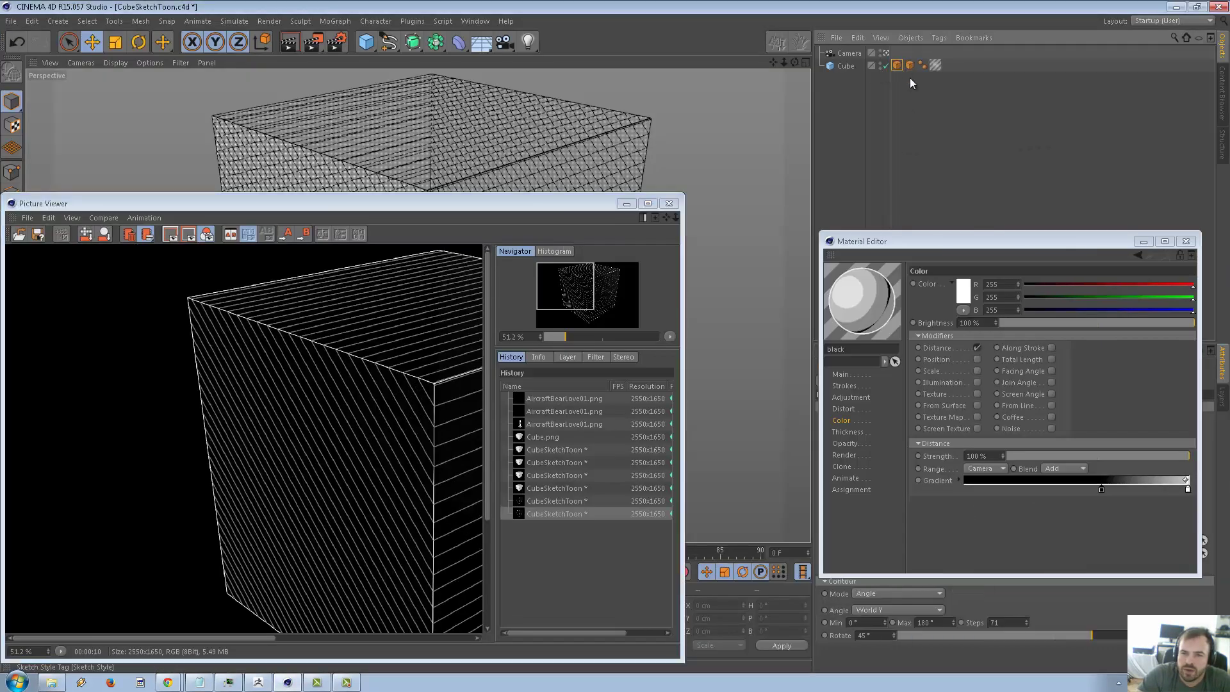
Close the Material Editor, then set the grey contour style tag's Hidden Cull to Children with Self-Culling off
{"action": "left_click", "coordinate": [1186, 241]}
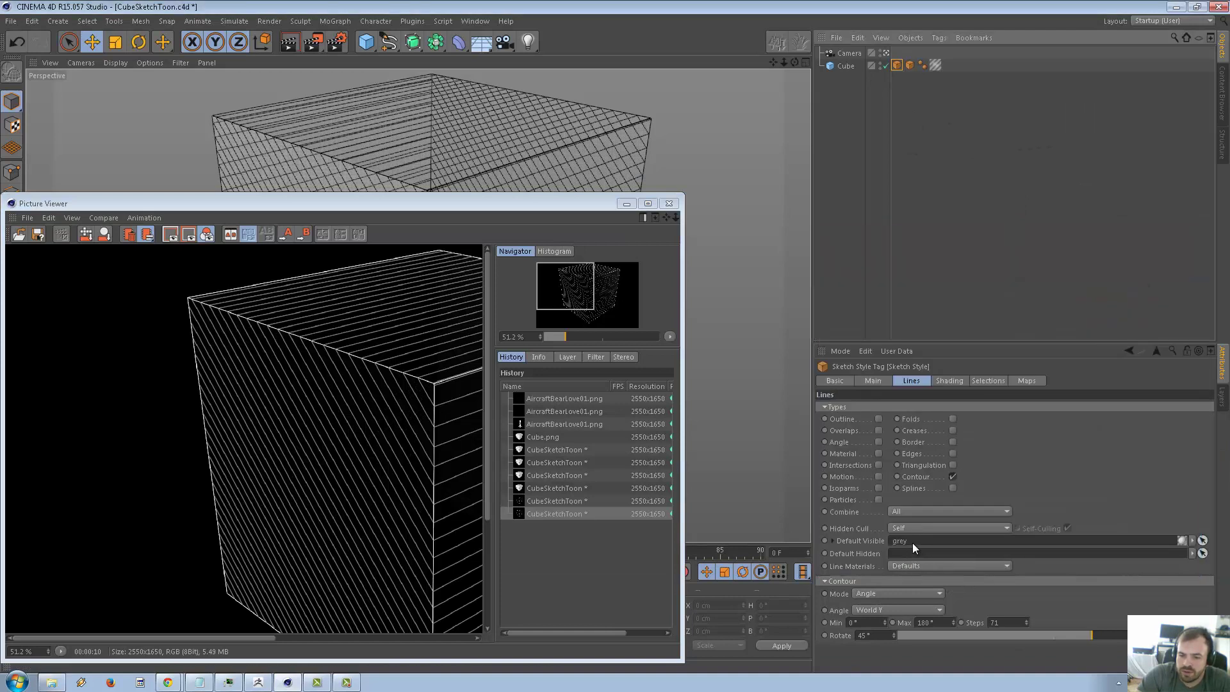
{"action": "left_click", "coordinate": [913, 526]}
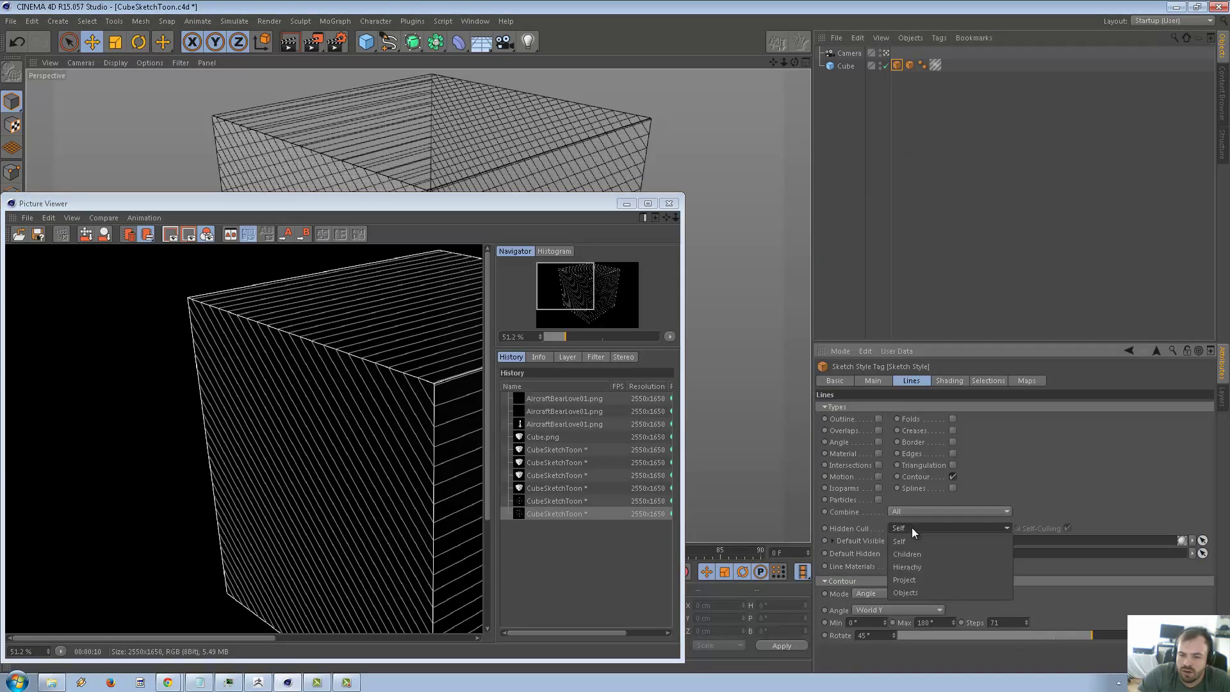
{"action": "left_click", "coordinate": [920, 552]}
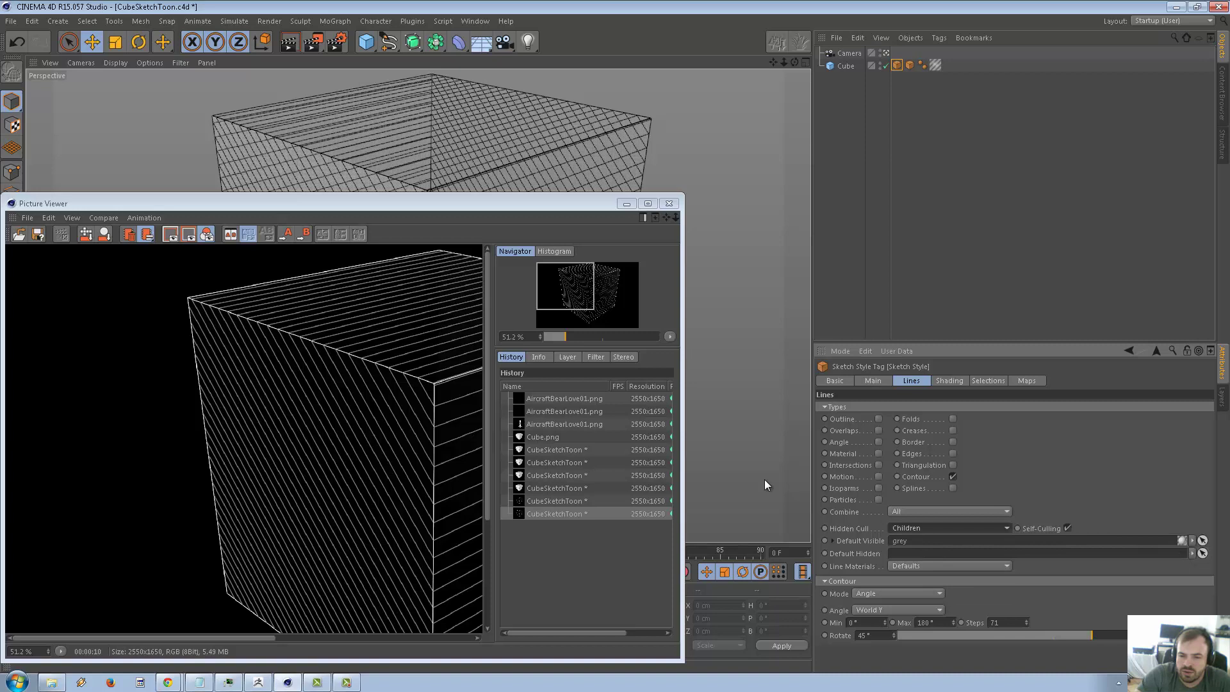
{"action": "left_click", "coordinate": [1068, 528]}
Render the cube again without overwriting Cube.png, examine its hidden contour lines at full window size, and close the Picture Viewer
{"action": "left_click", "coordinate": [432, 212]}
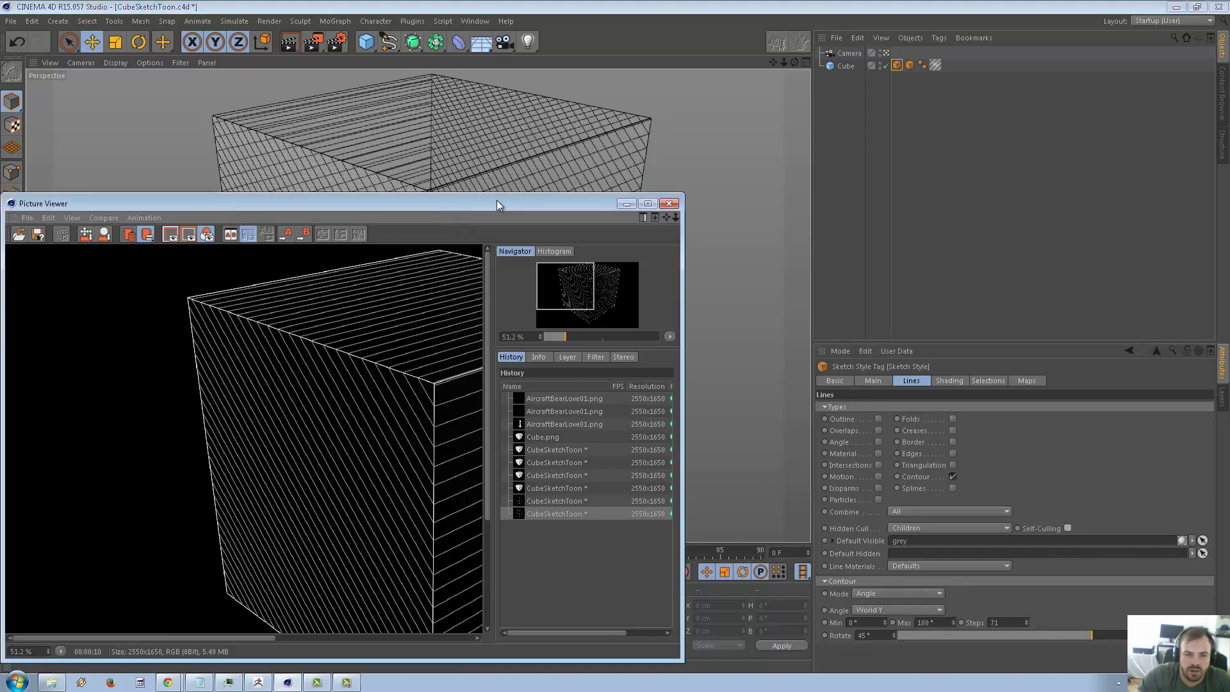
{"action": "left_click_drag", "start_coordinate": [498, 204], "coordinate": [814, 198]}
{"action": "double_click", "coordinate": [706, 196]}
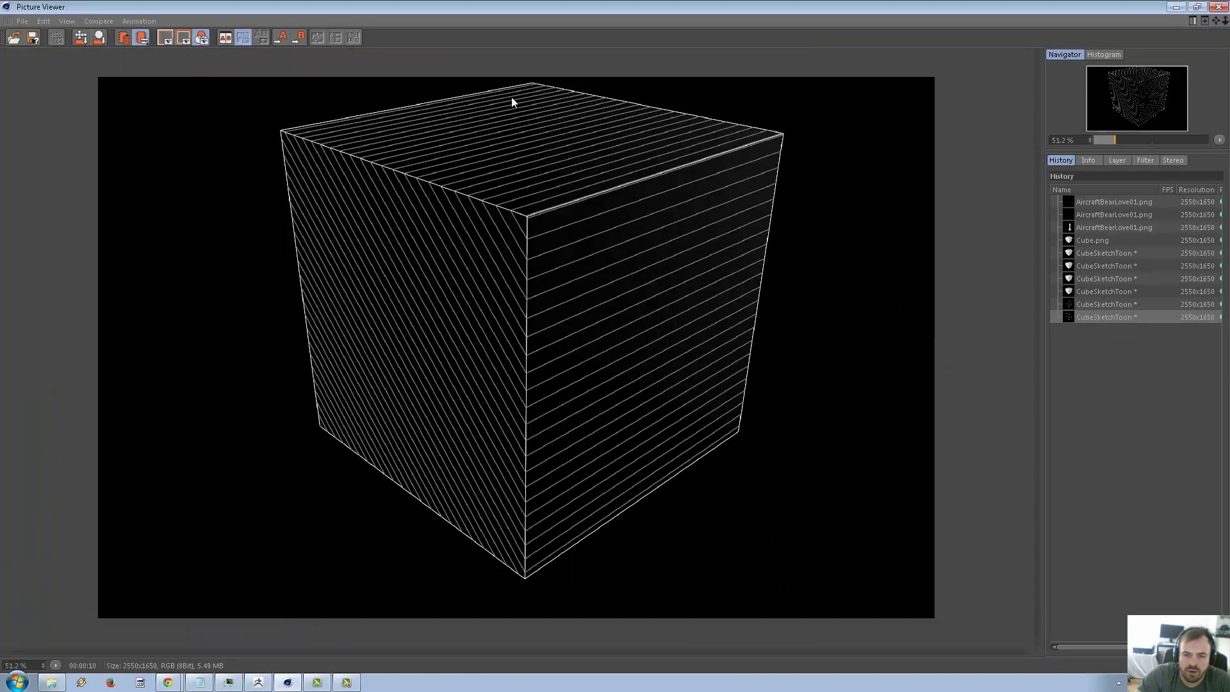
{"action": "left_click", "coordinate": [1197, 7]}
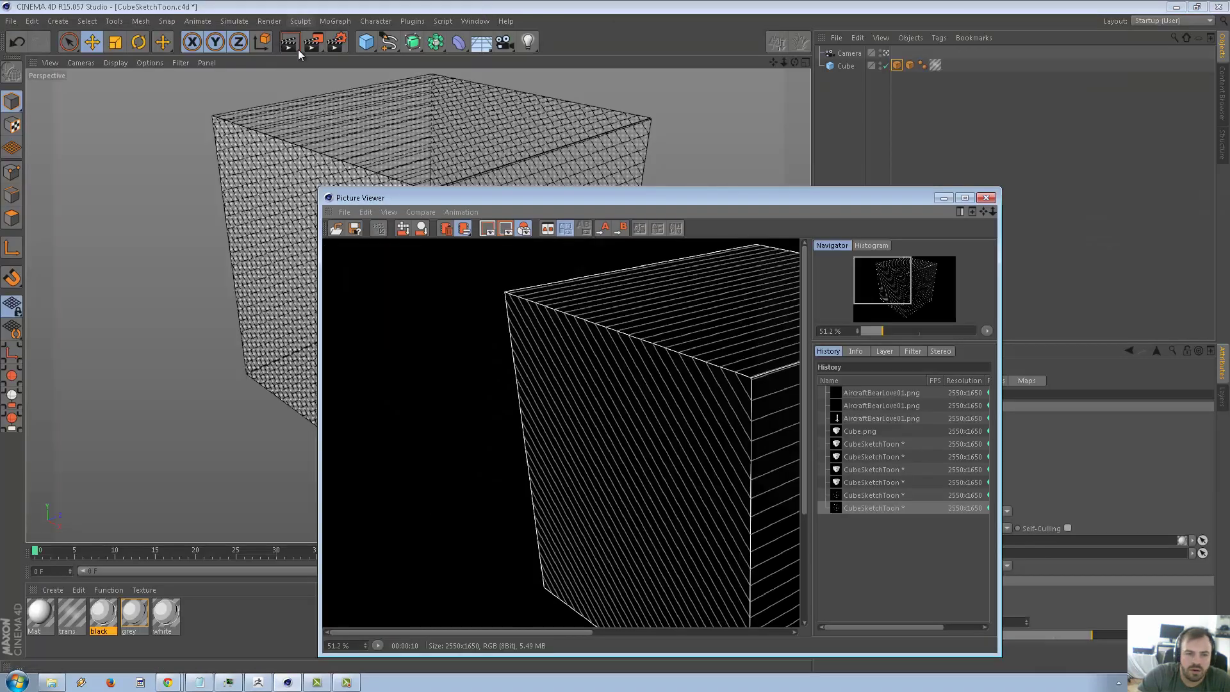
{"action": "left_click", "coordinate": [315, 45]}
{"action": "left_click", "coordinate": [641, 390]}
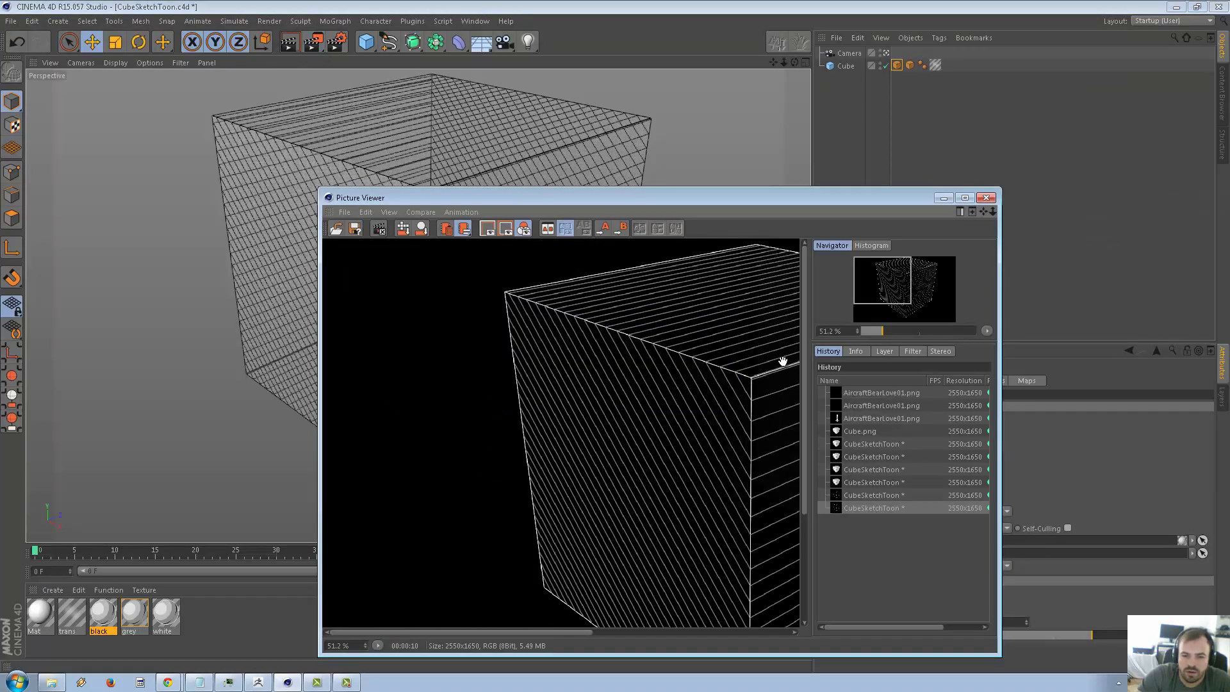
{"action": "left_click", "coordinate": [966, 199]}
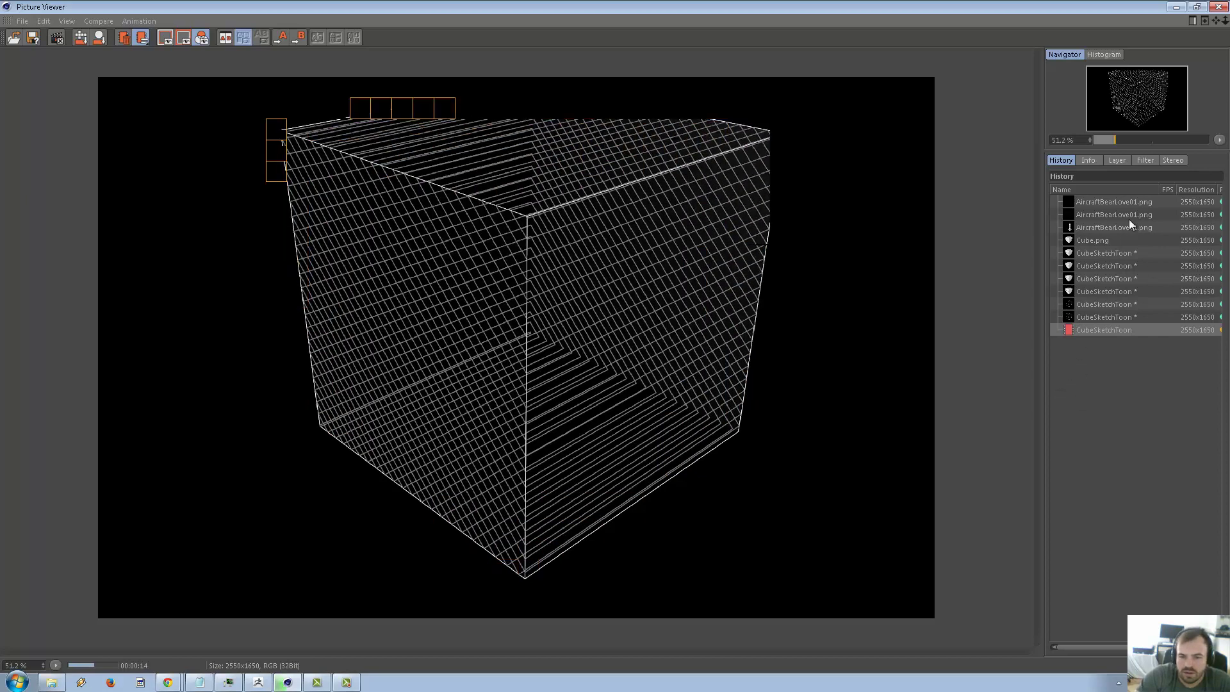
{"action": "left_click", "coordinate": [1220, 7]}
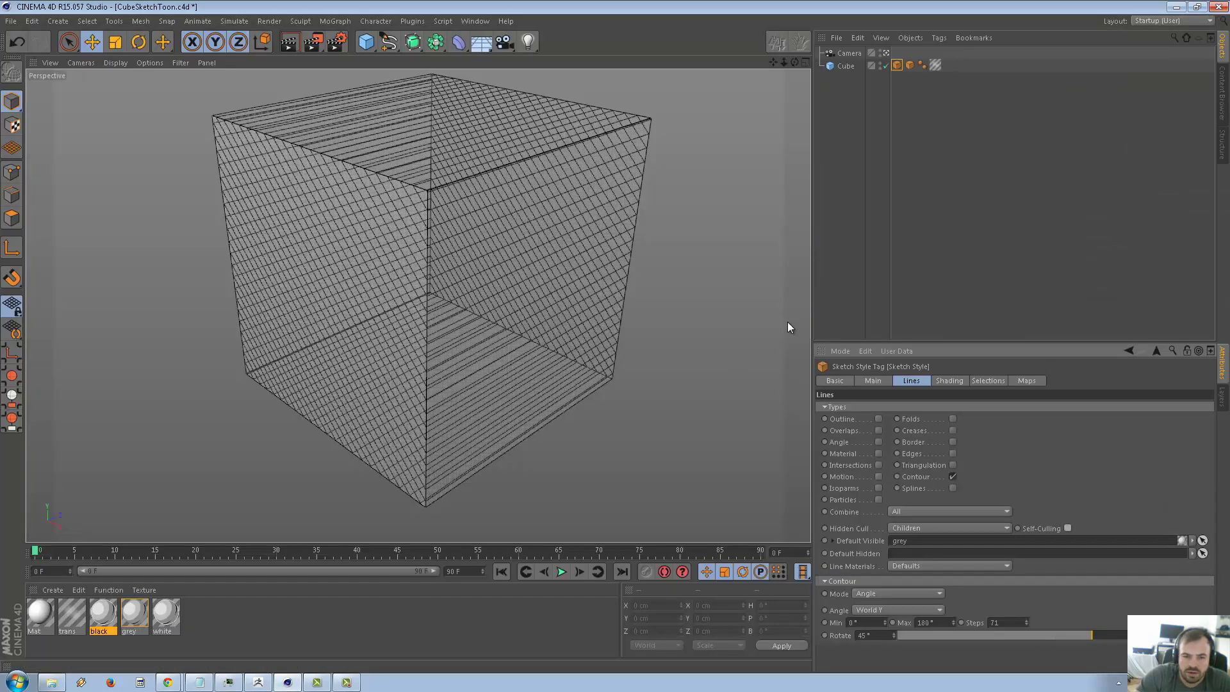
Apply the white sketch material to the cube as an additional style with Contour as its only enabled line type
{"action": "left_click", "coordinate": [167, 615]}
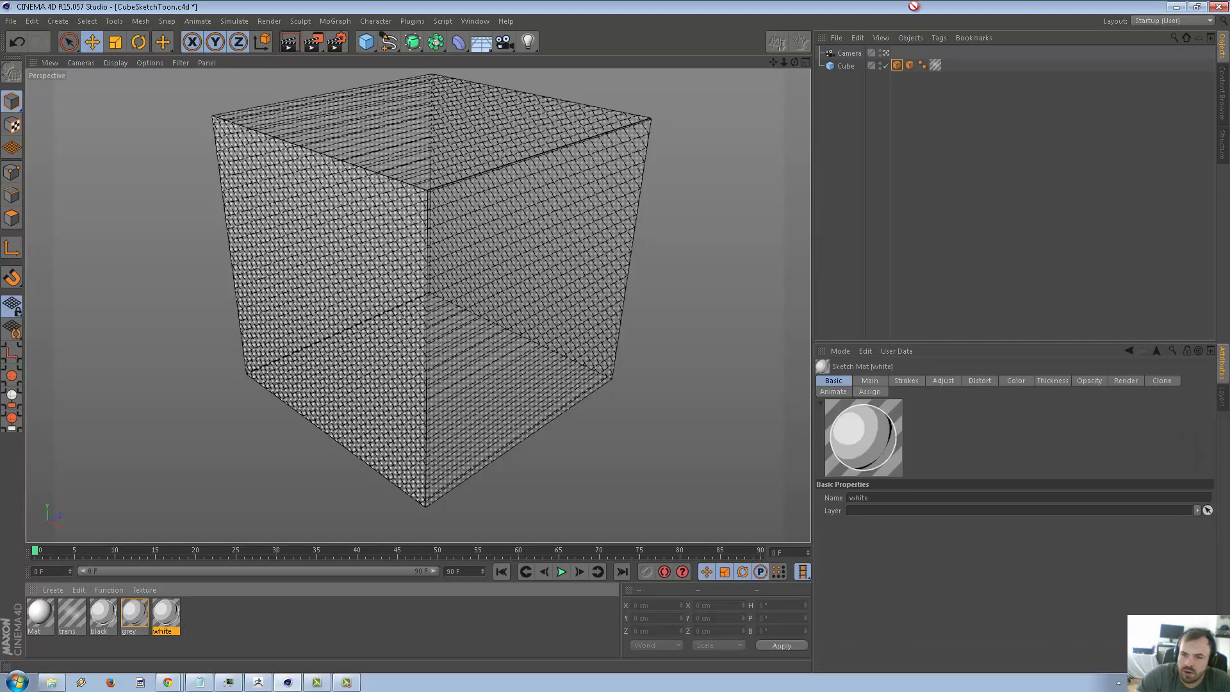
{"action": "left_click_drag", "start_coordinate": [829, 72], "coordinate": [844, 67]}
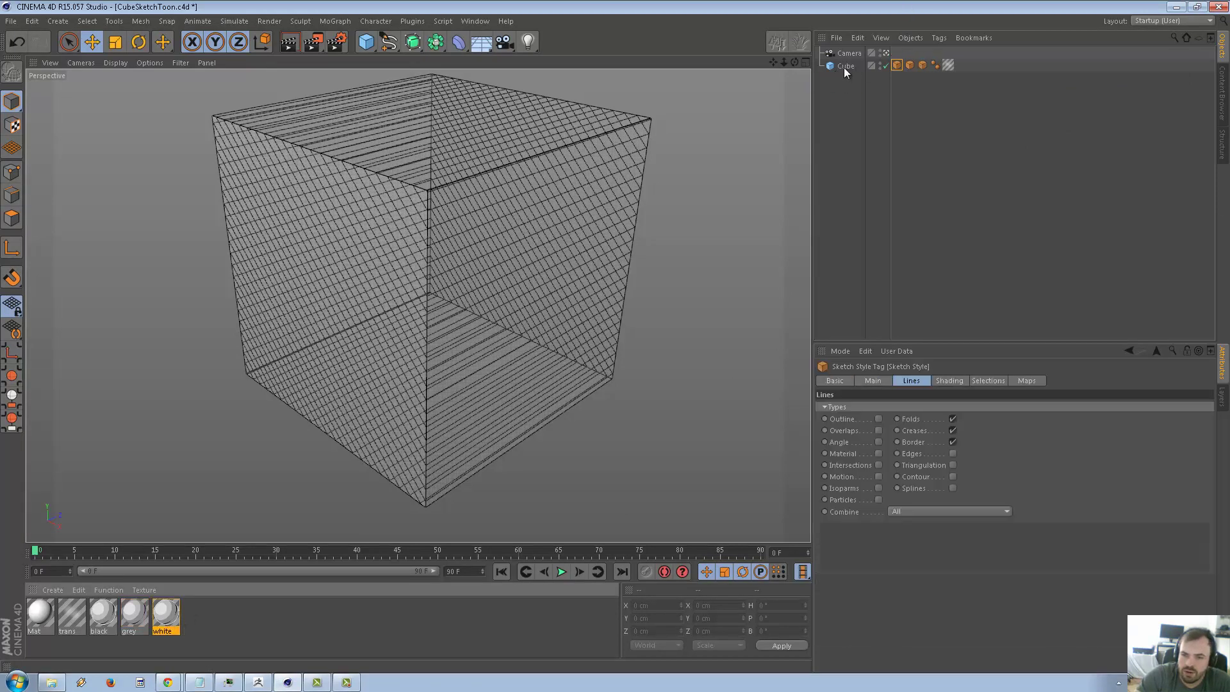
{"action": "left_click", "coordinate": [953, 430]}
{"action": "left_click", "coordinate": [953, 419]}
{"action": "left_click", "coordinate": [953, 430]}
{"action": "left_click", "coordinate": [953, 441]}
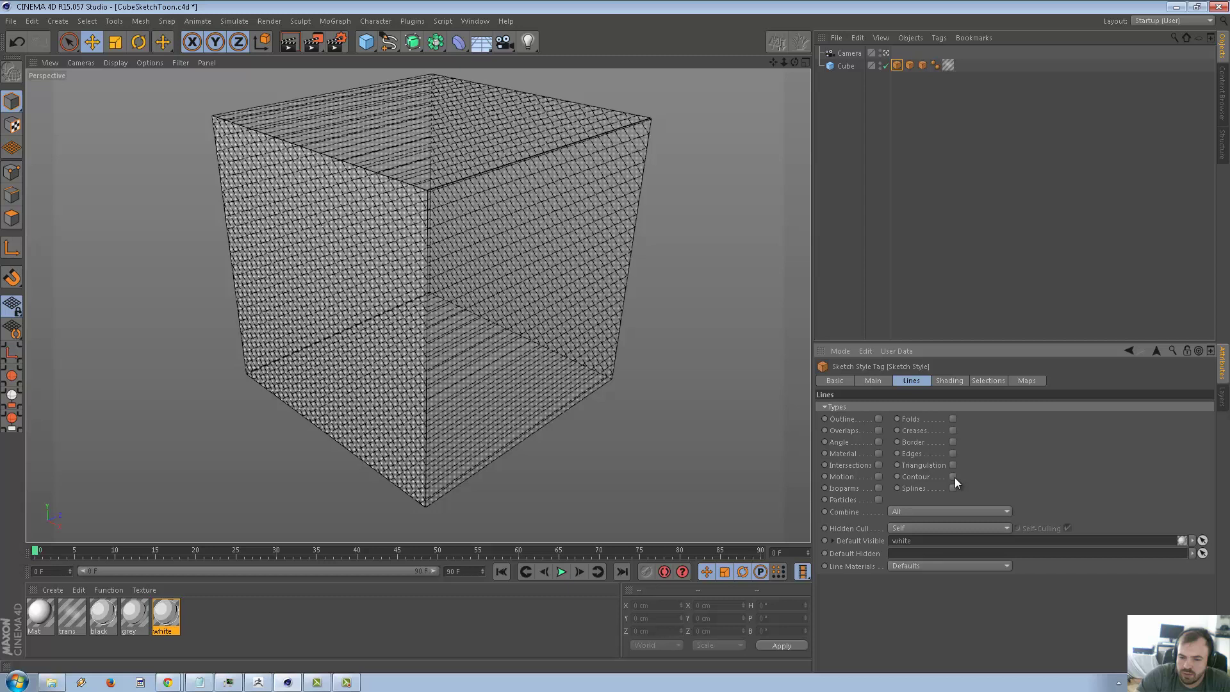
{"action": "left_click", "coordinate": [953, 477]}
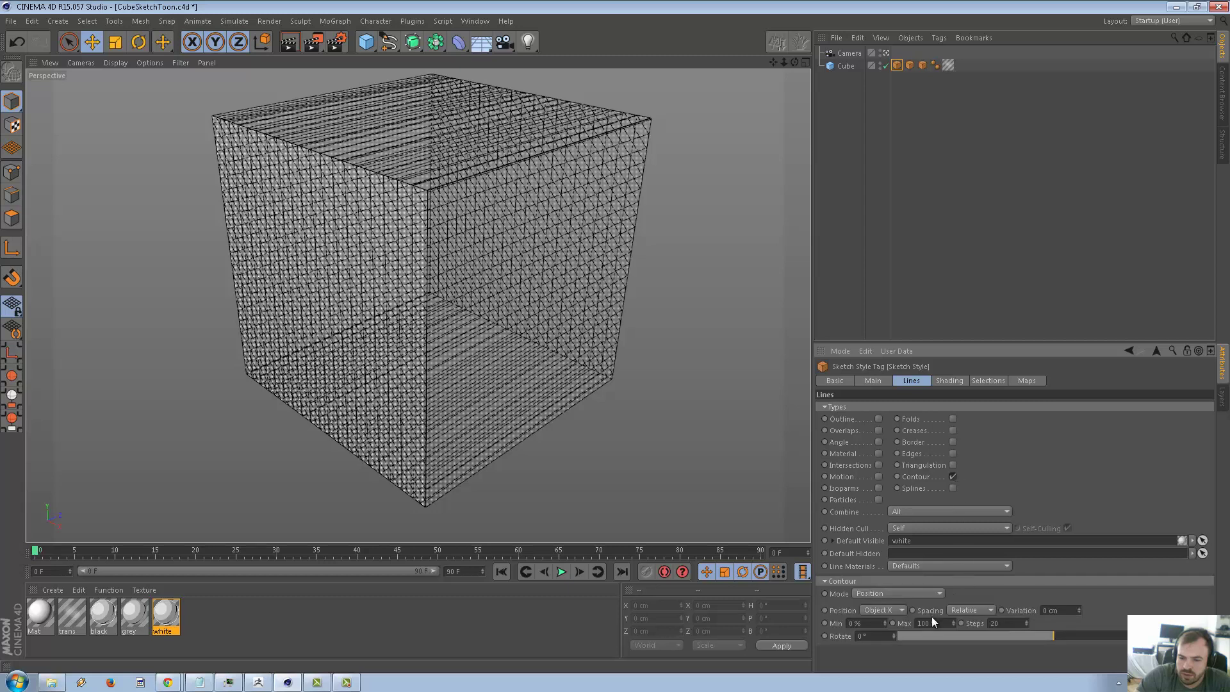
Set the white style's contour mode to Angle along Object Z, rotated 44° with 149 steps
{"action": "left_click", "coordinate": [892, 592]}
{"action": "left_click", "coordinate": [894, 613]}
{"action": "left_click", "coordinate": [900, 610]}
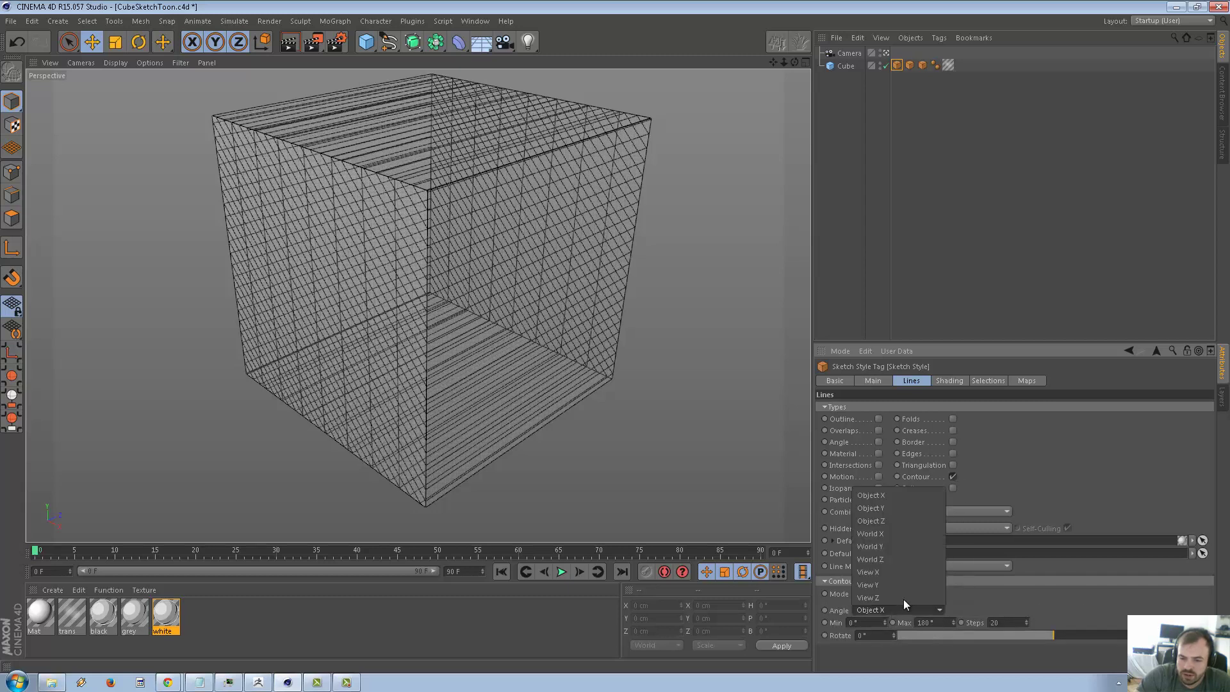
{"action": "left_click", "coordinate": [909, 522]}
{"action": "mouse_move", "coordinate": [1052, 632]}
{"action": "left_mouse_down"}
{"action": "mouse_move", "coordinate": [1091, 639]}
{"action": "mouse_move", "coordinate": [1024, 580]}
{"action": "mouse_move", "coordinate": [1024, 623]}
{"action": "left_mouse_up"}
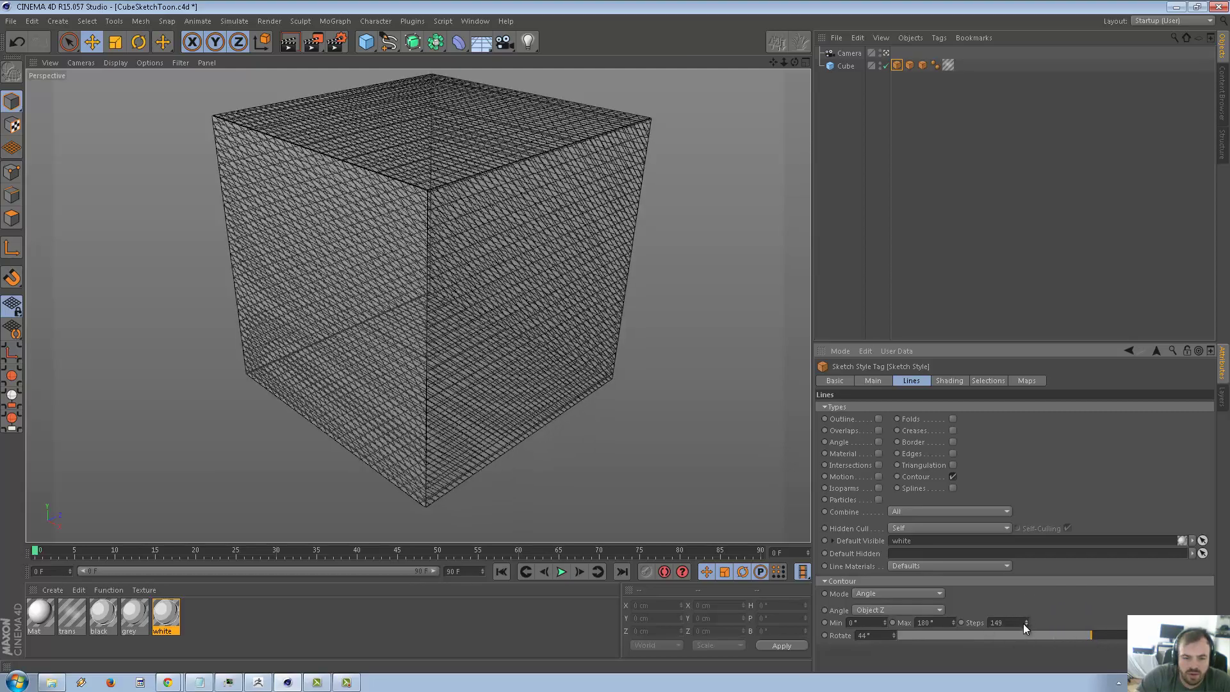
Set the white sketch material's line color to pure red (255, 0, 0) and close the Material Editor
{"action": "double_click", "coordinate": [172, 614]}
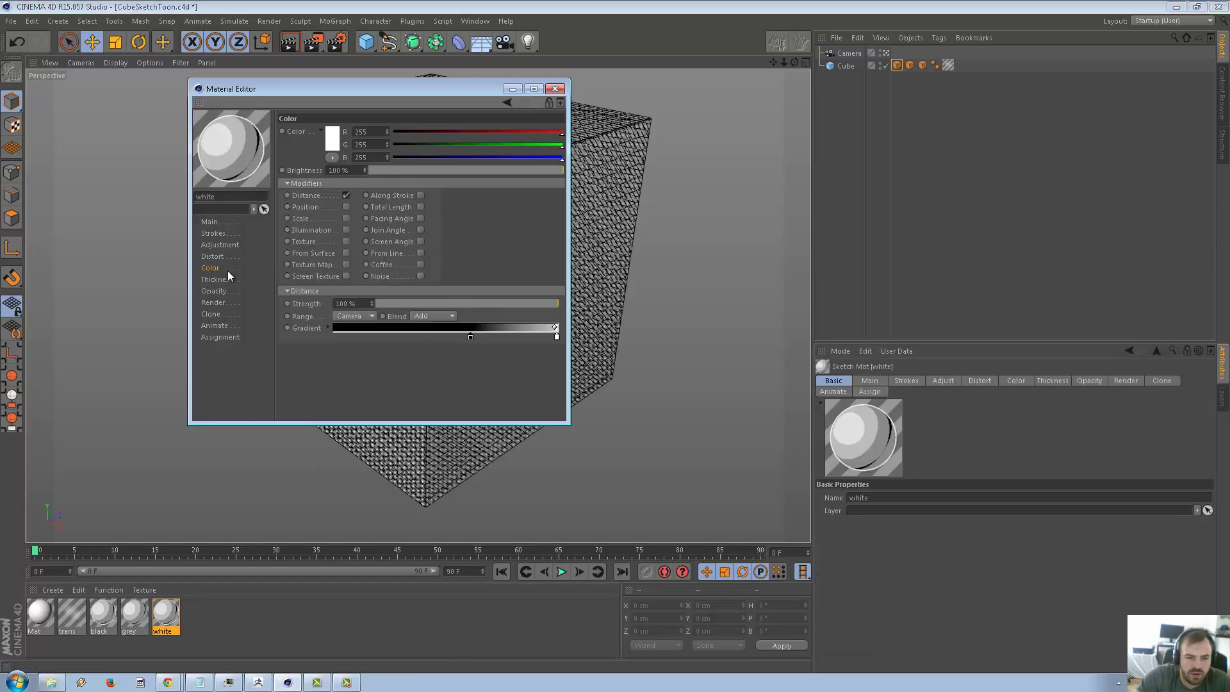
{"action": "left_click", "coordinate": [332, 145]}
{"action": "left_click", "coordinate": [339, 105]}
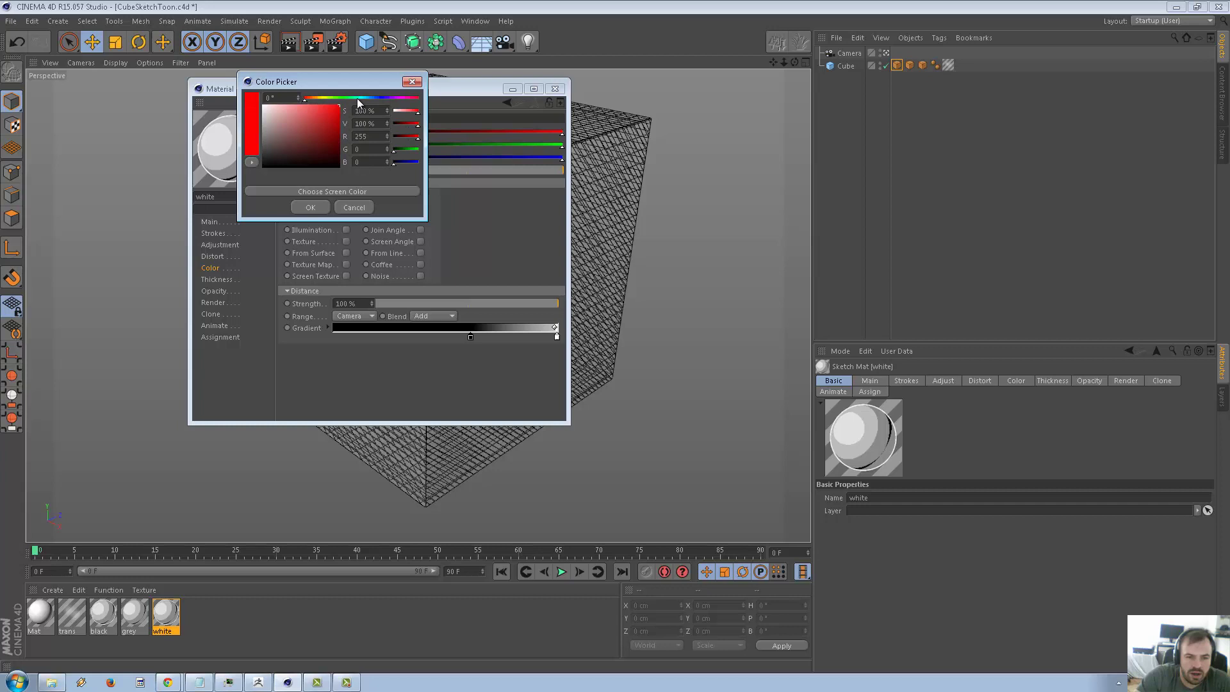
{"action": "left_click", "coordinate": [310, 207]}
{"action": "left_click", "coordinate": [555, 89]}
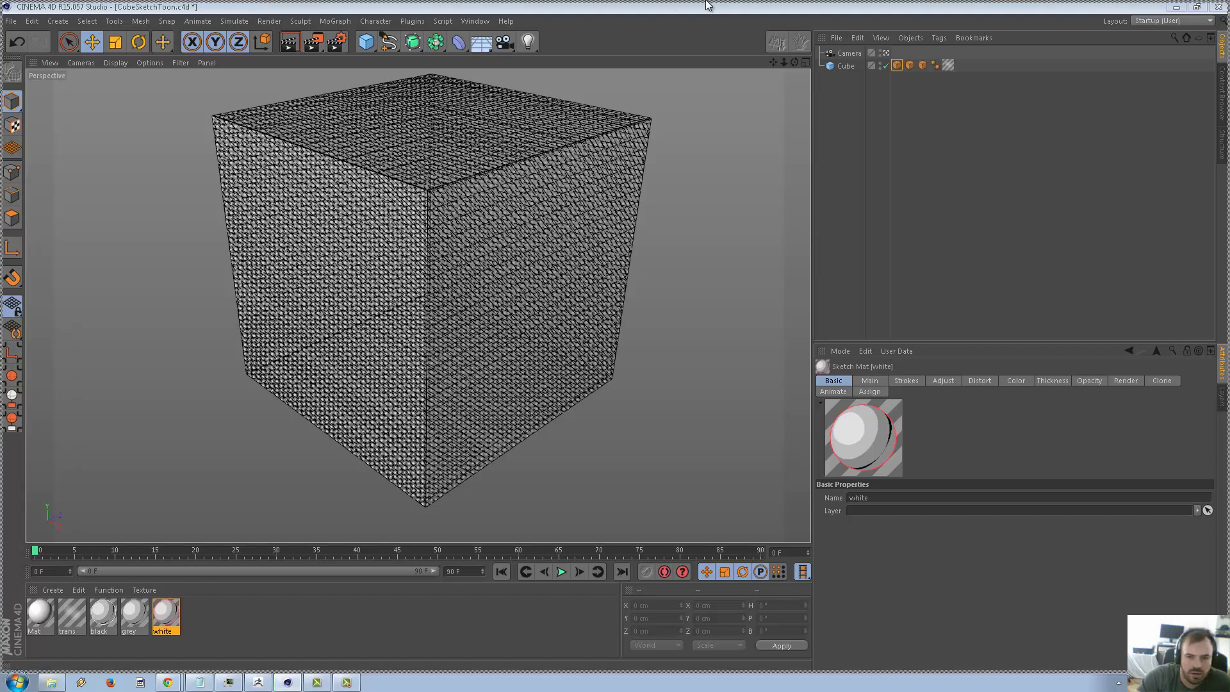
Render the cube in the Picture Viewer to check the red contour lines, then stop the render and close the viewer
{"action": "key", "text": "shift+r"}
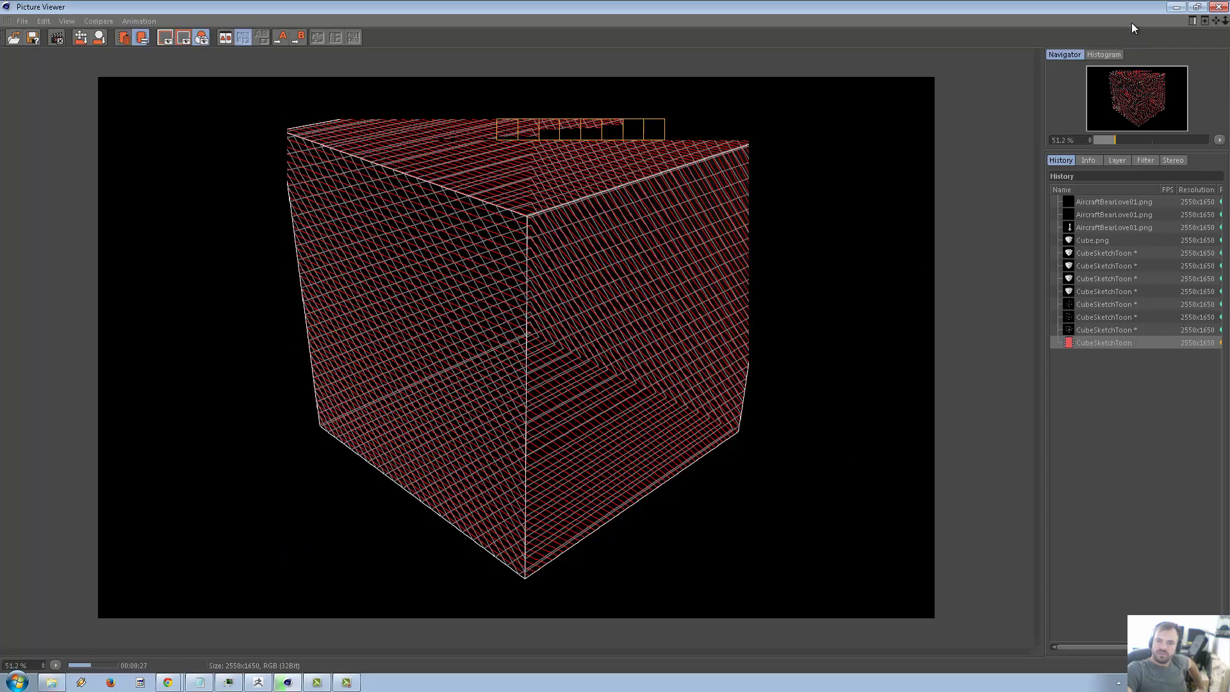
{"action": "left_click", "coordinate": [1219, 6]}
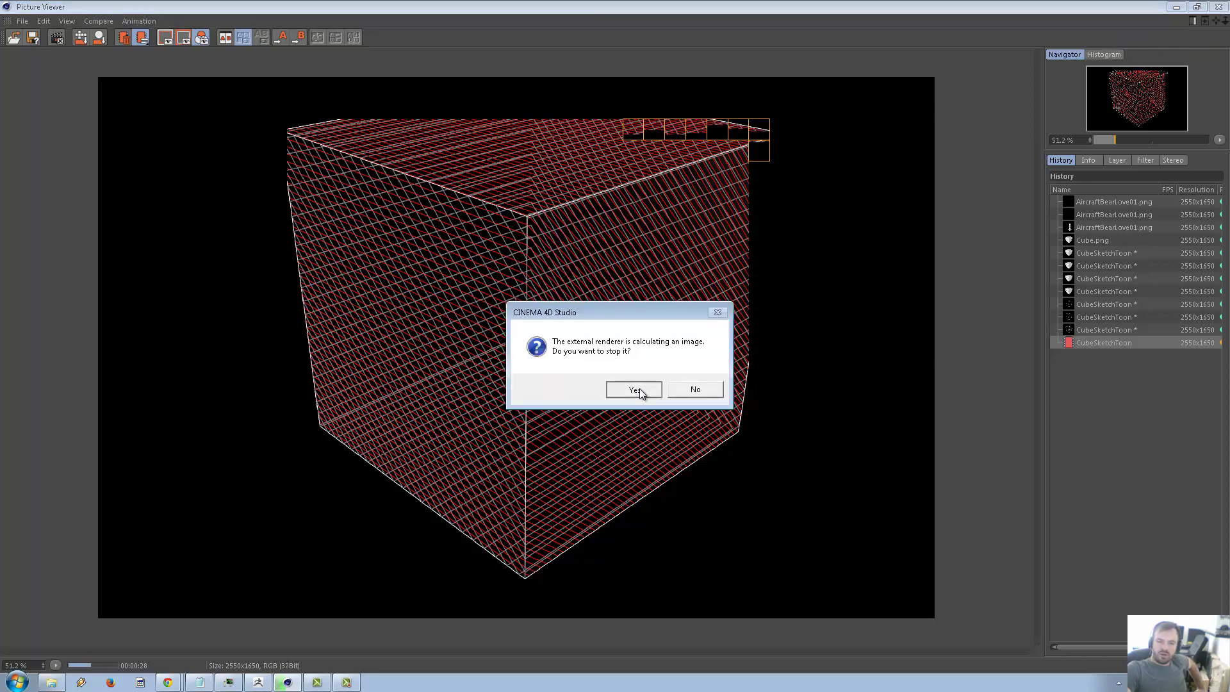
{"action": "left_click", "coordinate": [635, 389]}
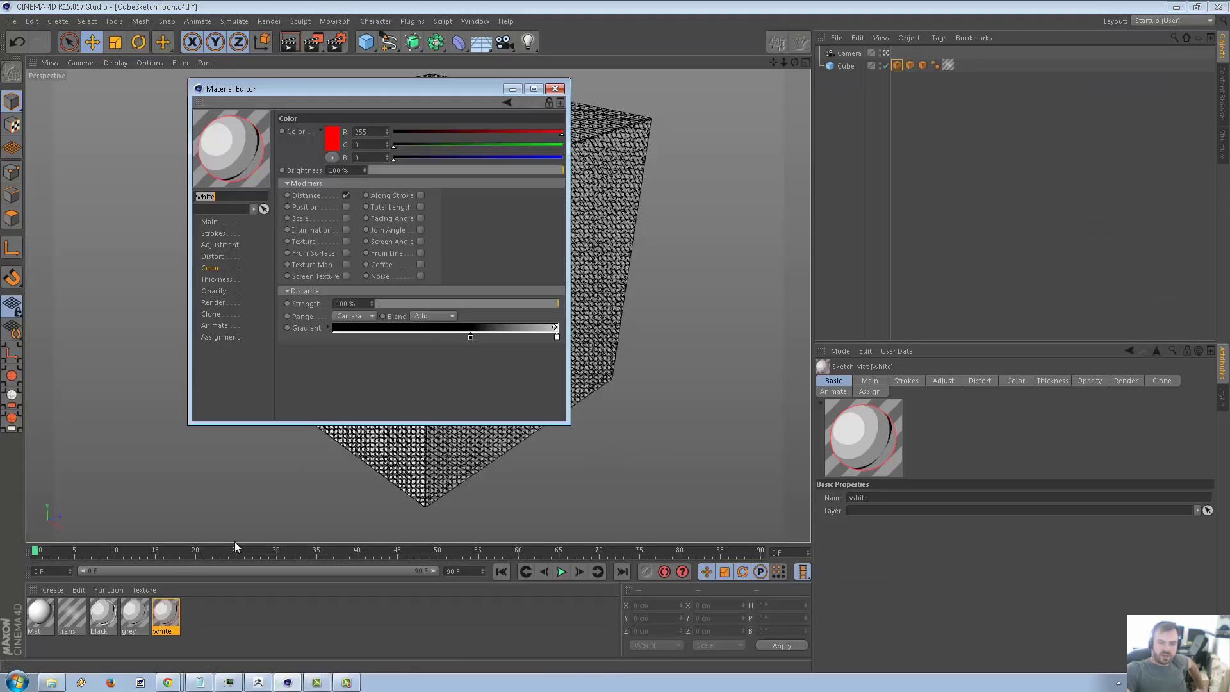
In the white material's Distance color modifier, move the gradient's black knot to the start and set the blend mode to Multiply
{"action": "left_click", "coordinate": [214, 268]}
{"action": "left_click_drag", "start_coordinate": [470, 337], "coordinate": [325, 340]}
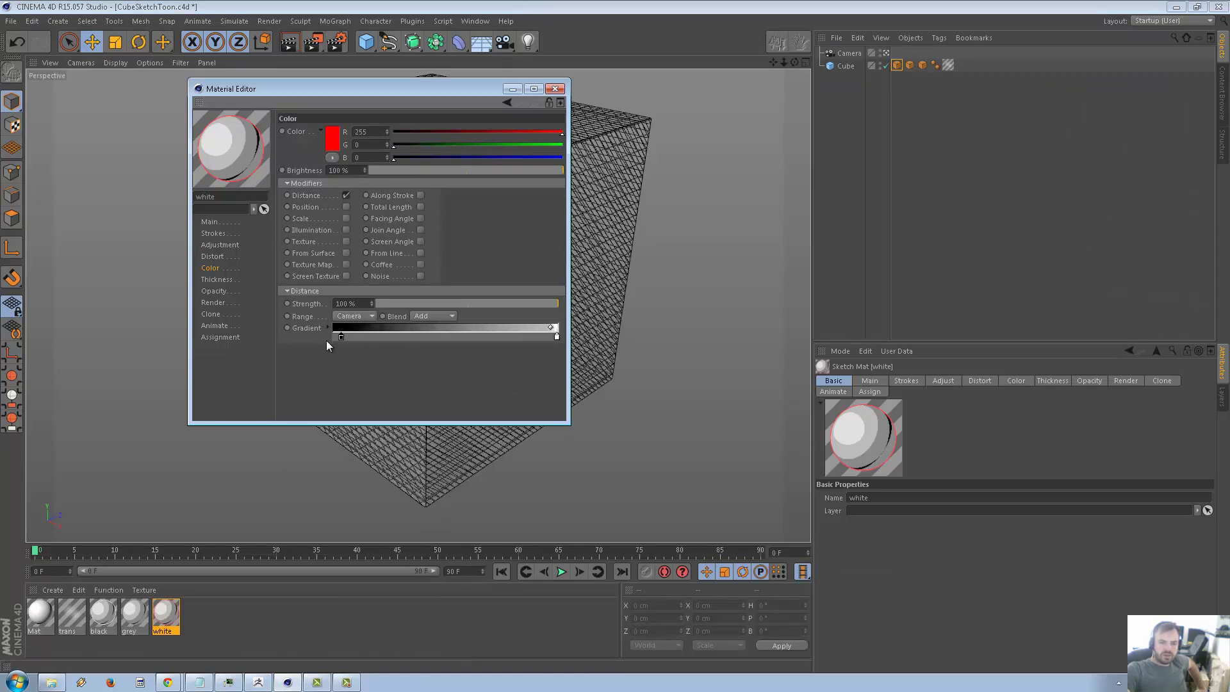
{"action": "left_click", "coordinate": [434, 316]}
{"action": "left_click", "coordinate": [439, 356]}
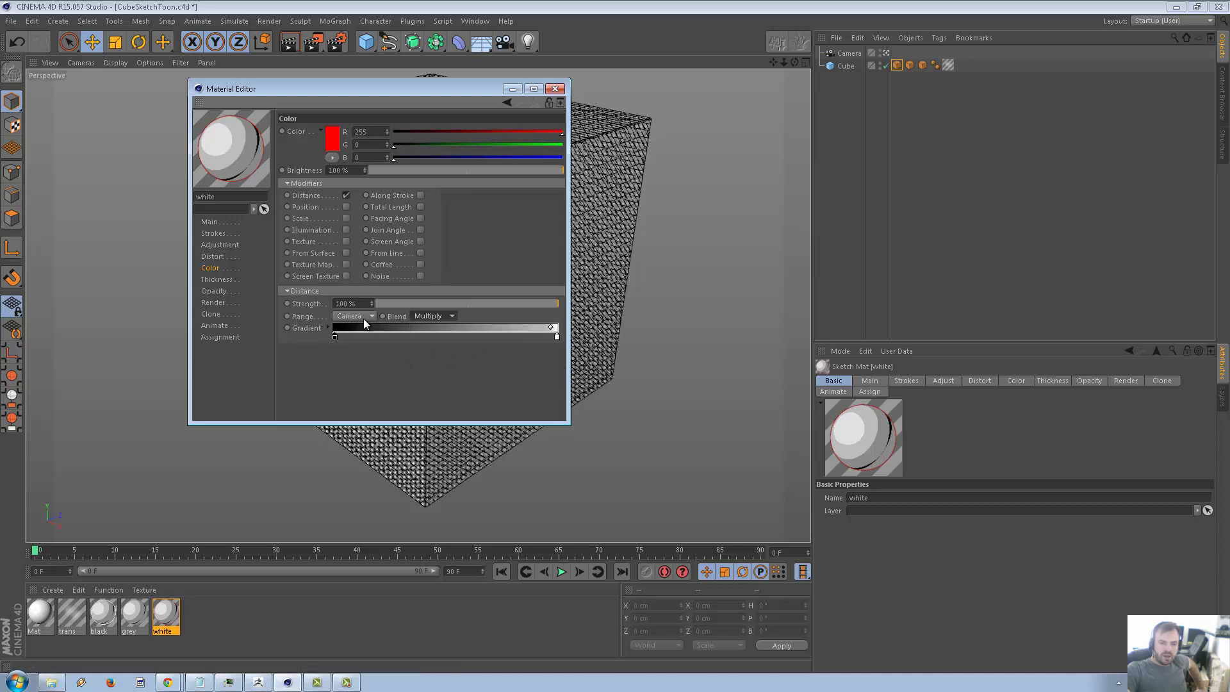
Change the distance gradient's start knot to blue with hue 239° at full saturation and value
{"action": "double_click", "coordinate": [335, 336]}
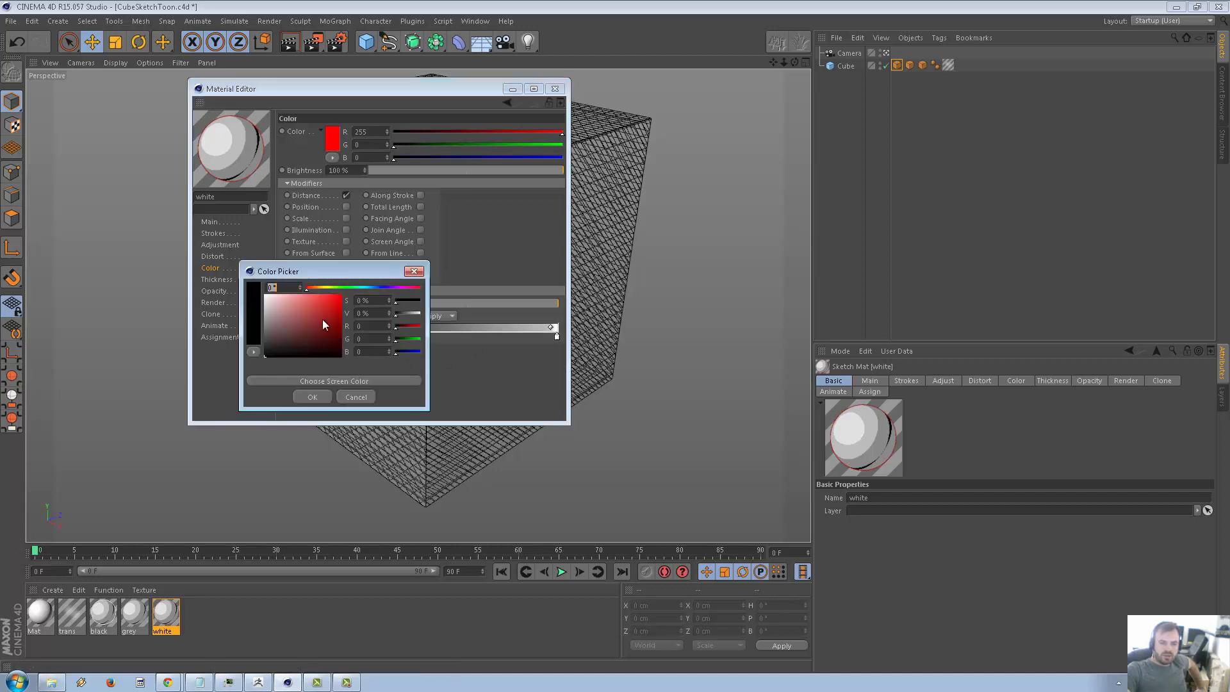
{"action": "left_click", "coordinate": [380, 288]}
{"action": "left_click", "coordinate": [341, 297]}
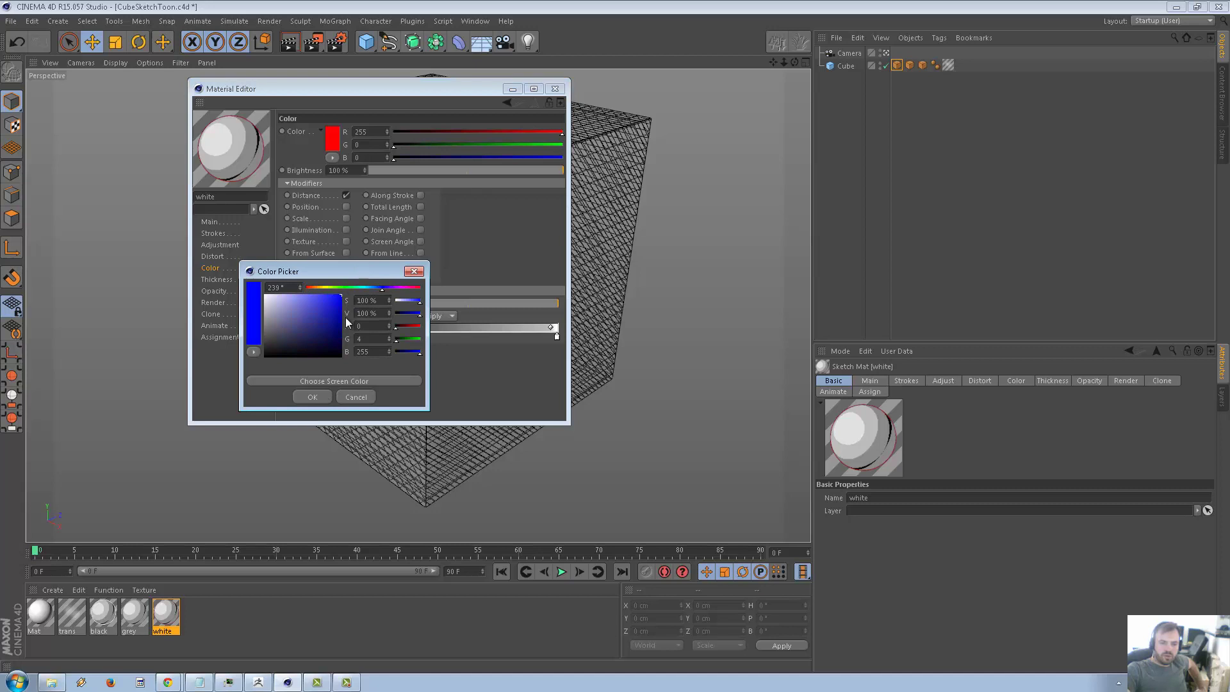
{"action": "left_click", "coordinate": [313, 400]}
Change the gradient's end knot to green with hue 125°, shift the gradient bias to about the middle, and close the Material Editor
{"action": "double_click", "coordinate": [557, 335]}
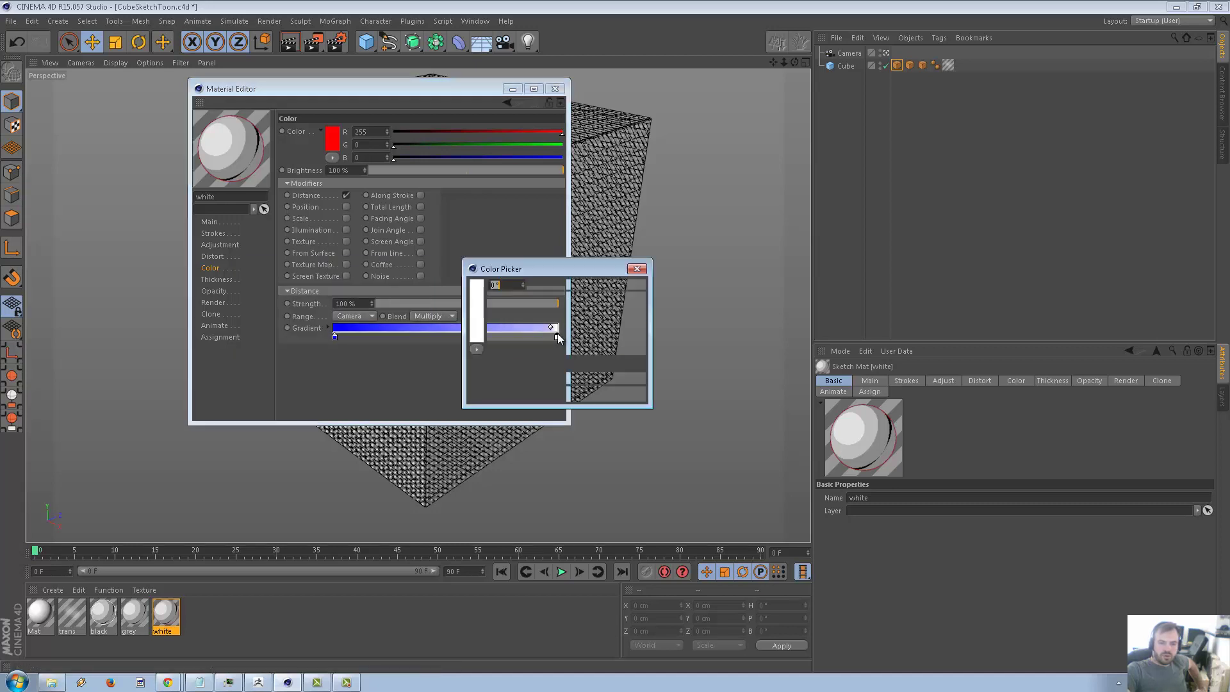
{"action": "left_click", "coordinate": [561, 286]}
{"action": "left_click_drag", "start_coordinate": [566, 308], "coordinate": [565, 294]}
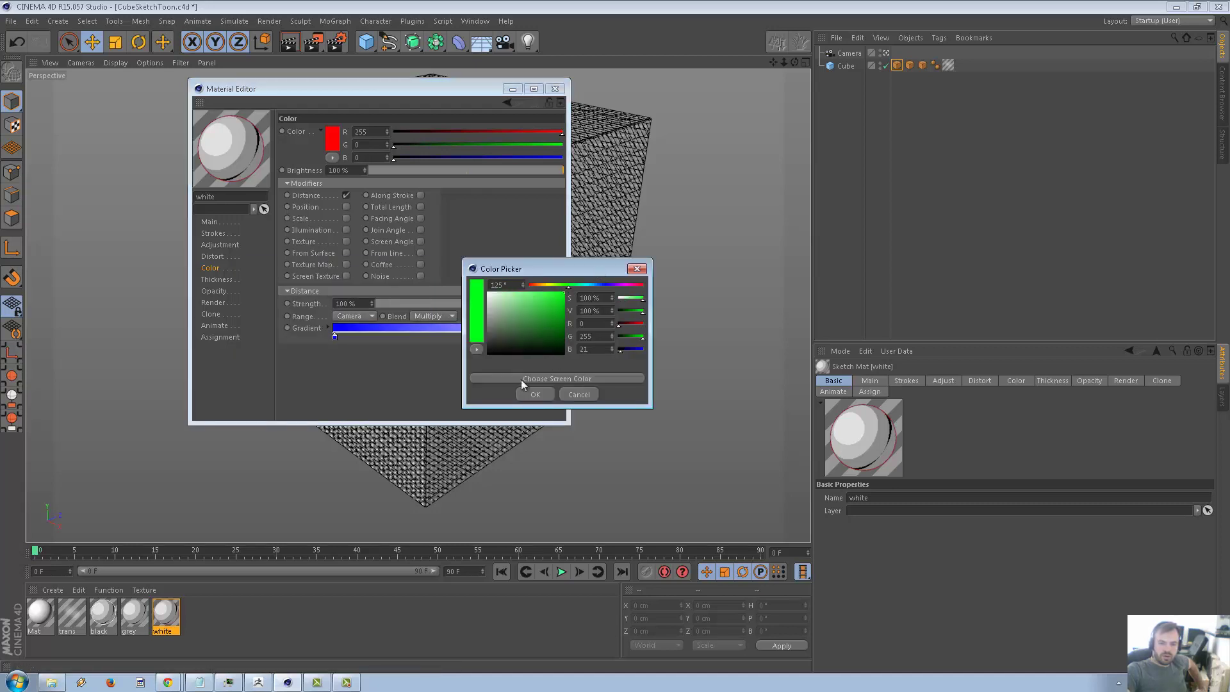
{"action": "left_click", "coordinate": [535, 394]}
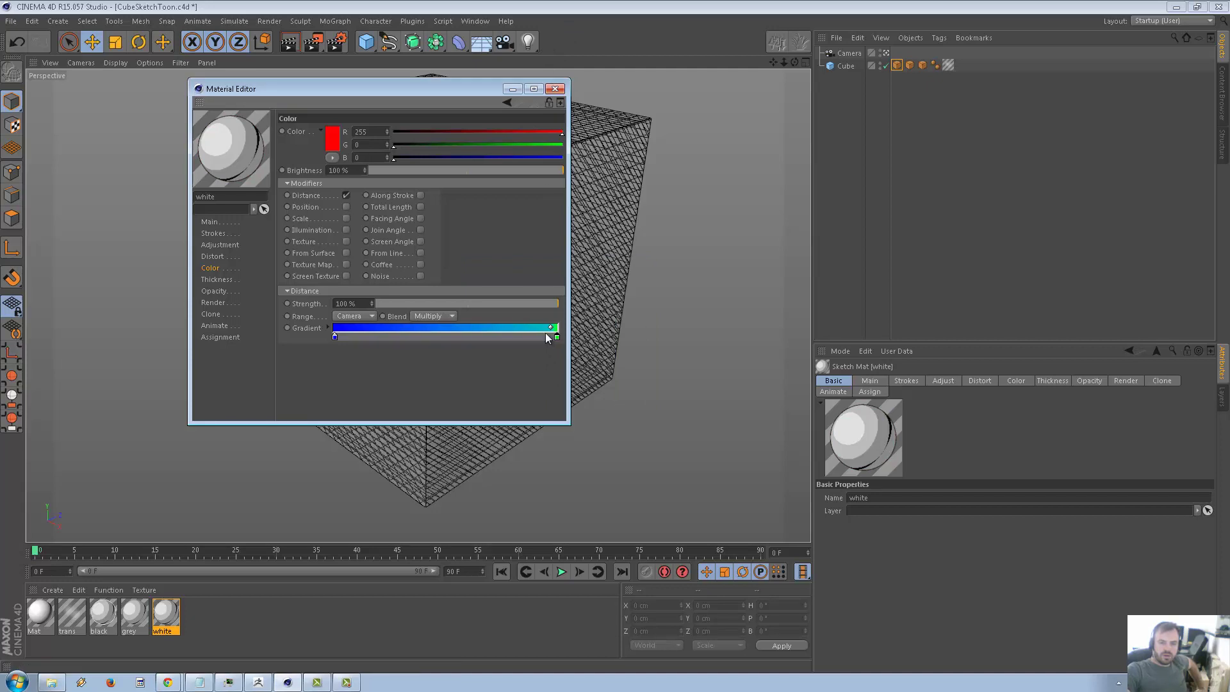
{"action": "left_click_drag", "start_coordinate": [551, 327], "coordinate": [450, 328]}
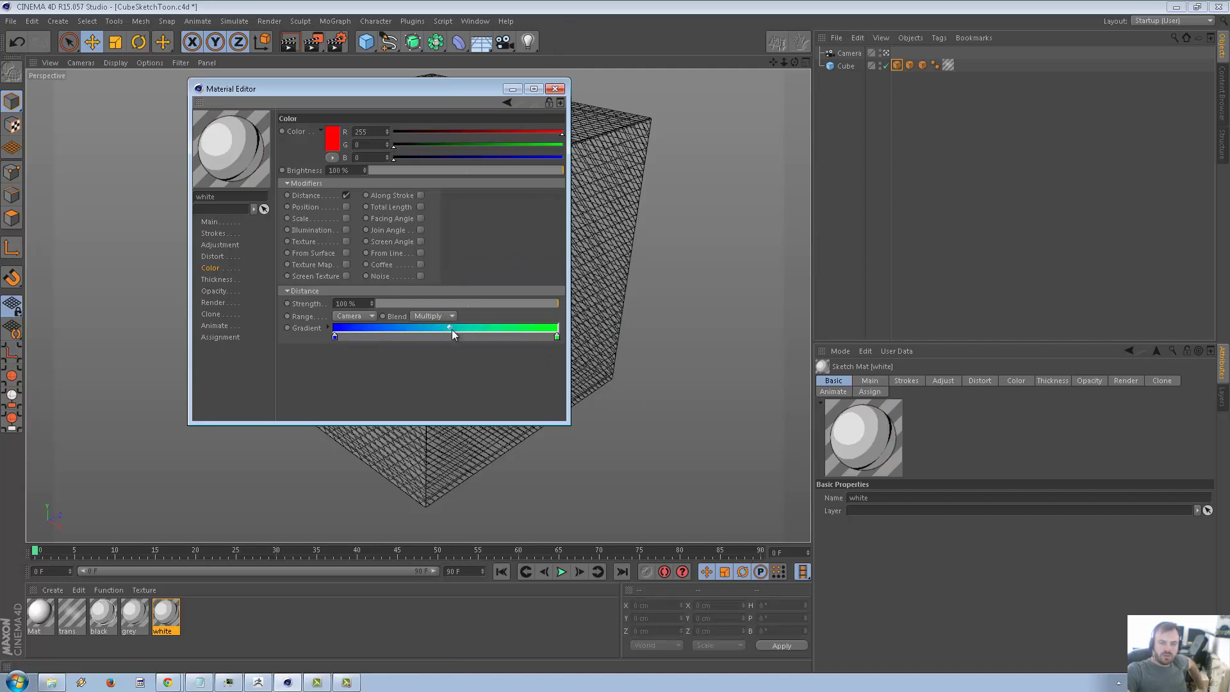
{"action": "left_click", "coordinate": [555, 89]}
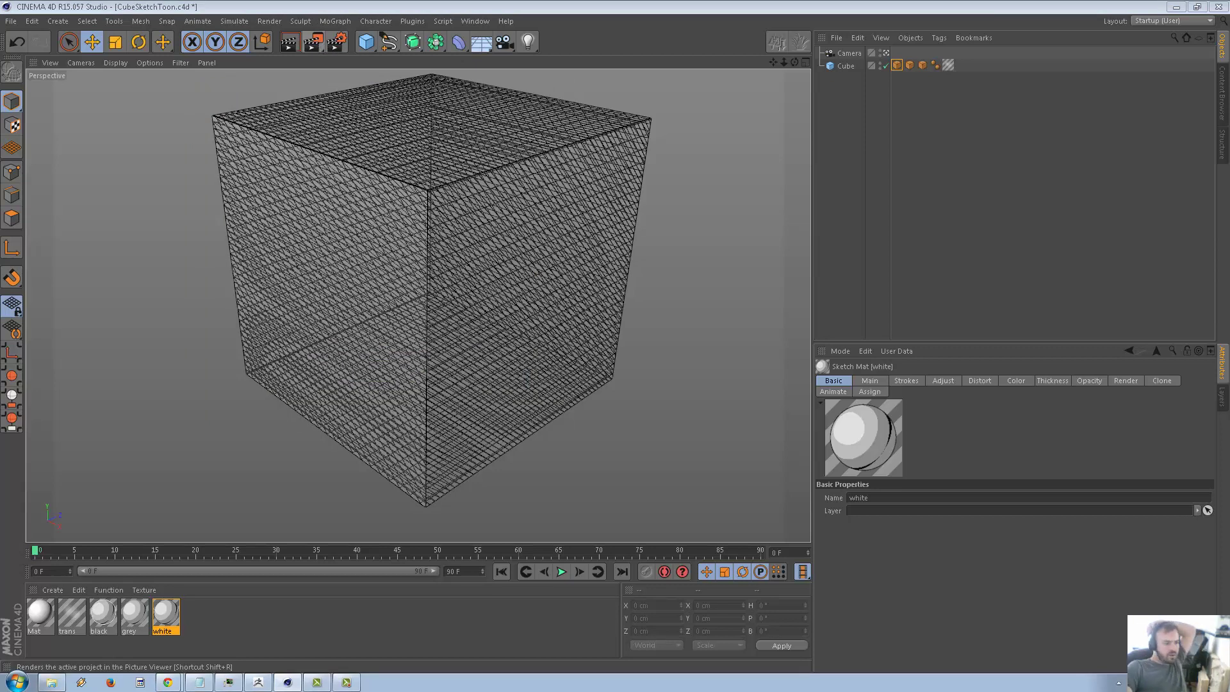
Render the cube to examine the Multiply-blended distance colors, then stop the render and close the Picture Viewer
{"action": "key", "text": "shift+r"}
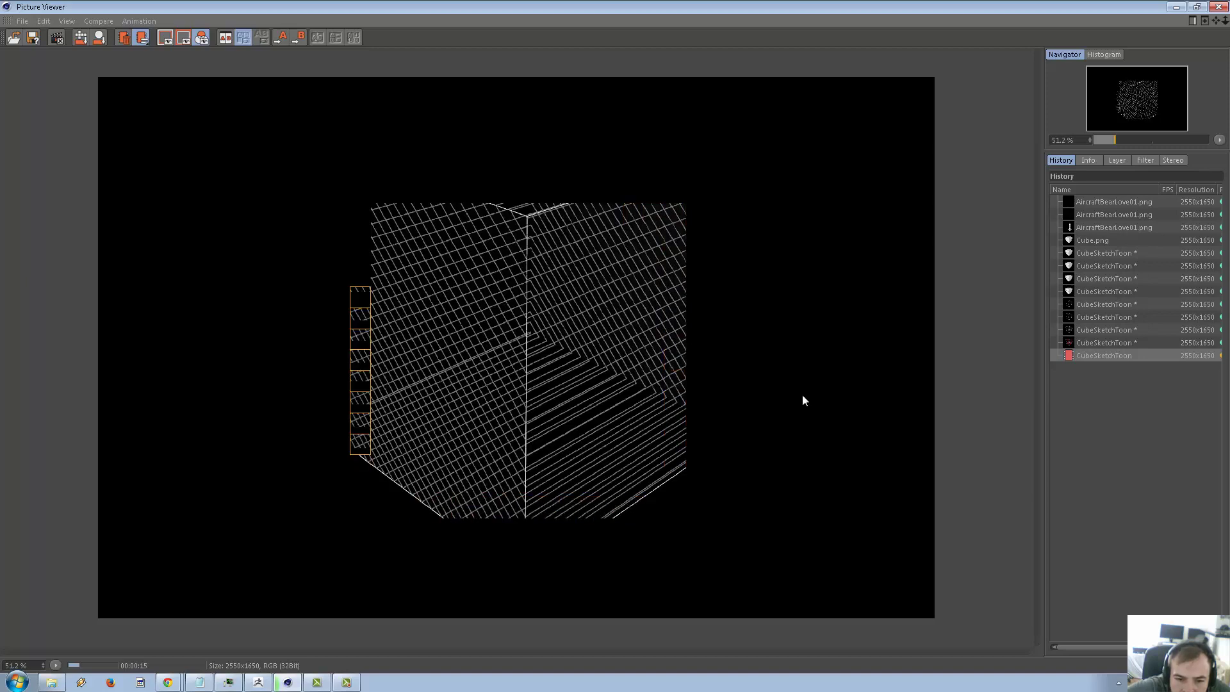
{"action": "left_click", "coordinate": [1218, 7]}
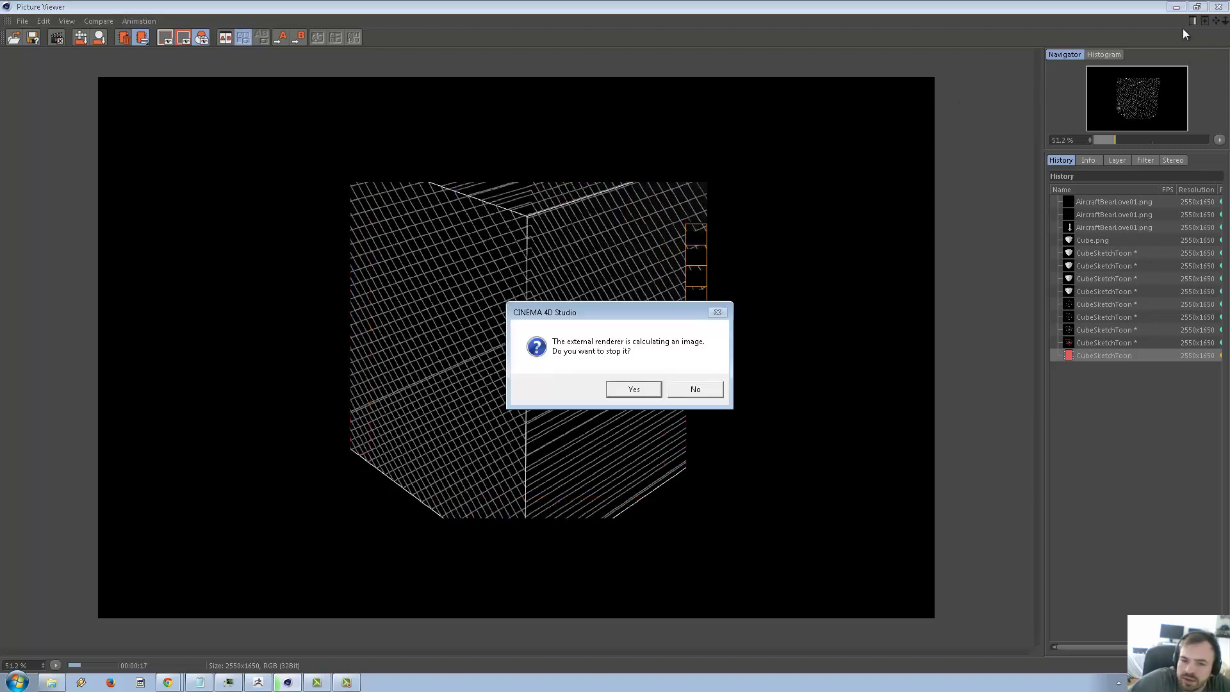
{"action": "left_click", "coordinate": [625, 390]}
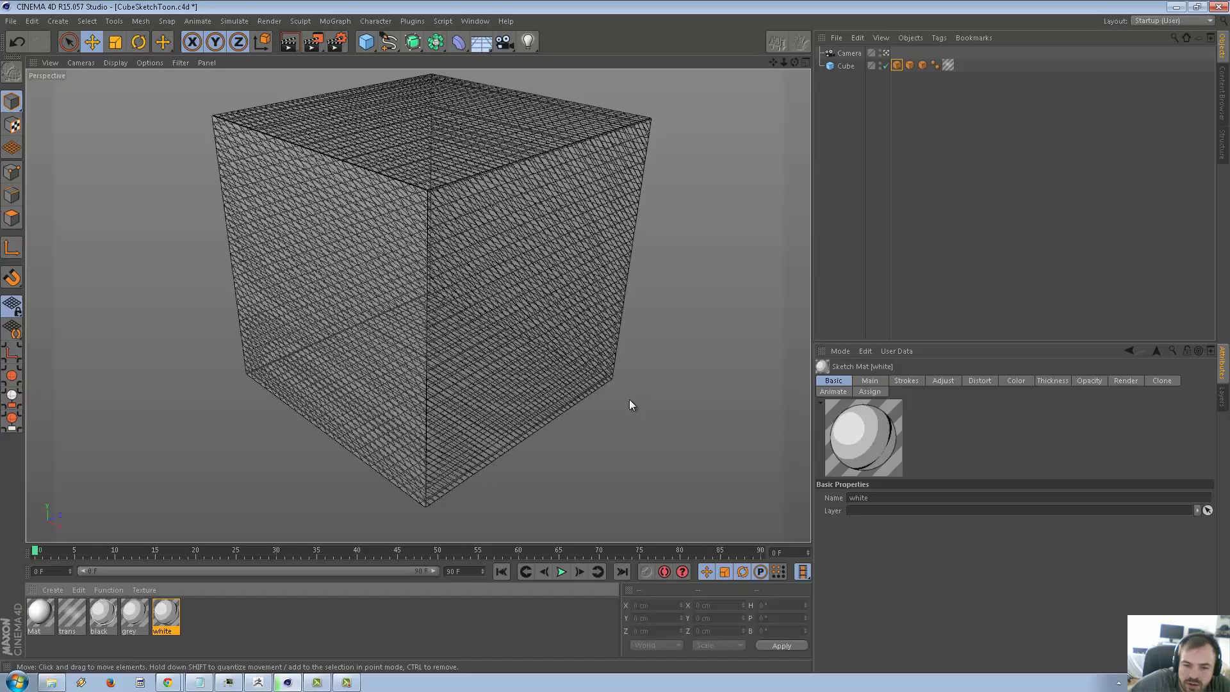
Set the white material's distance color range to Custom and its blend mode to Add, then close the Material Editor
{"action": "double_click", "coordinate": [171, 627]}
{"action": "left_click", "coordinate": [371, 315]}
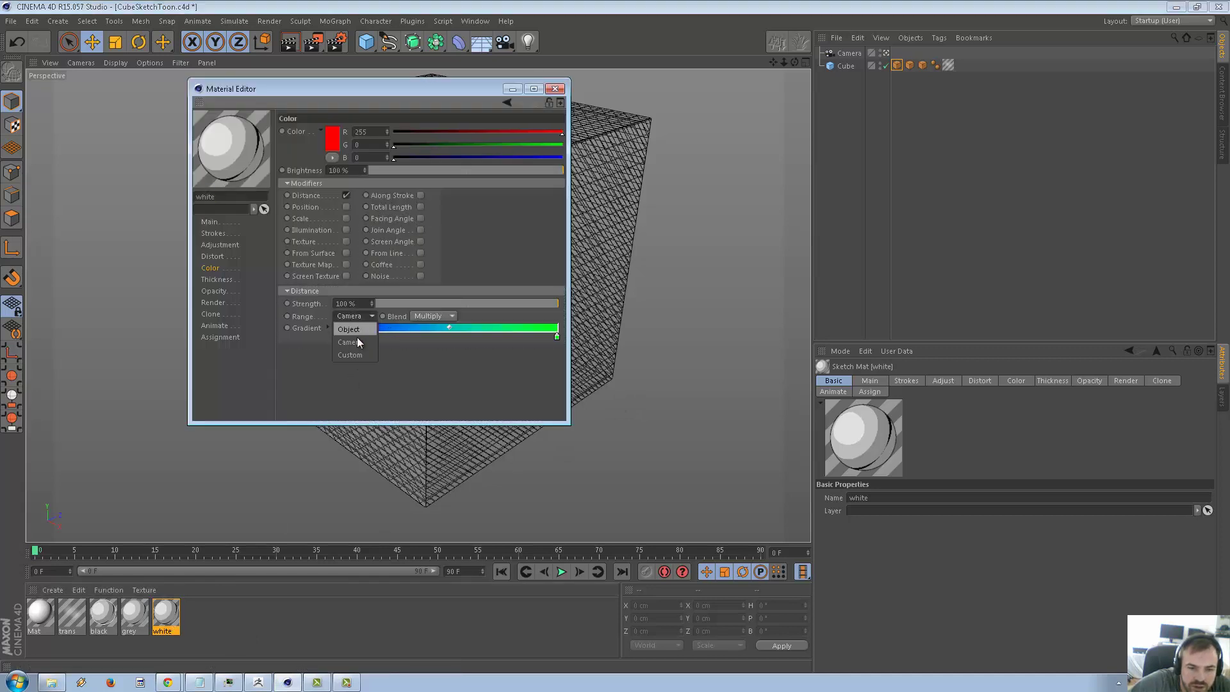
{"action": "left_click", "coordinate": [356, 330]}
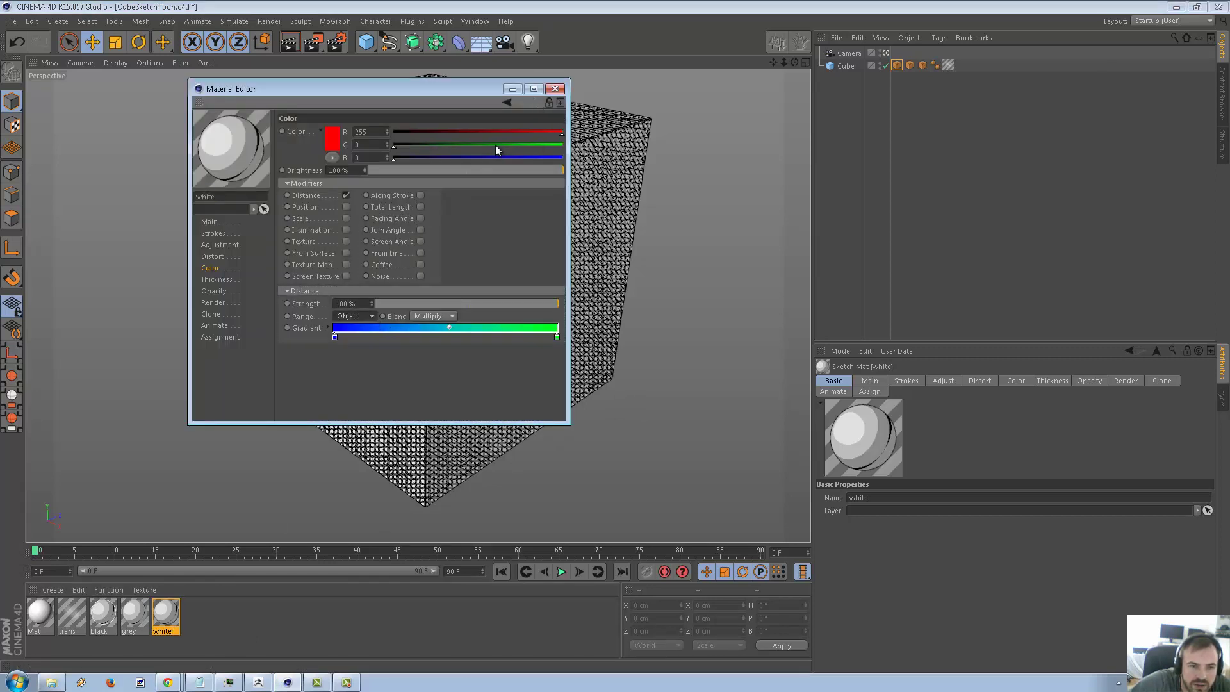
{"action": "left_click", "coordinate": [371, 314]}
{"action": "left_click", "coordinate": [353, 352]}
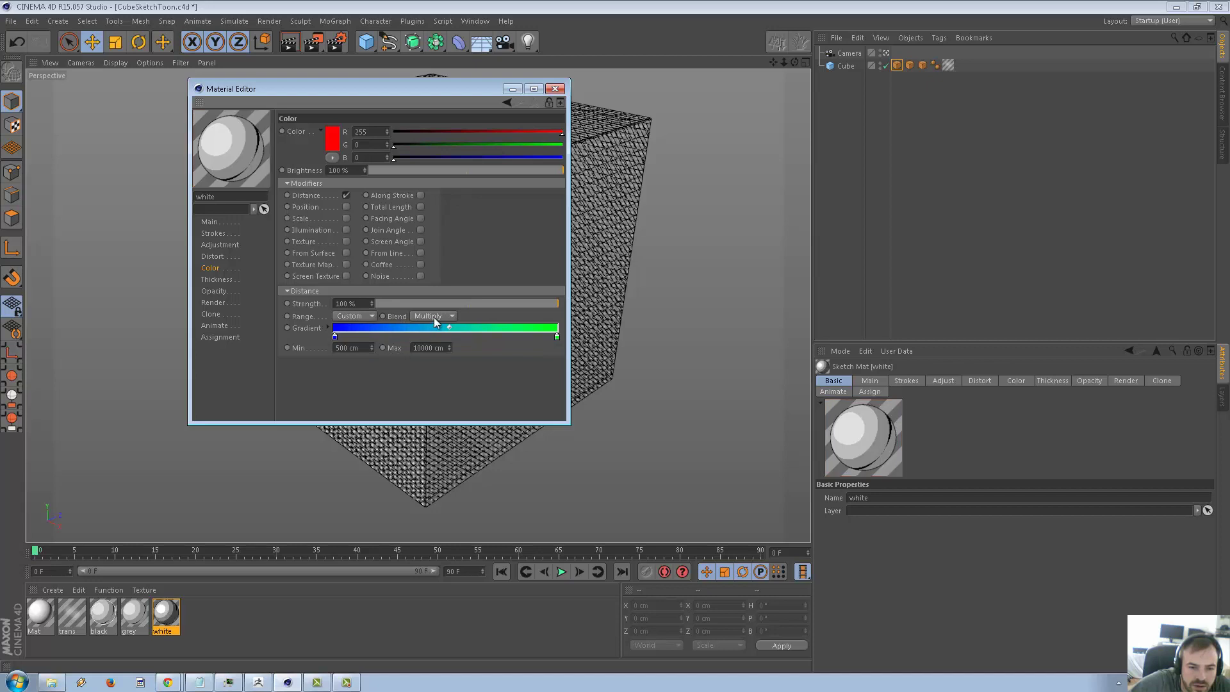
{"action": "left_click", "coordinate": [431, 330]}
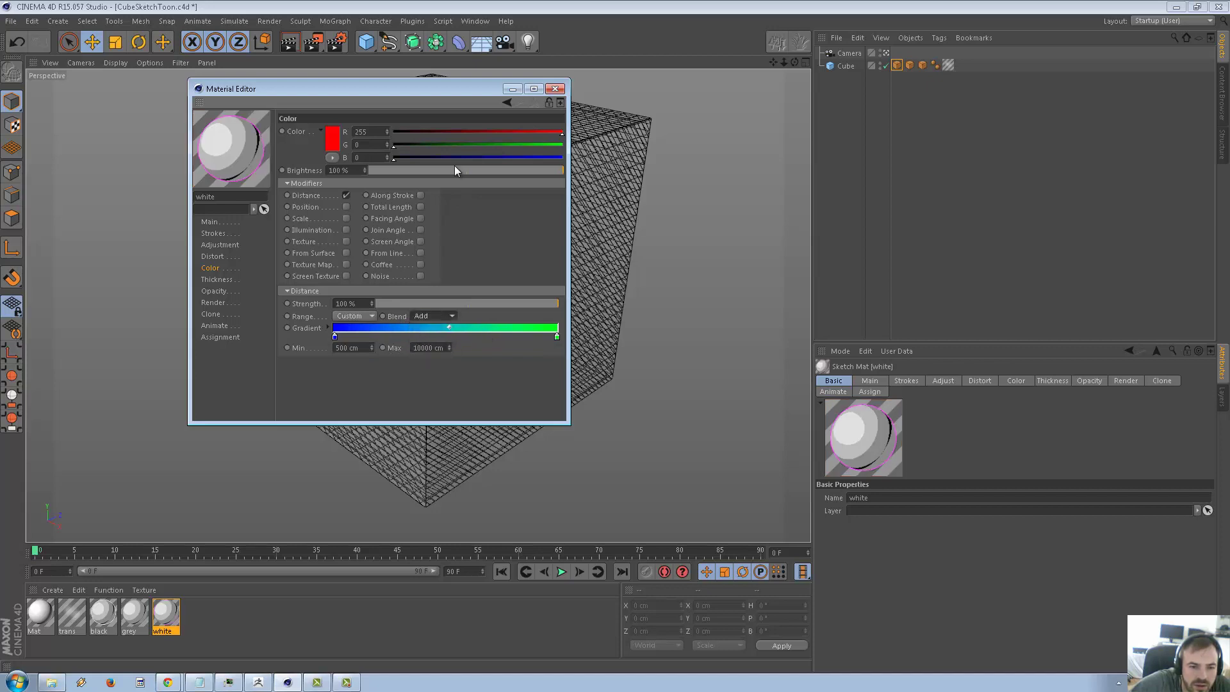
{"action": "left_click", "coordinate": [555, 86]}
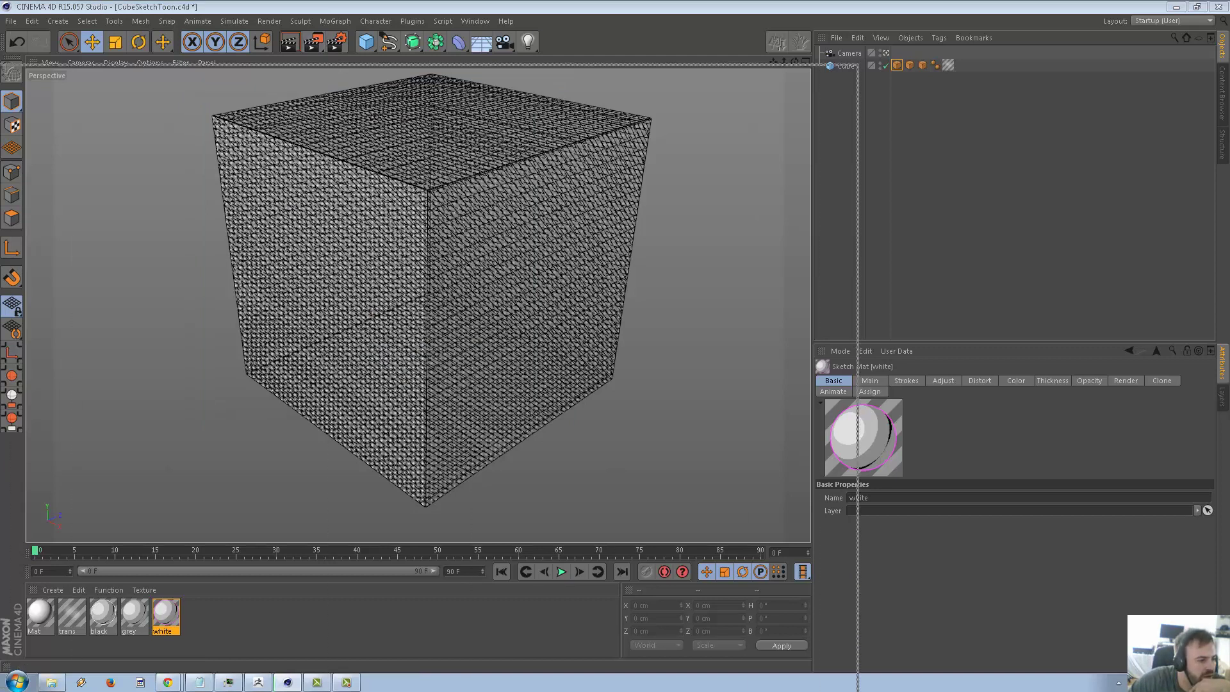
Render the cube with the Custom-range, Add-blended line colors, then stop the render and close the Picture Viewer
{"action": "key", "text": "shift+r"}
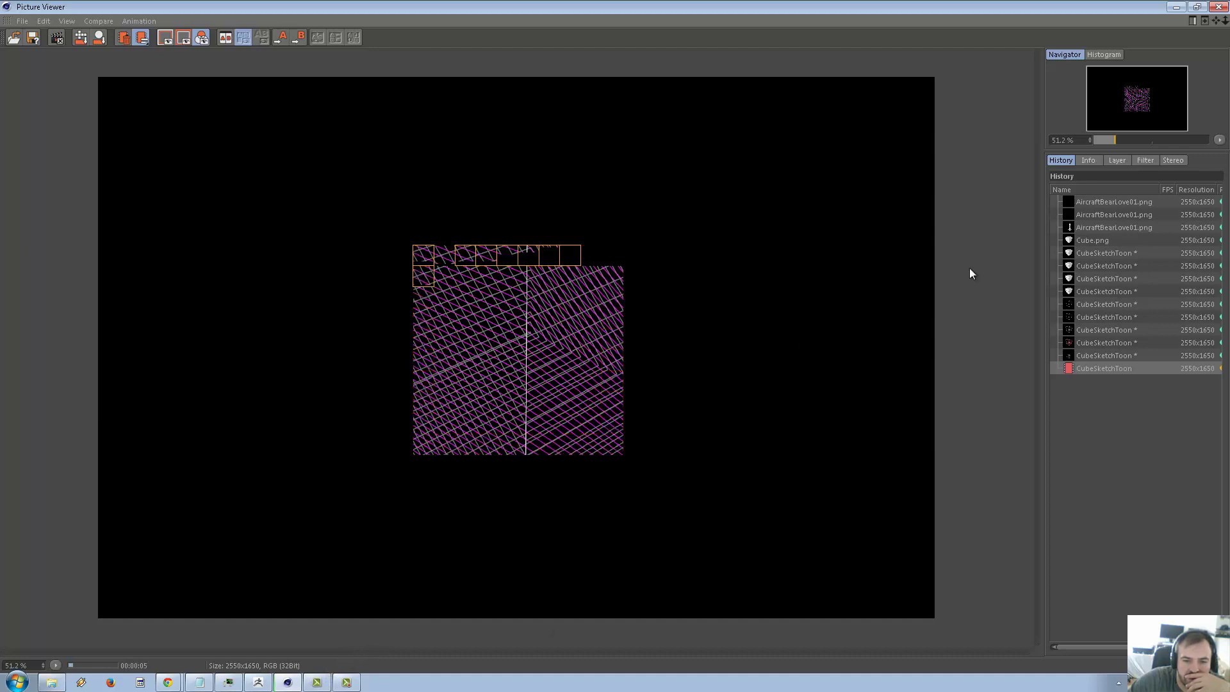
{"action": "key", "text": "shift+r"}
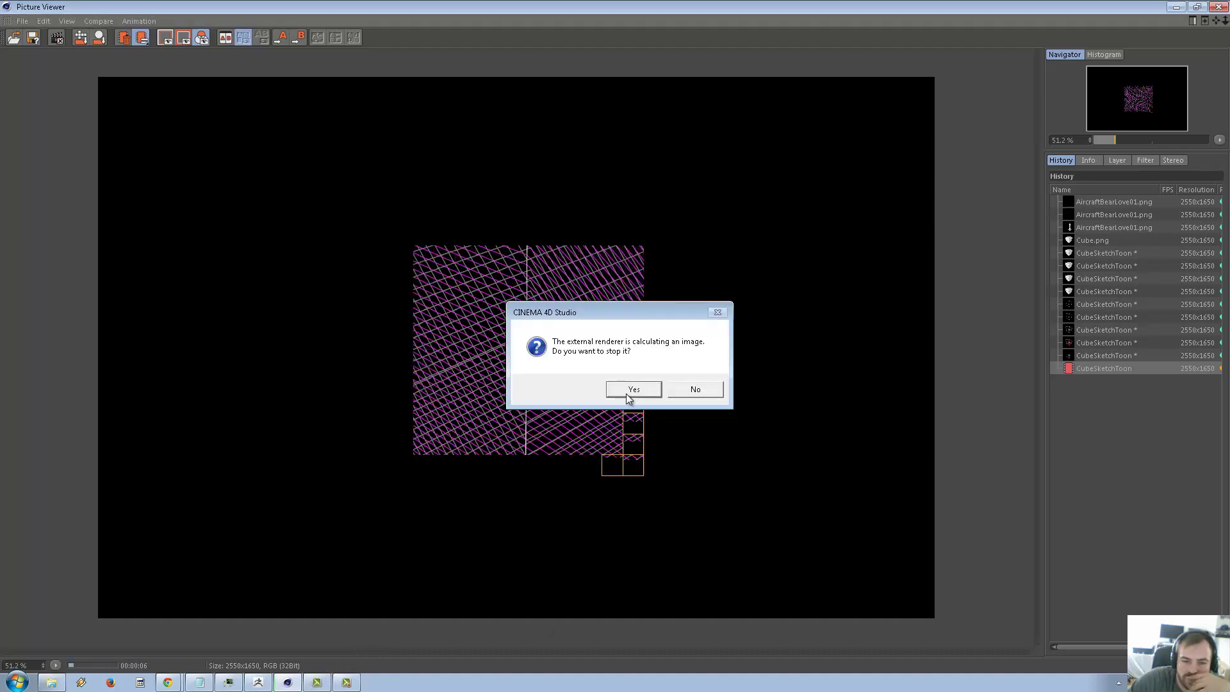
{"action": "left_click", "coordinate": [626, 393]}
Try the Camera range for the white material's distance color, set it to Object, and render the cube again
{"action": "double_click", "coordinate": [166, 616]}
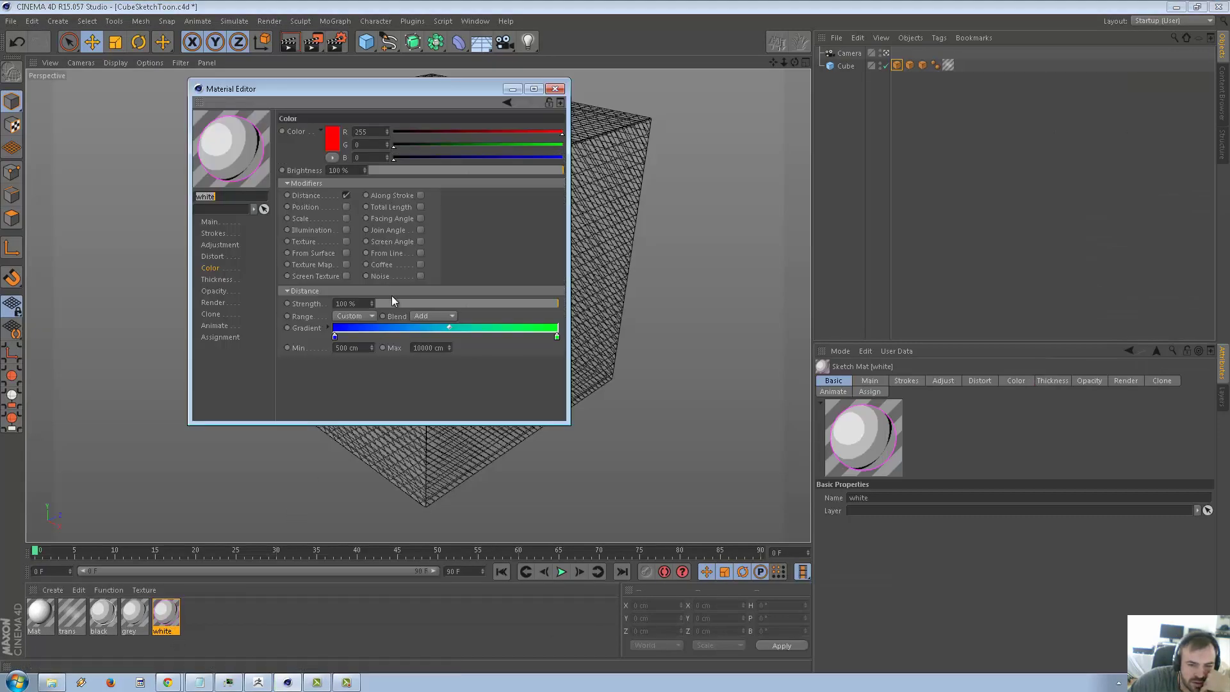
{"action": "left_click", "coordinate": [360, 317]}
{"action": "left_click", "coordinate": [351, 340]}
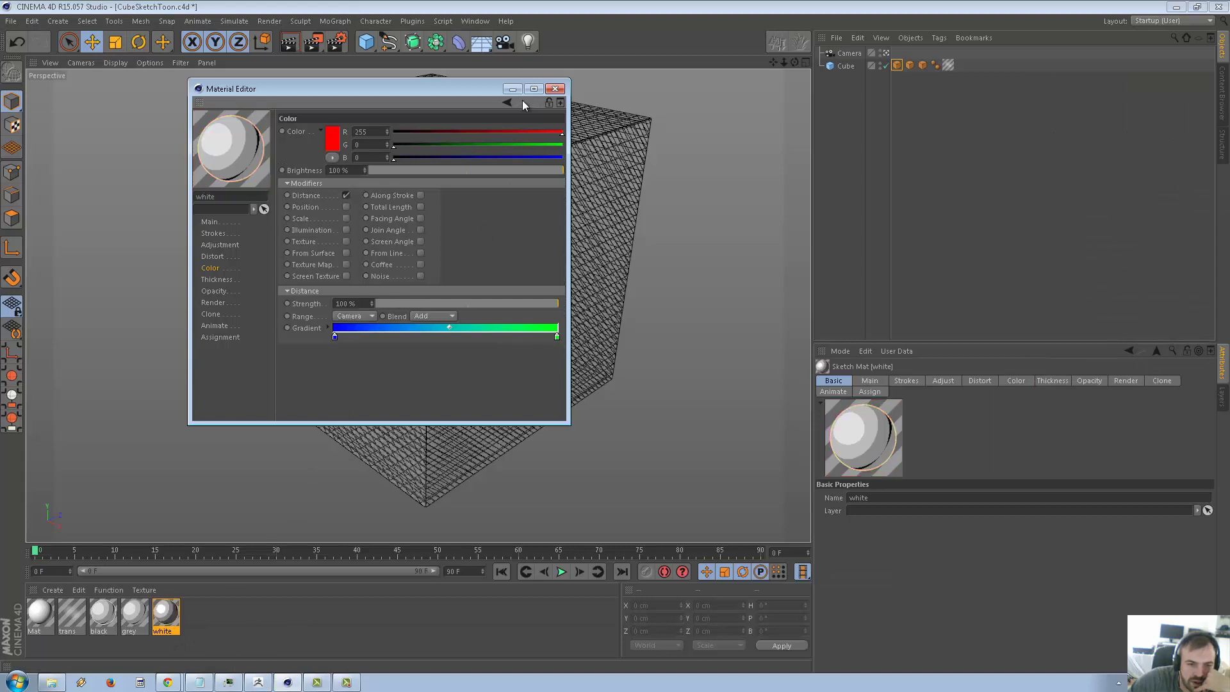
{"action": "left_click", "coordinate": [364, 331]}
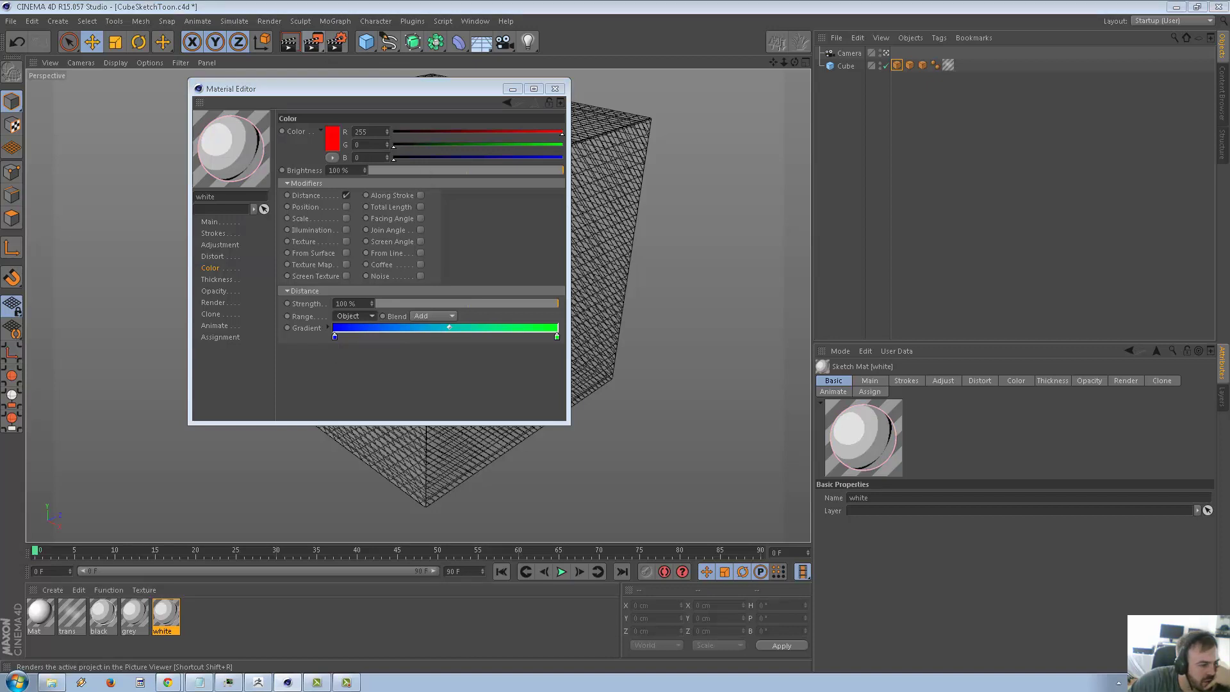
{"action": "key", "text": "shift+r"}
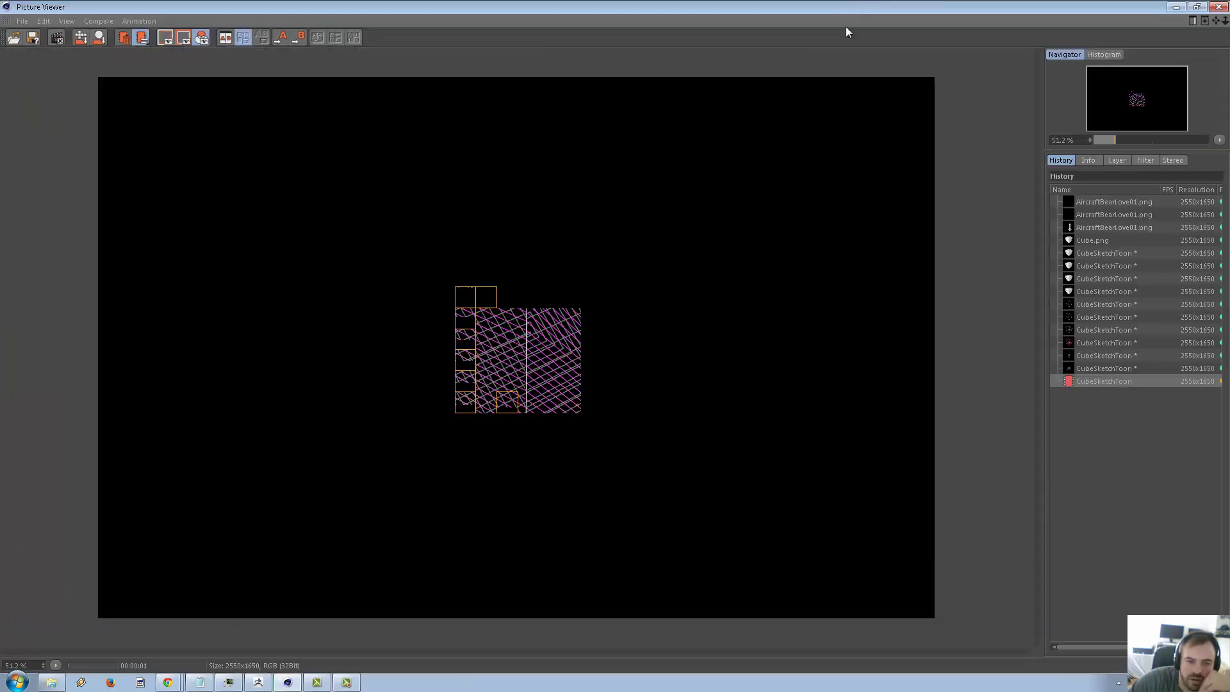